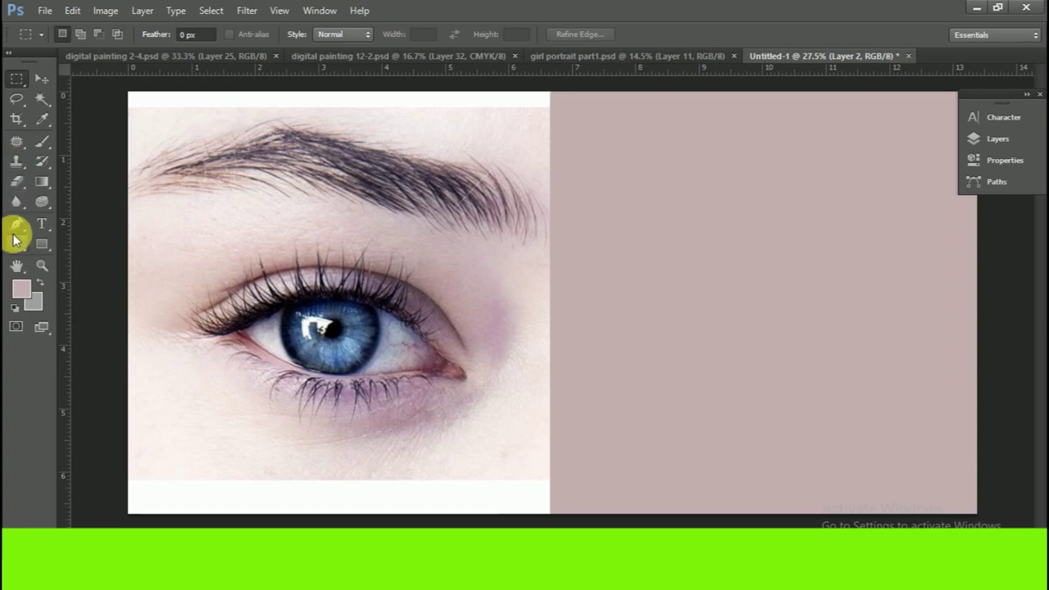
- Trace the eye opening from inner to outer corner with the Pen tool and make it a selection
click(17, 223)
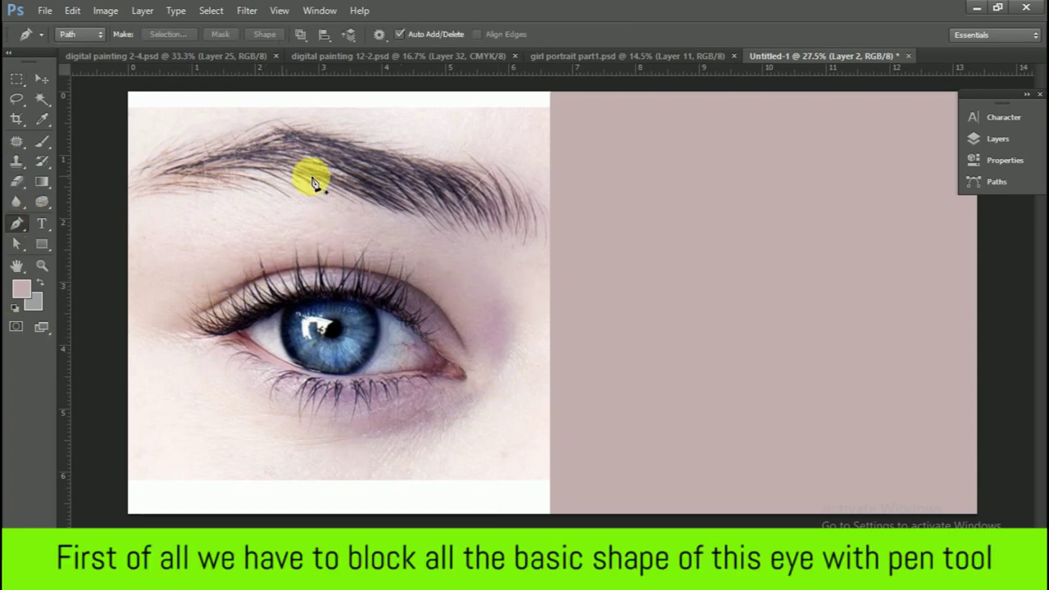
scroll(464, 346, up, 1)
mouse_move(463, 346)
mouse_down()
mouse_move(574, 243)
mouse_move(580, 219)
mouse_up()
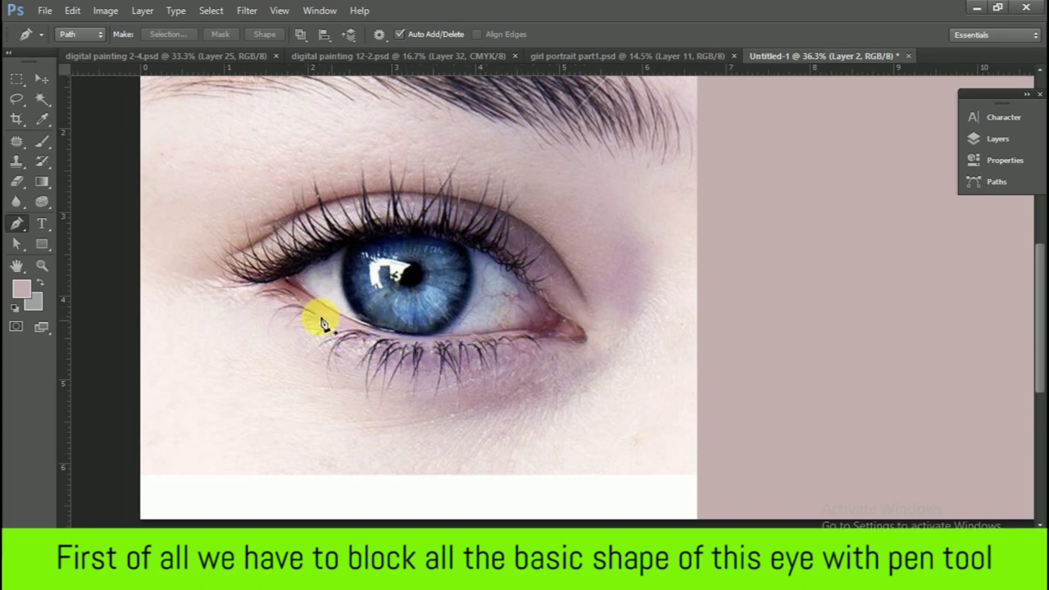
click(282, 279)
drag(401, 334, 458, 346)
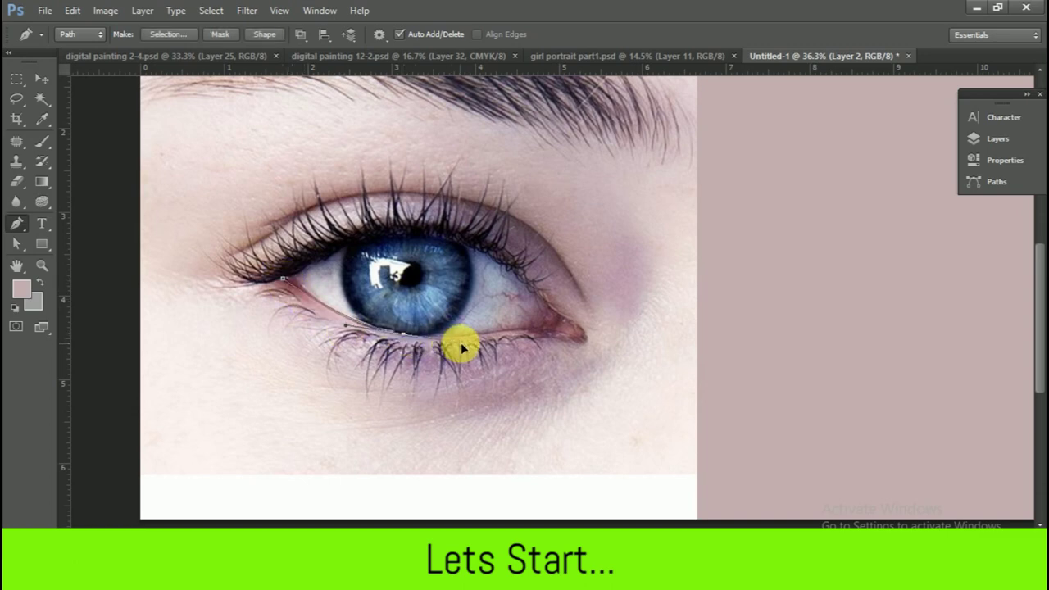
alt+click(402, 333)
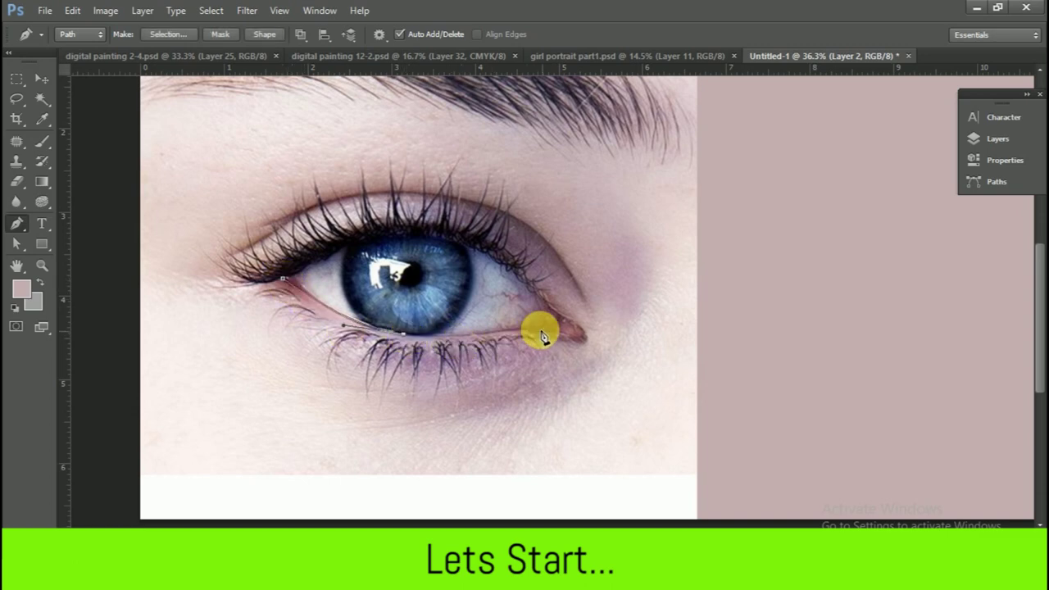
click(608, 318)
click(556, 333)
drag(576, 329, 546, 321)
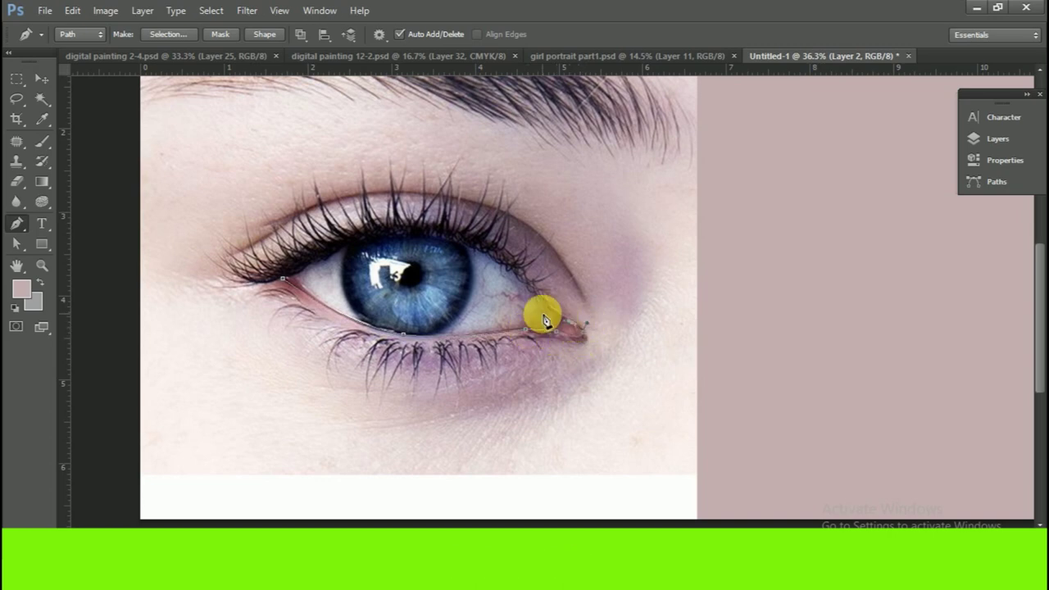
click(546, 303)
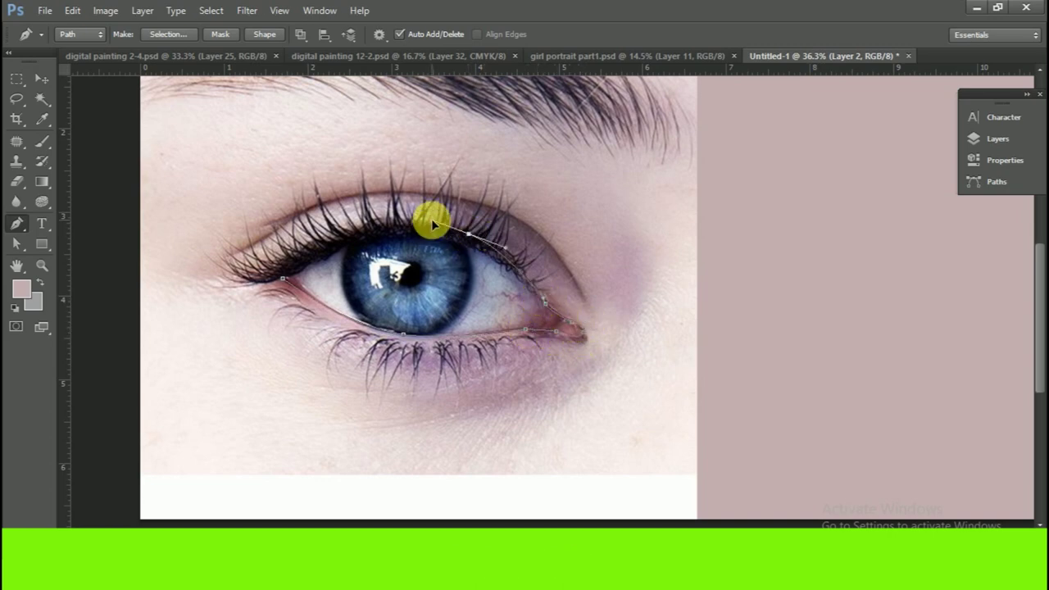
click(299, 260)
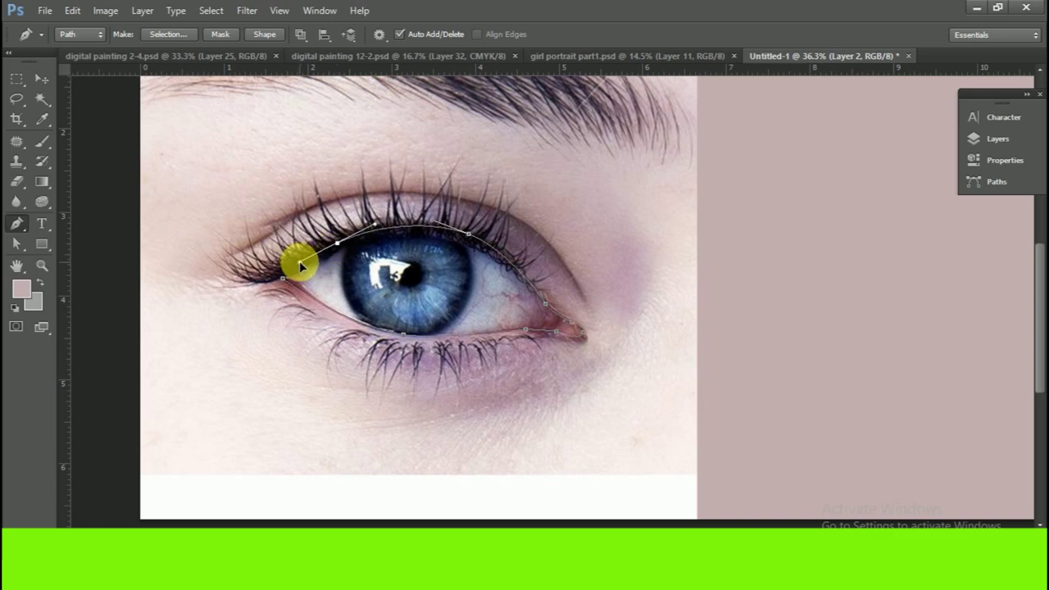
key(ctrl+Return)
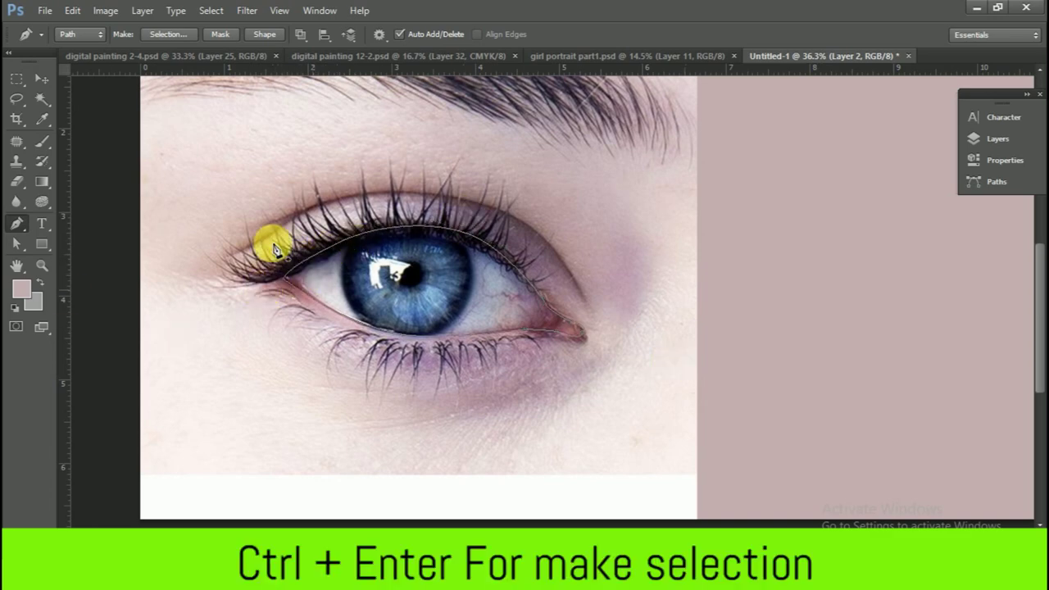
- Fill the eye selection with a pale grey sampled from the eye white on new Layer 3
scroll(637, 290, down, 2)
scroll(525, 328, up, 1)
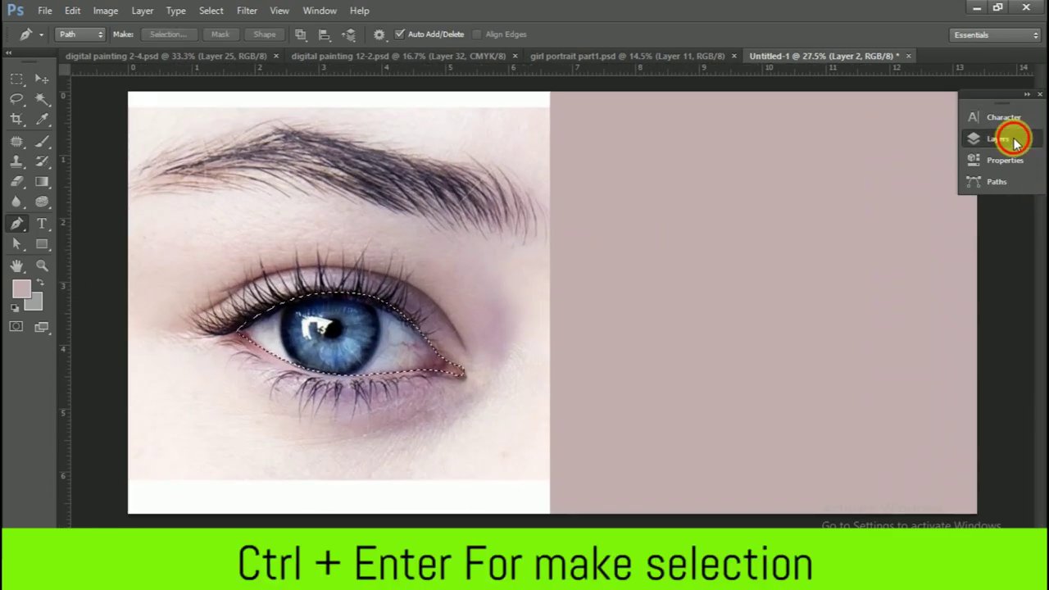
click(994, 140)
click(909, 462)
click(29, 297)
click(276, 340)
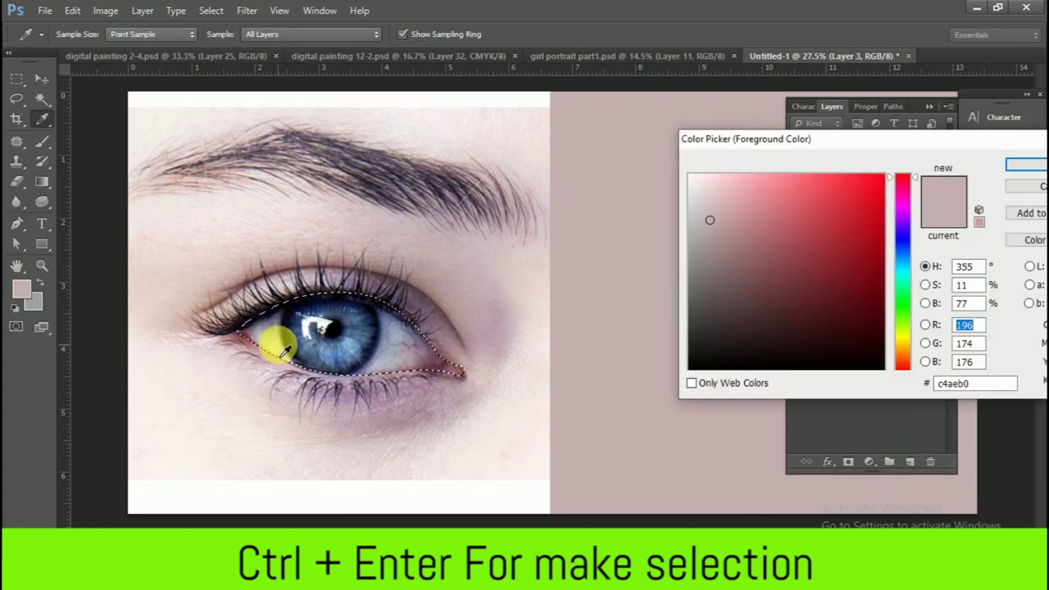
click(480, 334)
click(1031, 165)
key(alt+BackSpace)
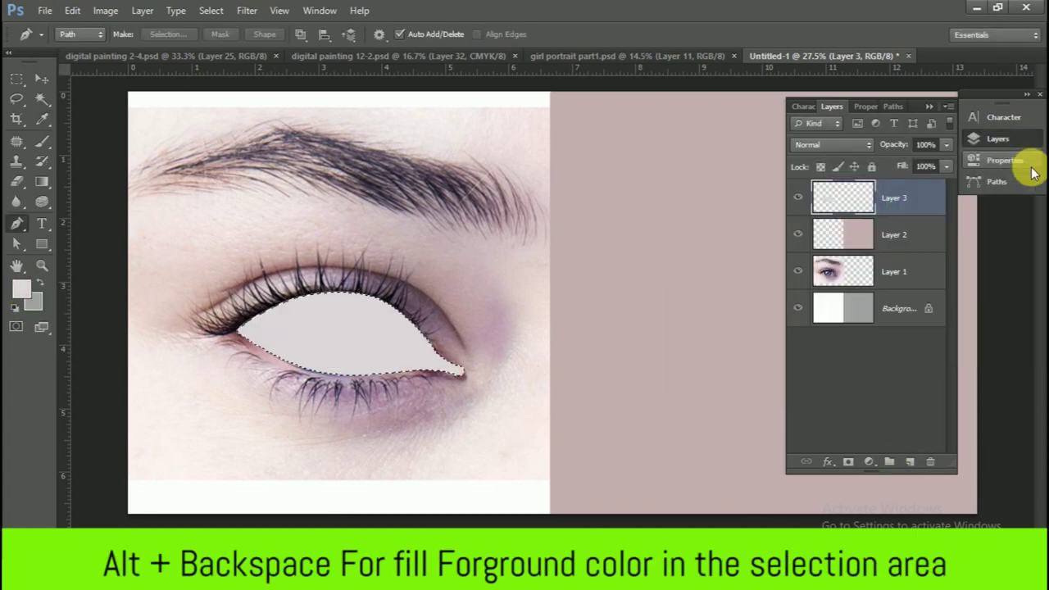
key(ctrl+d)
- Hide Layer 3, then pen-trace the lower lid rim and turn it into a selection
click(798, 197)
scroll(281, 352, up, 2)
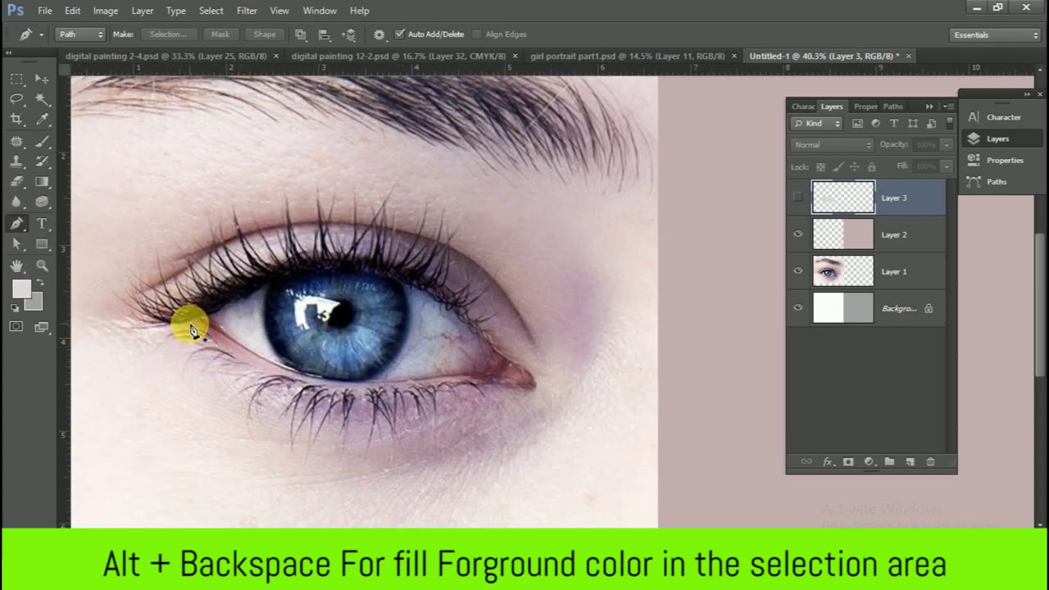
click(255, 384)
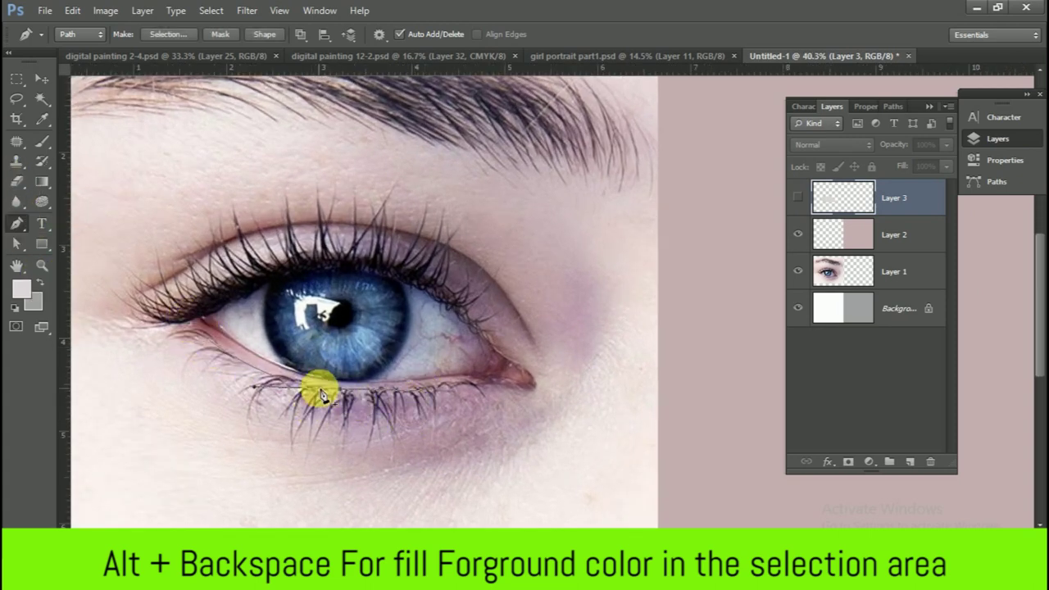
click(484, 388)
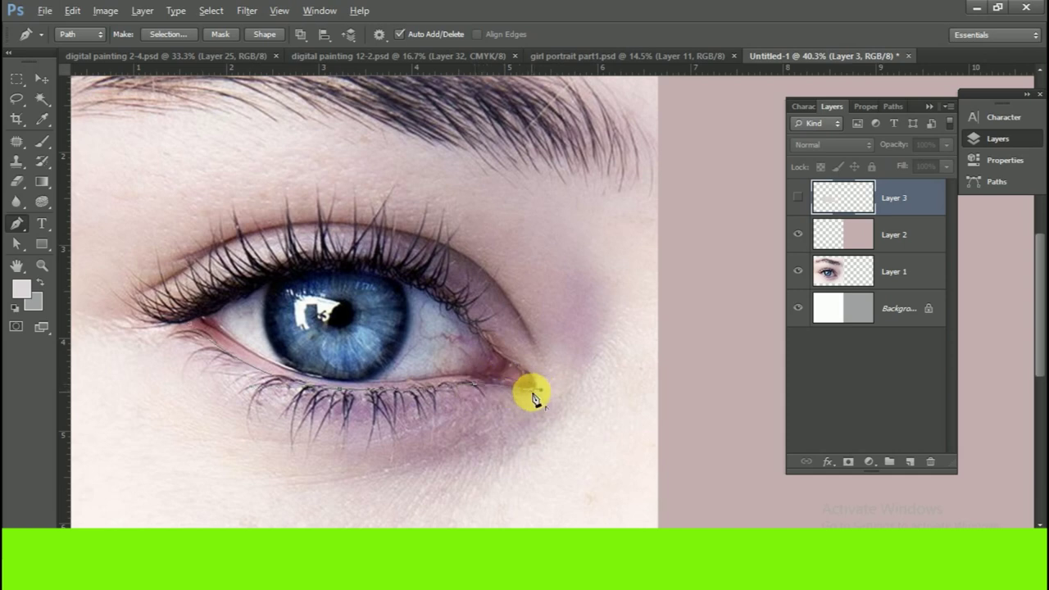
drag(529, 379, 518, 389)
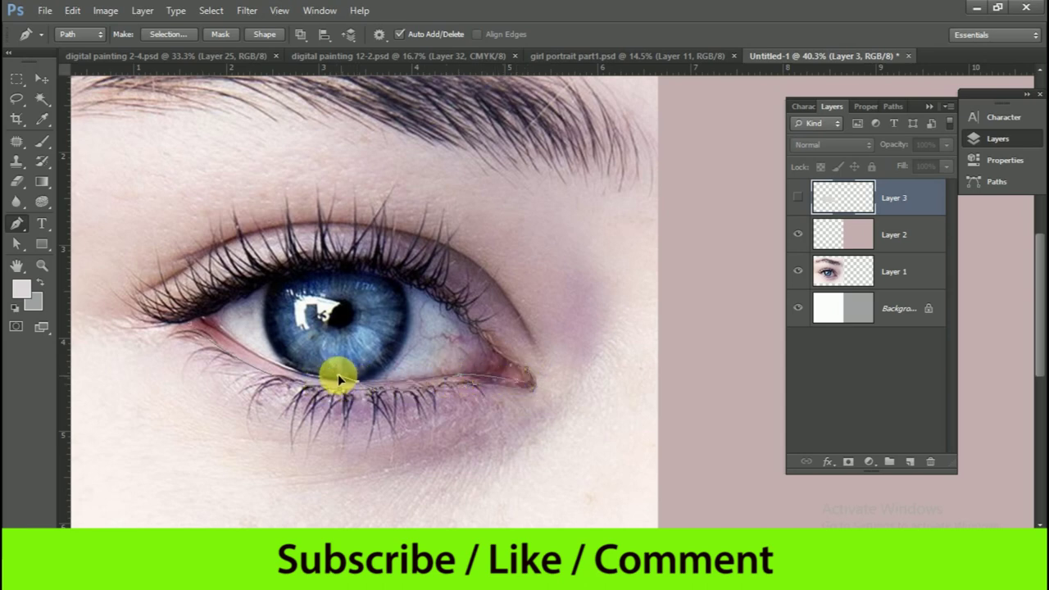
click(224, 328)
click(199, 334)
key(ctrl+Return)
- Fill the lid rim with dusky rose #7e4b53 on new Layer 4, then hide it
click(20, 287)
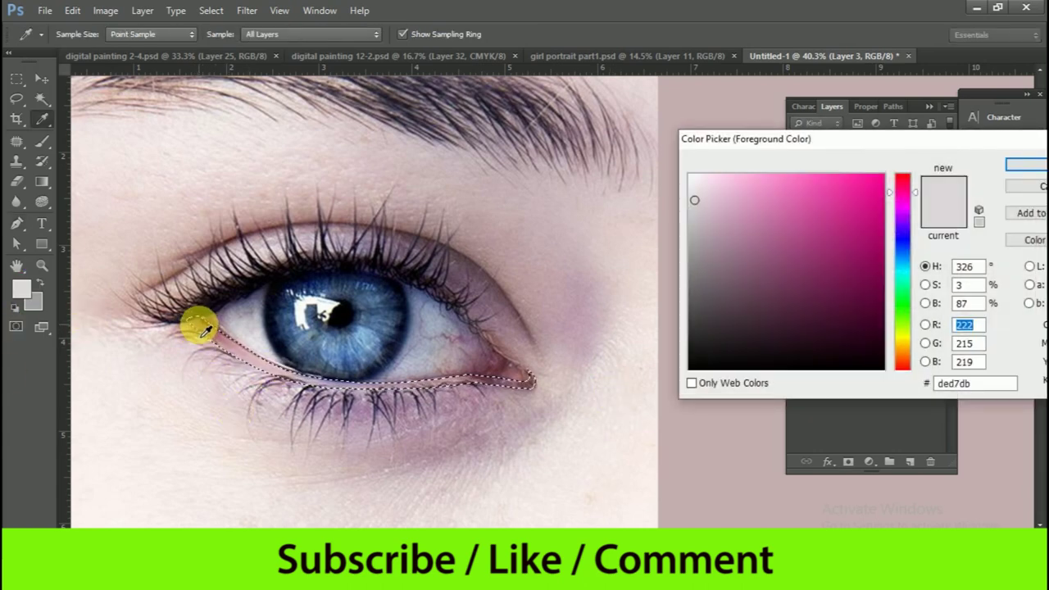
click(202, 332)
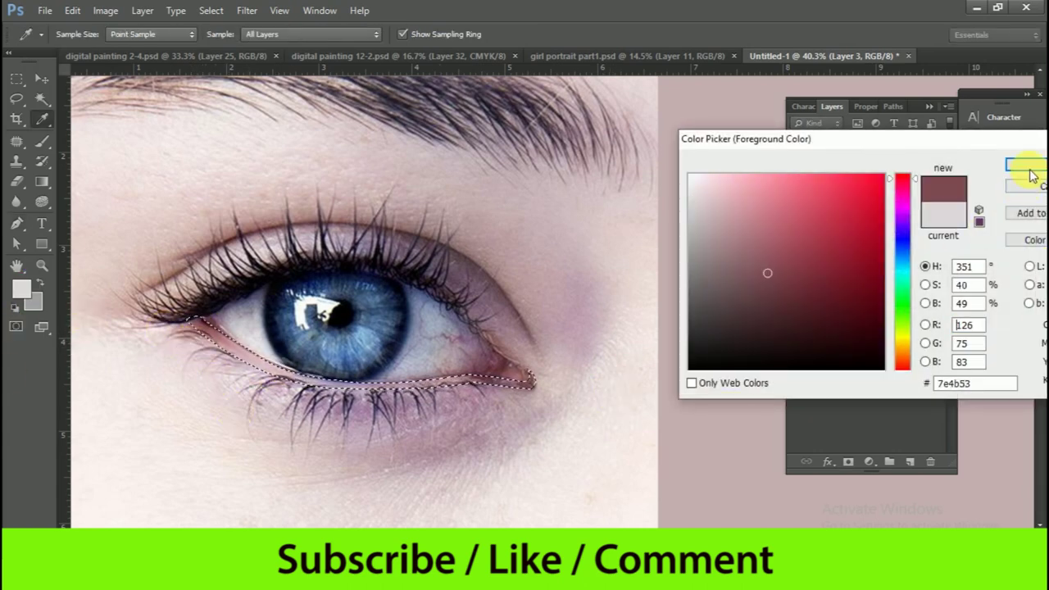
click(1028, 167)
click(910, 462)
key(alt+BackSpace)
key(ctrl+d)
click(798, 197)
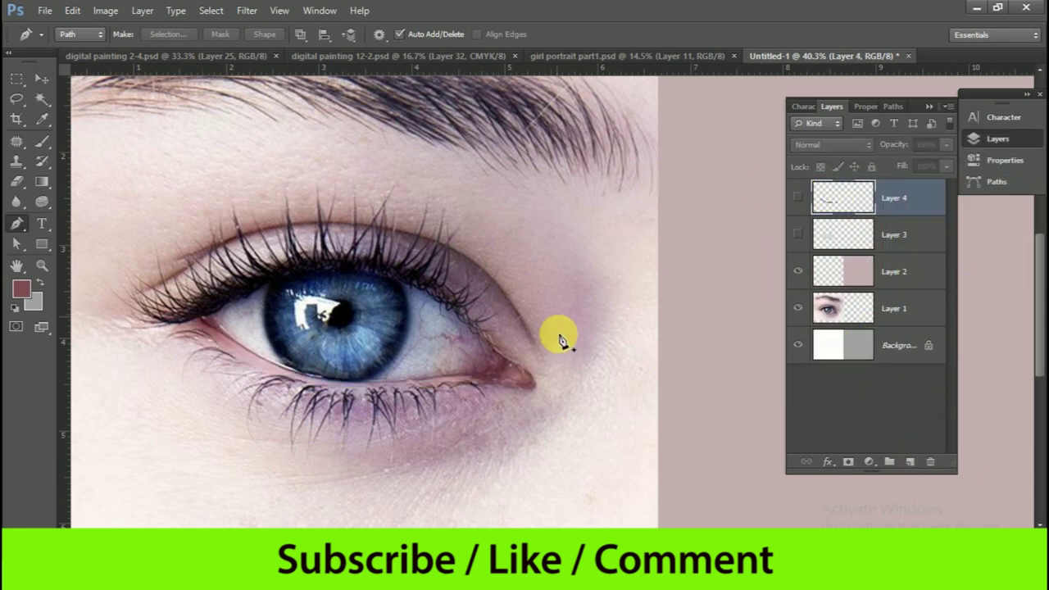
- Pen-trace a curved path along the upper lid crease to the inner corner
click(534, 345)
mouse_move(419, 235)
mouse_down()
mouse_move(373, 232)
mouse_move(323, 205)
mouse_up()
alt+click(419, 236)
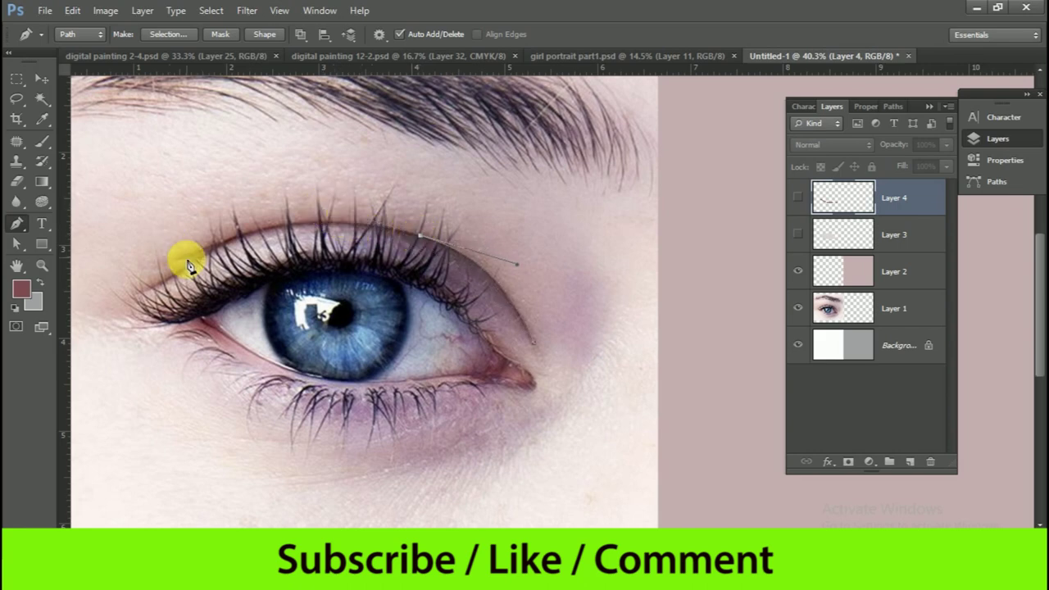
mouse_move(173, 265)
mouse_down()
mouse_move(61, 328)
mouse_move(169, 339)
mouse_move(196, 330)
mouse_up()
click(323, 262)
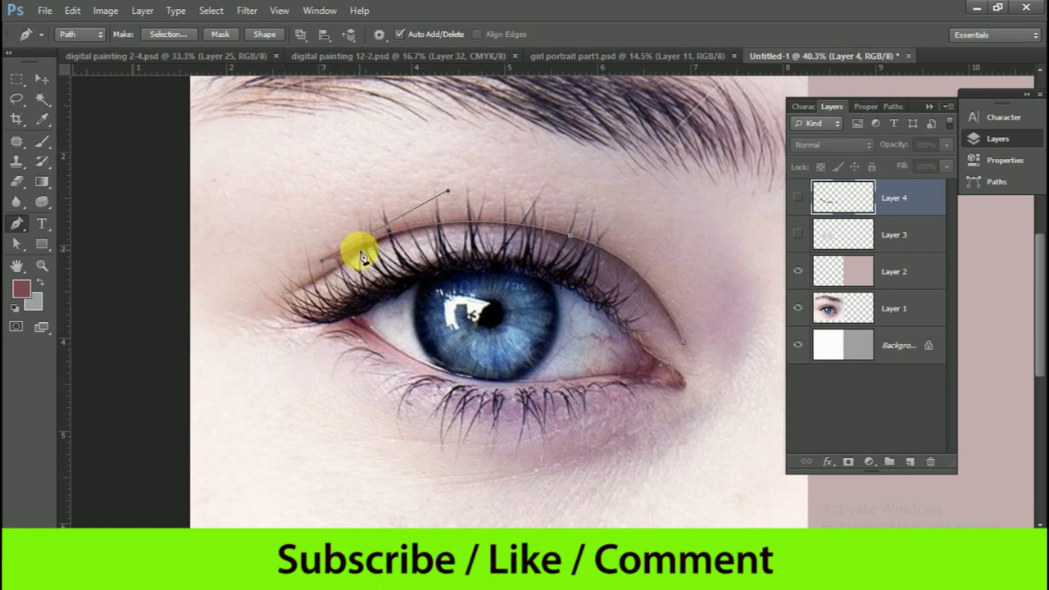
click(282, 293)
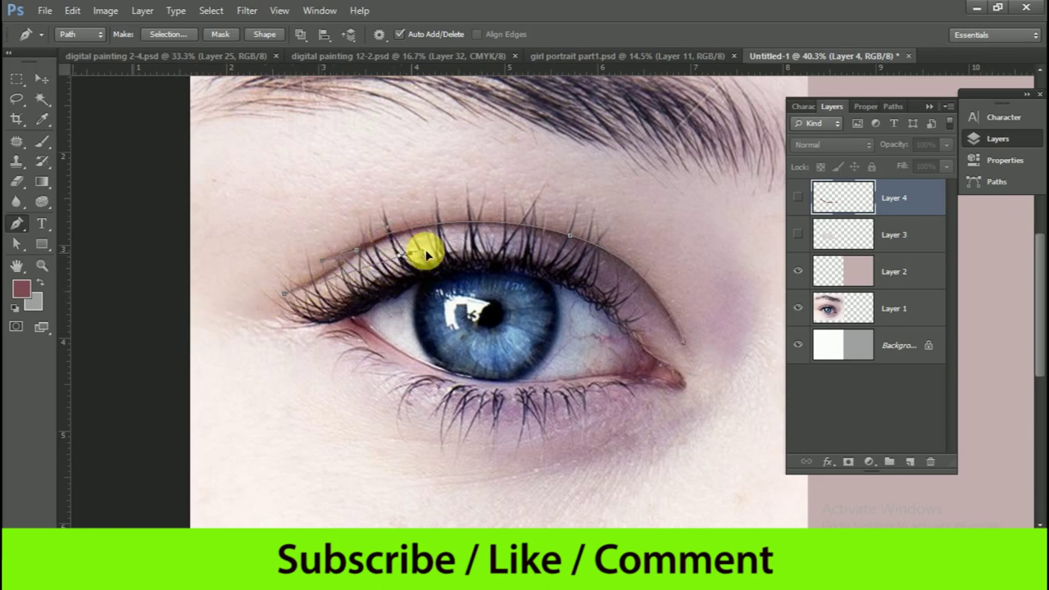
ctrl+click(639, 320)
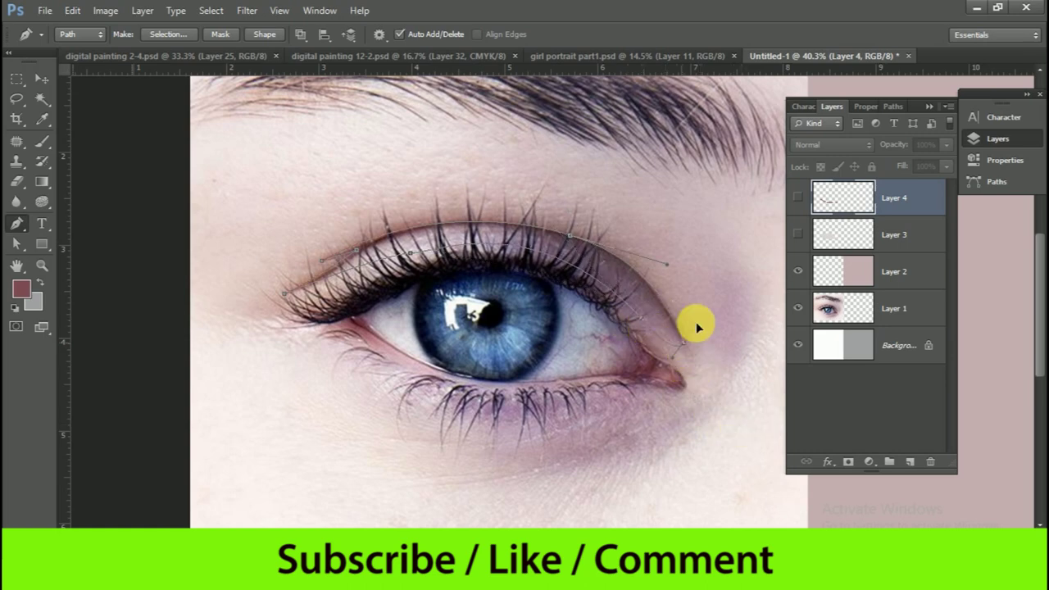
- Fill the crease selection with dark mauve sampled from the photo on new Layer 5
click(910, 461)
key(ctrl+Return)
click(21, 288)
click(618, 264)
click(1026, 164)
key(alt+BackSpace)
key(ctrl+d)
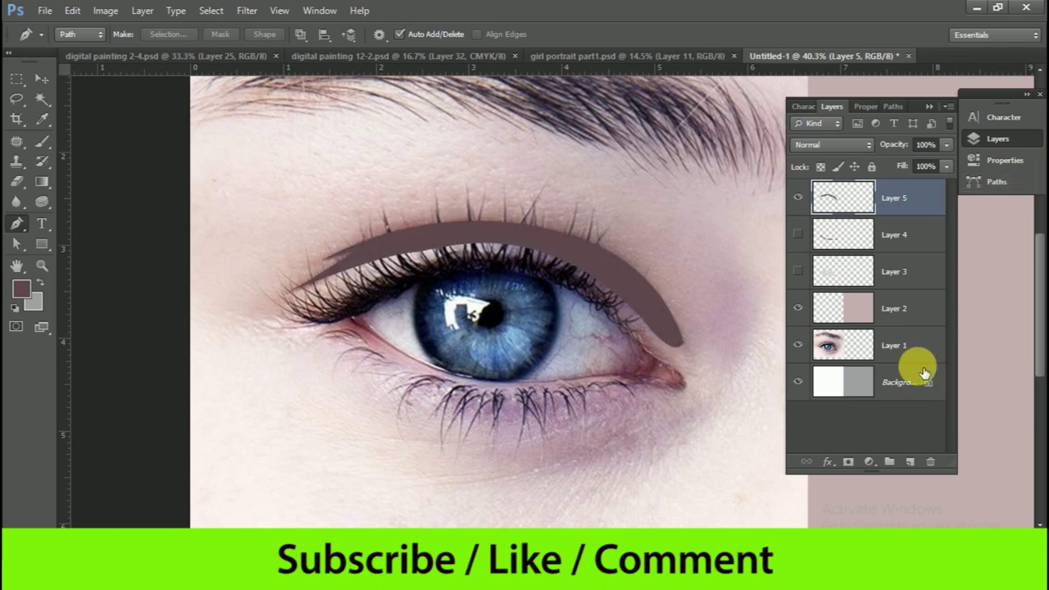
scroll(659, 414, down, 1)
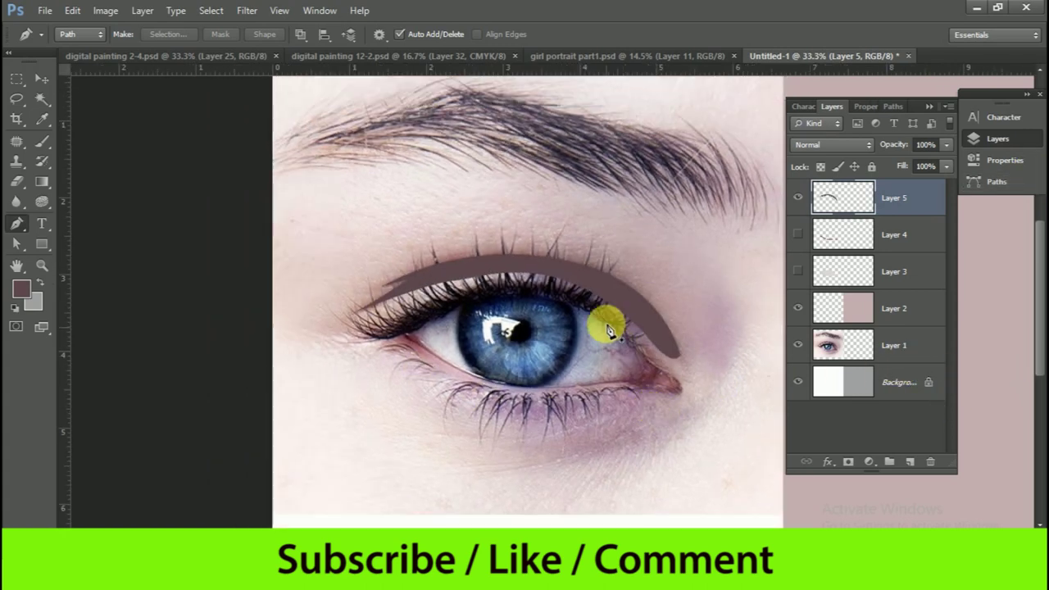
- Show Layers 3 and 4 and move the painted eye shapes onto the plain right half
drag(428, 218, 373, 261)
click(893, 345)
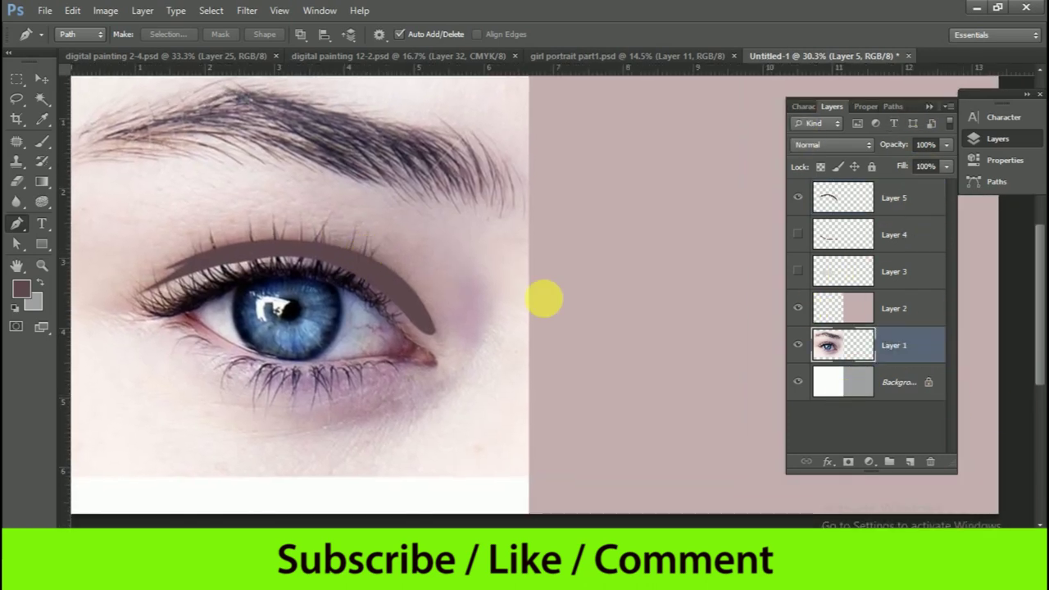
scroll(458, 307, down, 1)
click(41, 78)
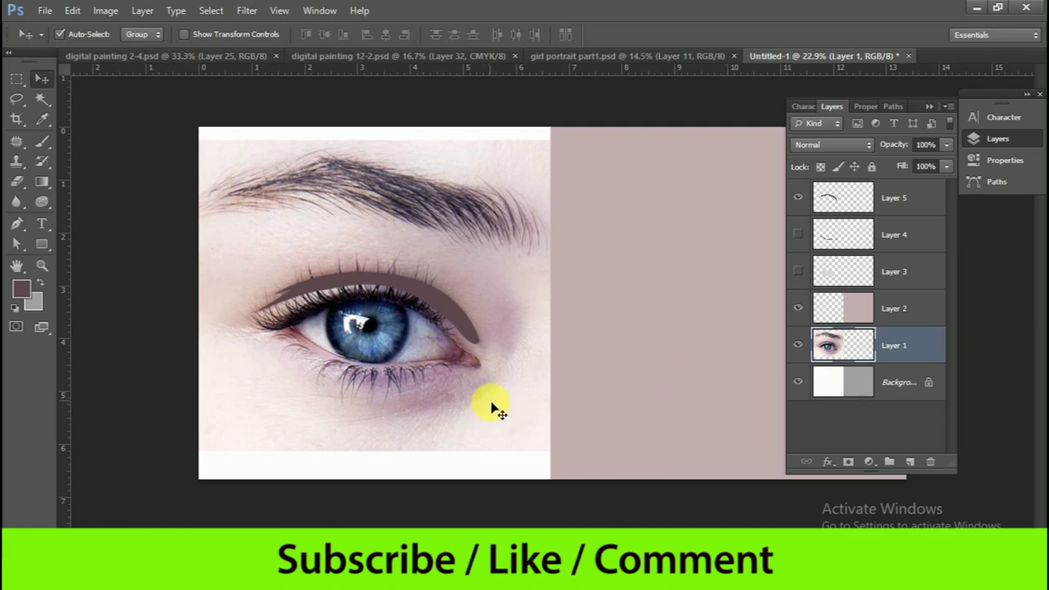
click(893, 271)
shift+click(906, 197)
click(797, 271)
click(798, 234)
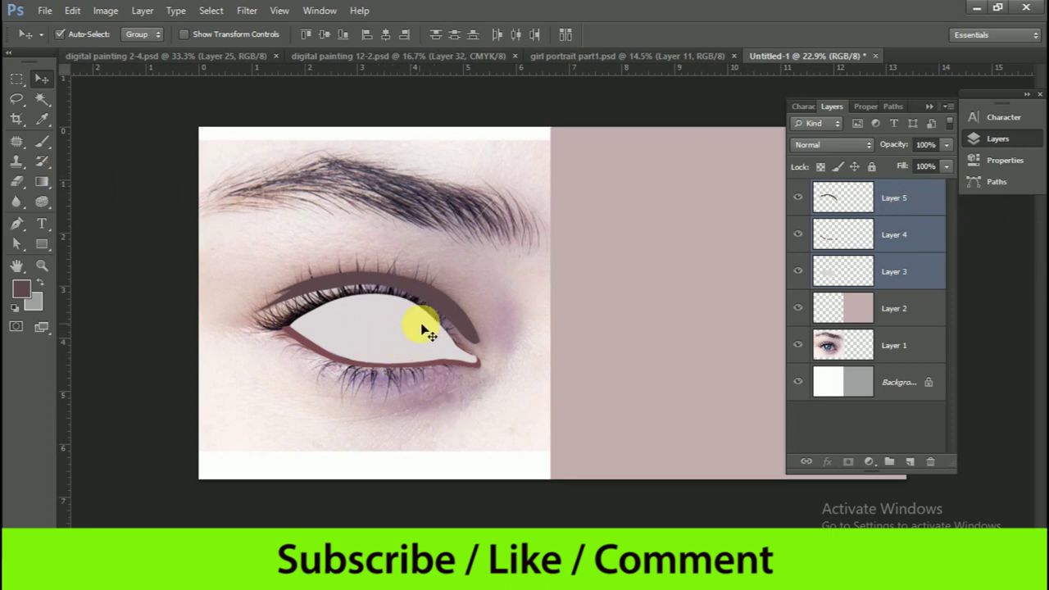
mouse_move(369, 332)
mouse_down()
mouse_move(484, 328)
mouse_move(674, 347)
mouse_move(591, 338)
mouse_up()
ctrl+click(901, 274)
mouse_move(363, 347)
mouse_down()
mouse_move(667, 336)
mouse_move(825, 351)
mouse_move(216, 332)
mouse_move(737, 363)
mouse_up()
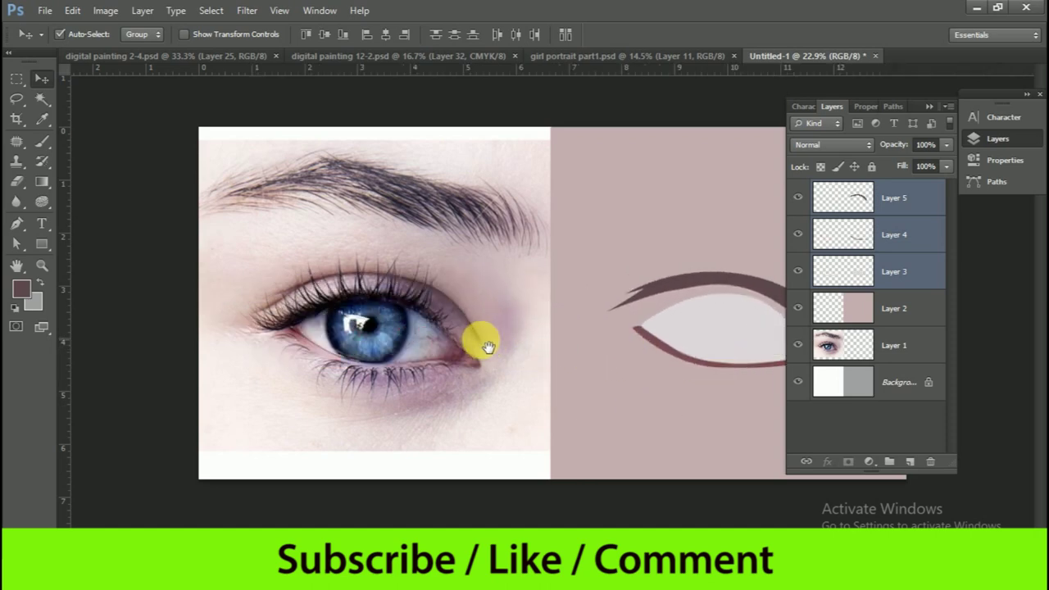
- Check Layer 3's eye-white fill and dock the Layers panel as a full right-hand column
click(928, 107)
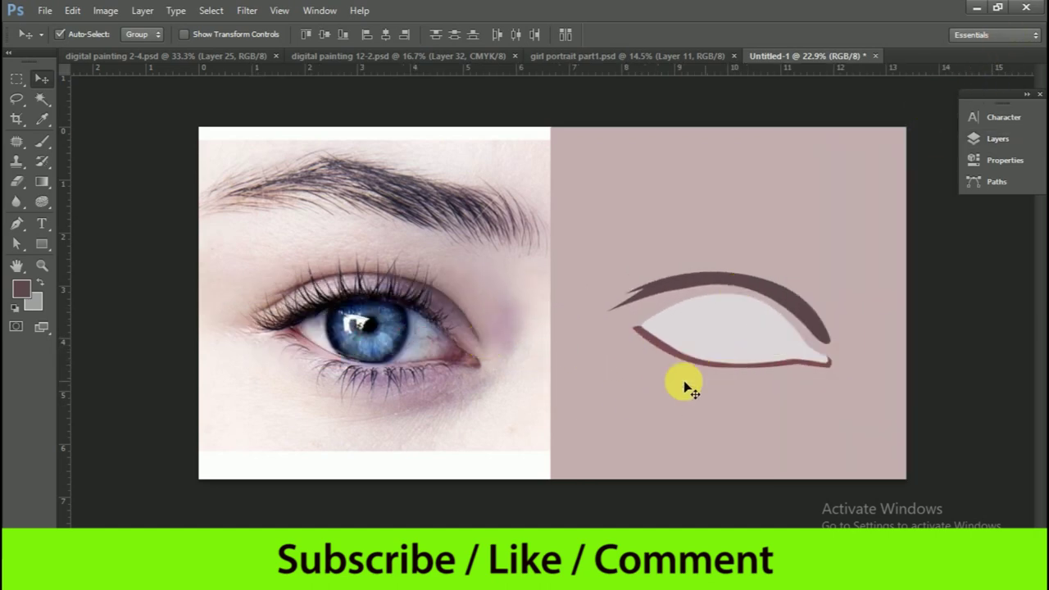
click(1000, 139)
click(901, 271)
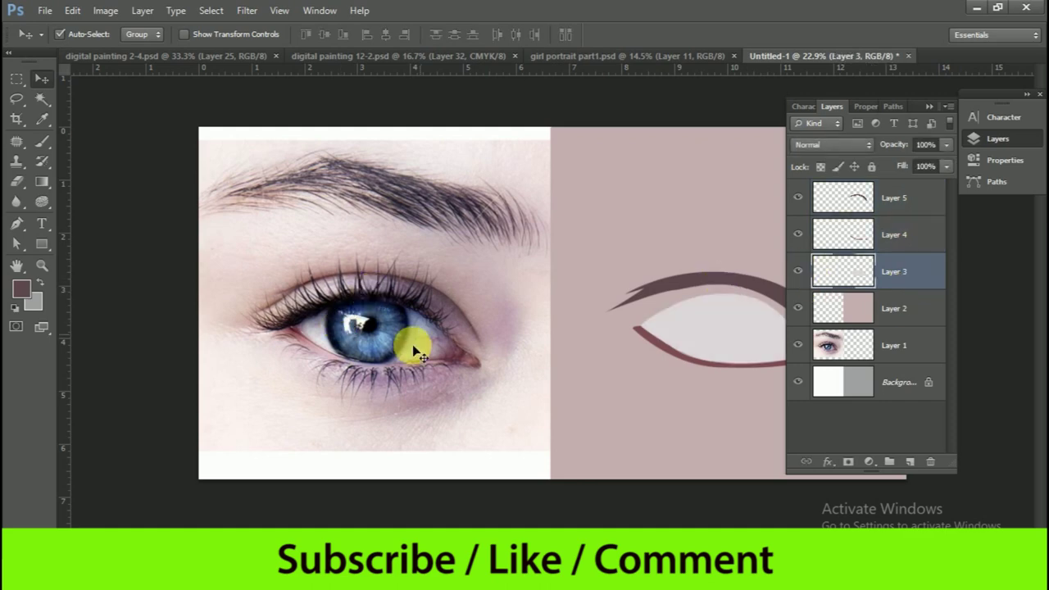
click(798, 270)
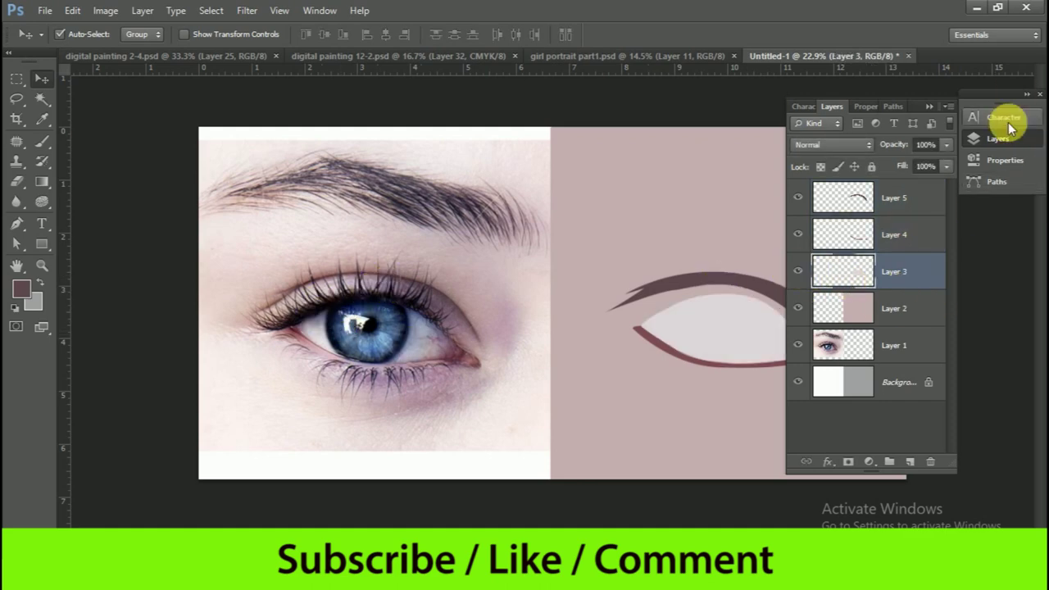
click(997, 138)
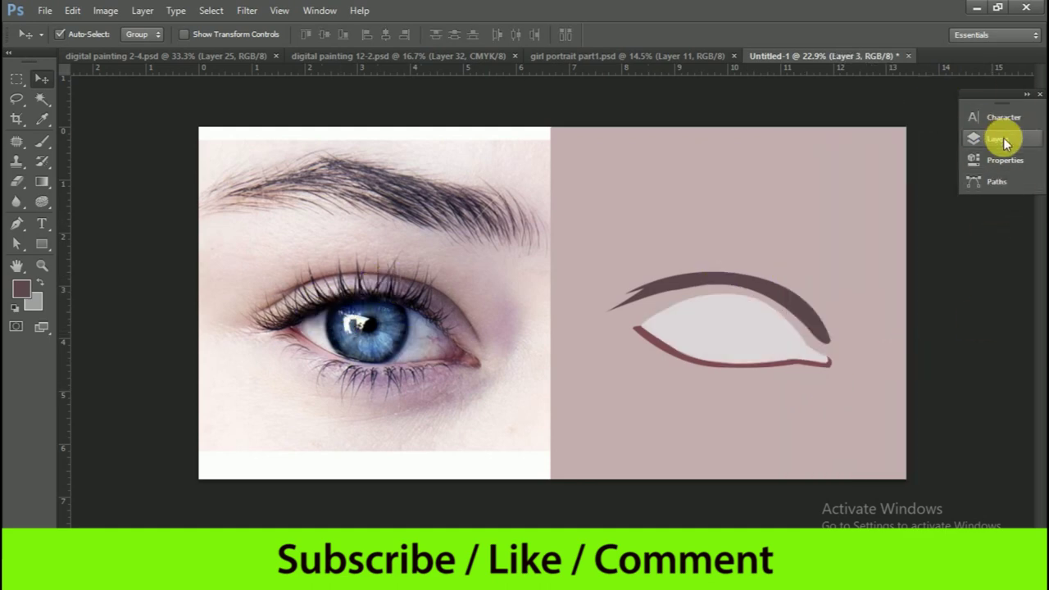
click(1005, 143)
click(929, 105)
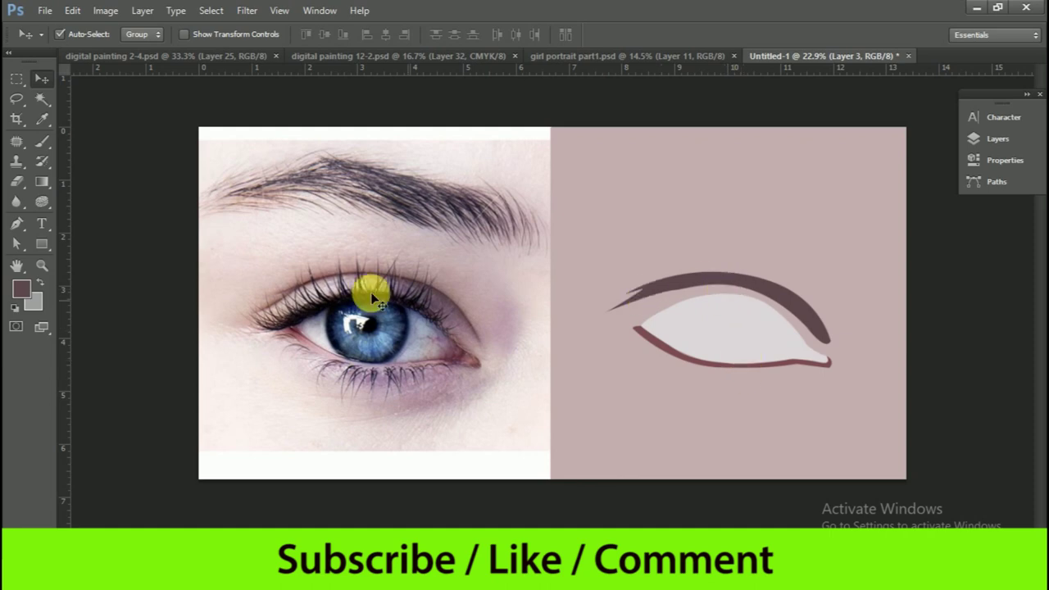
click(1010, 141)
drag(924, 108, 1030, 98)
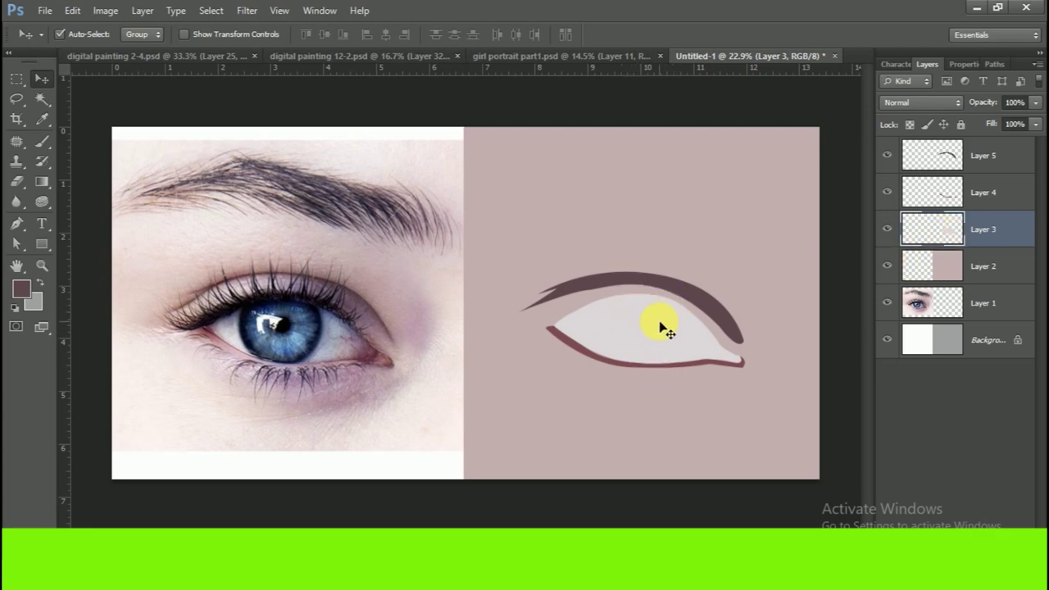
- Load the eye-white shape as a selection on a new layer with a soft brush at 58% opacity, 32% flow
ctrl+click(939, 233)
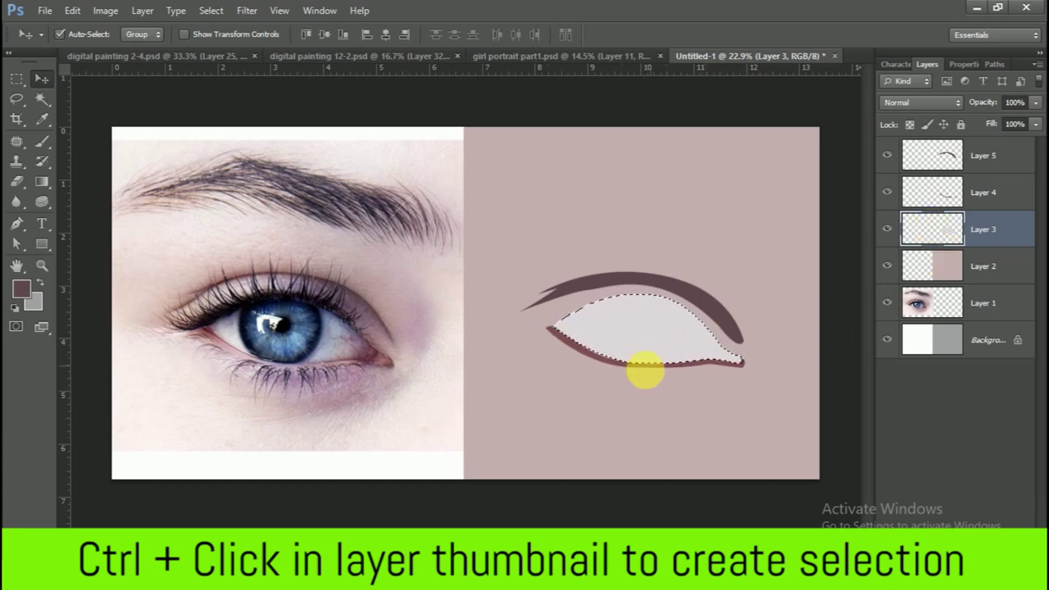
click(1003, 533)
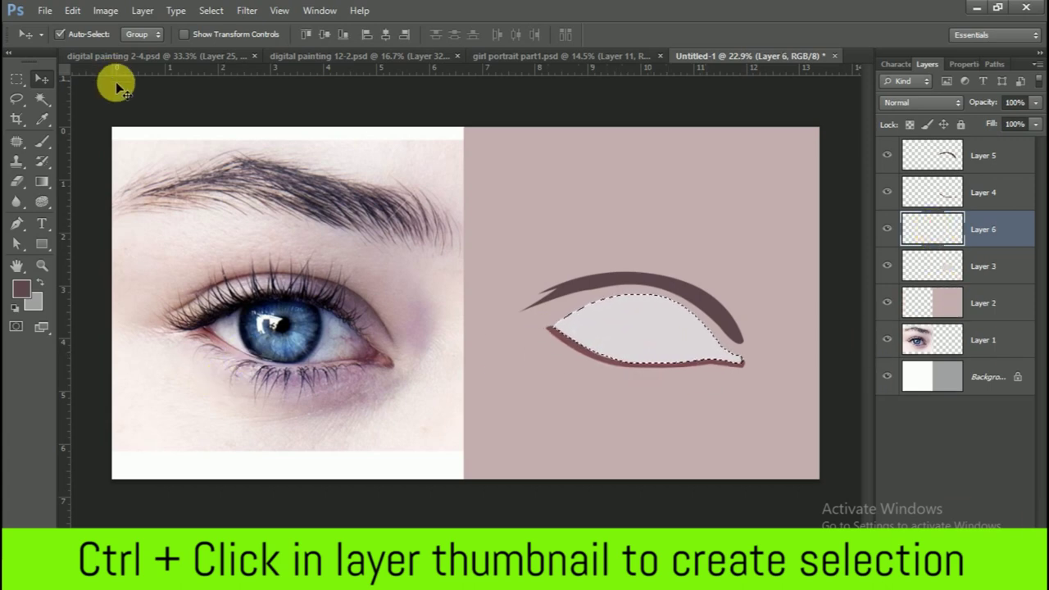
click(43, 141)
click(139, 140)
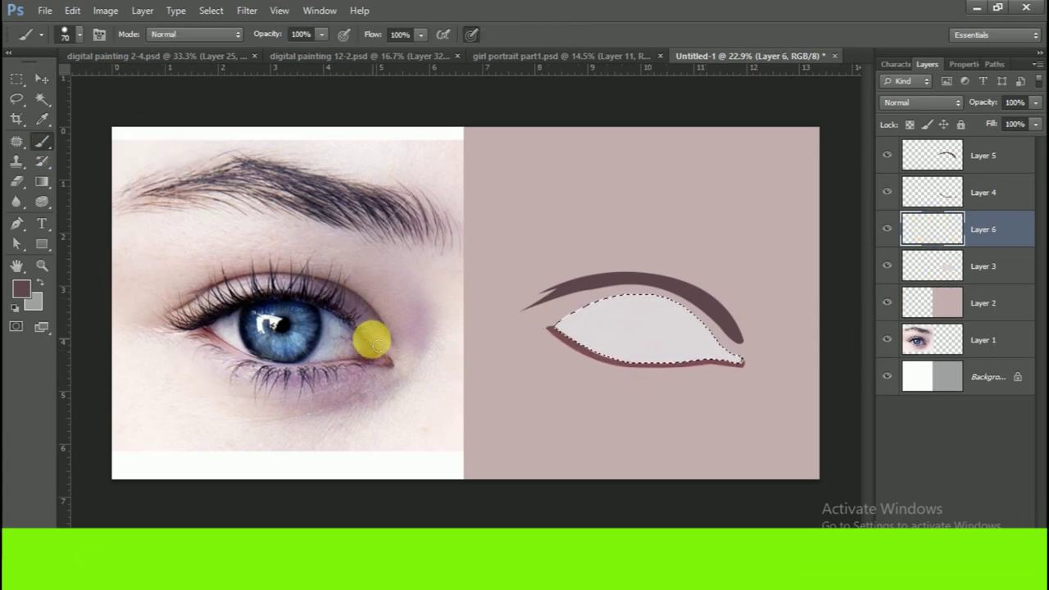
click(78, 34)
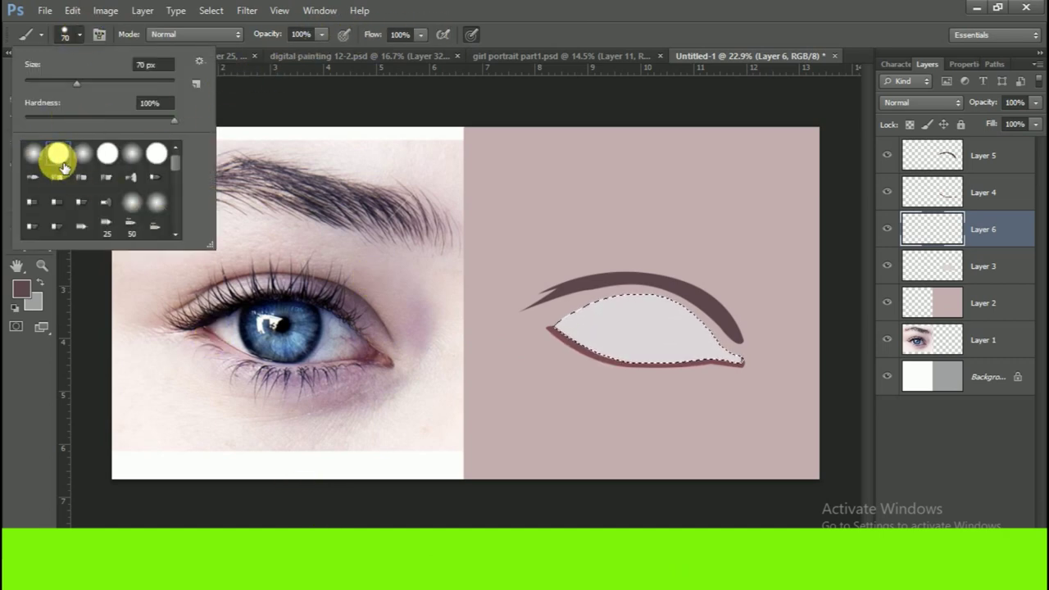
click(320, 36)
drag(421, 36, 368, 51)
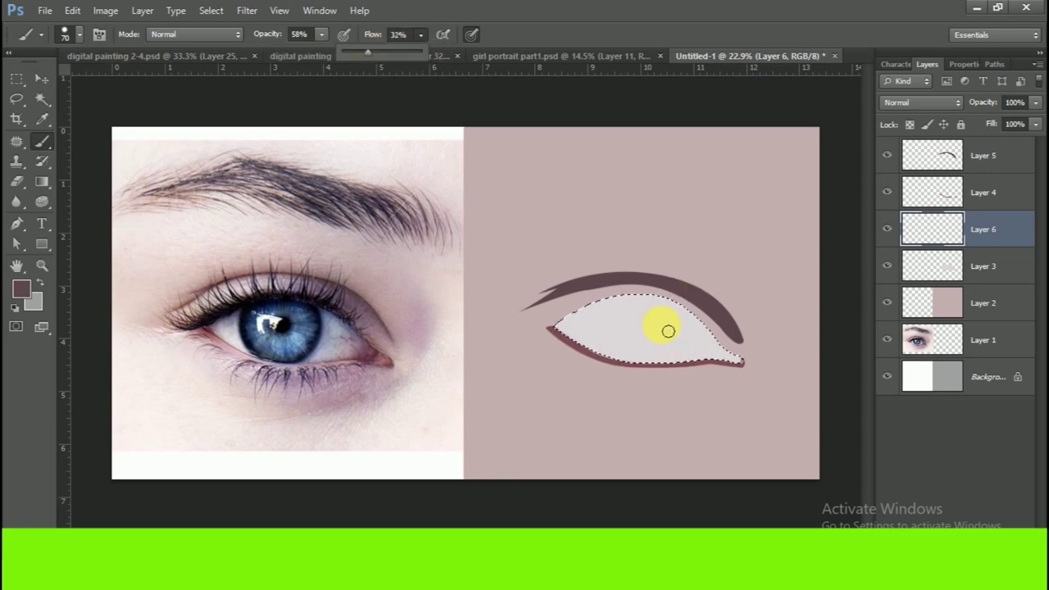
- Paint bluish-grey, pink and dark red shading into the eye white using photo-sampled colours
alt+click(225, 330)
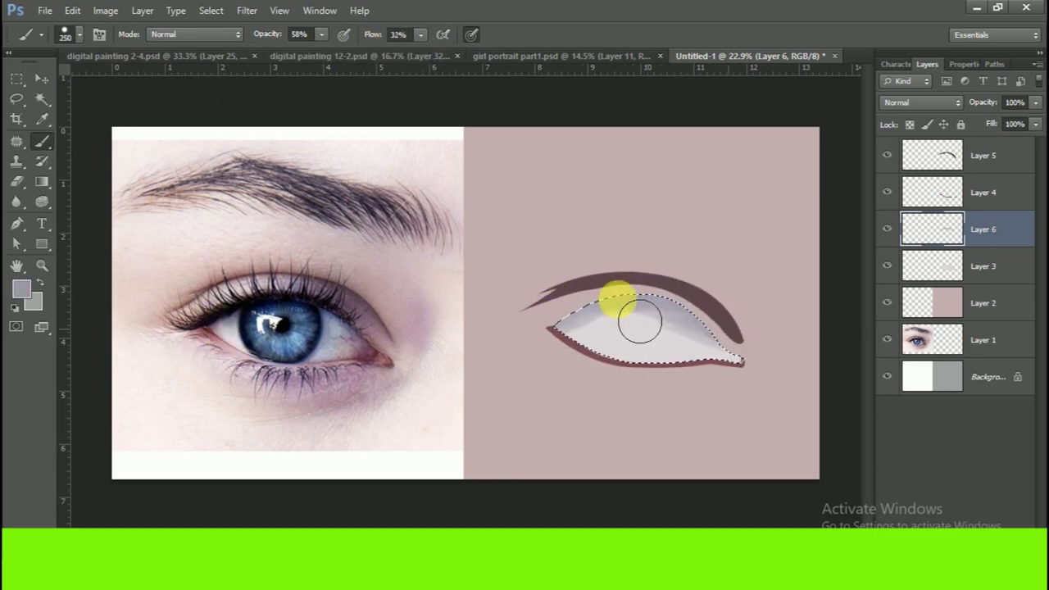
alt+click(361, 358)
drag(680, 349, 658, 361)
alt+click(371, 360)
drag(734, 340, 721, 350)
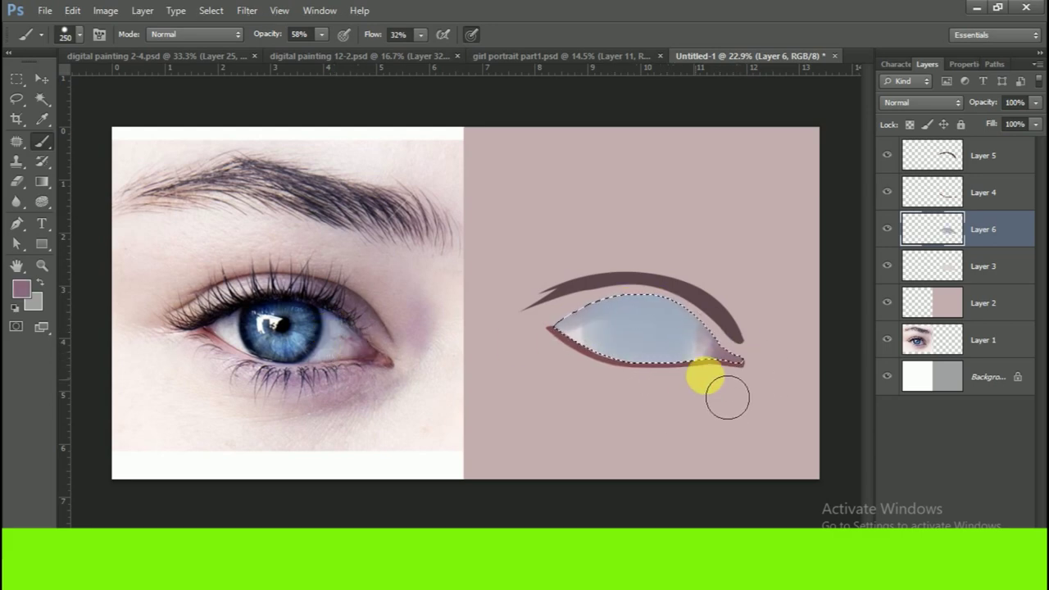
alt+click(205, 328)
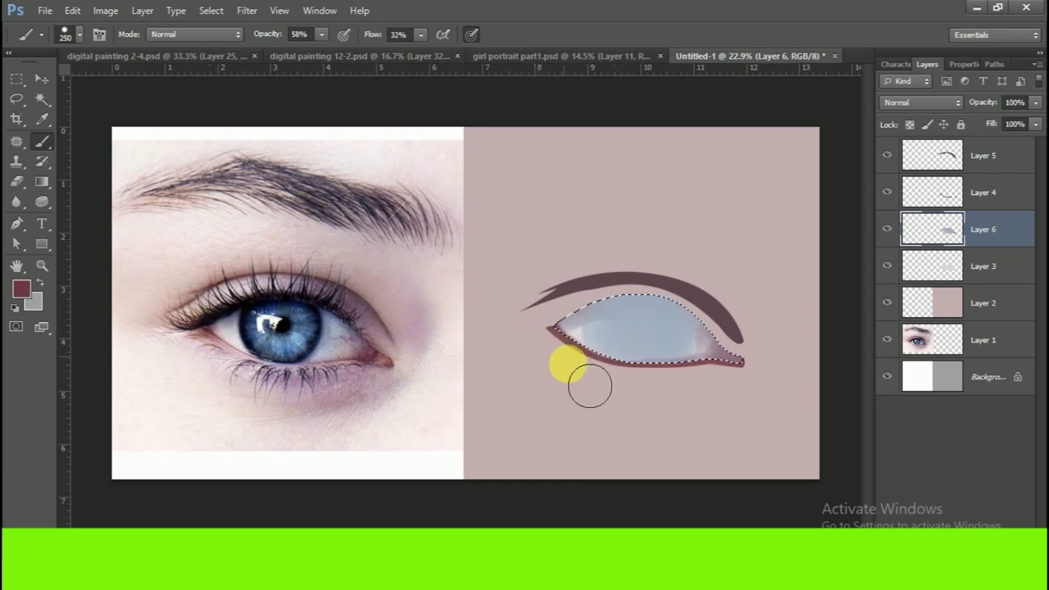
drag(570, 372, 559, 334)
alt+click(229, 316)
mouse_move(587, 333)
mouse_down()
mouse_move(625, 354)
mouse_move(620, 363)
mouse_up()
alt+click(257, 309)
mouse_move(674, 313)
mouse_down()
mouse_move(697, 336)
mouse_move(672, 344)
mouse_up()
- At brush size 150, soften the lower eye white blue-grey and darken the inner corner with reddish-brown and mauve
alt+click(667, 321)
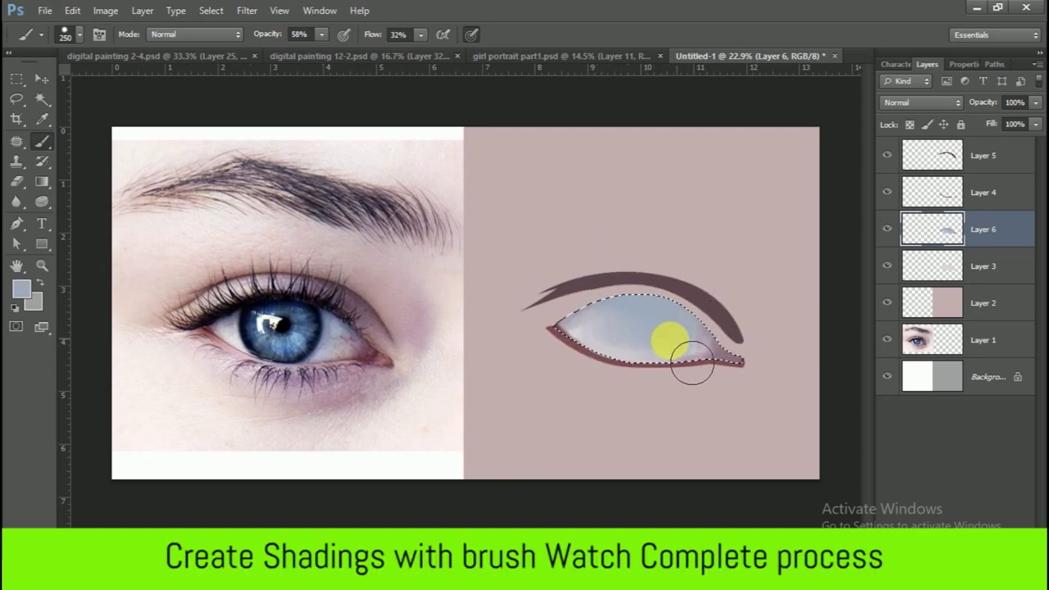
click(69, 34)
click(50, 172)
scroll(639, 279, up, 3)
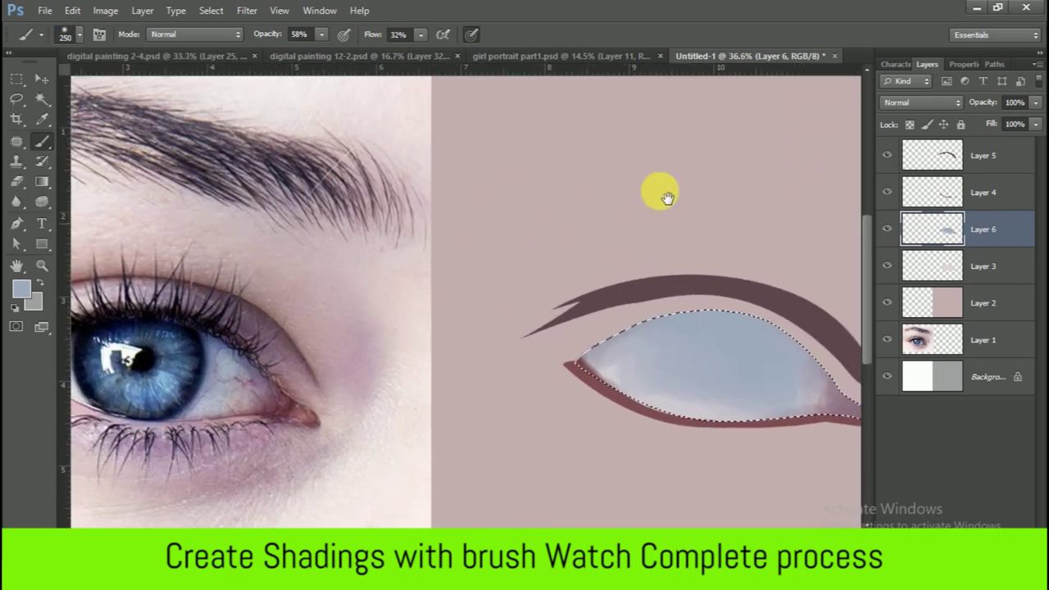
mouse_move(736, 327)
mouse_down()
mouse_move(754, 351)
mouse_move(730, 369)
mouse_up()
alt+click(669, 349)
mouse_move(669, 348)
mouse_down()
mouse_move(695, 356)
mouse_move(705, 377)
mouse_up()
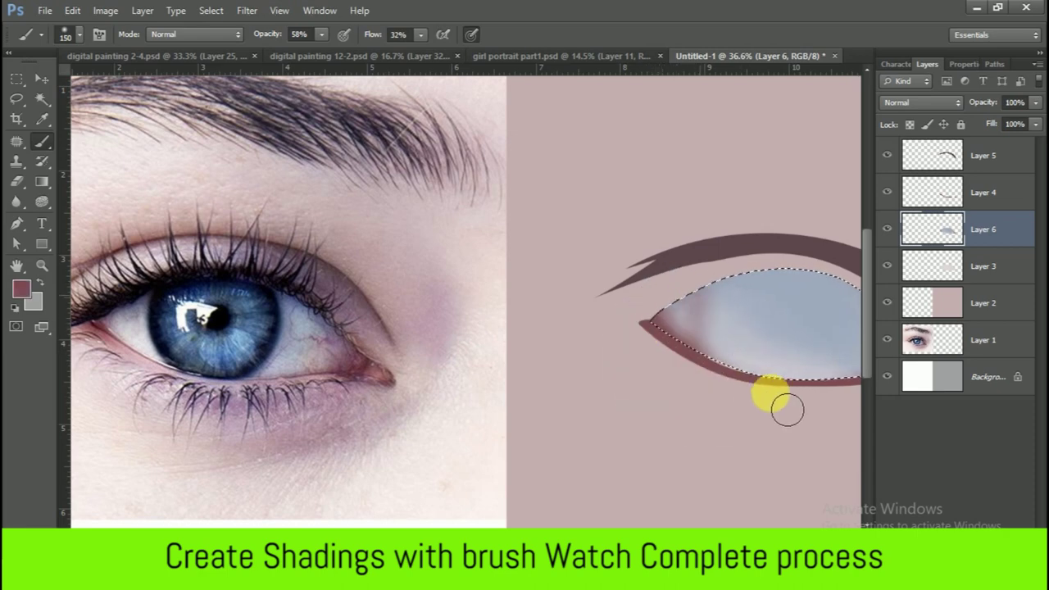
alt+click(155, 326)
mouse_move(702, 328)
mouse_down()
mouse_move(733, 347)
mouse_move(740, 309)
mouse_up()
- Lighten the lower eye white with near-white at size 300 and add blue-grey shading above
alt+click(150, 350)
mouse_move(703, 375)
mouse_down()
mouse_move(733, 369)
mouse_move(779, 391)
mouse_move(785, 348)
mouse_up()
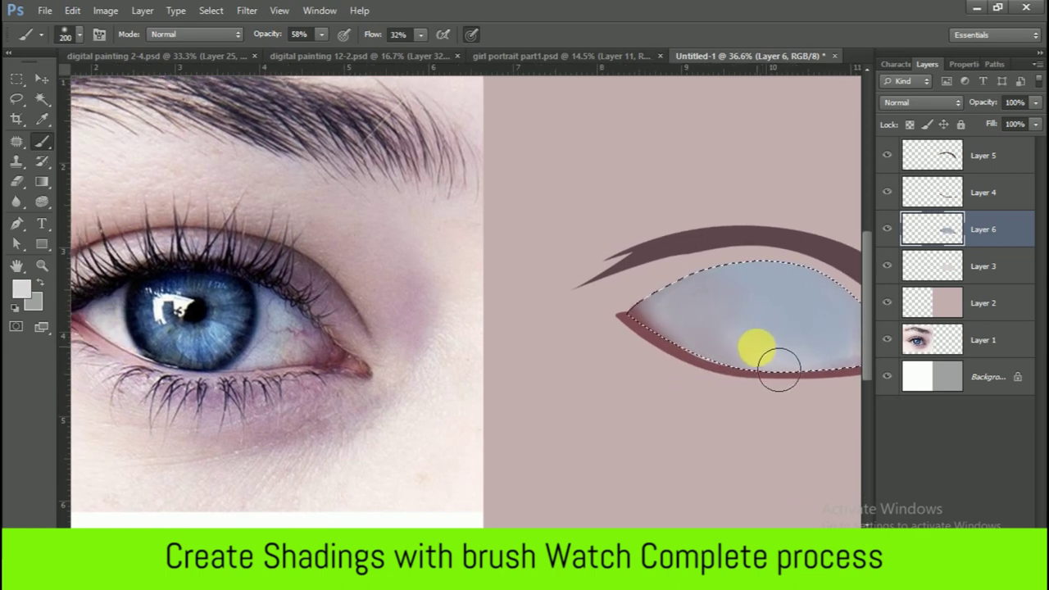
key(bracketright)
key(bracketright)
mouse_move(779, 369)
mouse_down()
mouse_move(762, 359)
mouse_move(795, 393)
mouse_up()
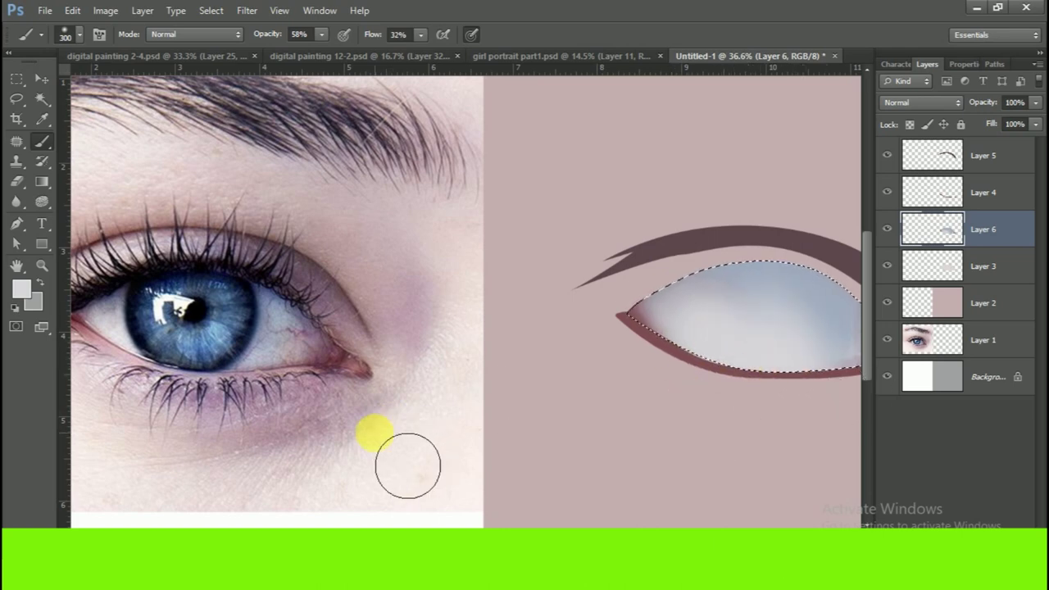
alt+click(266, 295)
mouse_move(847, 328)
mouse_down()
mouse_move(807, 312)
mouse_move(819, 397)
mouse_up()
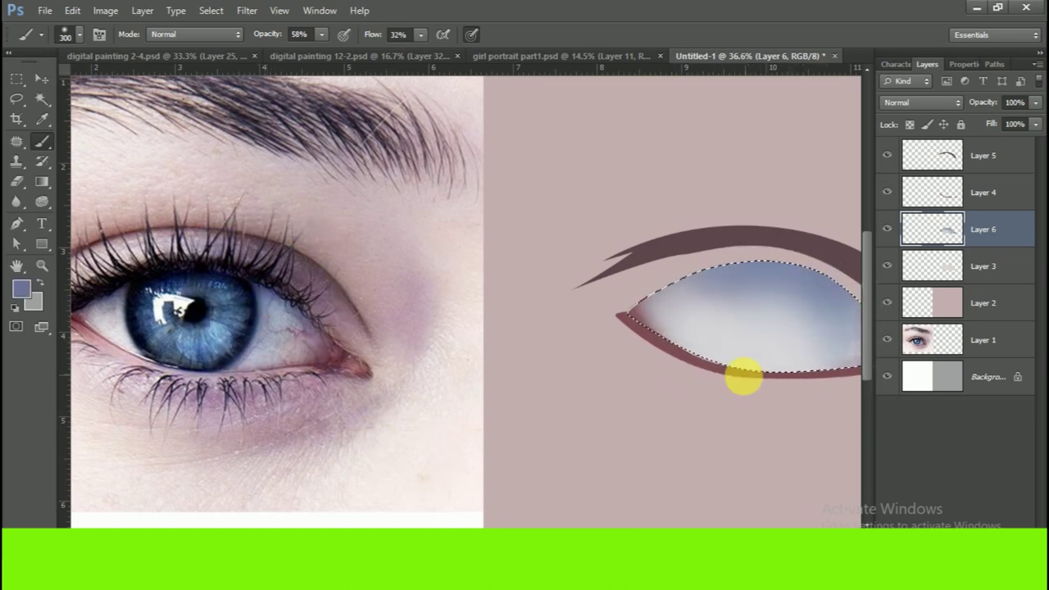
drag(785, 364, 697, 356)
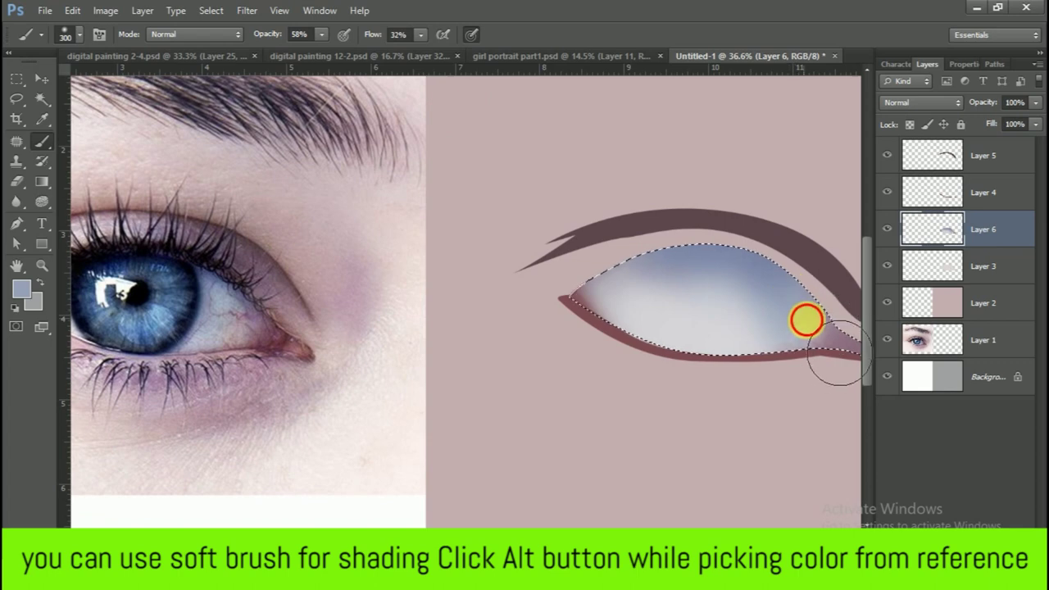
alt+click(253, 339)
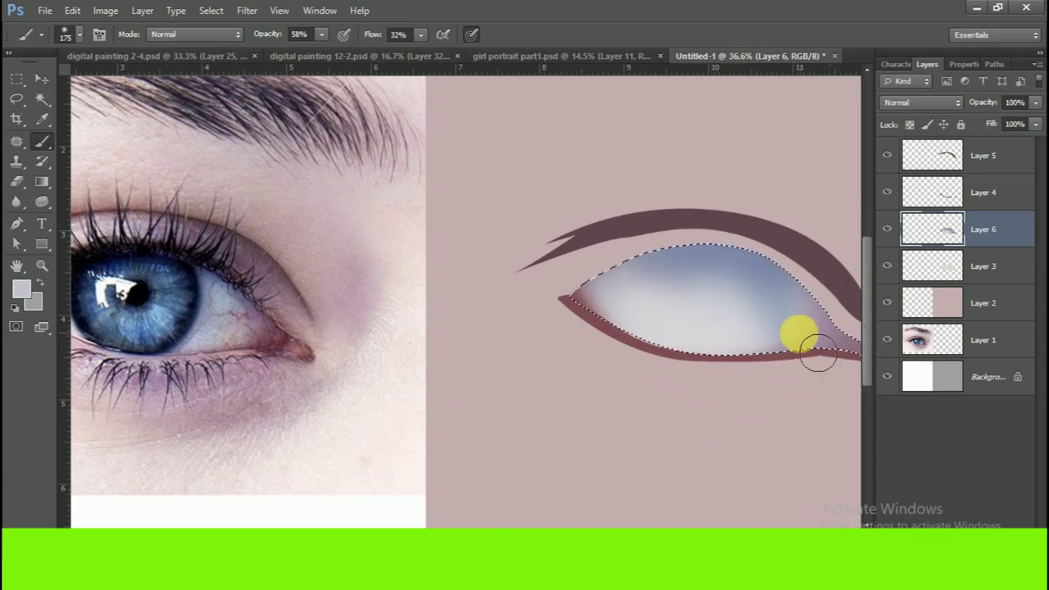
- Sample a light tone and a dark red from the reference, resizing the brush from 400 to 150
alt+click(712, 347)
key(bracketright)
key(bracketright)
key(bracketright)
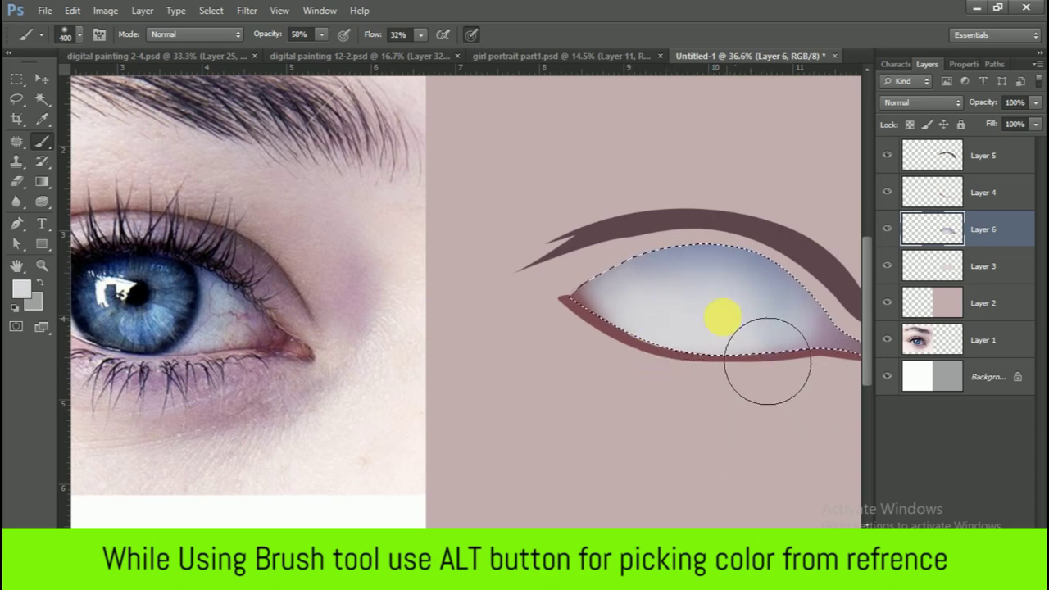
scroll(710, 398, down, 2)
scroll(316, 352, up, 2)
scroll(720, 403, down, 1)
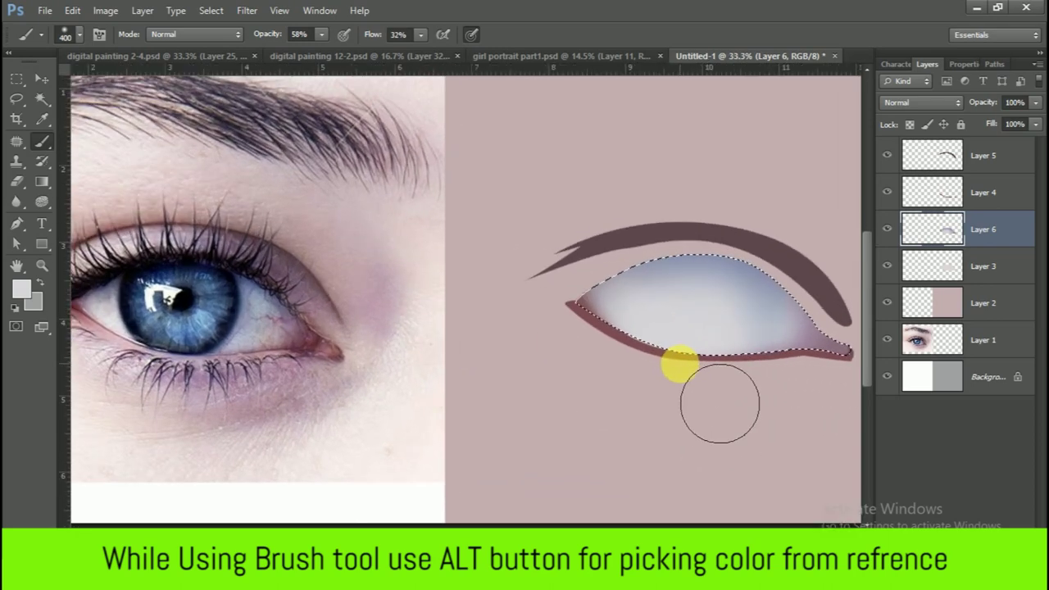
alt+click(308, 351)
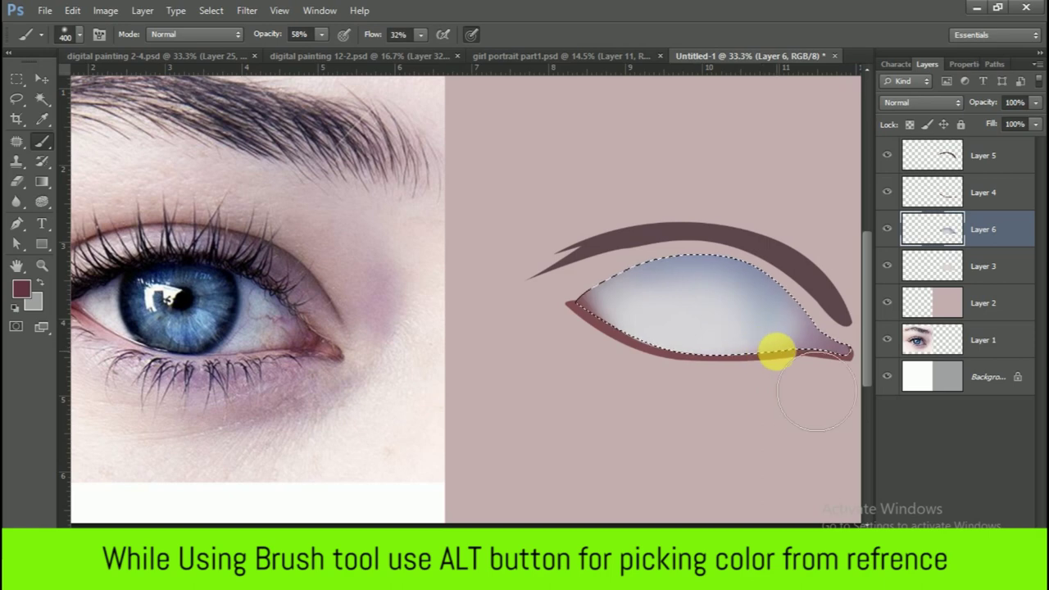
key(bracketleft)
key(bracketleft)
key(bracketleft)
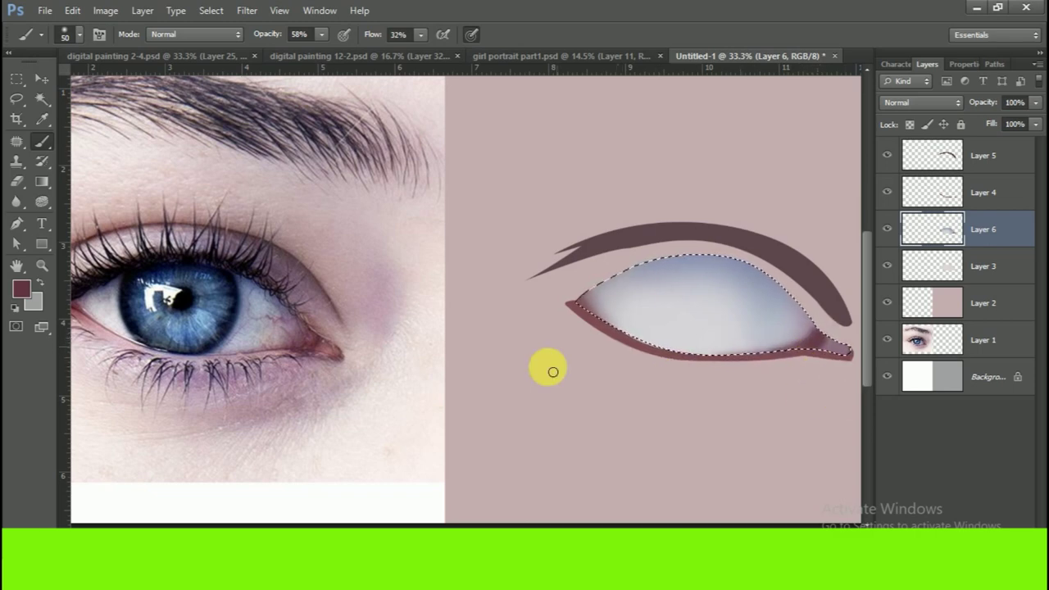
- Shade the drawn eye's outer corner with pinkish-red sampled from the photo's eye corner
alt+click(323, 354)
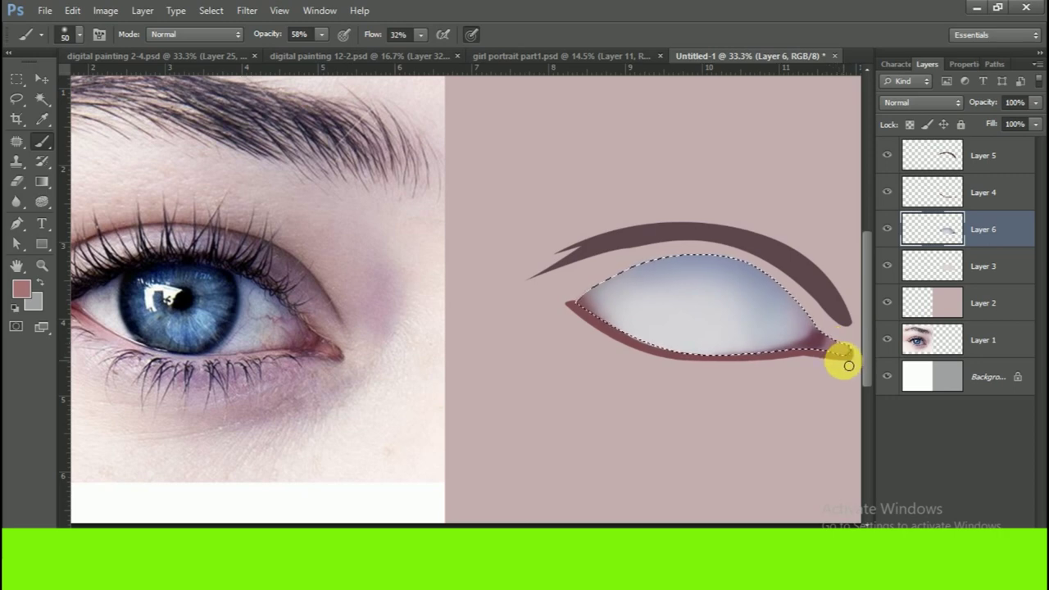
alt+click(302, 339)
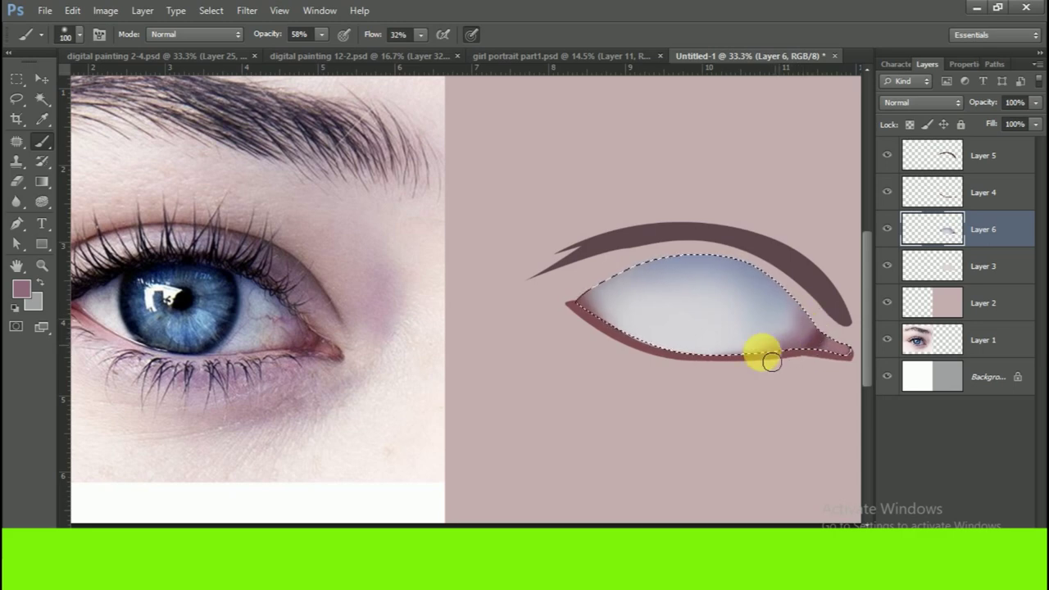
alt+click(327, 347)
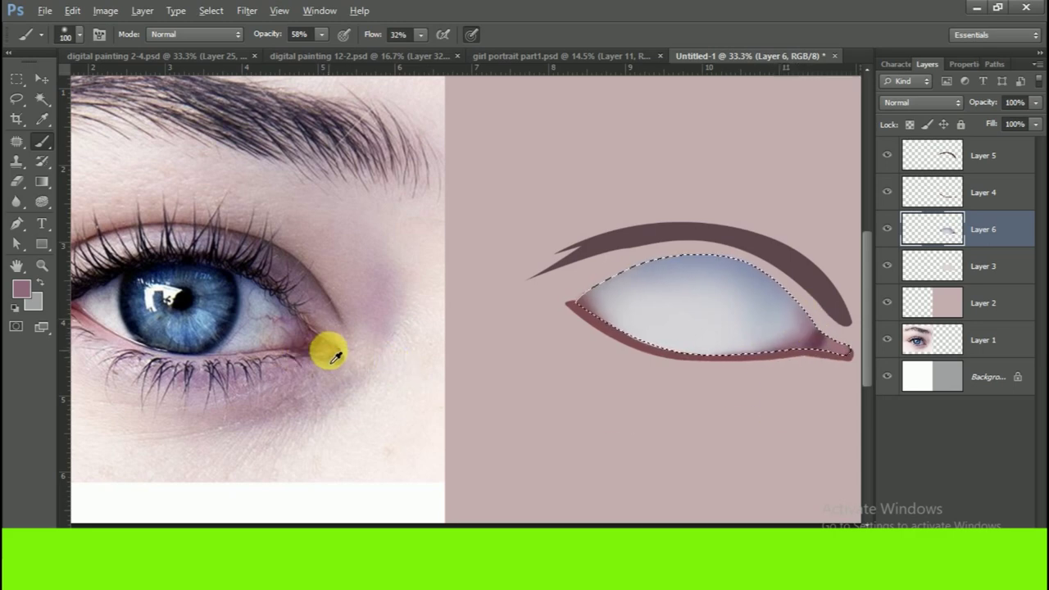
drag(835, 356, 792, 326)
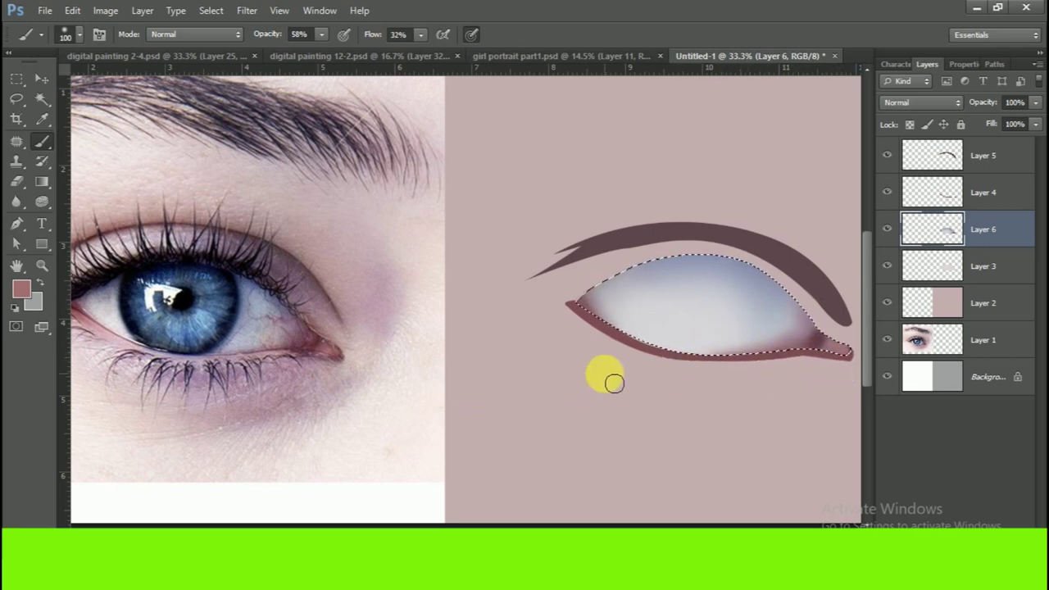
alt+click(285, 340)
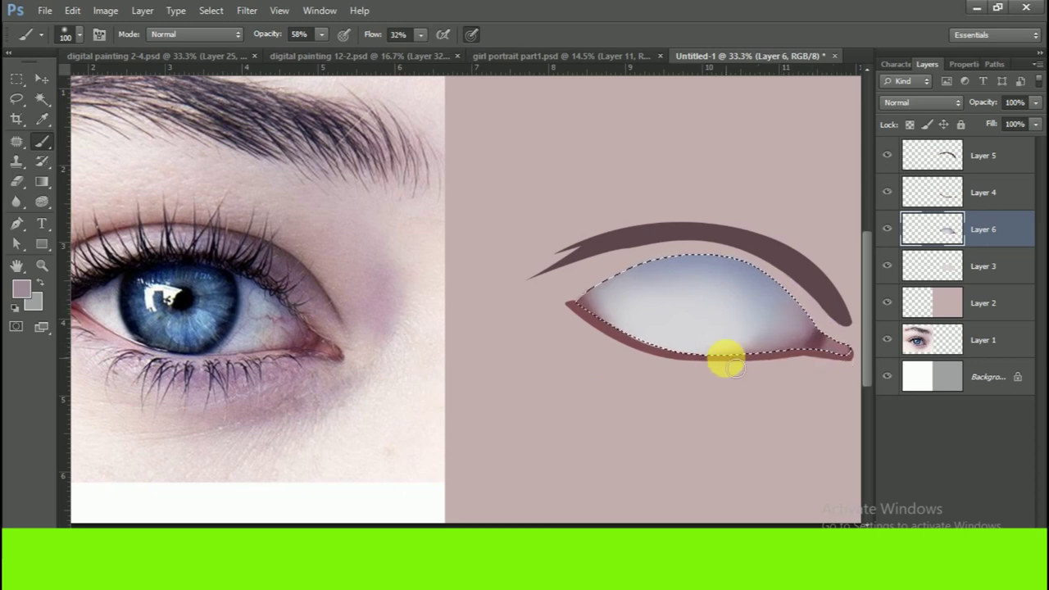
- Enlarge the brush and paint pale lavender from the photo's eye white across the sclera's right
key(bracketright)
key(bracketright)
key(bracketright)
alt+click(292, 328)
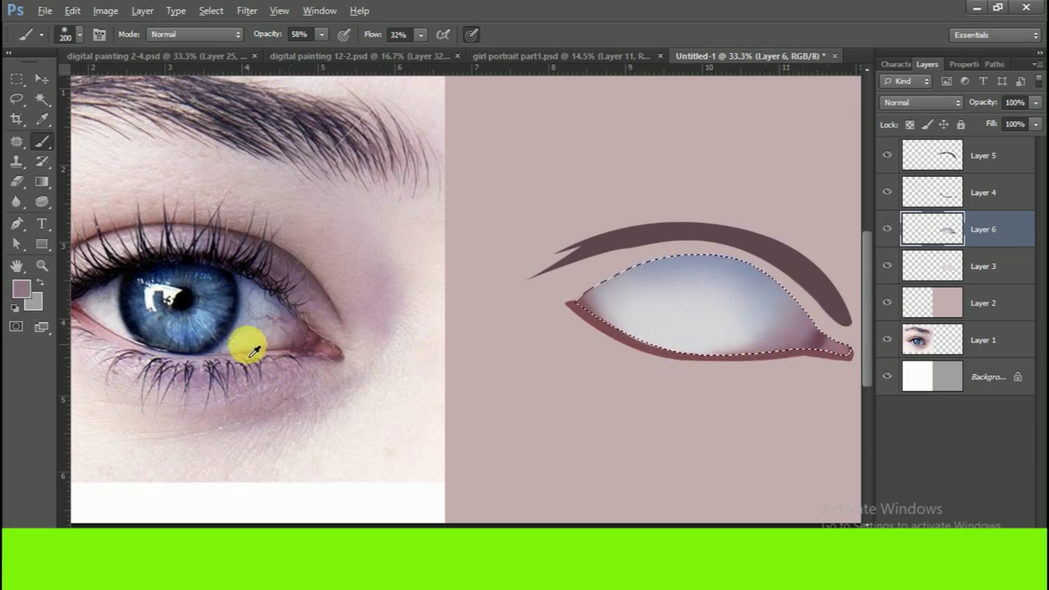
alt+click(246, 345)
drag(789, 331, 705, 320)
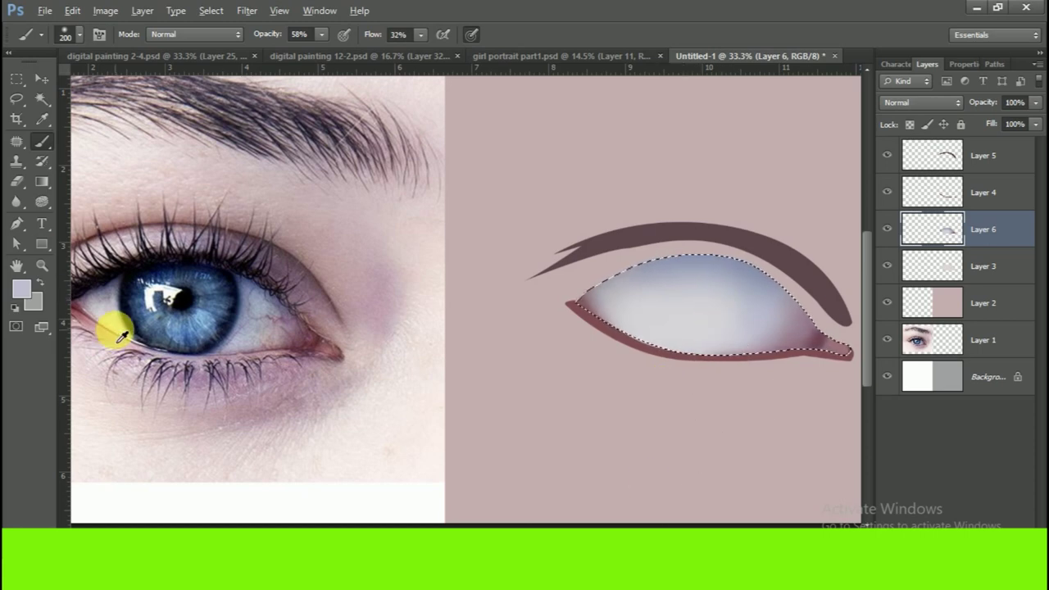
scroll(655, 348, down, 3)
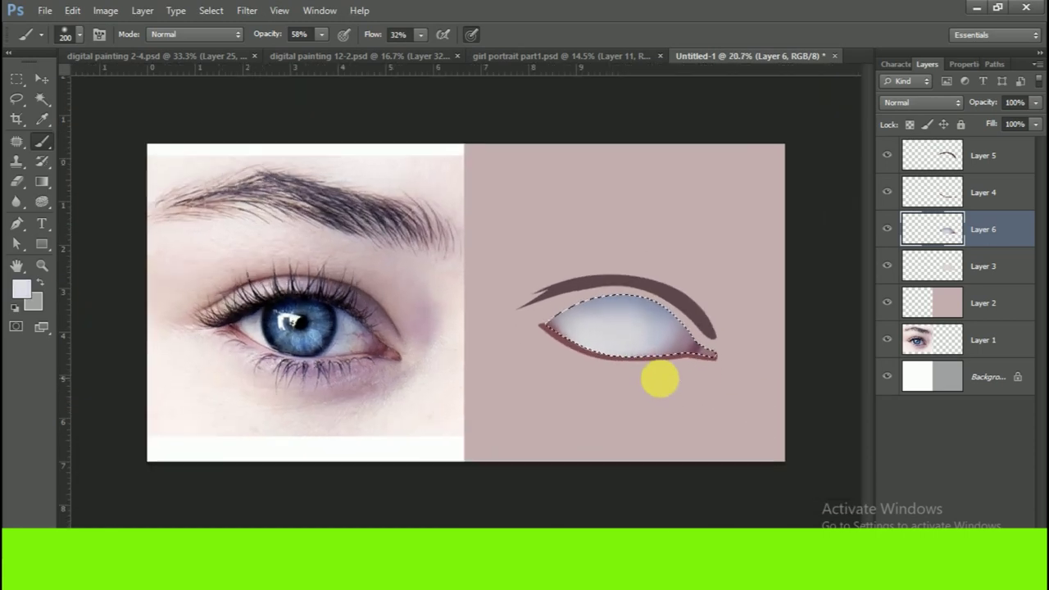
scroll(667, 386, up, 3)
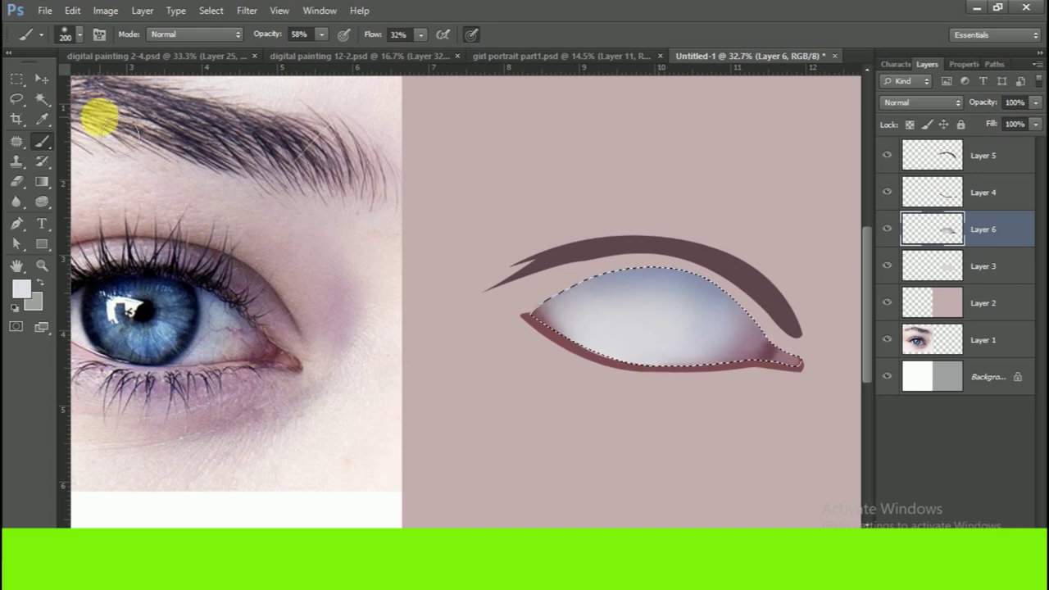
- Switch the brush to a small speckled textured preset
click(78, 34)
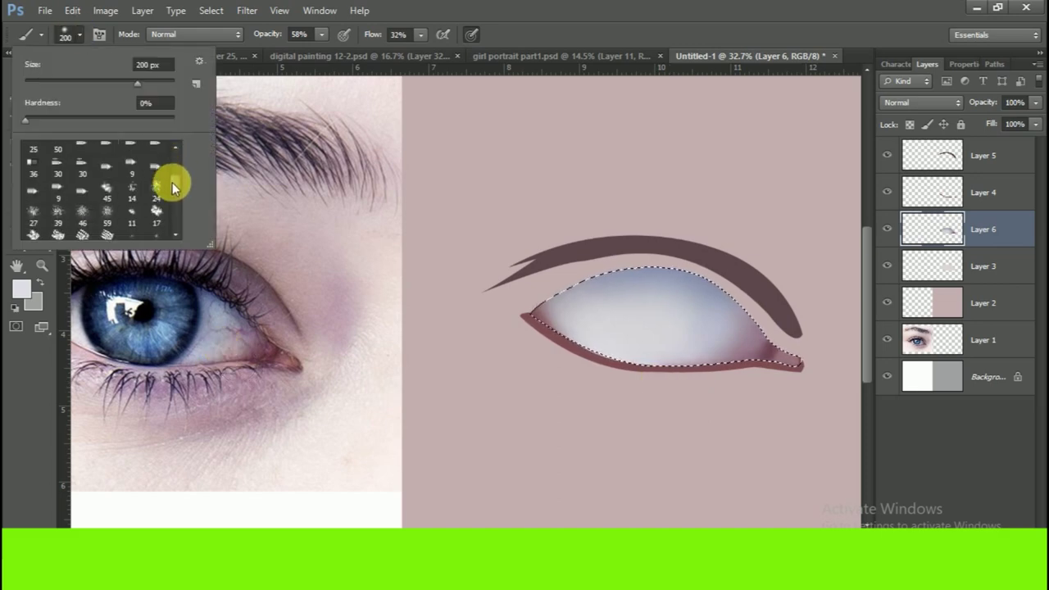
double_click(156, 178)
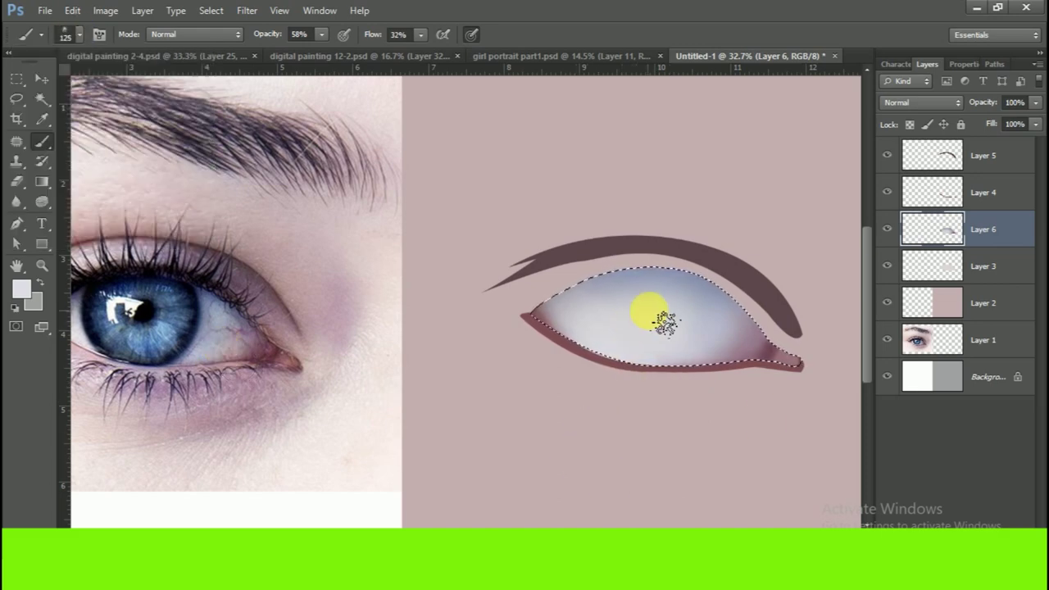
click(77, 34)
click(110, 209)
click(546, 478)
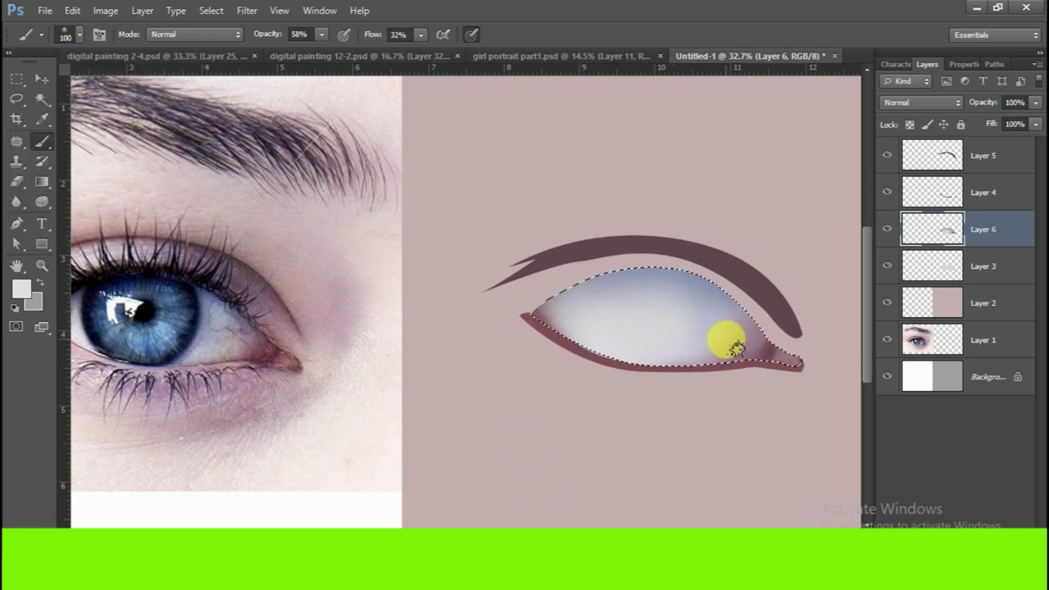
- Add soft grey-blue textured shading across the eye white
alt+click(687, 303)
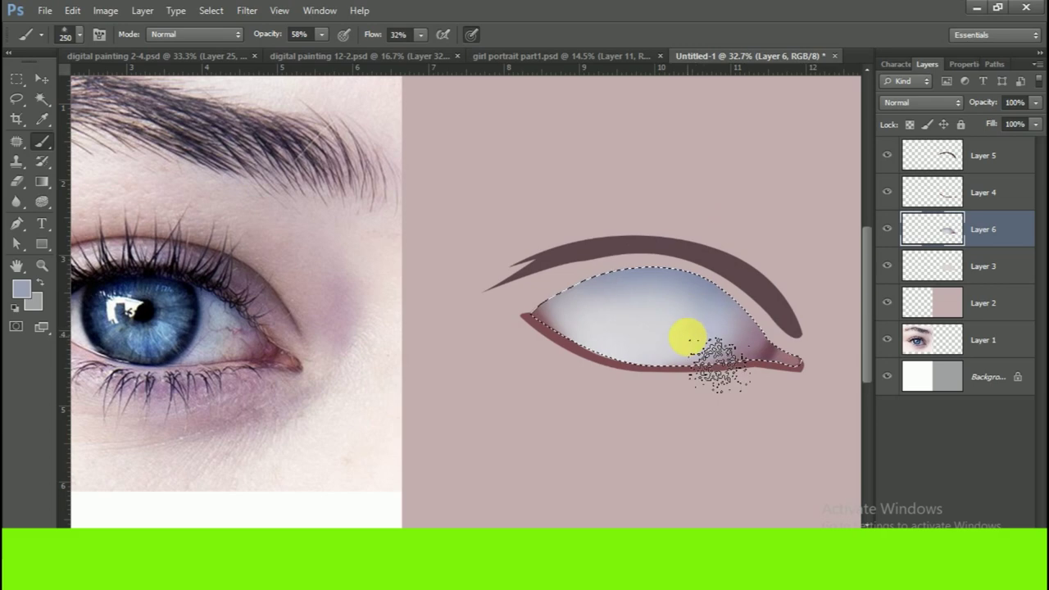
drag(707, 334, 721, 340)
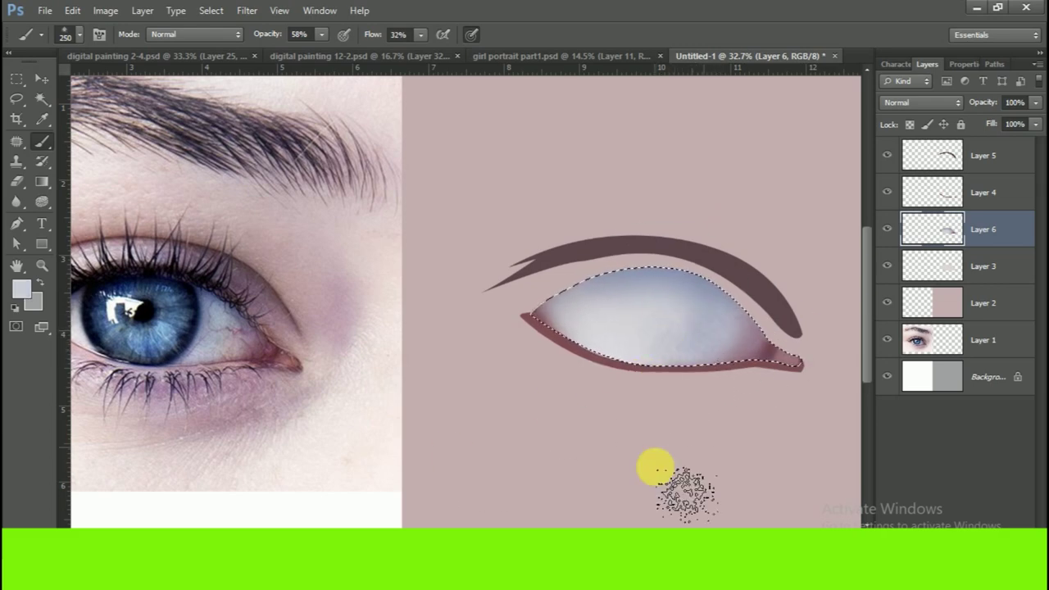
scroll(676, 383, up, 2)
scroll(676, 383, down, 2)
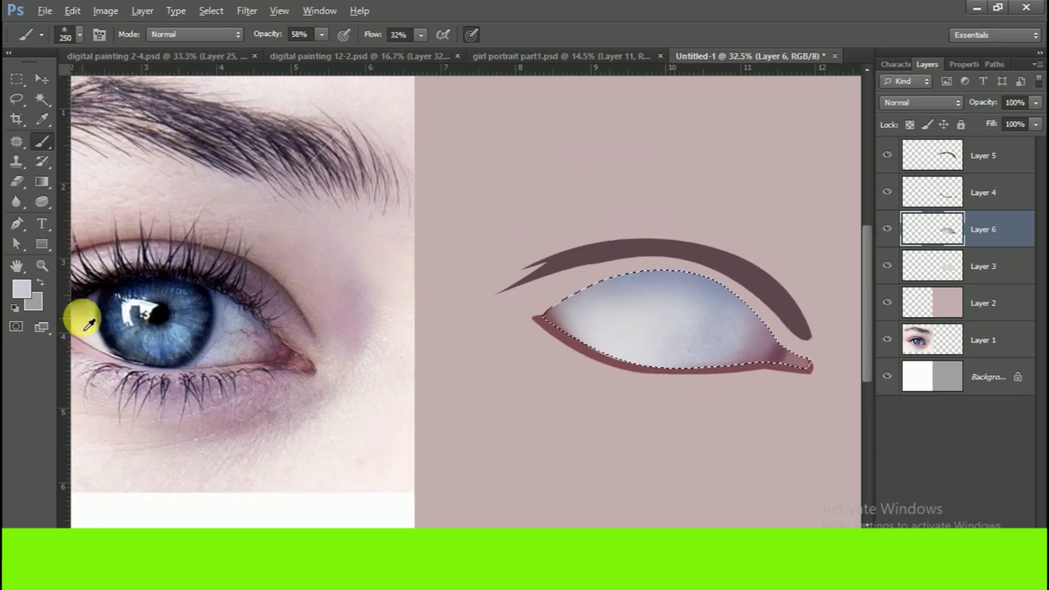
drag(662, 316, 627, 352)
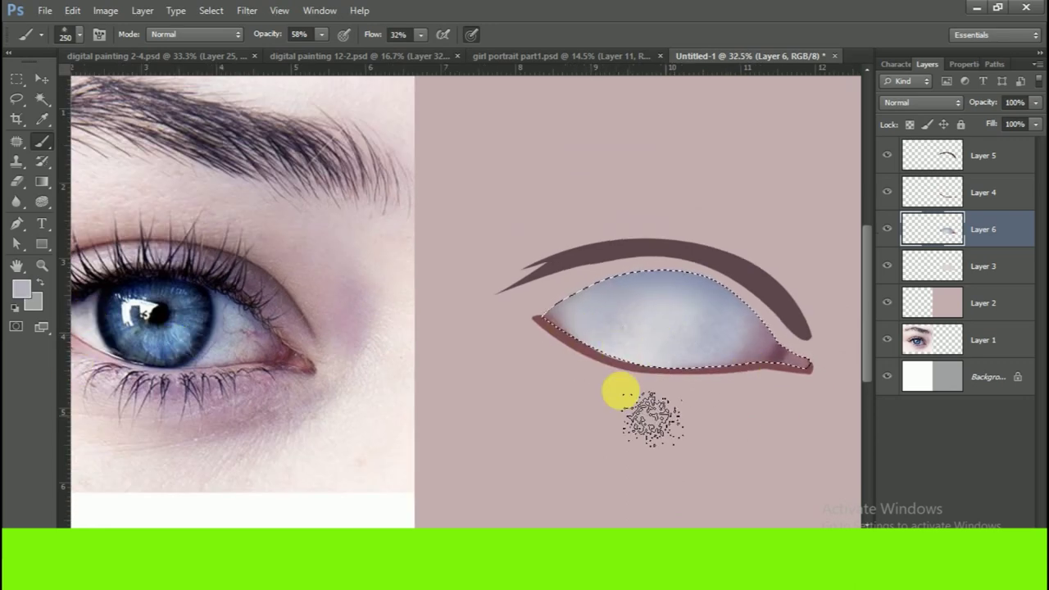
- Tint the eye's right corner with darker pink-mauve at 150 px, then add new empty Layer 7
alt+click(265, 353)
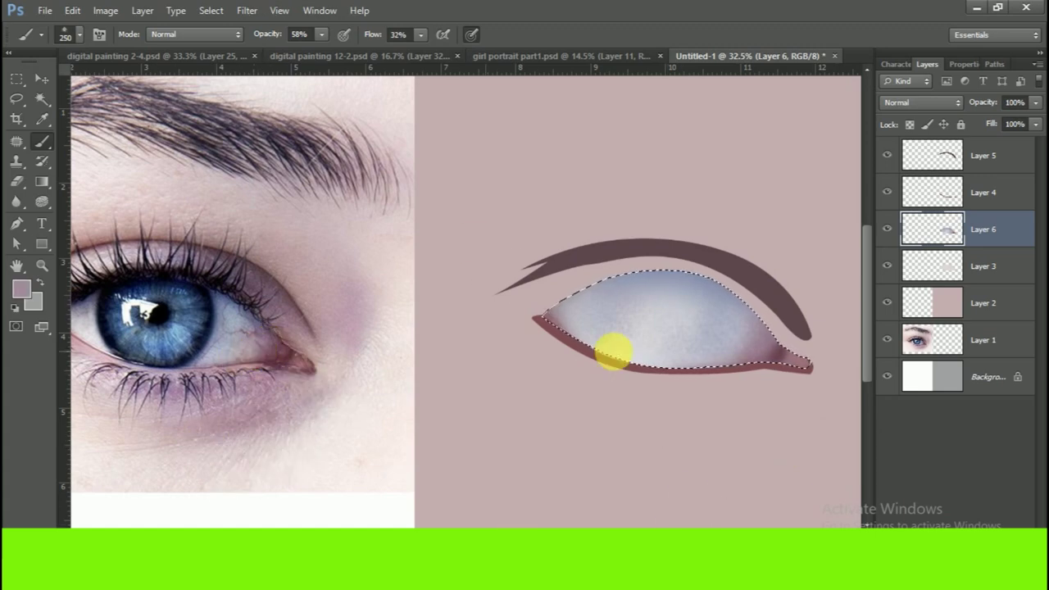
key(bracketleft)
key(bracketleft)
key(bracketleft)
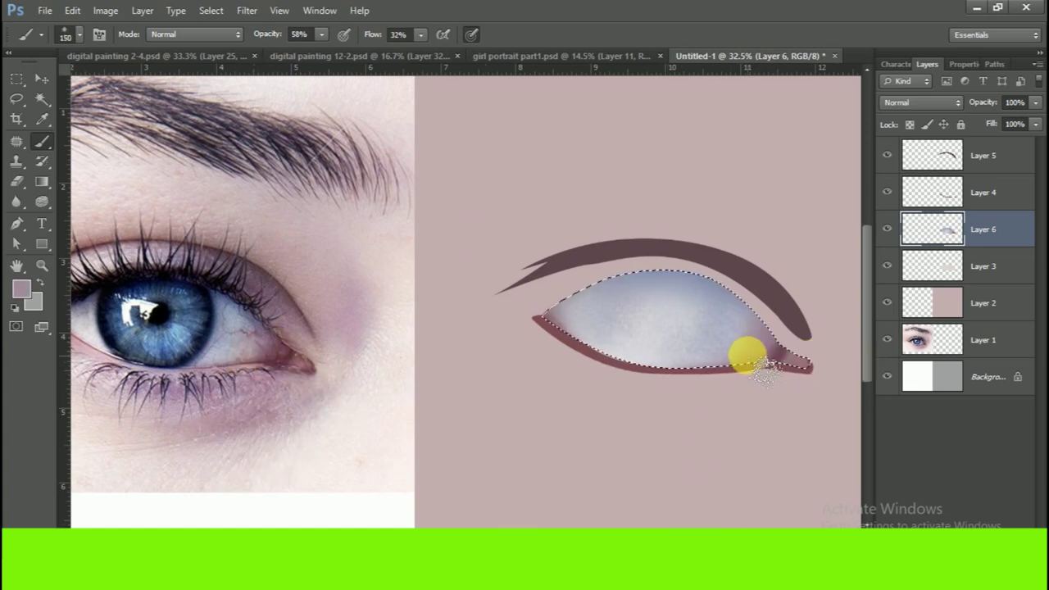
drag(763, 357, 747, 355)
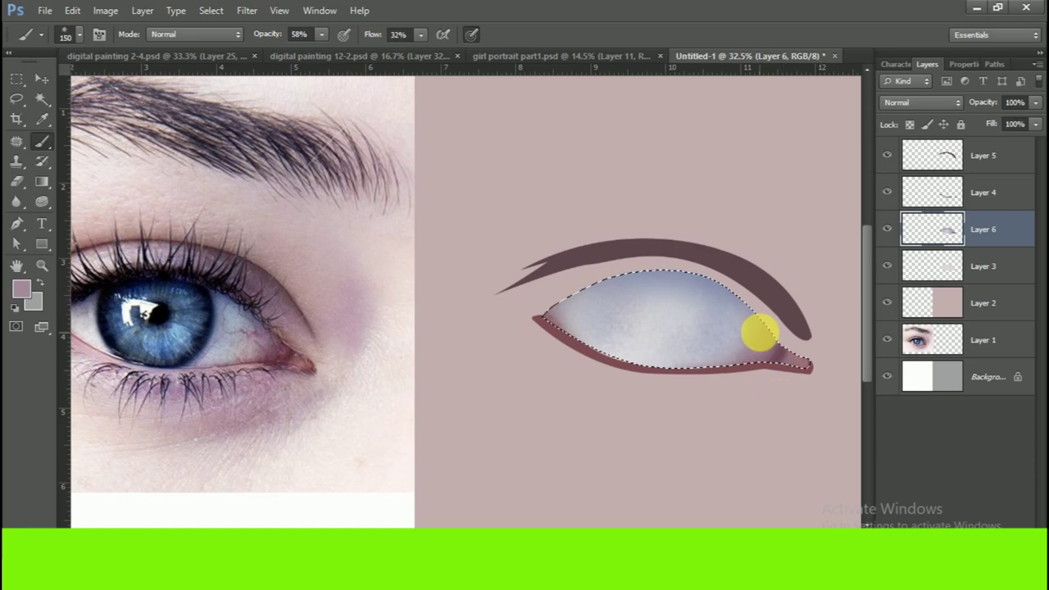
scroll(560, 418, down, 2)
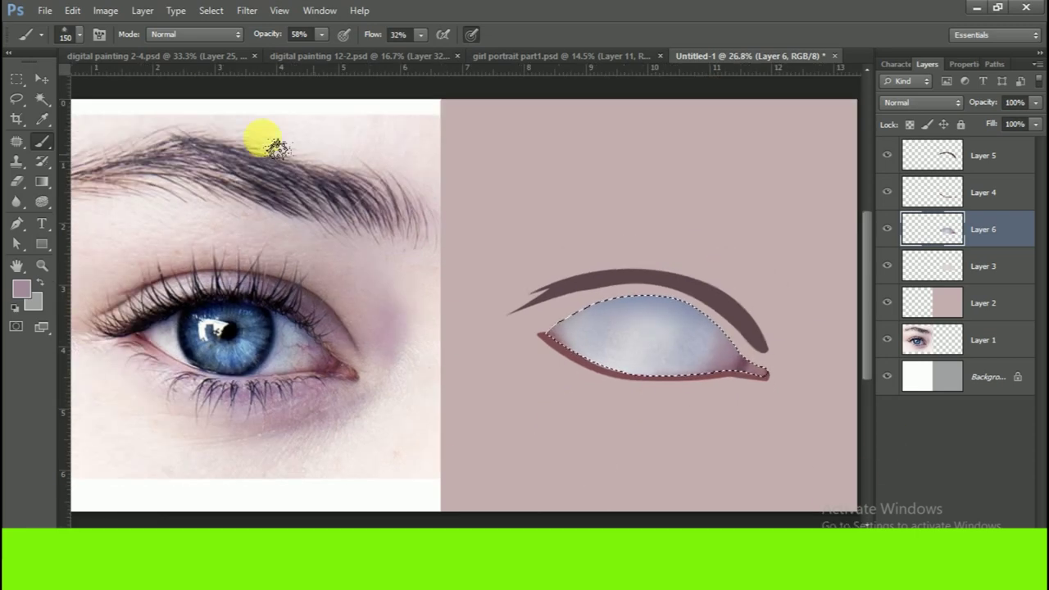
key(ctrl+shift+alt+n)
- Add Layer 7 above Layer 6 and set the foreground colour to near-black, removing the test blob
click(41, 78)
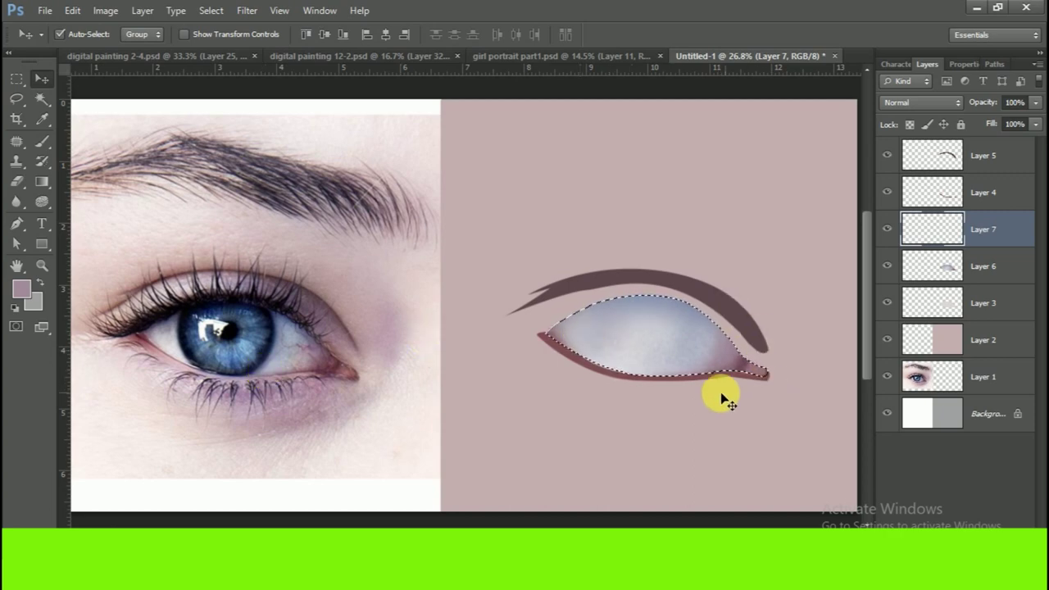
click(21, 288)
click(831, 362)
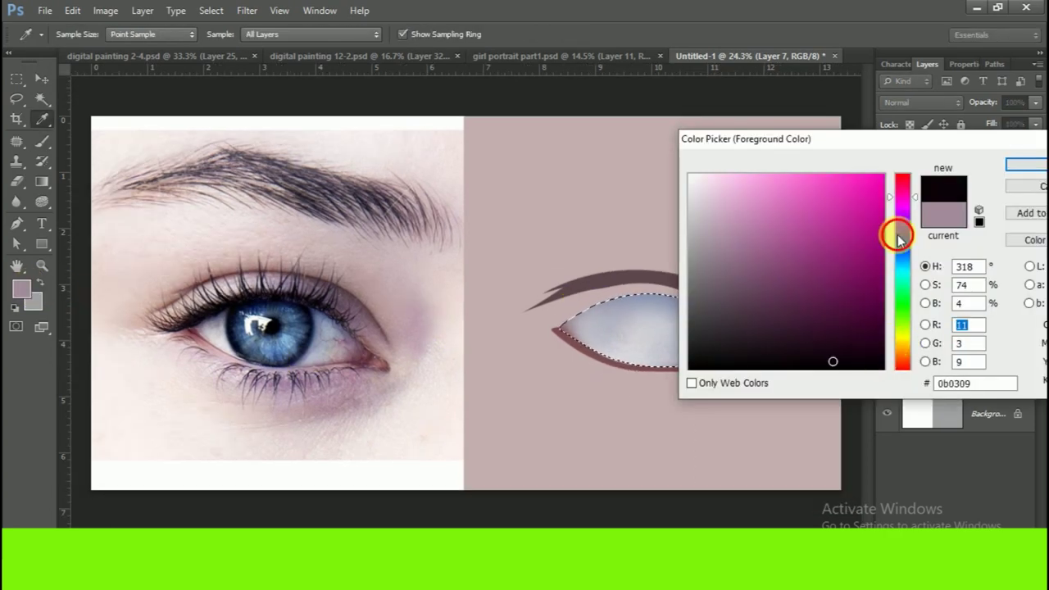
click(902, 245)
click(1024, 164)
key(b)
click(646, 331)
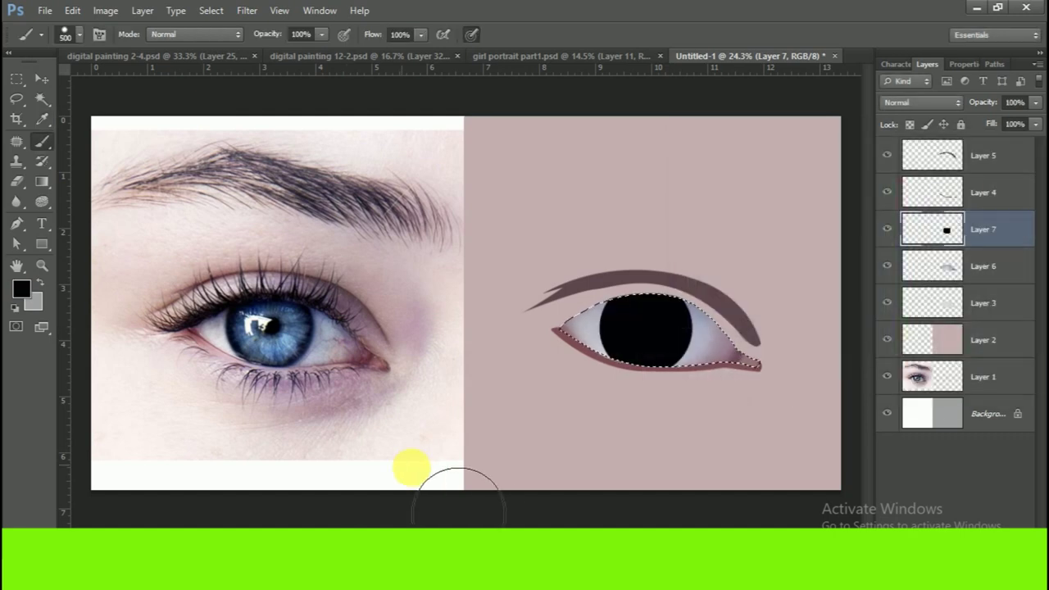
key(Delete)
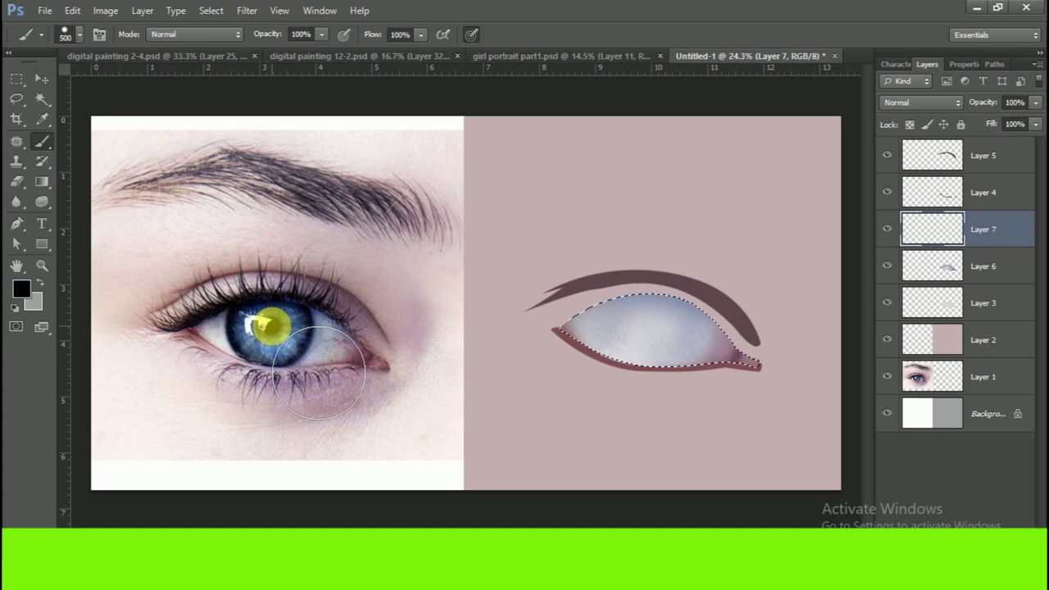
- Set the brush size to 460 px at 100% hardness
click(79, 34)
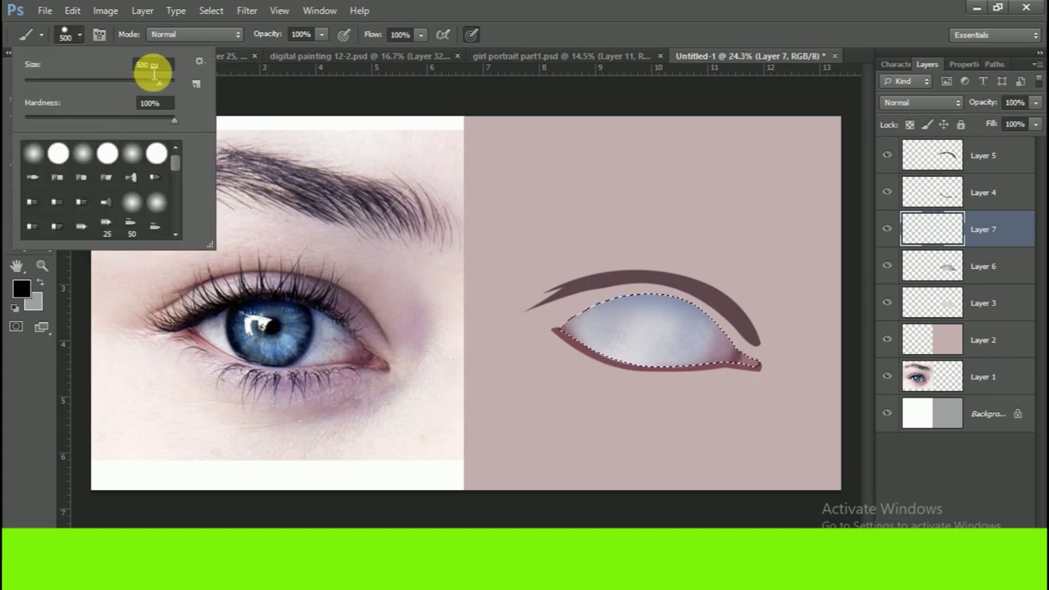
text(450)
key(Return)
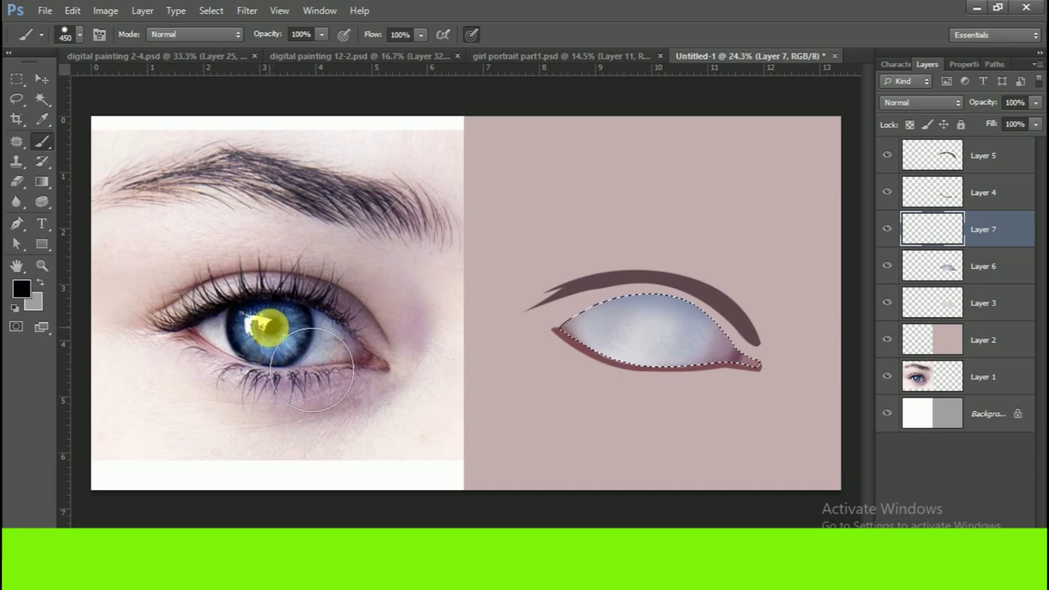
click(79, 34)
text(460)
key(Return)
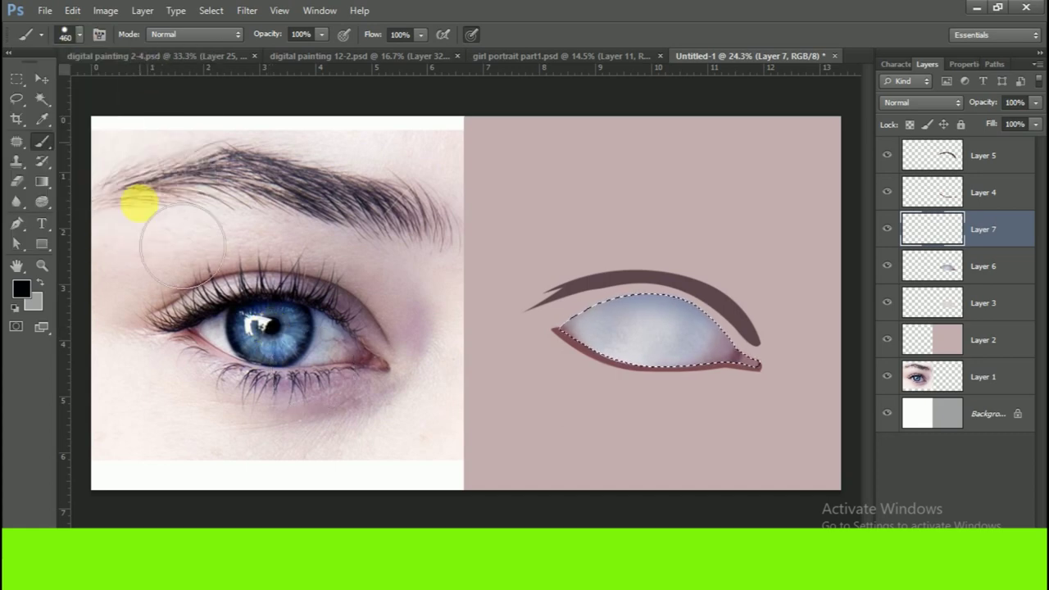
click(97, 35)
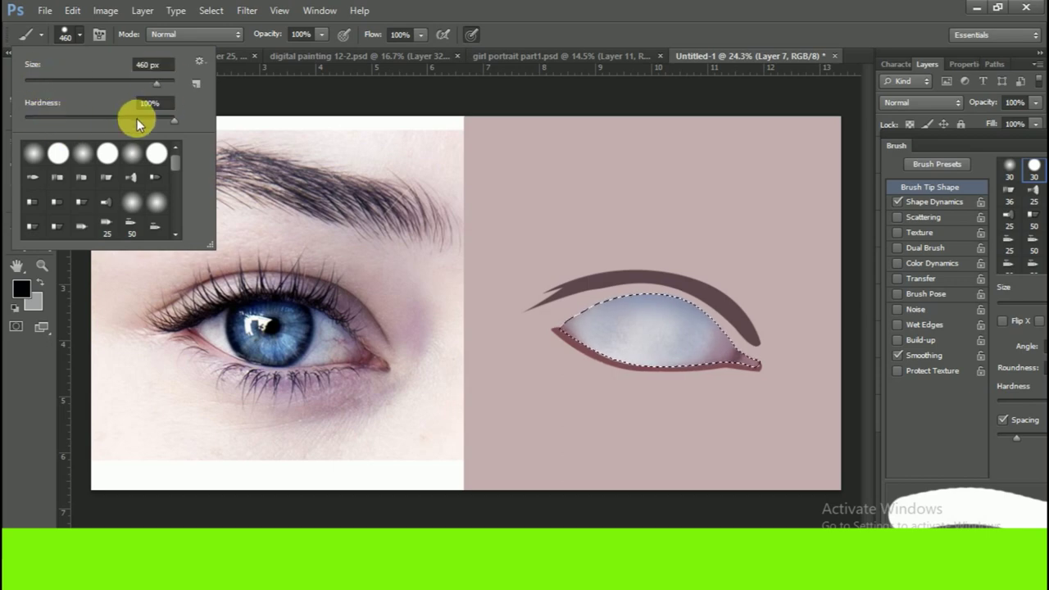
- Lower the brush hardness and stamp a soft near-black iris disc into the eye white on Layer 7
click(81, 34)
click(100, 34)
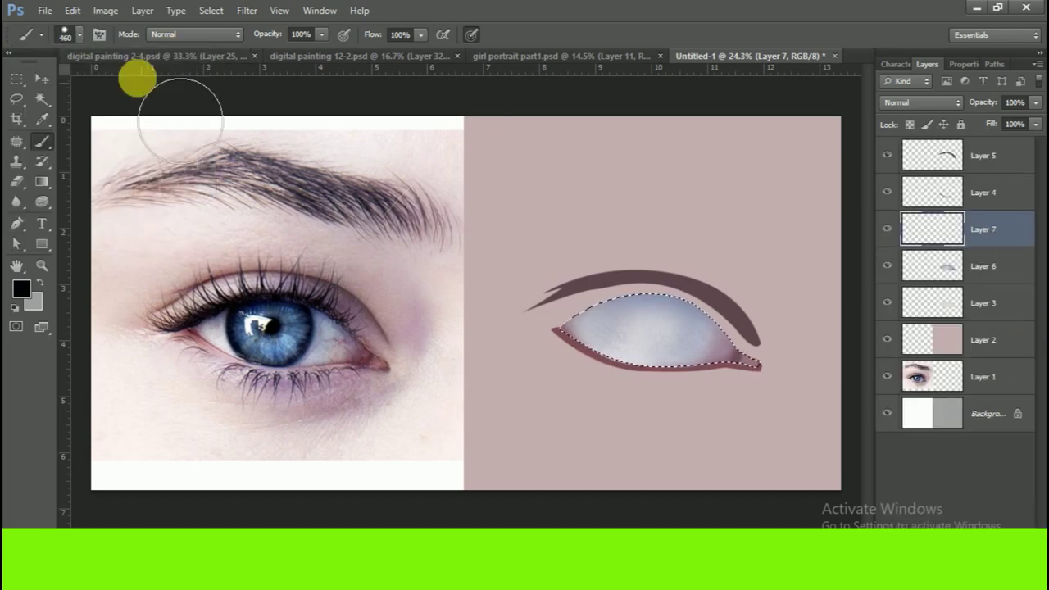
click(77, 32)
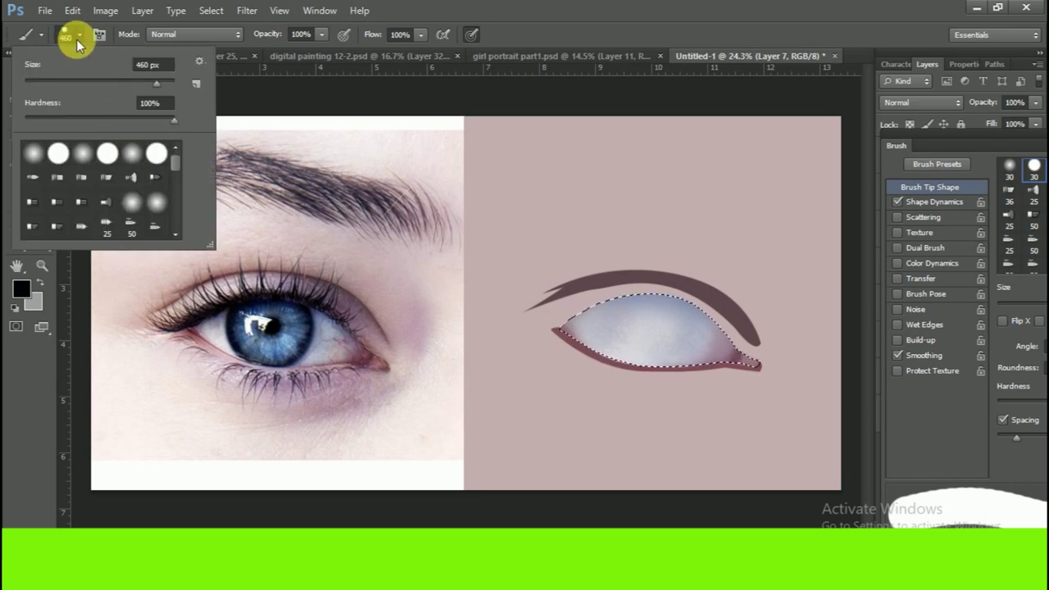
drag(173, 120, 125, 120)
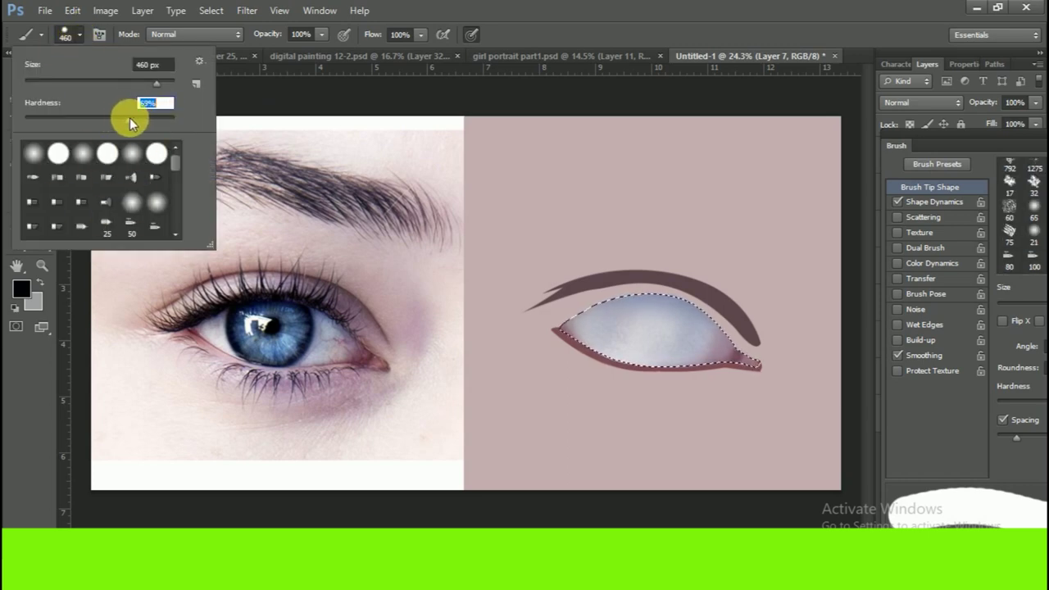
click(549, 117)
mouse_move(939, 145)
mouse_down()
mouse_move(1008, 259)
mouse_move(562, 262)
mouse_up()
click(543, 260)
click(887, 228)
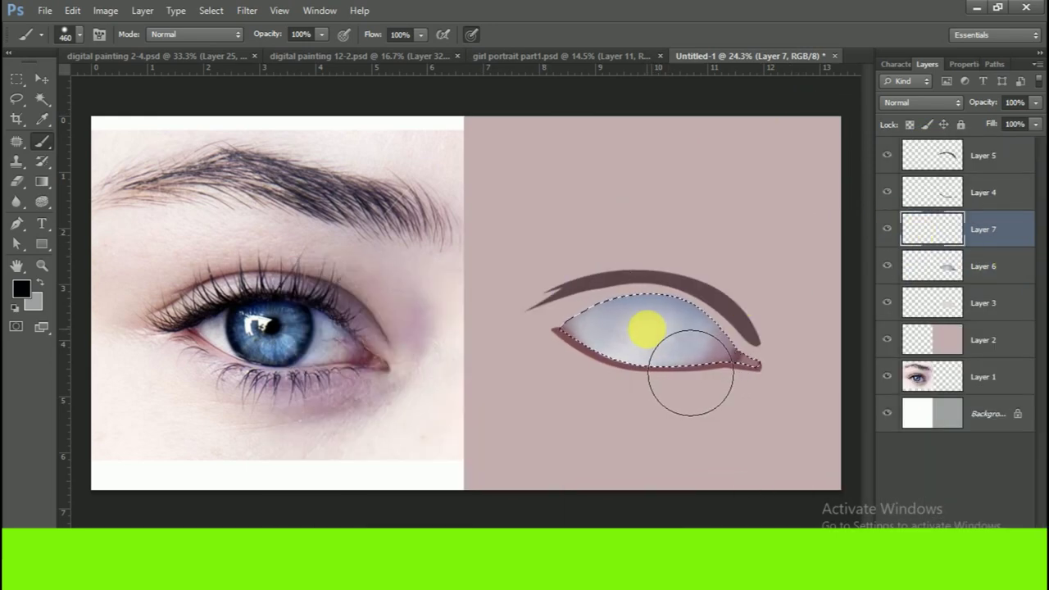
click(644, 329)
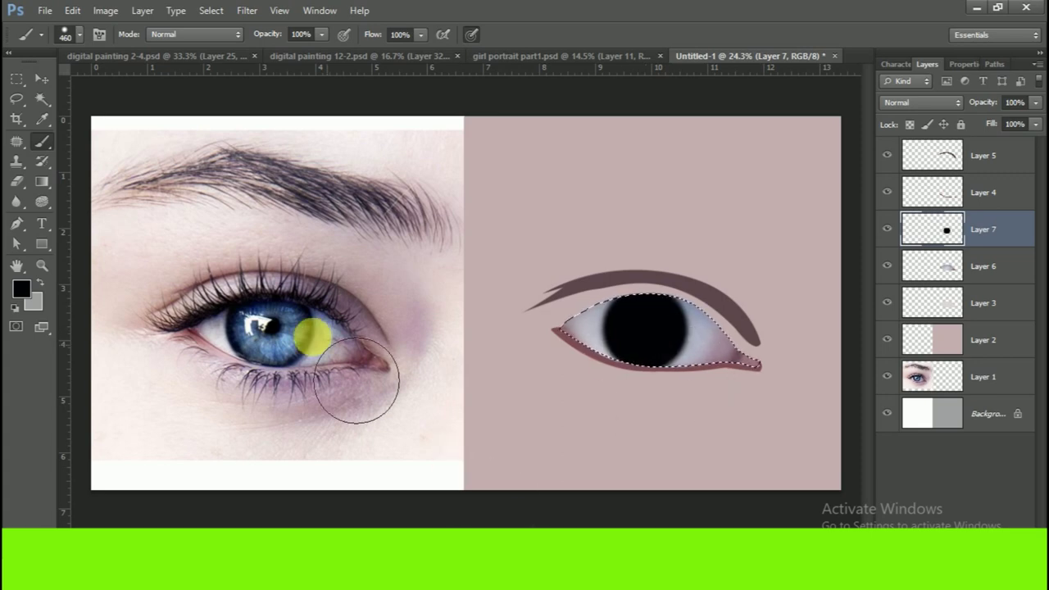
- Set the foreground colour to navy blue #2c3f69 and add a new layer above Layer 6
key(i)
click(326, 327)
drag(803, 286, 820, 276)
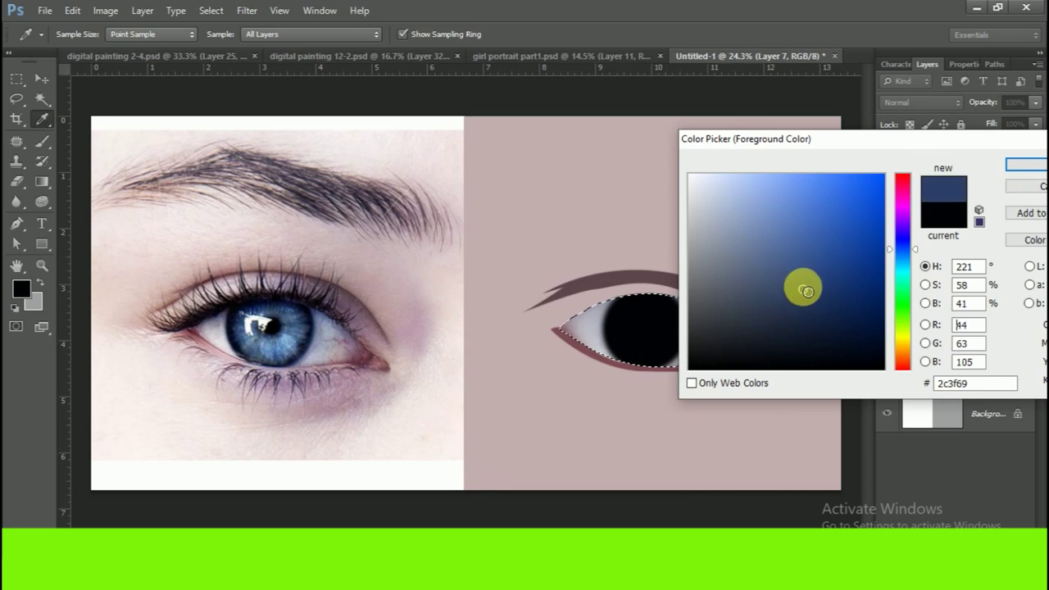
click(1022, 166)
click(1007, 267)
click(1021, 480)
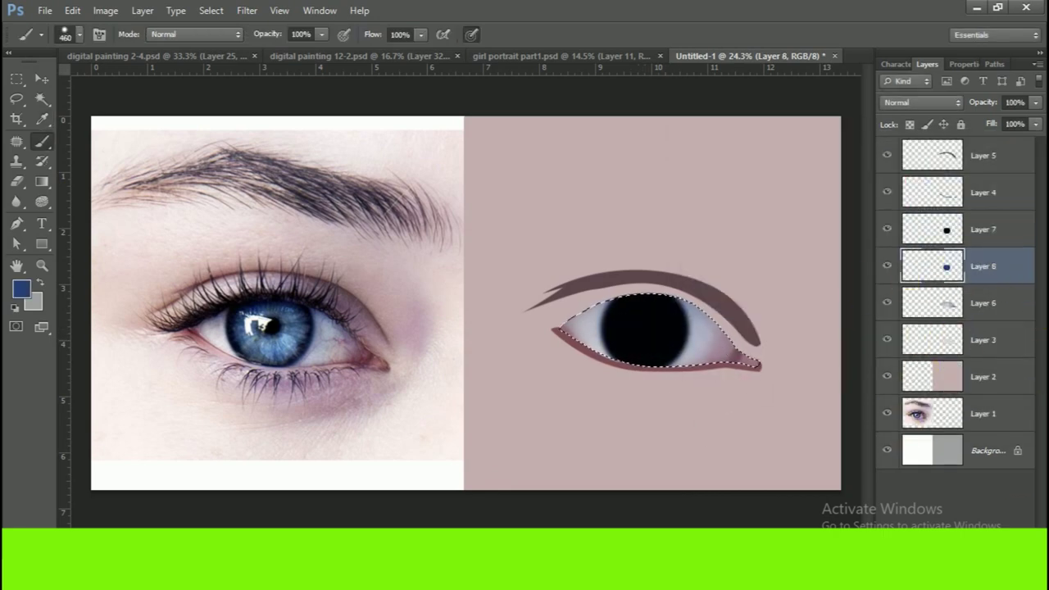
scroll(726, 409, up, 3)
scroll(609, 445, down, 3)
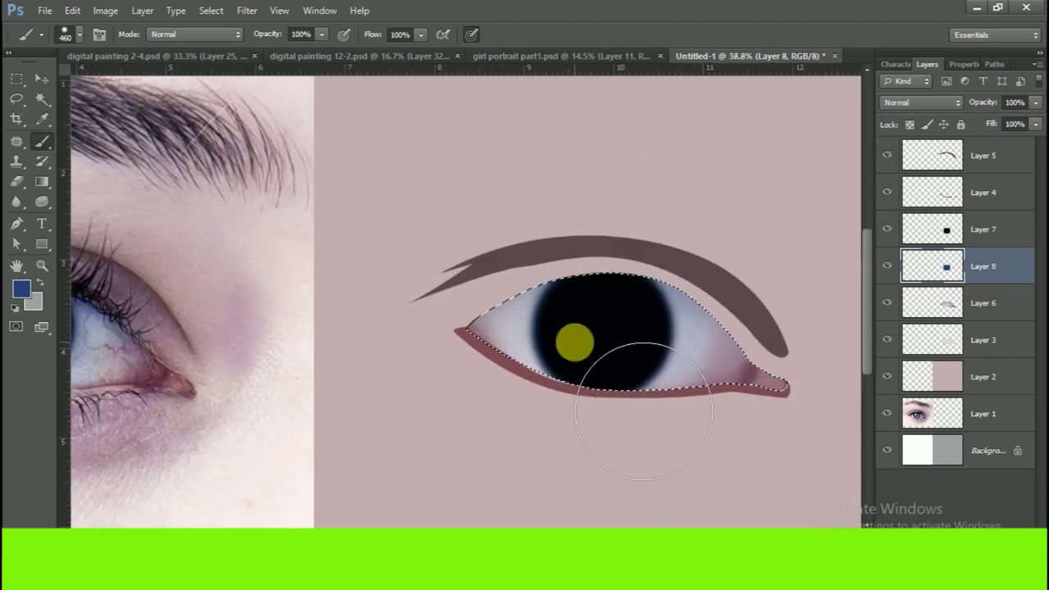
scroll(511, 347, up, 2)
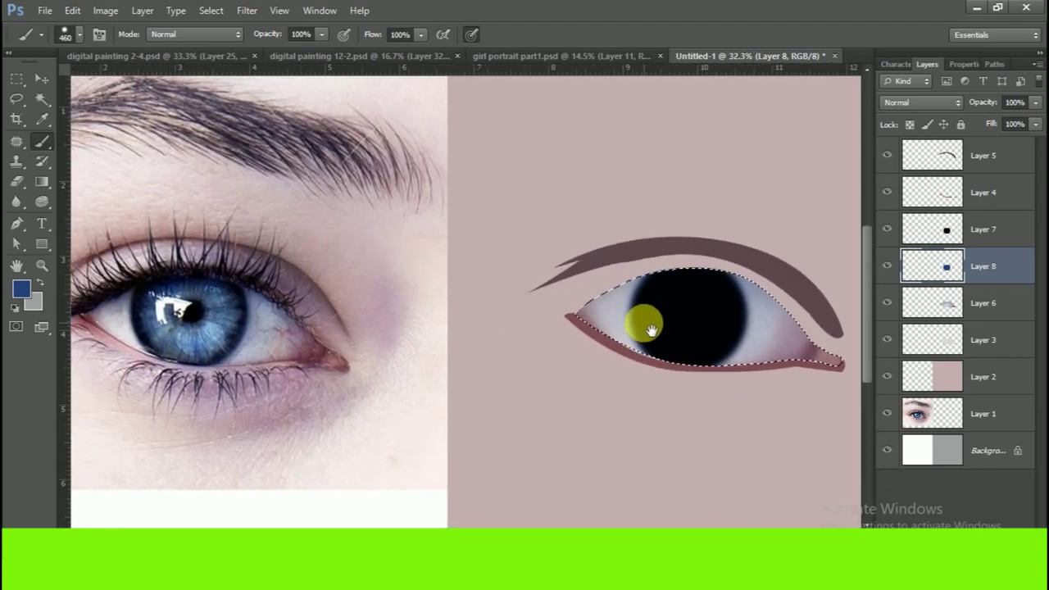
- Add an empty layer above the black iris Layer 7 and bring up the brush presets
click(1028, 233)
click(1006, 523)
scroll(218, 356, up, 2)
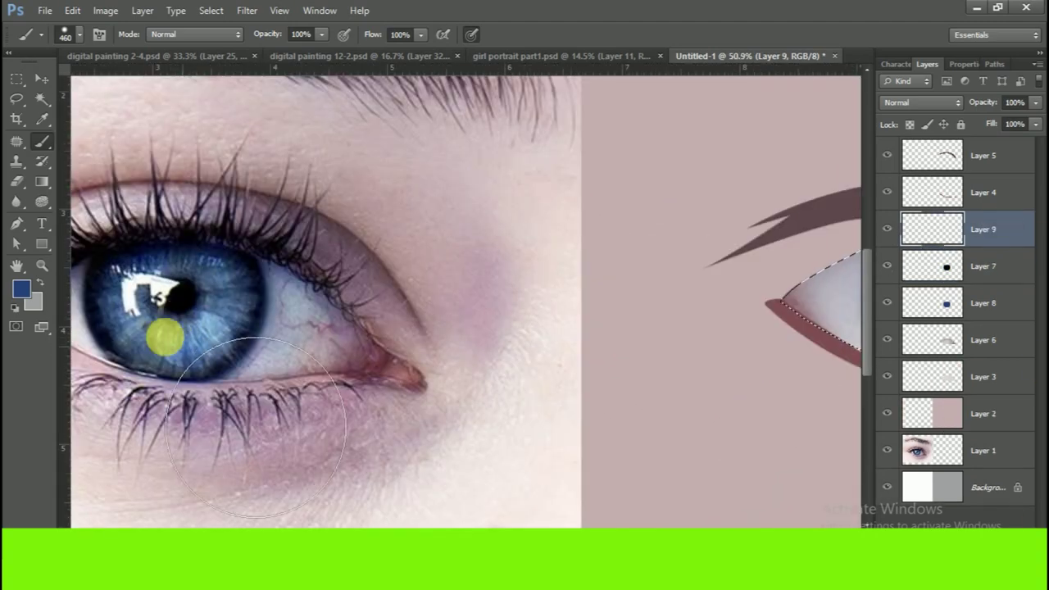
scroll(163, 335, down, 1)
scroll(724, 366, right, 3)
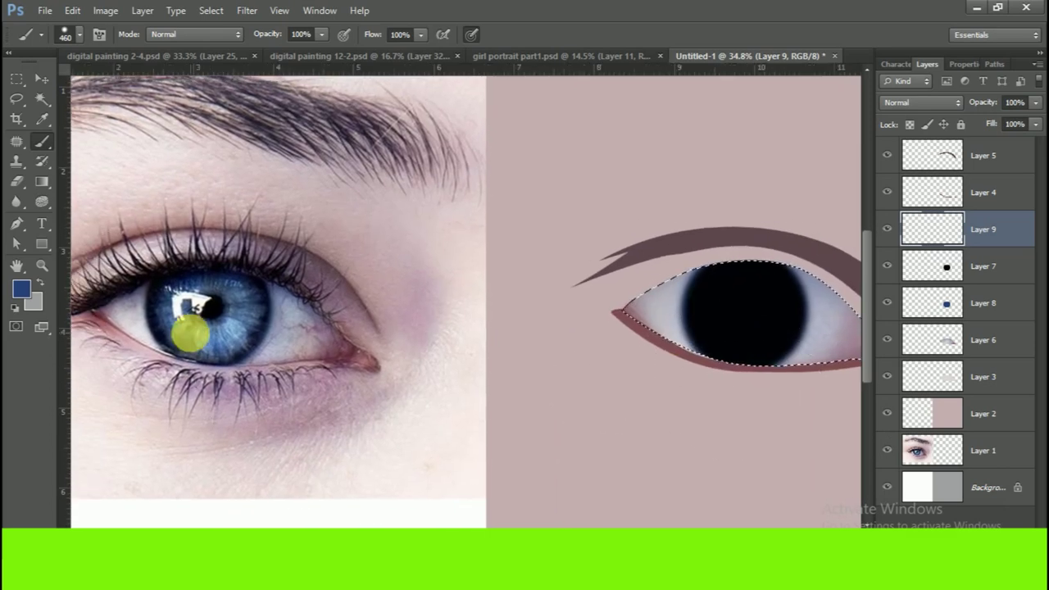
right_click(175, 215)
scroll(115, 205, down, 5)
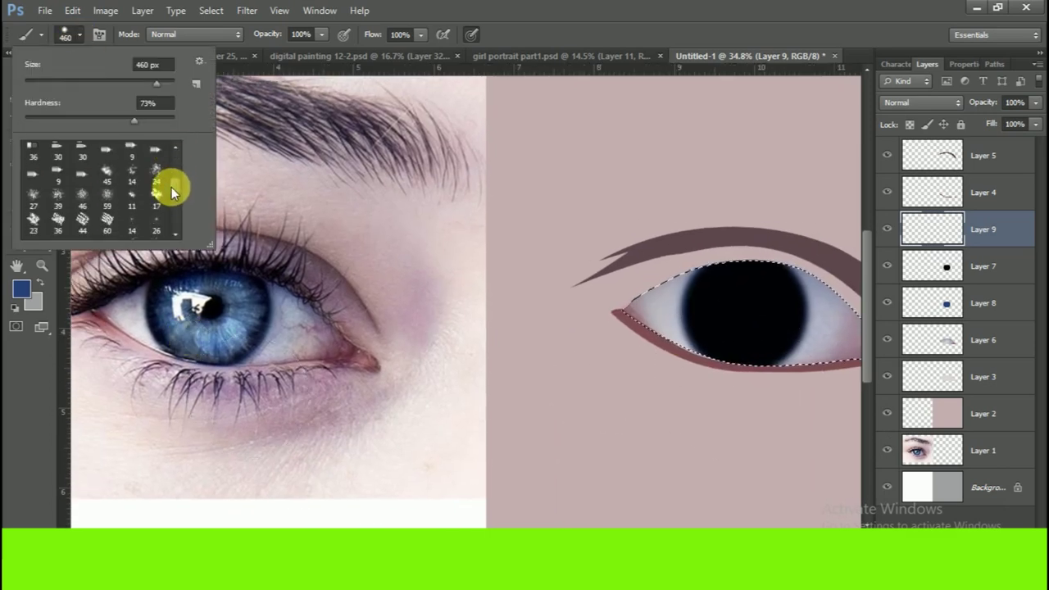
- Pick a speckled brush, enlarge it, and paint navy speckle texture across the black iris on Layer 9
click(155, 172)
key(Escape)
key(bracketright)
key(bracketright)
key(bracketright)
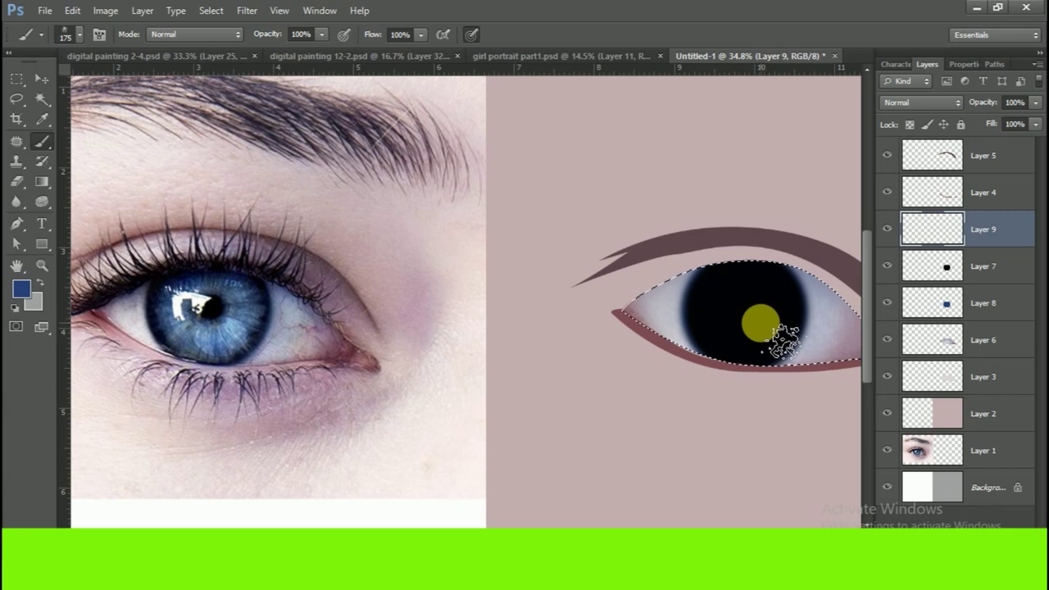
alt+click(162, 322)
mouse_move(709, 304)
mouse_down()
mouse_move(762, 364)
mouse_move(780, 366)
mouse_move(764, 365)
mouse_up()
drag(826, 346, 779, 328)
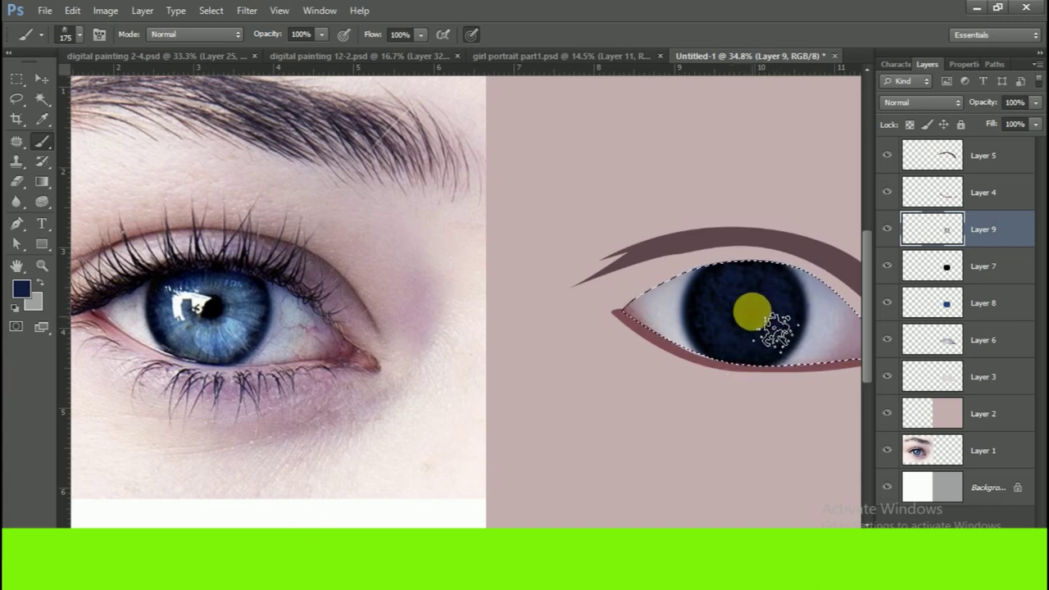
mouse_move(803, 317)
mouse_down()
mouse_move(714, 306)
mouse_move(749, 333)
mouse_move(773, 316)
mouse_up()
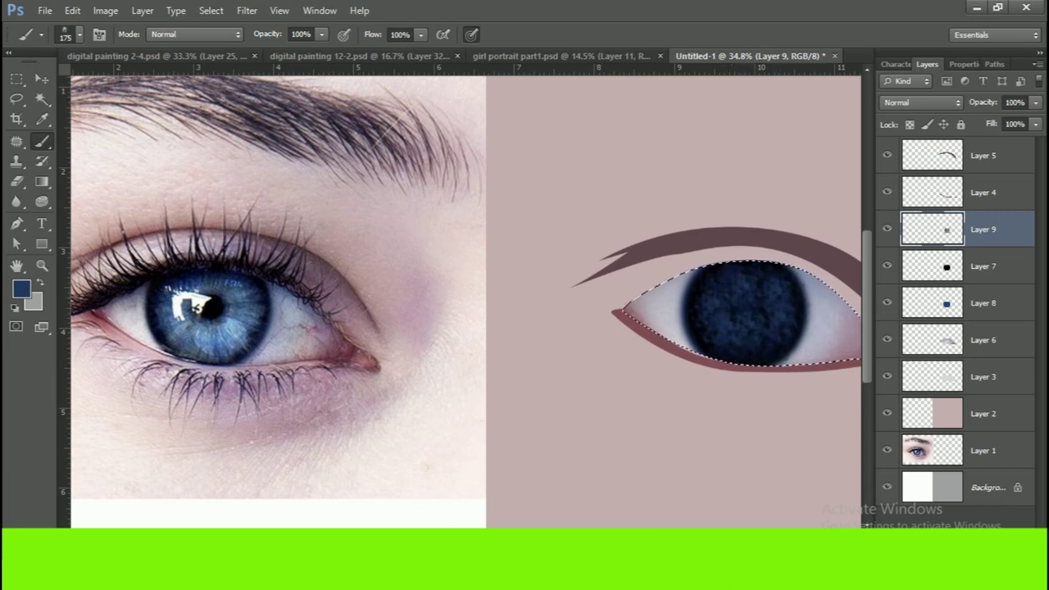
key(ctrl+shift+alt+n)
- Choose a brighter blue and brush bright speckles into the iris on Layer 10
click(22, 289)
click(808, 281)
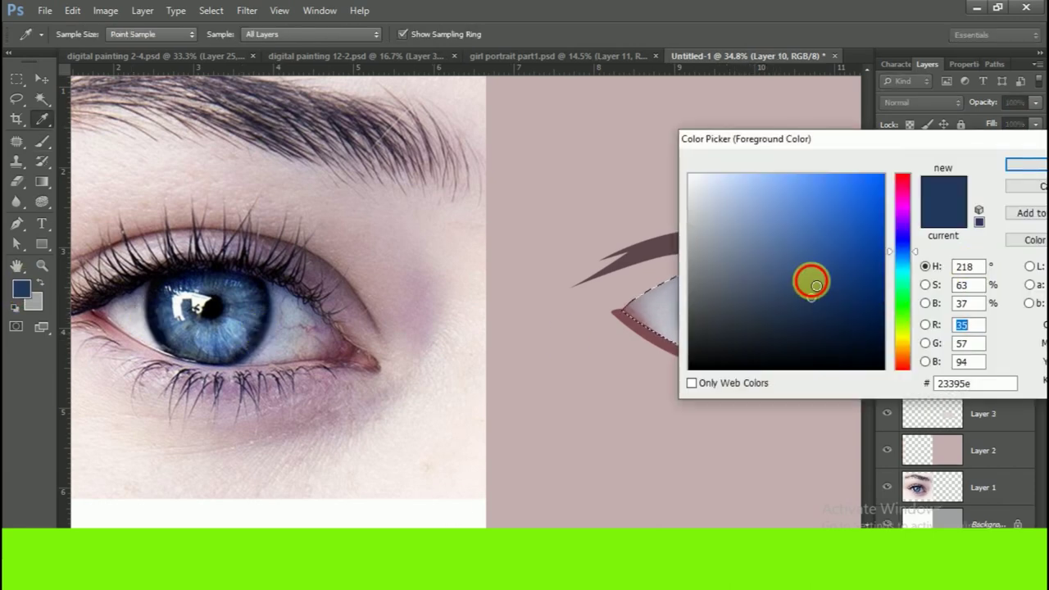
click(799, 242)
drag(919, 261, 920, 265)
click(845, 222)
click(1026, 165)
key(b)
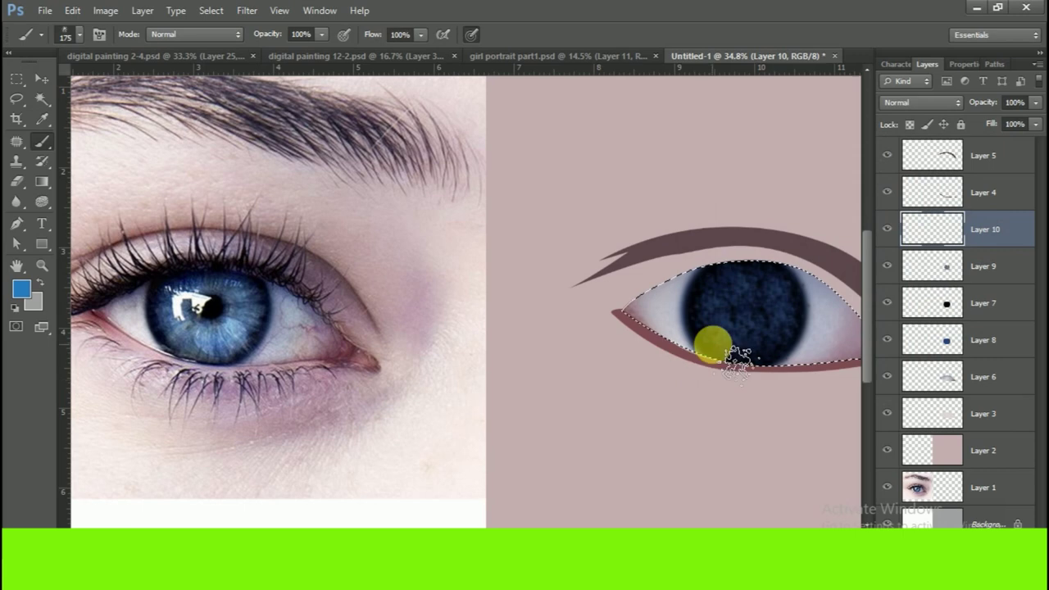
mouse_move(775, 356)
mouse_down()
mouse_move(761, 300)
mouse_move(726, 311)
mouse_up()
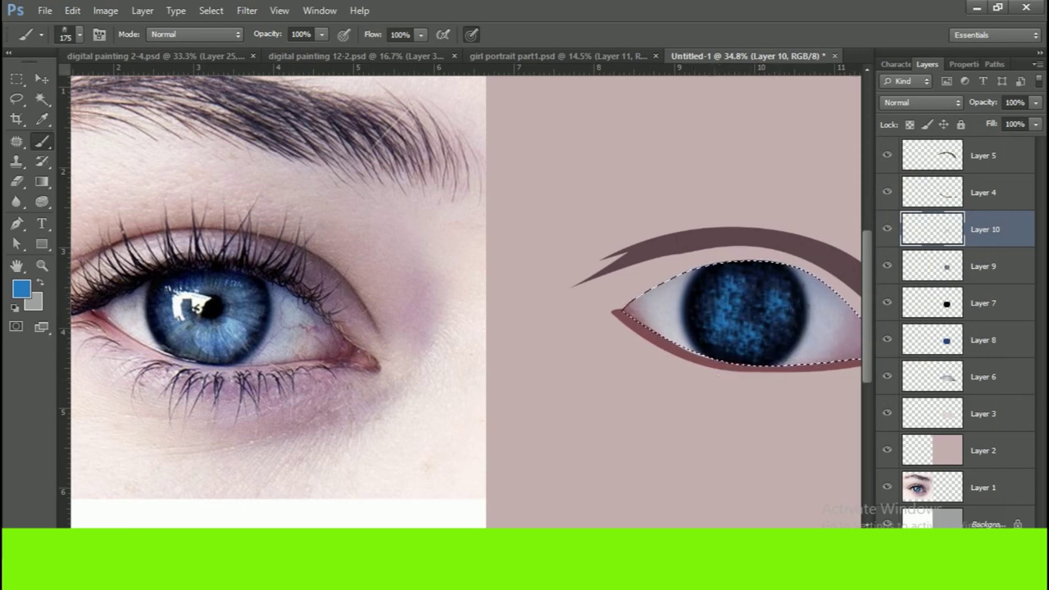
- Add a new Layer 11 and reselect the navy speckle Layer 9
key(ctrl+shift+alt+n)
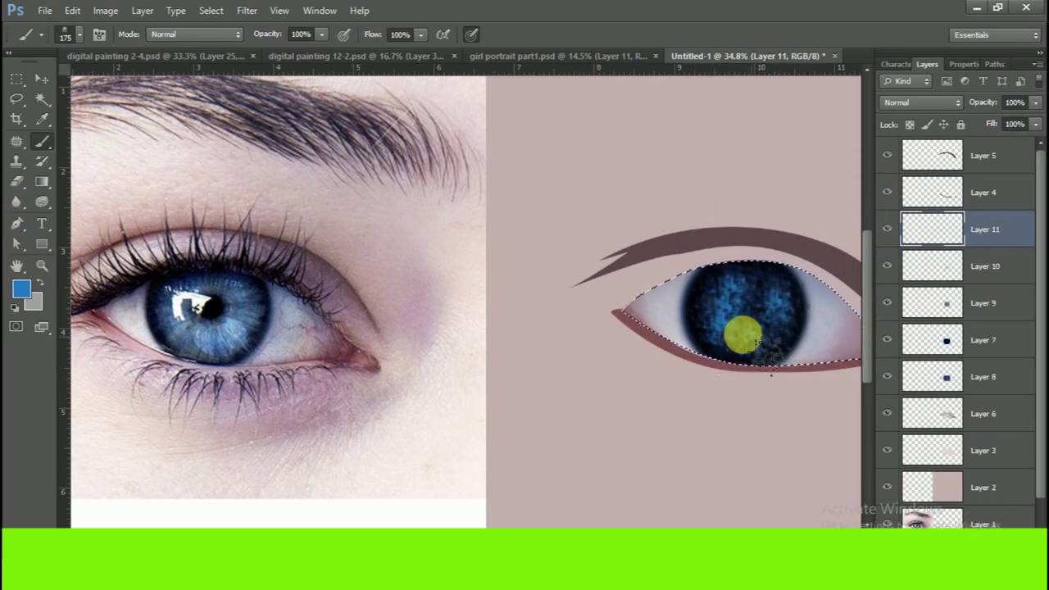
click(894, 265)
click(889, 303)
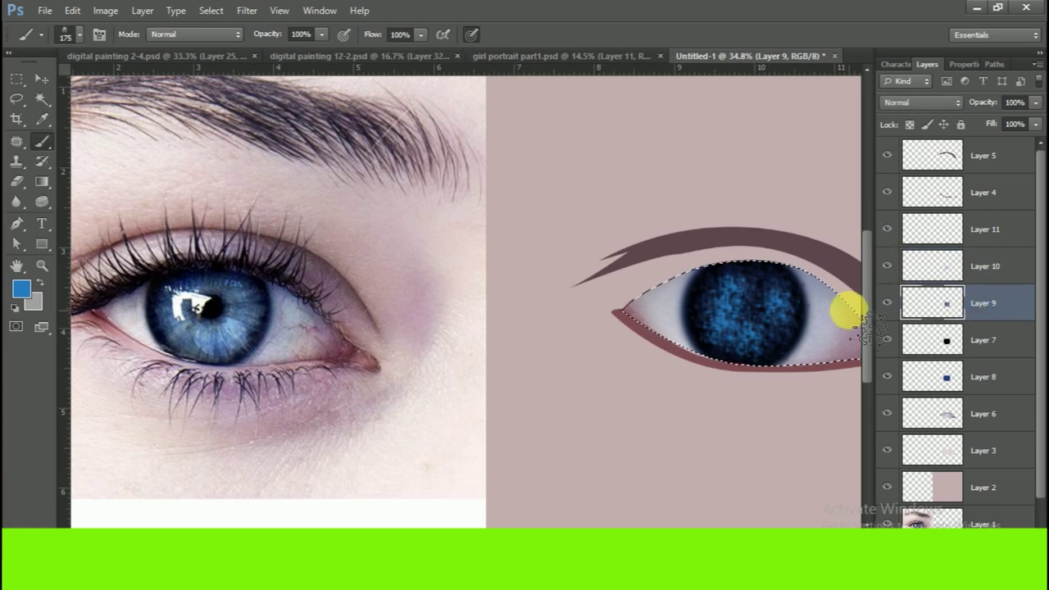
click(16, 201)
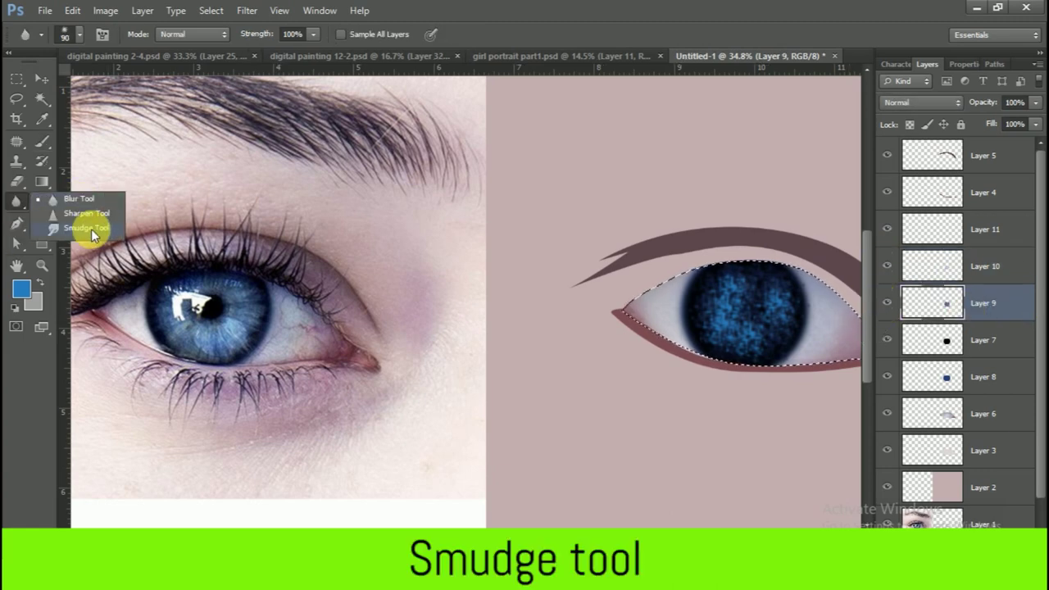
- Smudge Layer 9's navy speckles into radial iris streaks with the Smudge Tool, hiding Layer 10
click(72, 229)
scroll(771, 323, up, 3)
scroll(515, 300, right, 2)
scroll(573, 307, right, 4)
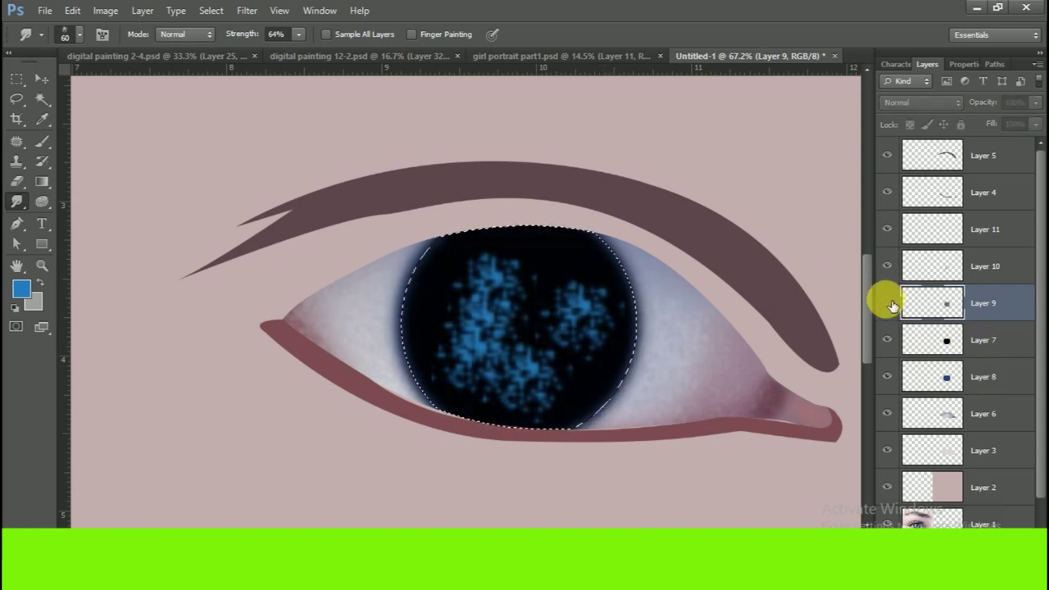
click(887, 266)
click(887, 266)
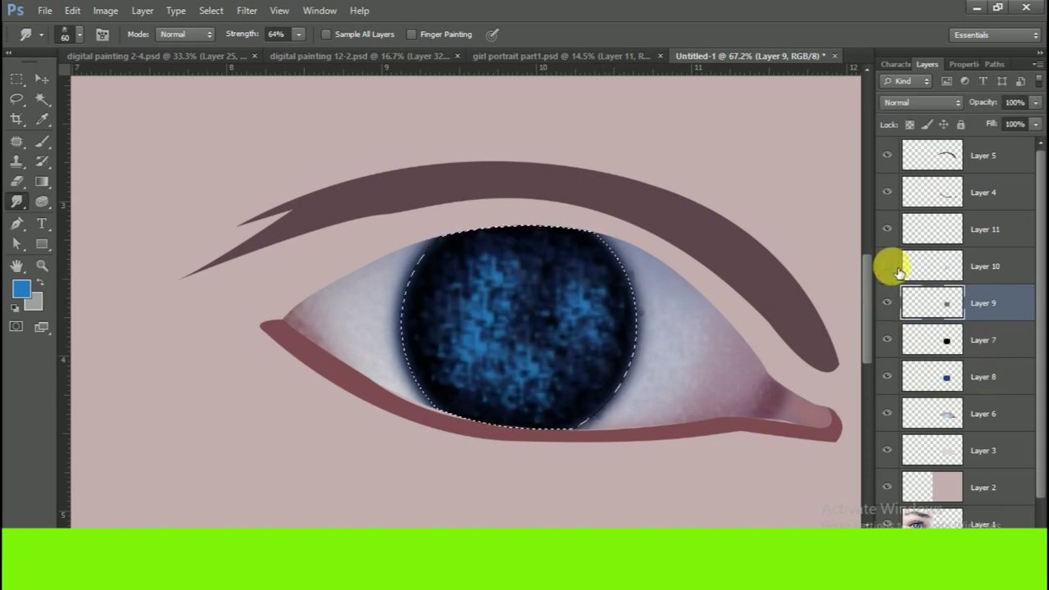
drag(662, 331, 629, 414)
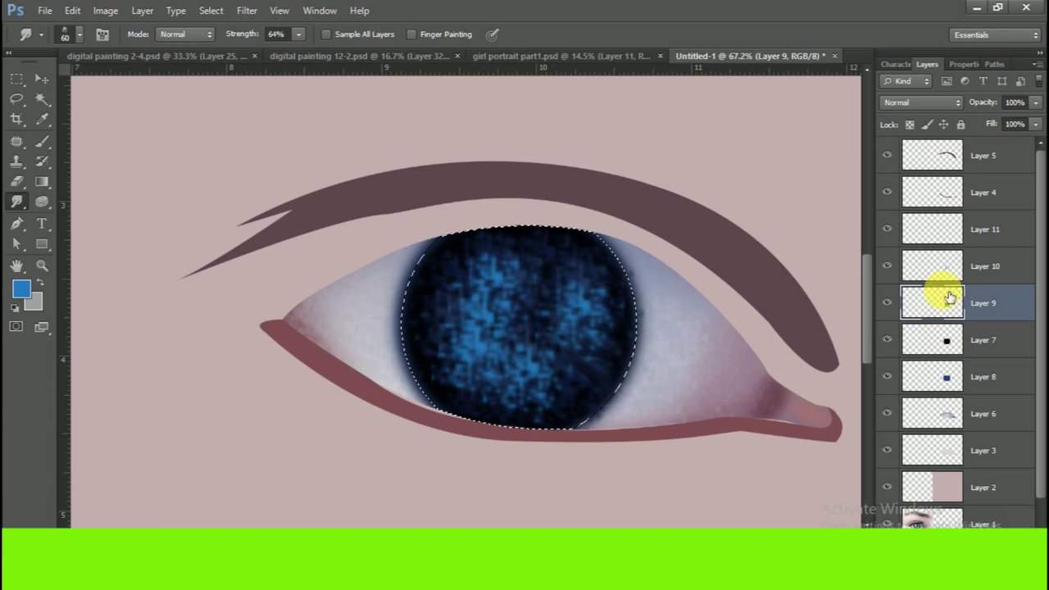
click(887, 266)
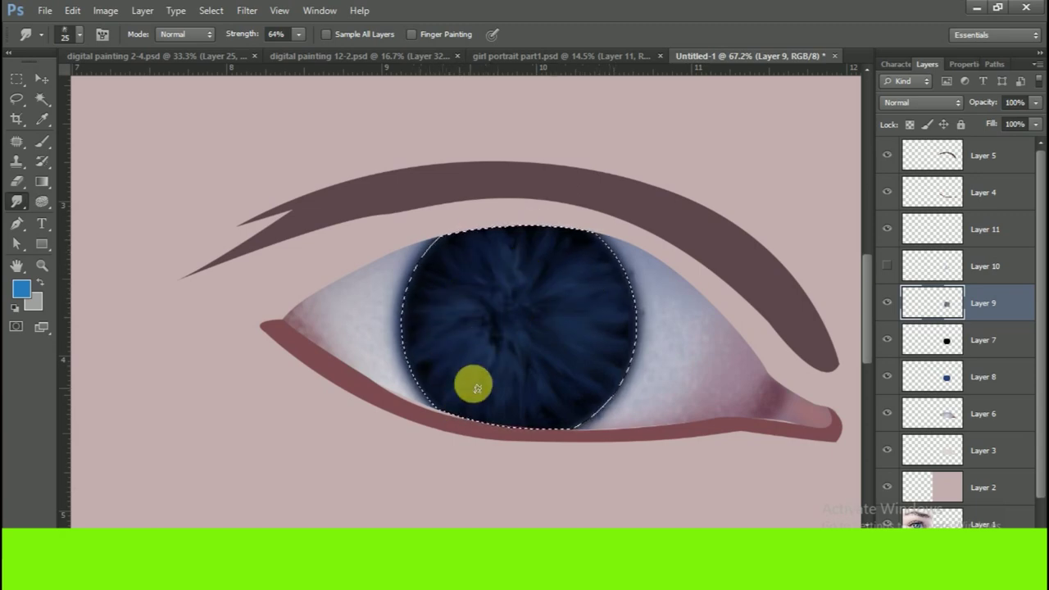
scroll(572, 409, down, 2)
scroll(628, 437, up, 3)
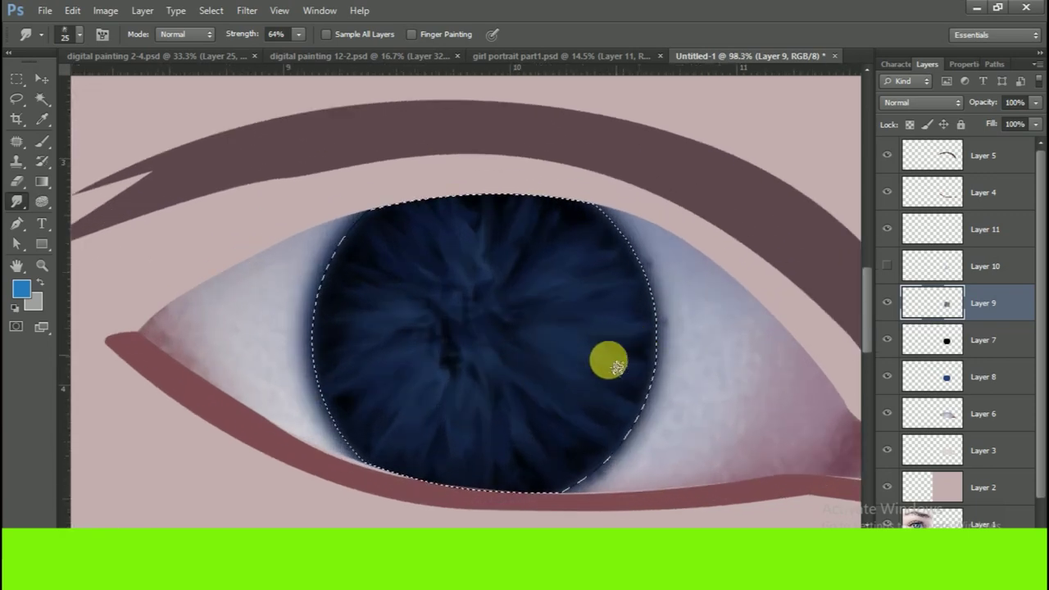
scroll(608, 358, up, 2)
scroll(679, 393, up, 3)
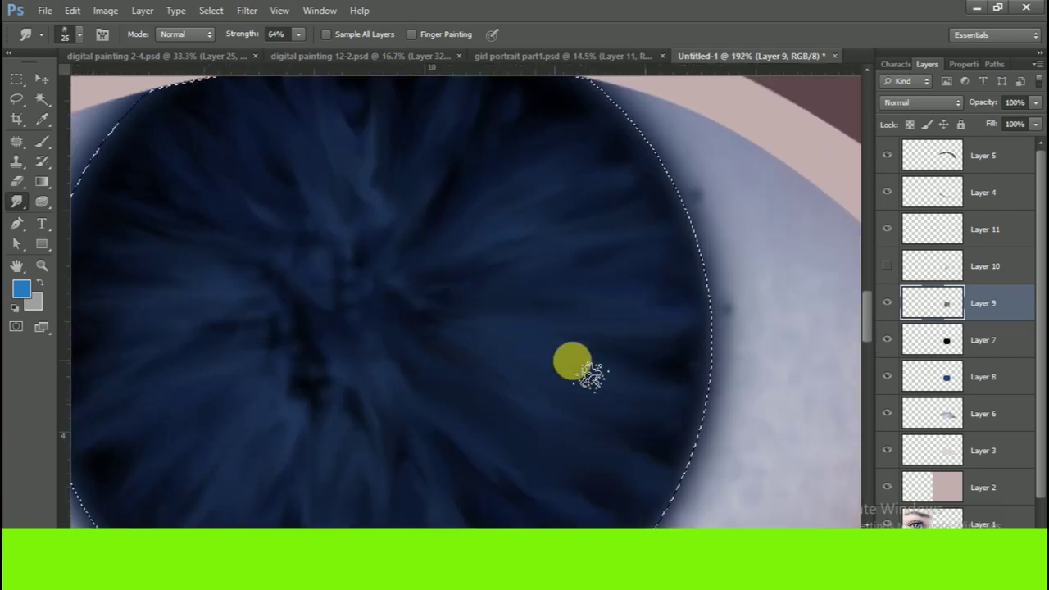
scroll(580, 401, down, 3)
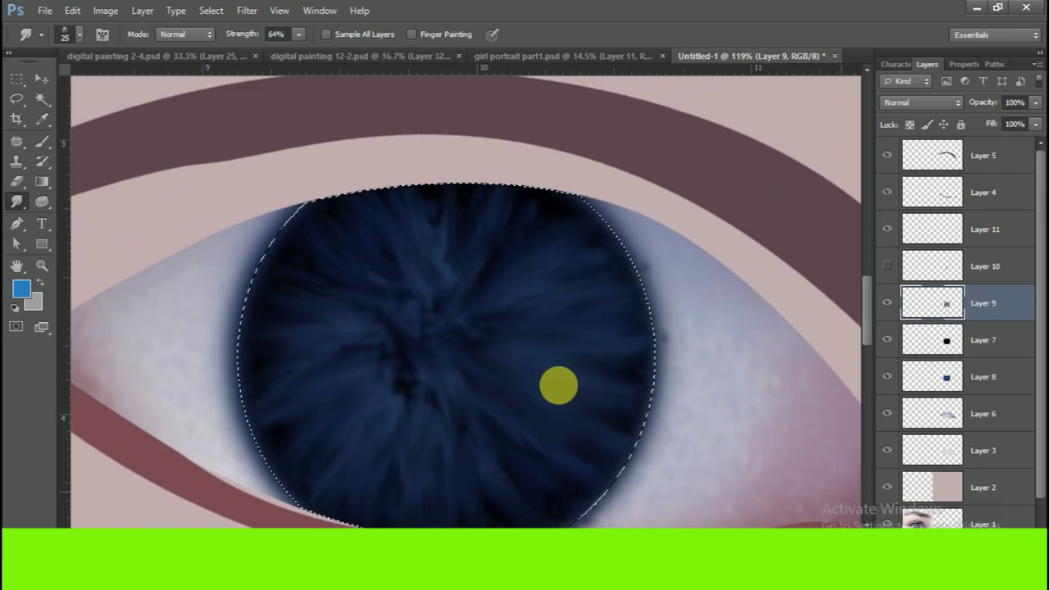
- Show Layer 10 and smudge its bright speckles into streaks radiating from the iris centre
click(929, 275)
click(886, 265)
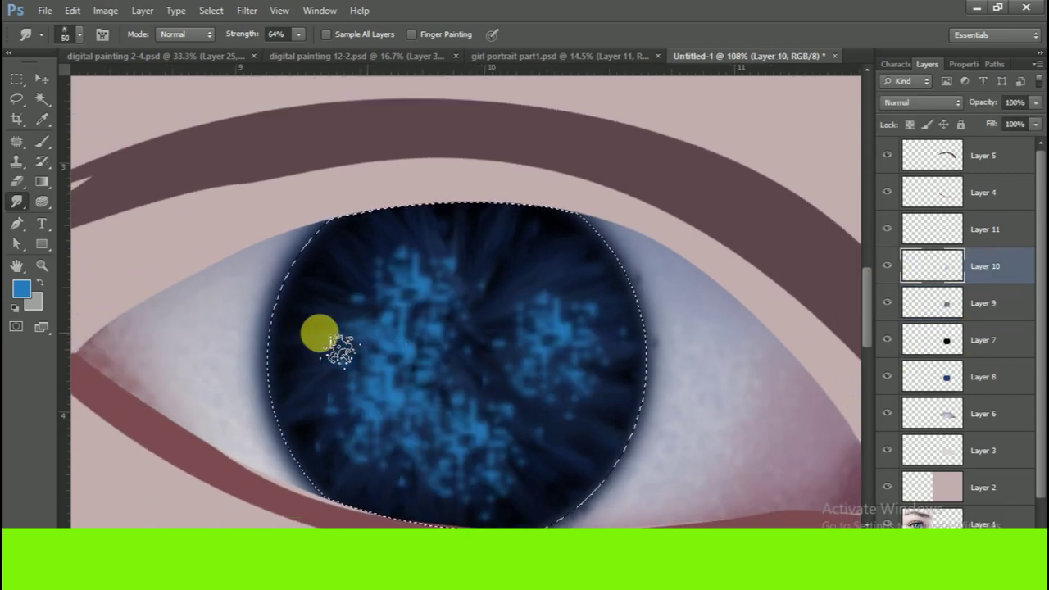
mouse_move(393, 389)
mouse_down()
mouse_move(581, 480)
mouse_move(478, 370)
mouse_move(375, 221)
mouse_up()
drag(473, 303, 486, 217)
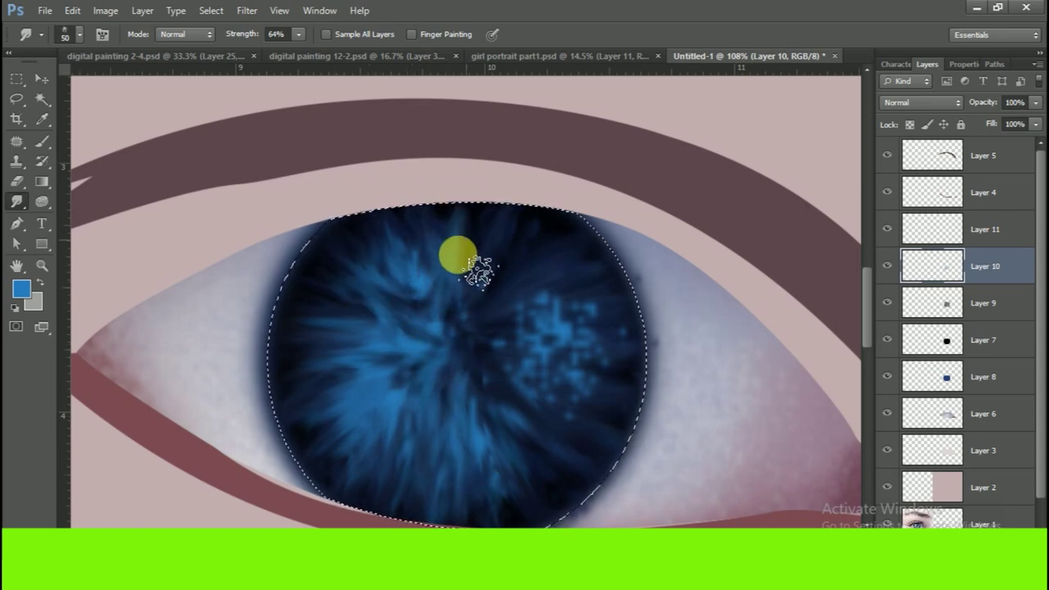
mouse_move(276, 438)
mouse_down()
mouse_move(468, 502)
mouse_move(487, 408)
mouse_move(471, 352)
mouse_move(557, 367)
mouse_move(568, 297)
mouse_up()
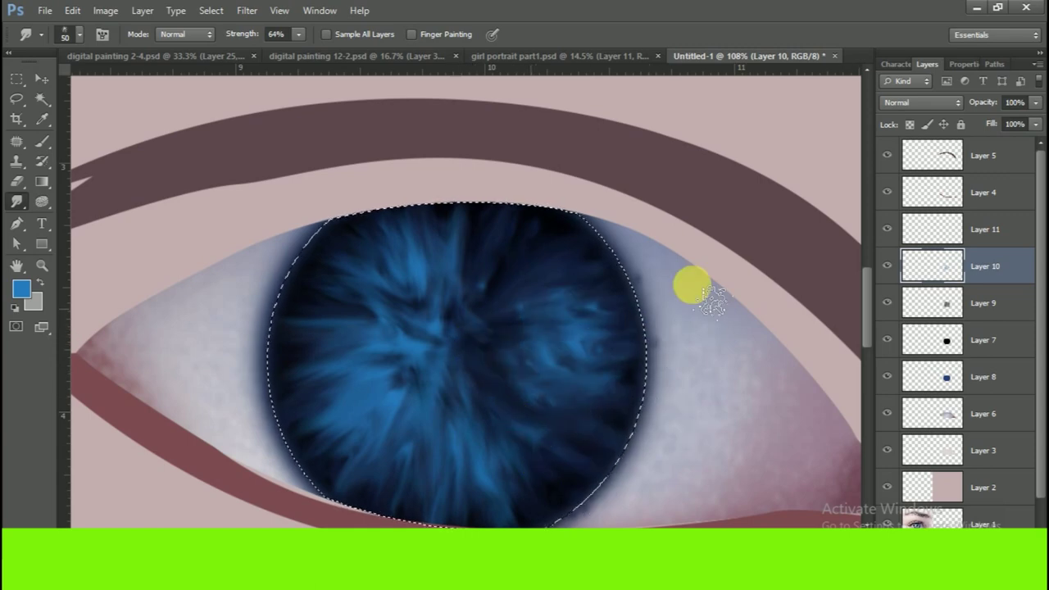
mouse_move(590, 246)
mouse_down()
mouse_move(492, 298)
mouse_move(422, 234)
mouse_up()
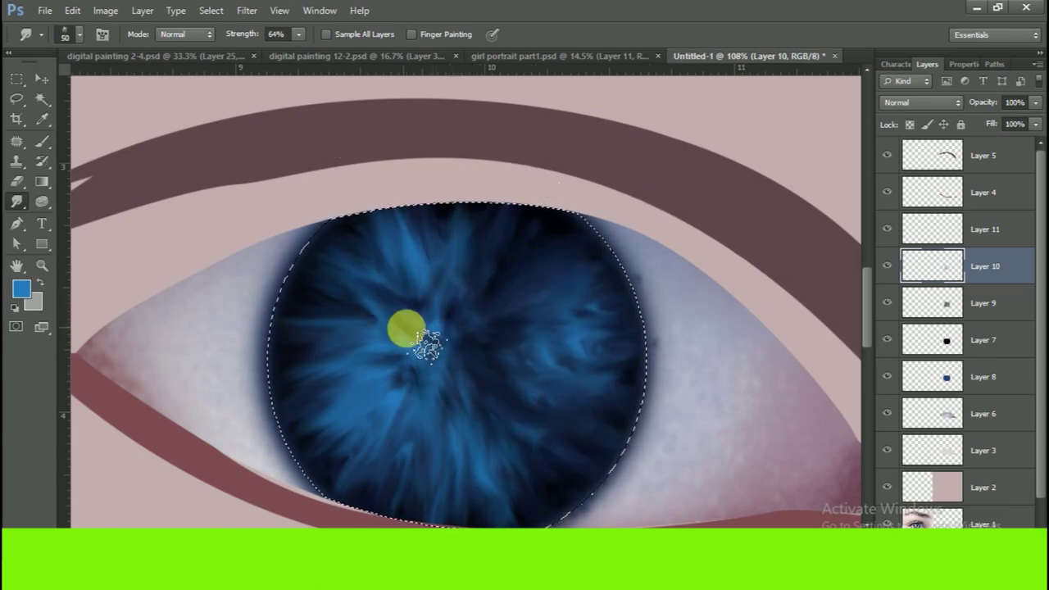
mouse_move(445, 420)
mouse_down()
mouse_move(357, 433)
mouse_move(252, 378)
mouse_move(514, 474)
mouse_move(577, 420)
mouse_up()
mouse_move(562, 462)
mouse_down()
mouse_move(585, 374)
mouse_move(634, 356)
mouse_move(541, 324)
mouse_up()
mouse_move(612, 236)
mouse_down()
mouse_move(461, 314)
mouse_move(529, 307)
mouse_move(454, 299)
mouse_move(457, 386)
mouse_up()
drag(415, 415, 365, 476)
mouse_move(561, 490)
mouse_down()
mouse_move(601, 398)
mouse_move(486, 351)
mouse_move(393, 356)
mouse_move(414, 418)
mouse_move(481, 386)
mouse_up()
scroll(553, 340, down, 2)
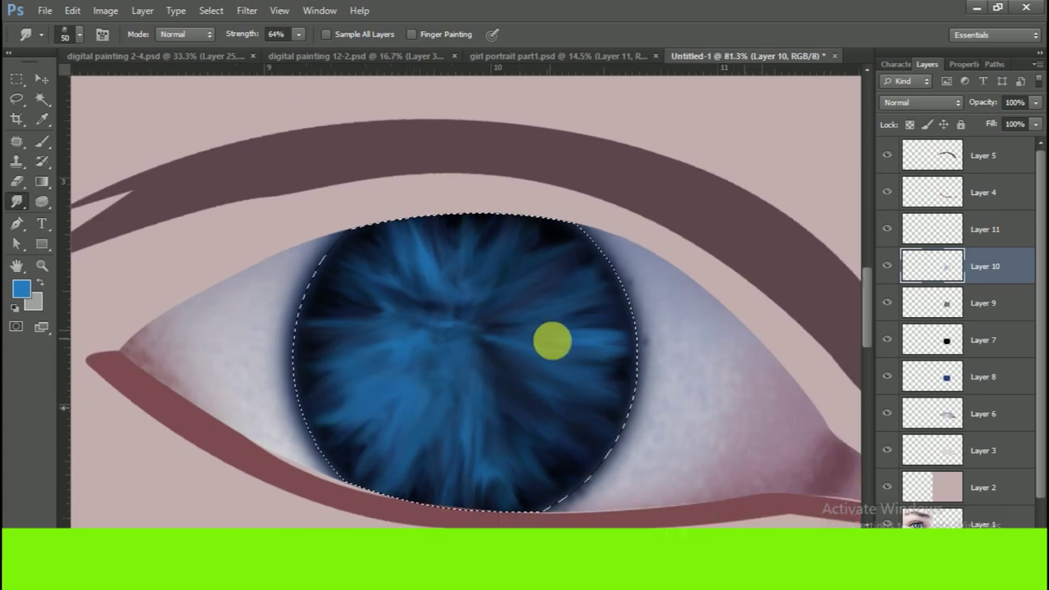
- Try Overlay, Soft Light, Hard Light and Multiply blending on Layer 10, then return to Normal
click(942, 102)
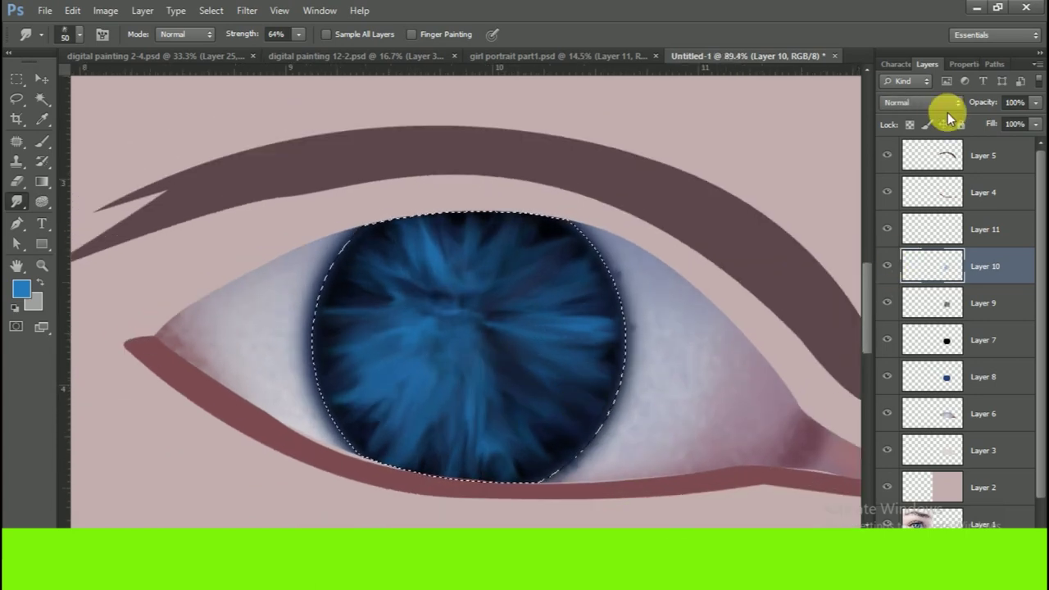
click(922, 301)
click(936, 105)
click(925, 302)
click(955, 106)
click(928, 305)
click(937, 103)
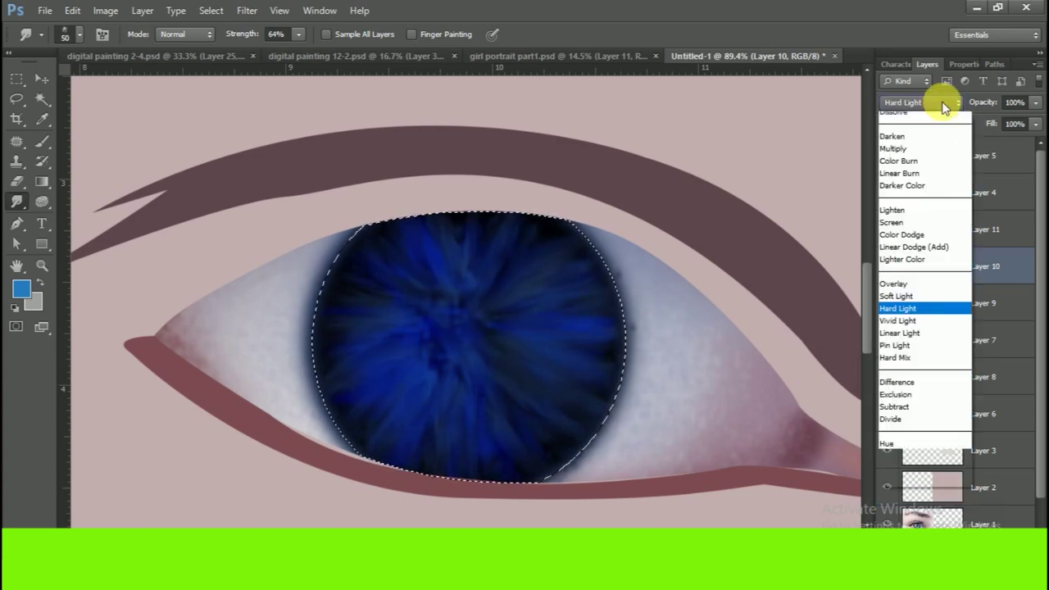
click(926, 160)
click(940, 104)
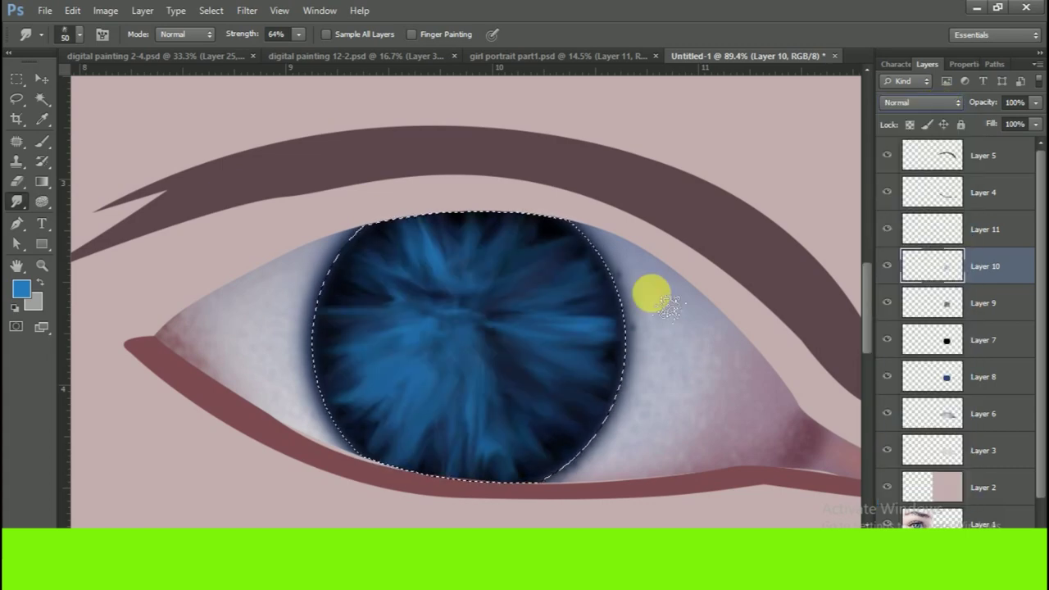
- Select the Eraser and size it, trying 250 px before going much smaller
key(e)
scroll(604, 316, down, 3)
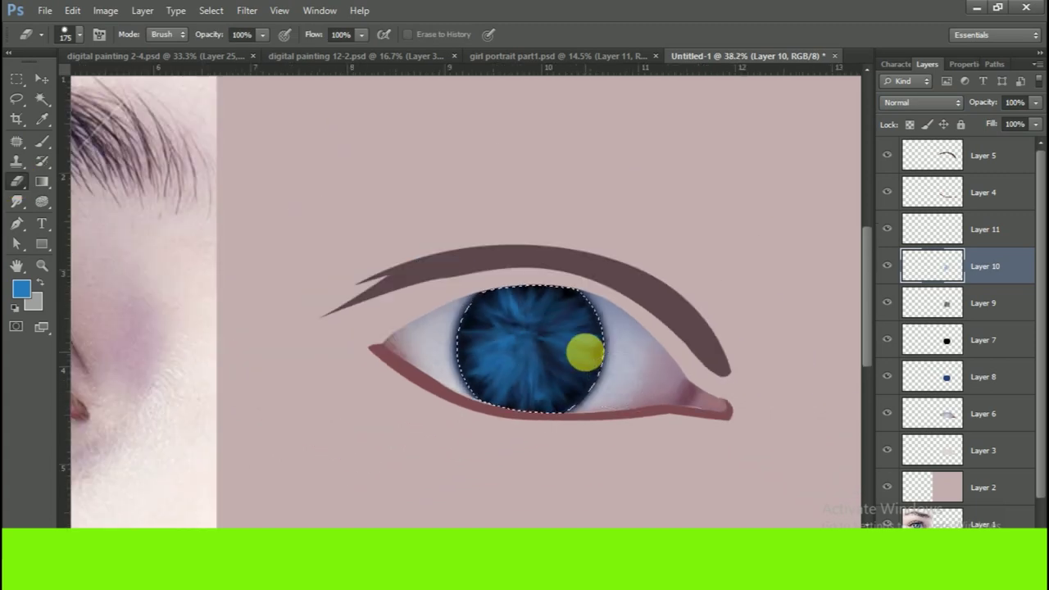
scroll(585, 351, down, 2)
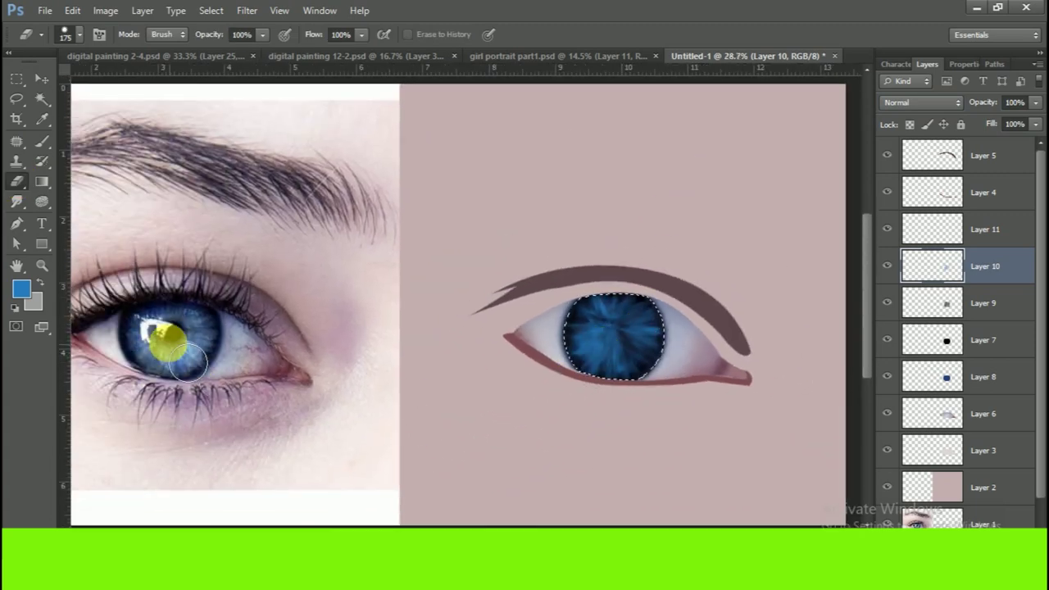
click(70, 34)
double_click(30, 153)
scroll(613, 356, up, 1)
scroll(618, 376, up, 2)
scroll(620, 353, up, 4)
key(bracketleft)
key(bracketleft)
key(bracketleft)
key(bracketleft)
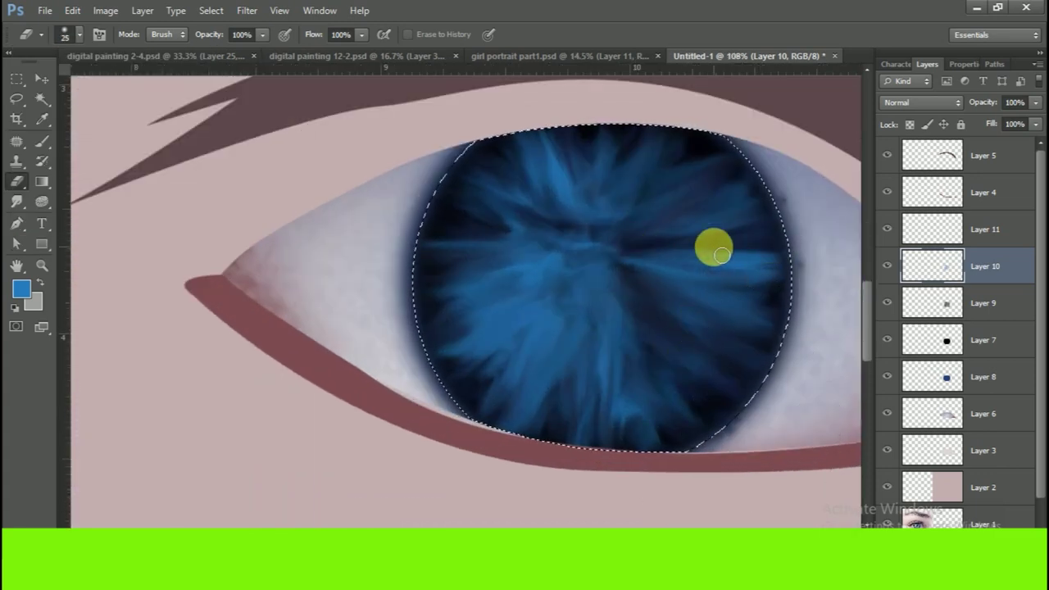
- Softly erase the Layer 10 streaks across the iris at 35% opacity and 42% flow
key(3)
key(5)
mouse_move(628, 234)
mouse_down()
mouse_move(663, 188)
mouse_move(604, 228)
mouse_move(538, 404)
mouse_up()
key(bracketright)
key(bracketright)
key(bracketright)
key(bracketright)
key(bracketright)
drag(620, 304, 474, 374)
mouse_move(600, 449)
mouse_down()
mouse_move(826, 291)
mouse_move(595, 218)
mouse_move(390, 343)
mouse_move(530, 292)
mouse_move(566, 374)
mouse_up()
scroll(613, 358, down, 2)
scroll(613, 382, down, 2)
scroll(615, 378, down, 2)
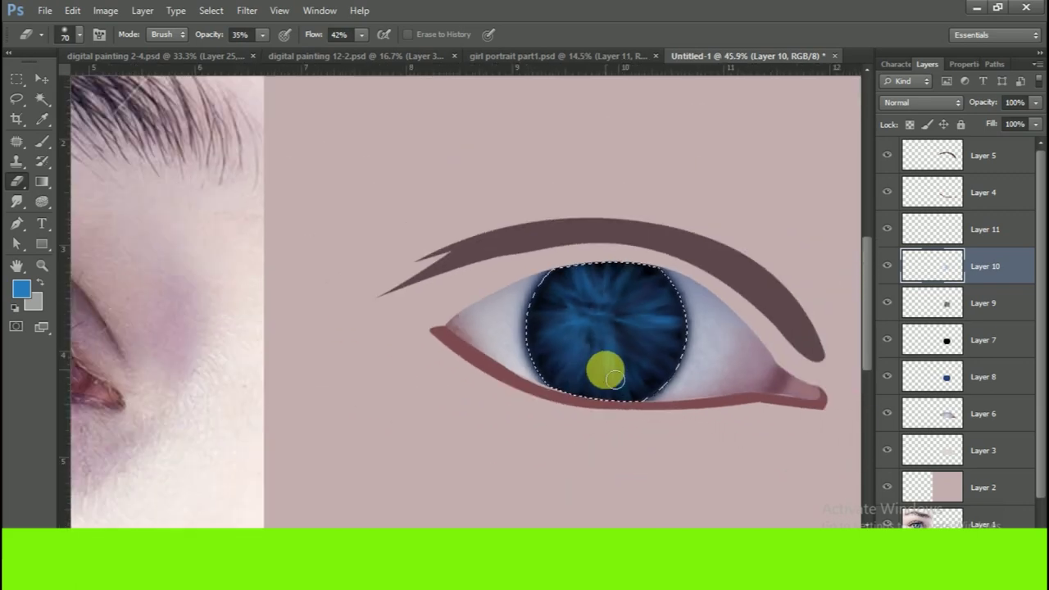
scroll(614, 379, down, 2)
scroll(613, 379, down, 1)
click(896, 233)
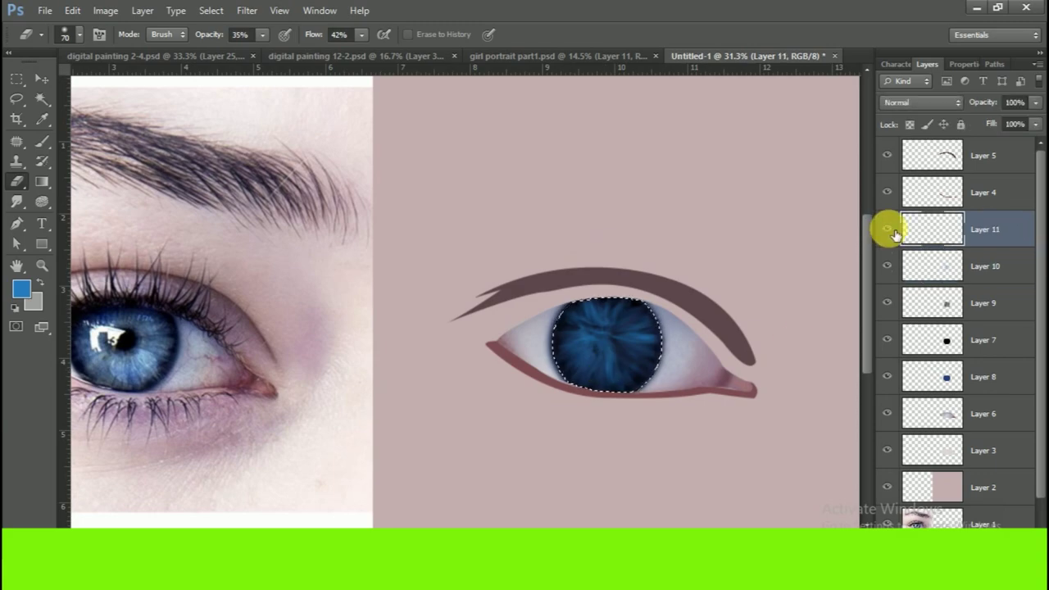
- Select the Brush and sample dark blue and black from the reference iris and pupil
scroll(135, 334, up, 5)
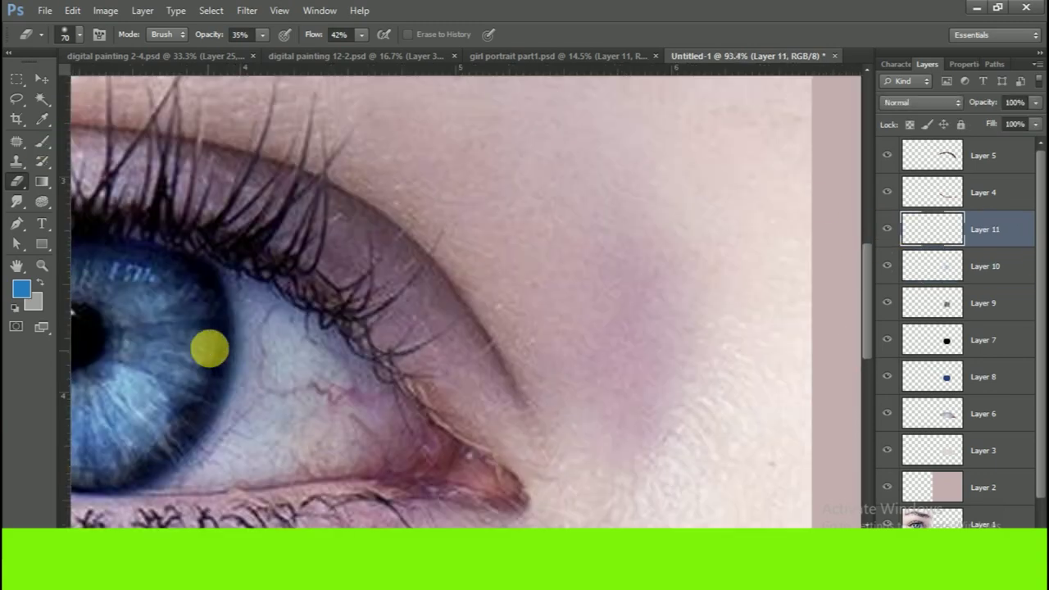
scroll(210, 347, up, 5)
scroll(667, 253, up, 5)
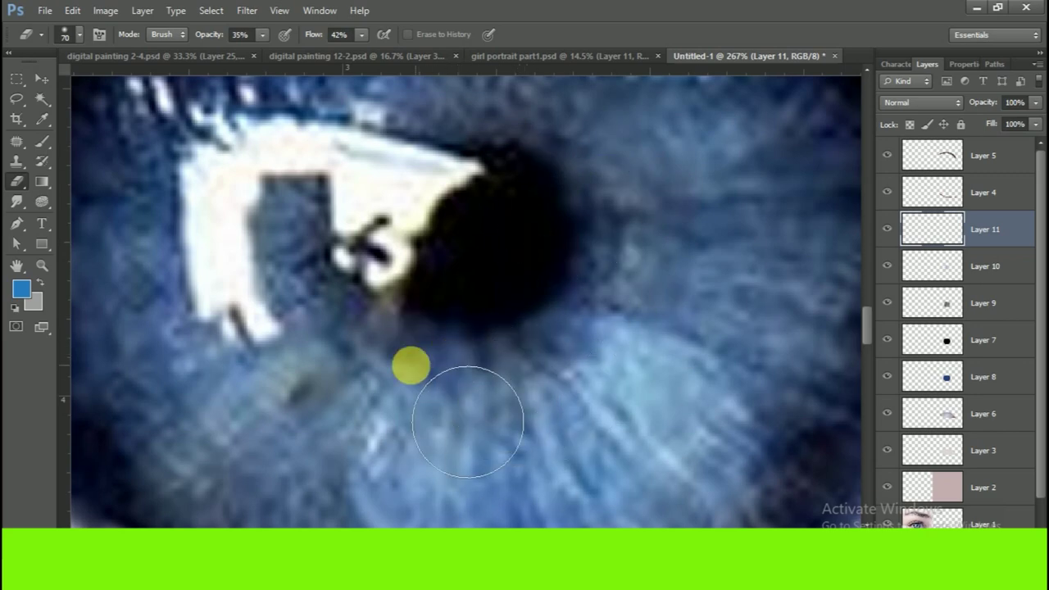
click(43, 140)
right_click(83, 153)
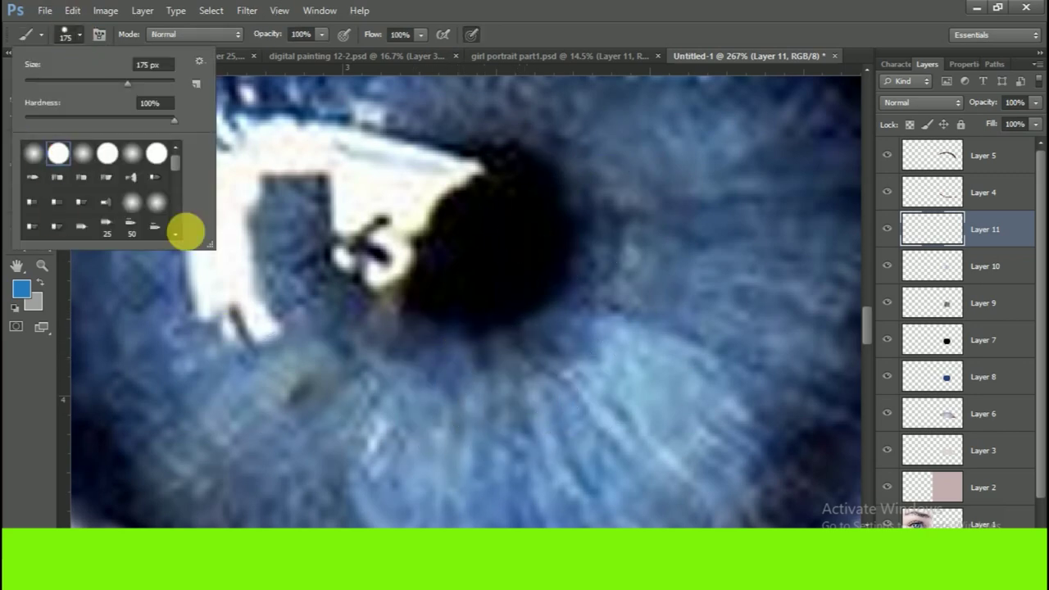
alt+click(453, 336)
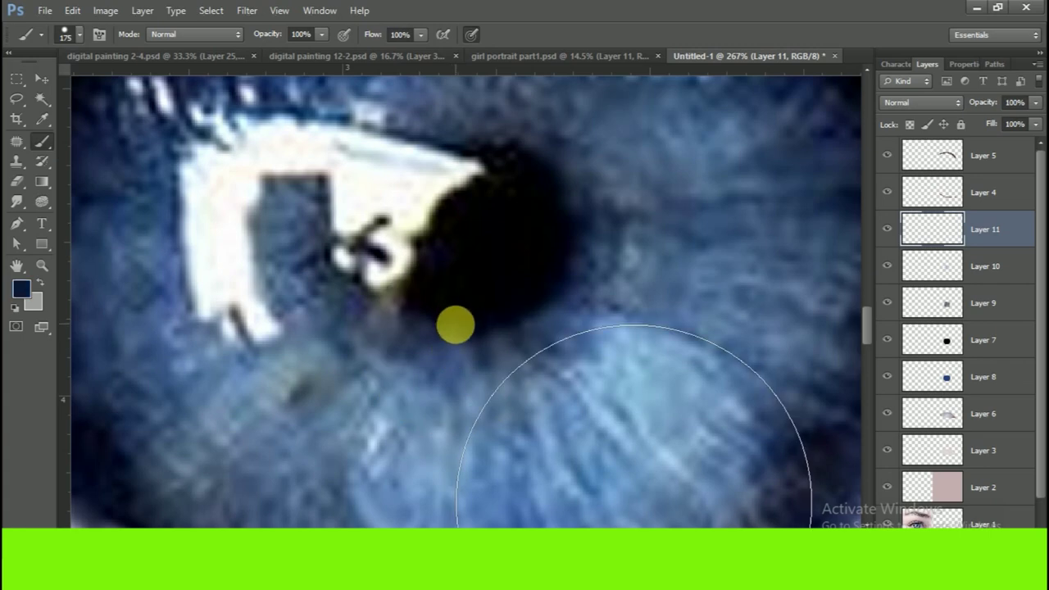
alt+click(456, 324)
alt+click(449, 354)
scroll(595, 346, down, 5)
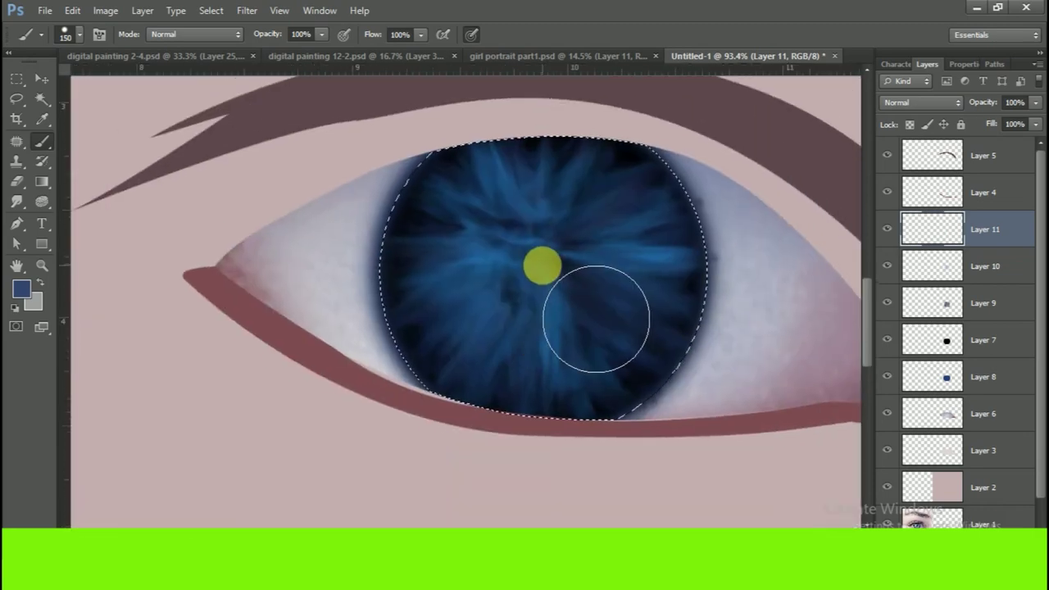
click(541, 267)
key(ctrl+z)
- Lower brush opacity to 46% and flow to 26%, then dab dark blue on the pupil centre
key(alt+bracketleft)
drag(322, 34, 318, 50)
mouse_move(420, 34)
mouse_down()
mouse_move(390, 55)
mouse_move(362, 55)
mouse_up()
key(F5)
click(547, 264)
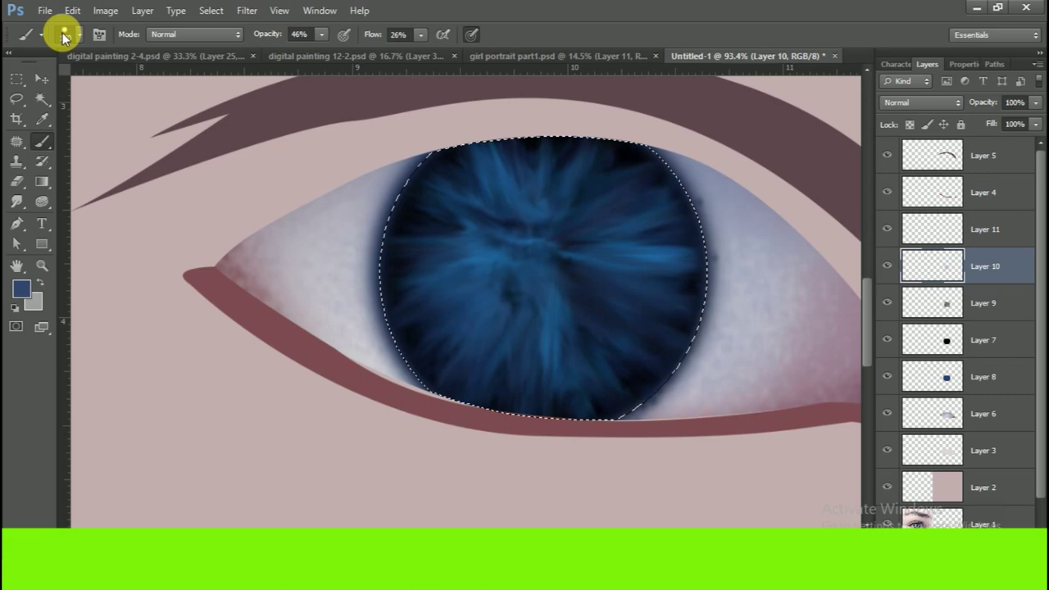
click(65, 34)
key(Return)
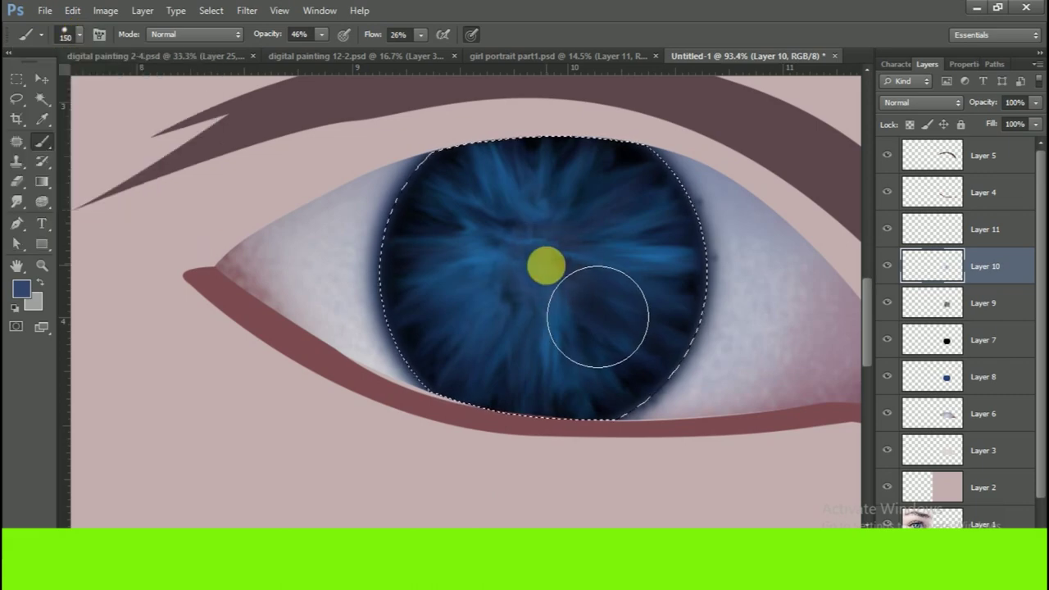
click(532, 251)
- Set the paint colour to pure black and centre the painted eye in view
scroll(496, 348, down, 3)
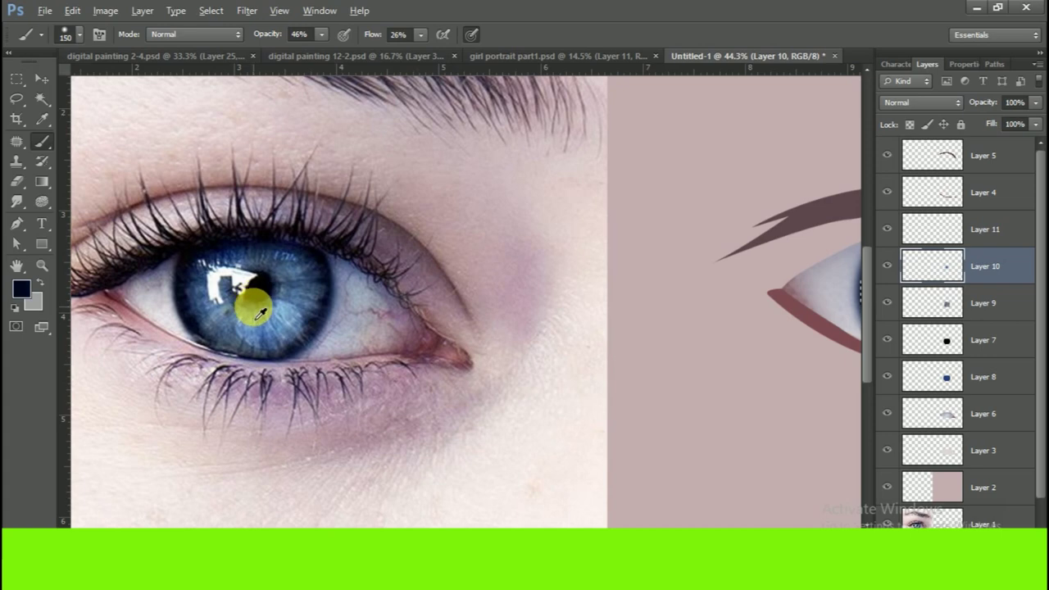
scroll(512, 291, right, 5)
scroll(615, 346, up, 2)
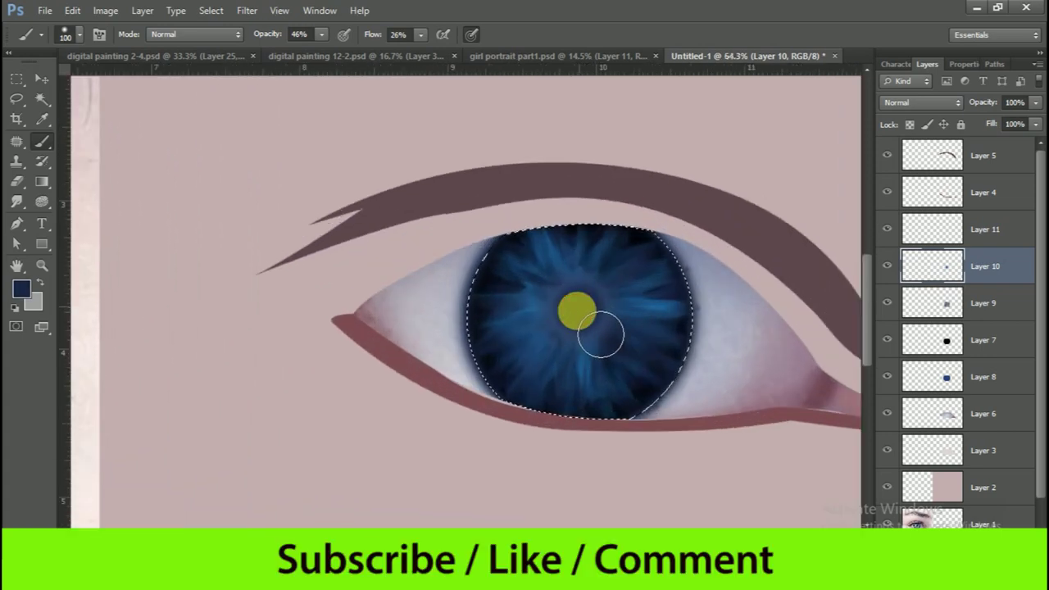
click(21, 289)
click(860, 363)
click(1020, 164)
scroll(574, 336, up, 5)
scroll(616, 336, down, 5)
scroll(499, 304, left, 5)
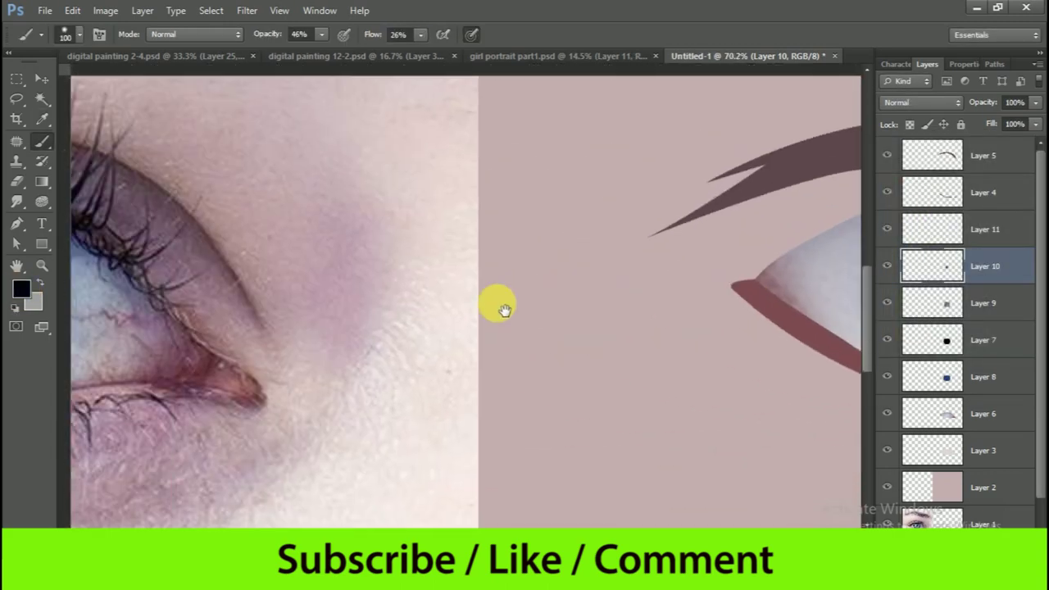
scroll(312, 287, up, 5)
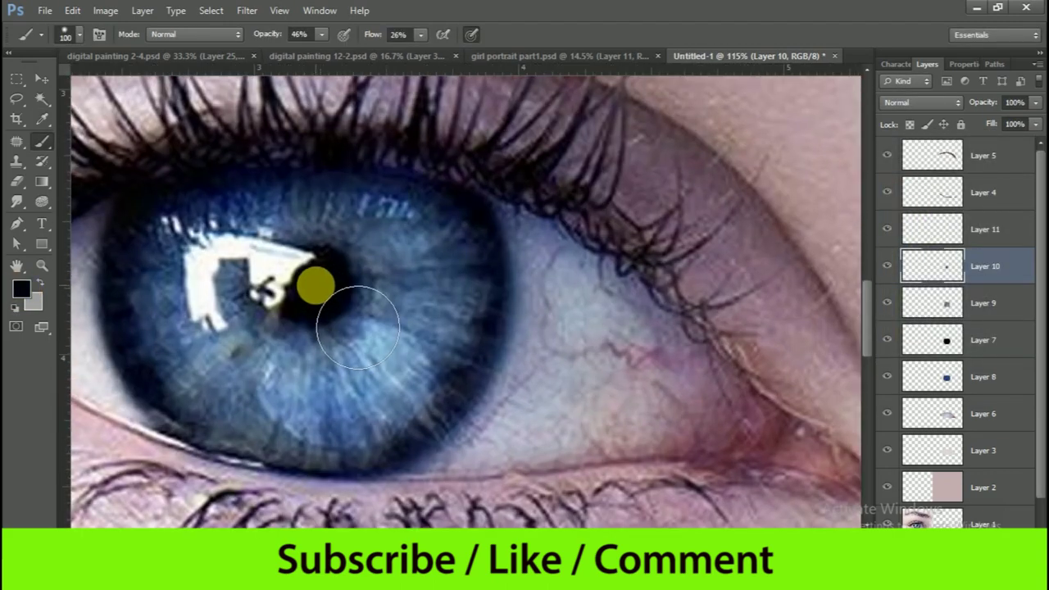
scroll(366, 288, down, 3)
scroll(639, 377, right, 5)
drag(642, 379, 624, 351)
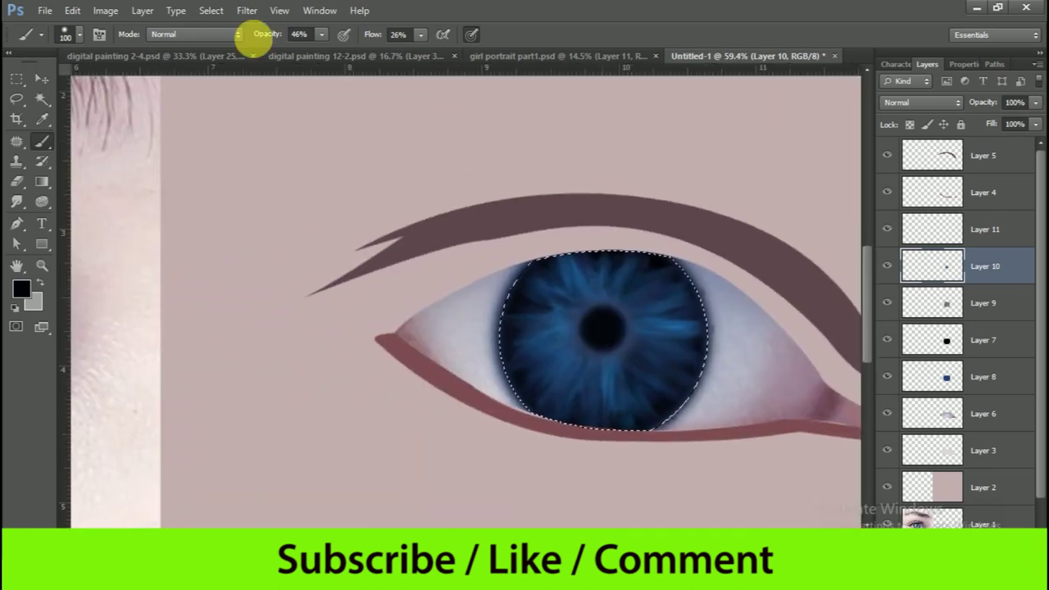
- Set the brush size to 125 px, then shrink it to 90 px
scroll(648, 362, up, 4)
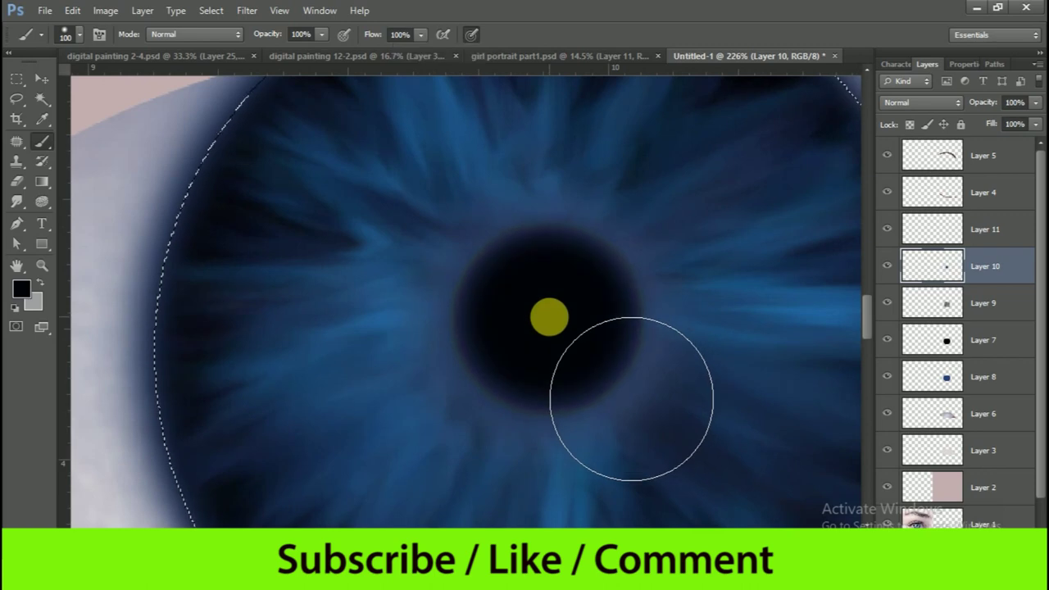
click(79, 34)
text(125)
key(Tab)
key(Return)
key(bracketleft)
key(bracketleft)
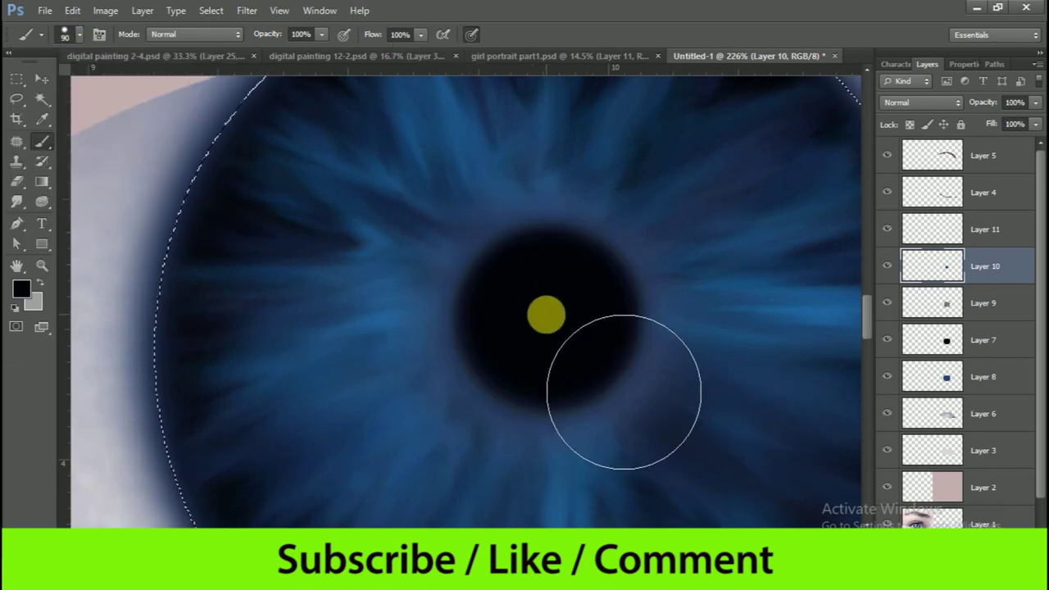
- Zoom into the pupil and pick the Smudge Tool from the Blur tool group
scroll(573, 500, down, 1)
scroll(510, 379, down, 4)
scroll(508, 369, up, 6)
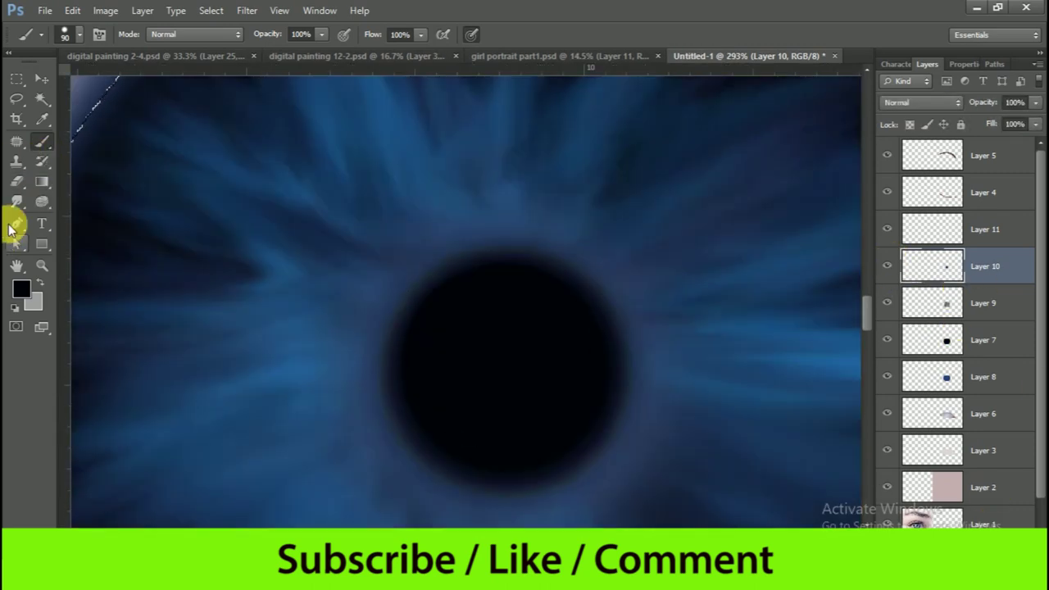
right_click(17, 202)
click(78, 229)
- Smudge the pupil's right edge down to its bottom with a 40 px brush, discarding the top-edge smudge
scroll(558, 267, up, 3)
key(bracketleft)
key(bracketleft)
key(bracketleft)
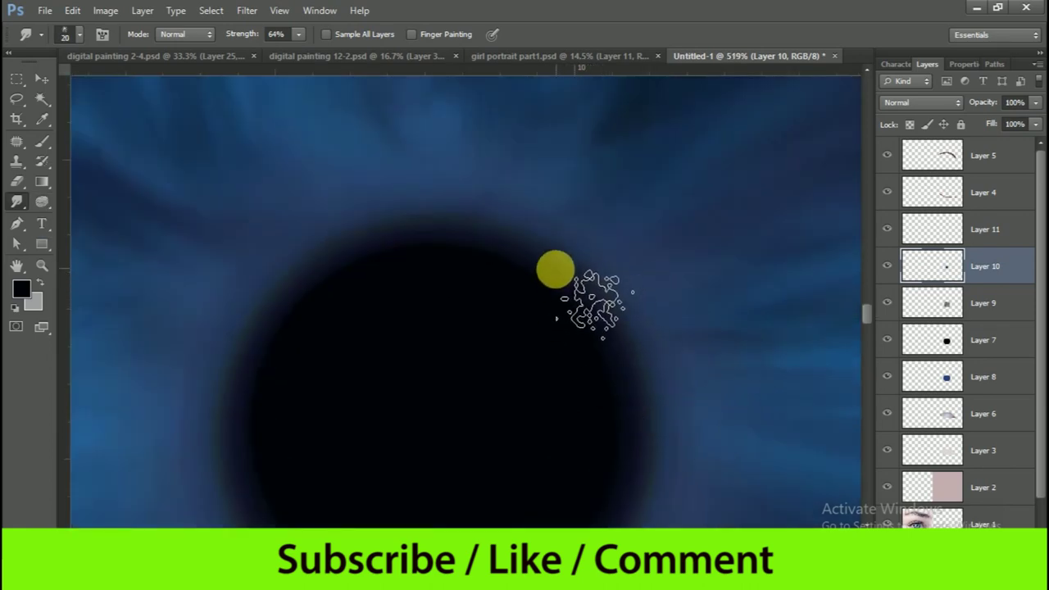
drag(463, 274, 442, 201)
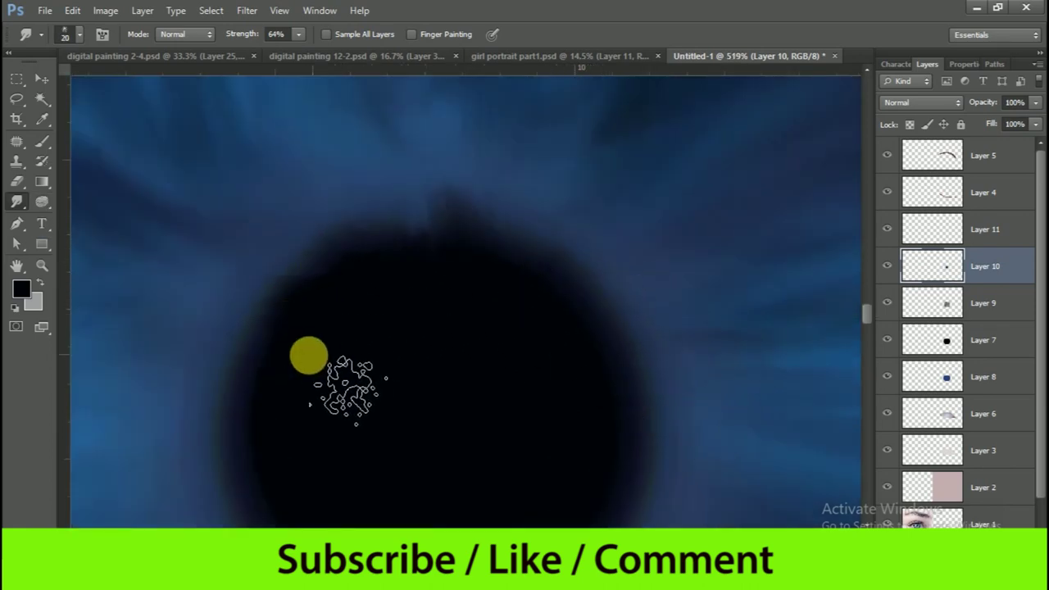
key(ctrl+z)
key(bracketright)
key(bracketright)
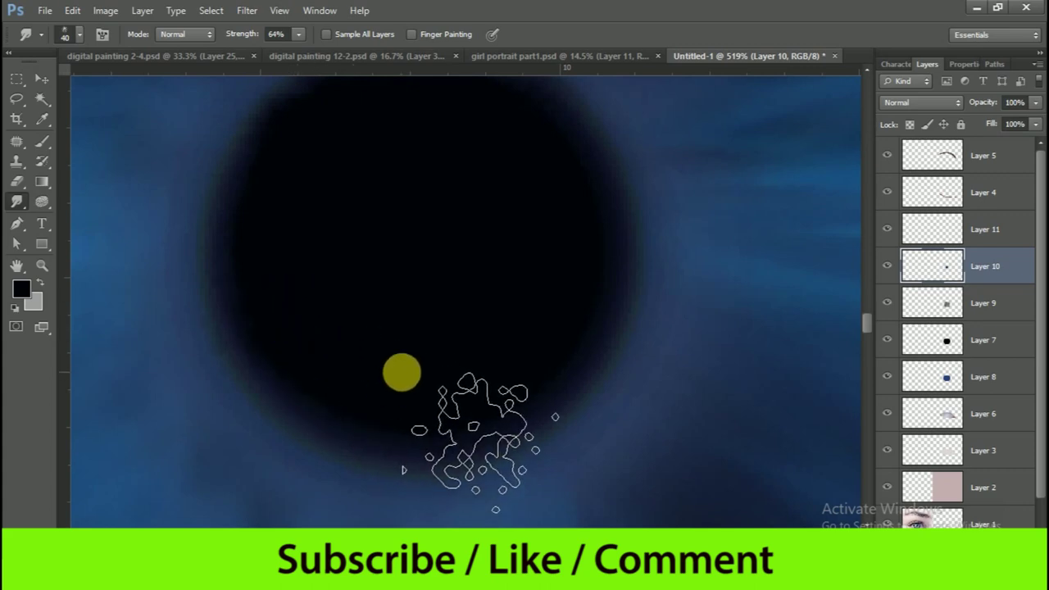
drag(571, 294, 624, 327)
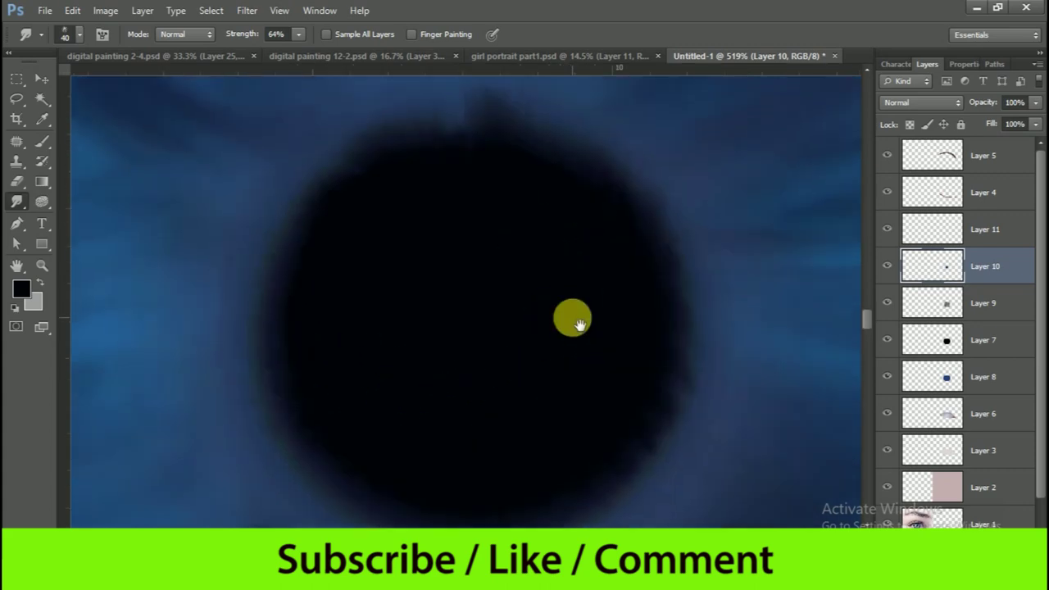
mouse_move(650, 237)
mouse_down()
mouse_move(500, 469)
mouse_move(461, 399)
mouse_up()
- Return to the Brush on Layer 10, sample dark iris blue, and undo a test dot
key(alt+bracketright)
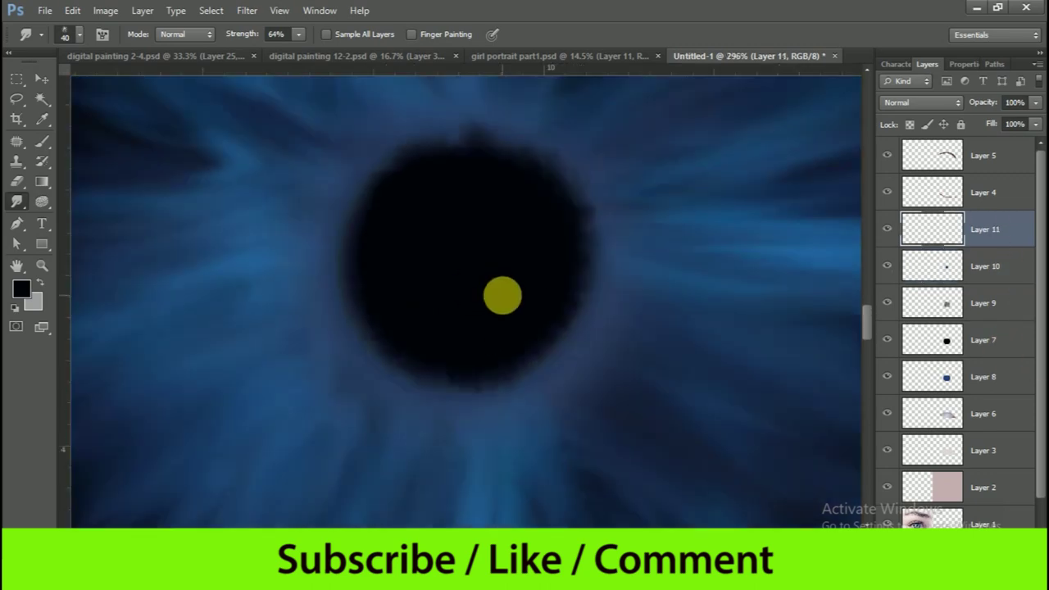
scroll(501, 295, down, 5)
scroll(598, 371, down, 2)
scroll(627, 356, up, 1)
click(42, 141)
alt+click(554, 321)
click(578, 293)
key(alt+bracketleft)
key(ctrl+z)
click(70, 34)
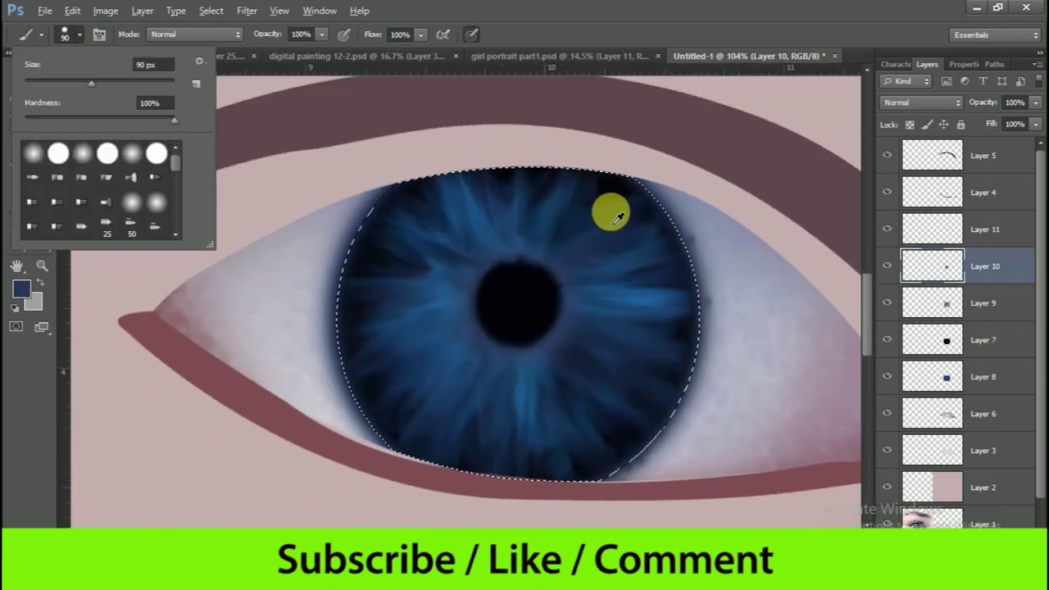
- Resize the brush down from 80 px to a small 10 px tip
key(Return)
click(66, 34)
key(Return)
scroll(598, 286, up, 3)
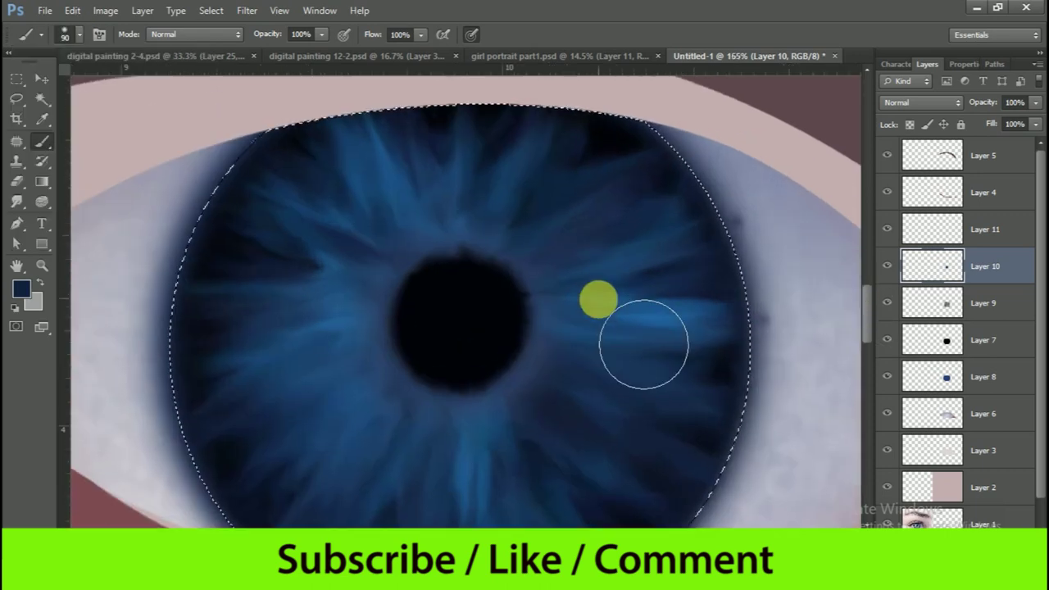
scroll(596, 290, up, 2)
key(bracketleft)
key(bracketleft)
key(bracketleft)
- Set brush opacity to 54% and flow to 38%, and sample light blue from the reference iris
click(322, 35)
drag(420, 34, 372, 52)
key(ctrl+0)
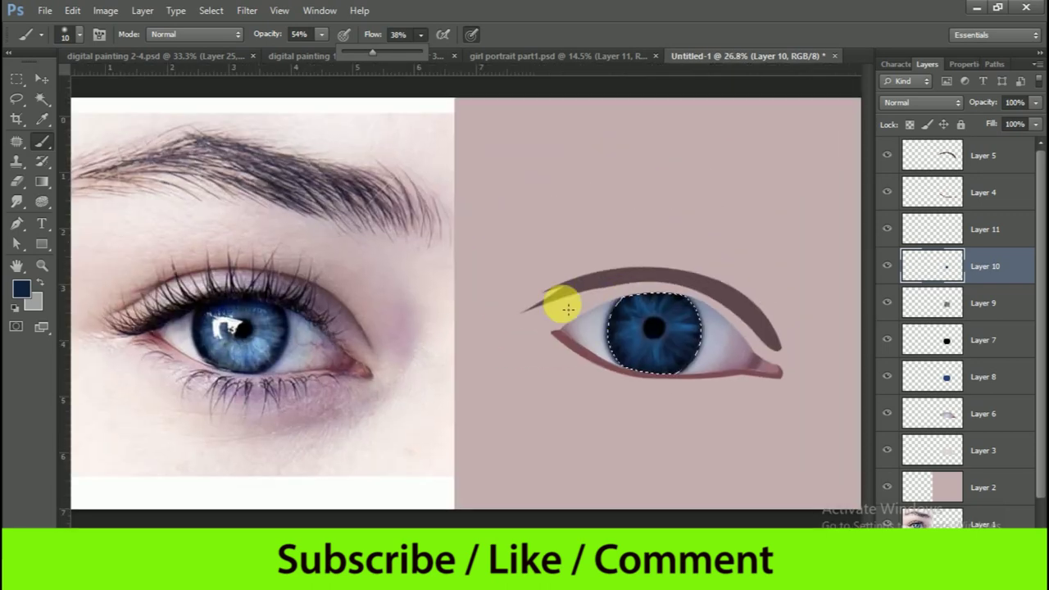
scroll(567, 308, up, 1)
alt+click(162, 369)
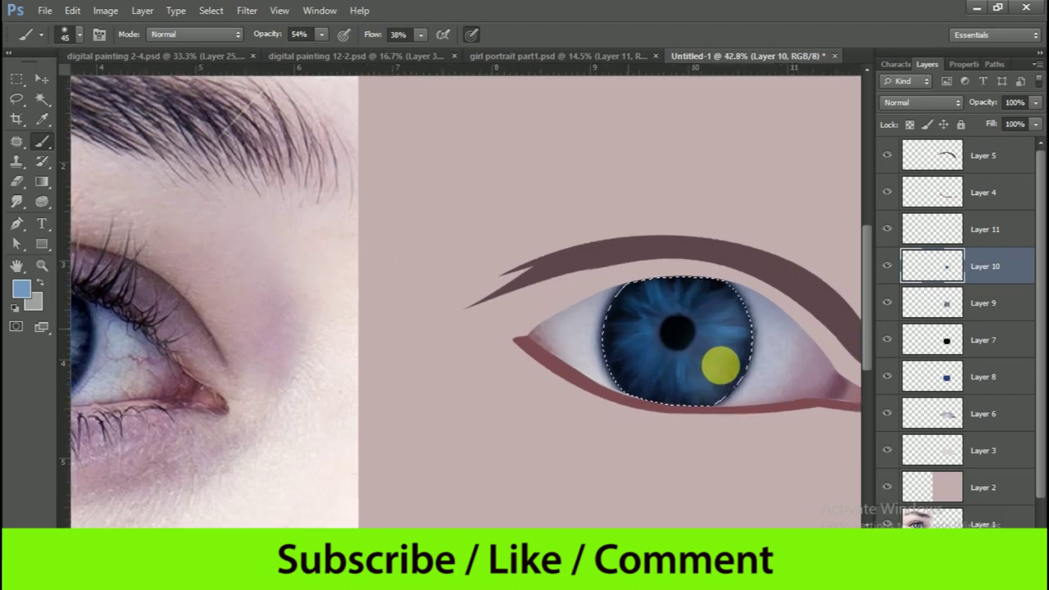
scroll(679, 385, up, 3)
scroll(680, 373, down, 3)
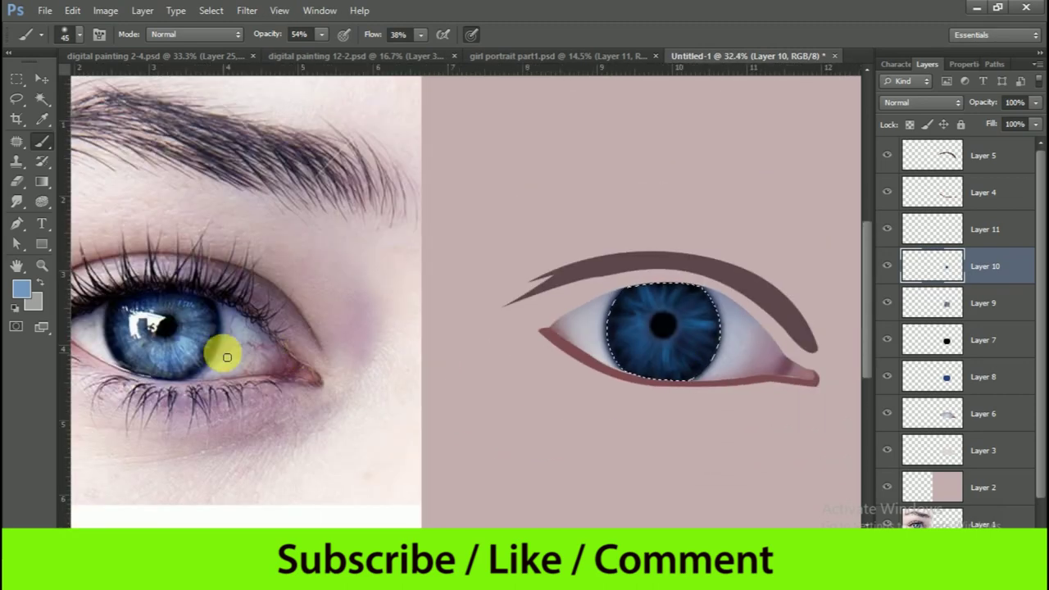
scroll(709, 358, up, 3)
scroll(487, 269, up, 3)
click(65, 34)
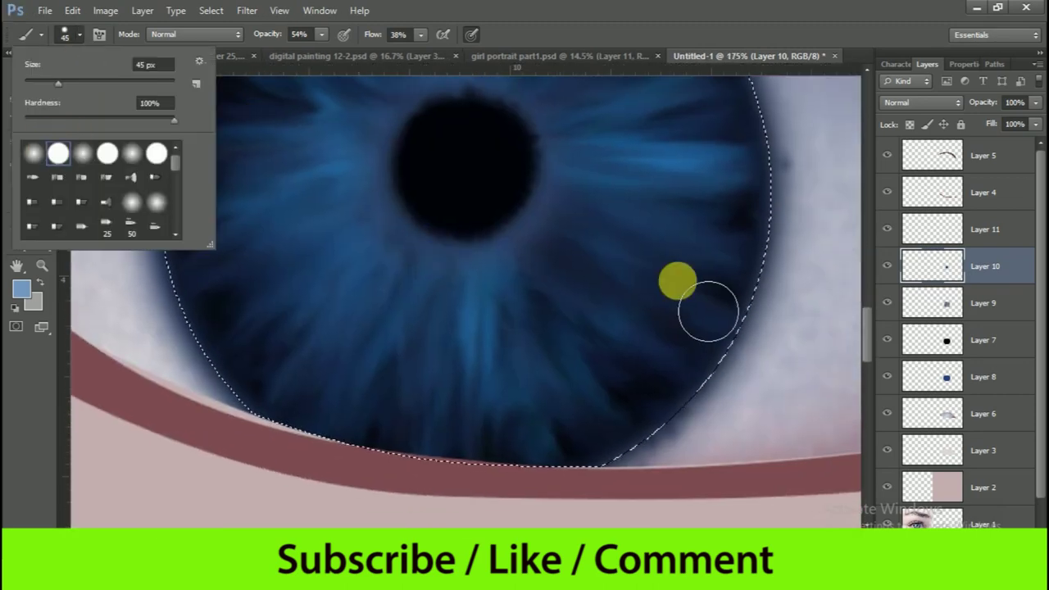
click(541, 315)
- Paint thin light-blue fibre lines radiating through the iris with a small brush
key(bracketleft)
key(bracketleft)
key(bracketleft)
drag(489, 295, 479, 406)
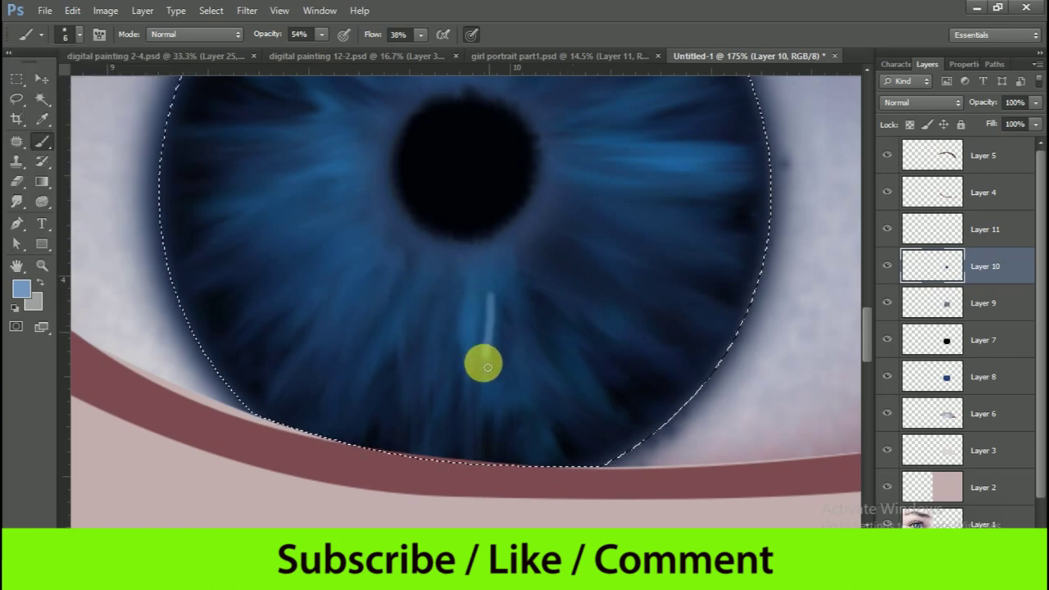
drag(613, 157, 717, 164)
drag(592, 172, 706, 187)
drag(649, 216, 750, 252)
drag(588, 242, 742, 311)
drag(590, 291, 660, 341)
drag(562, 326, 616, 443)
mouse_move(474, 266)
mouse_down()
mouse_move(471, 344)
mouse_move(484, 210)
mouse_up()
- With a slightly larger brush, add more diagonal light-blue fibre streaks across the iris
key(bracketright)
key(bracketright)
drag(546, 133, 604, 311)
drag(501, 262, 442, 369)
drag(424, 226, 303, 321)
drag(389, 189, 495, 259)
drag(483, 207, 374, 207)
mouse_move(733, 326)
mouse_down()
mouse_move(433, 281)
mouse_move(467, 306)
mouse_up()
- Lower flow to 28% and brush soft light strokes over the iris's right side
key(bracketright)
key(bracketright)
key(bracketright)
drag(518, 339, 576, 359)
key(ctrl+z)
key(bracketright)
key(bracketright)
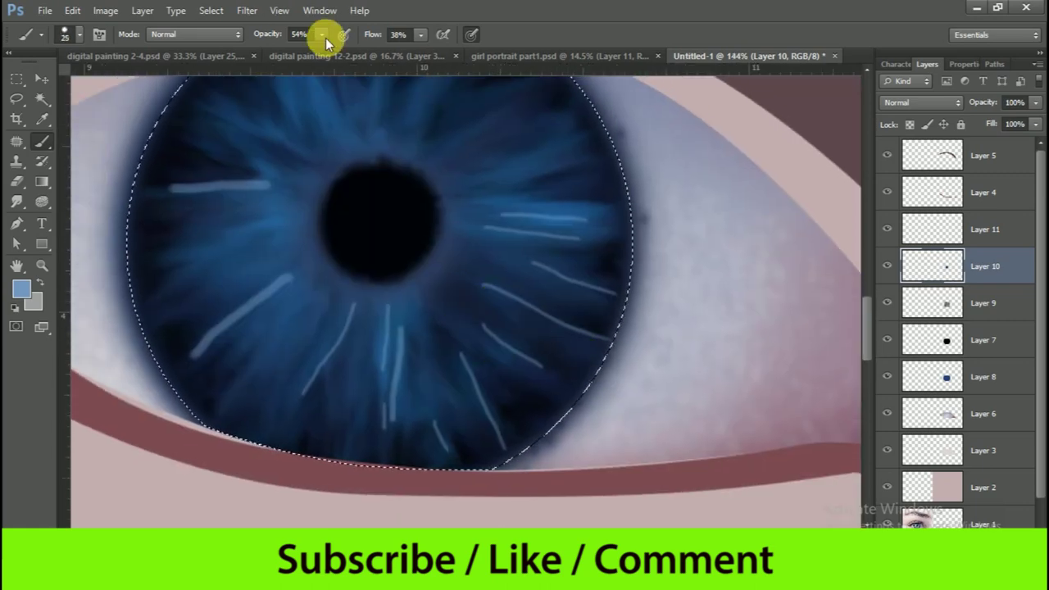
drag(419, 34, 411, 34)
drag(573, 271, 626, 309)
drag(524, 295, 598, 227)
drag(574, 287, 543, 355)
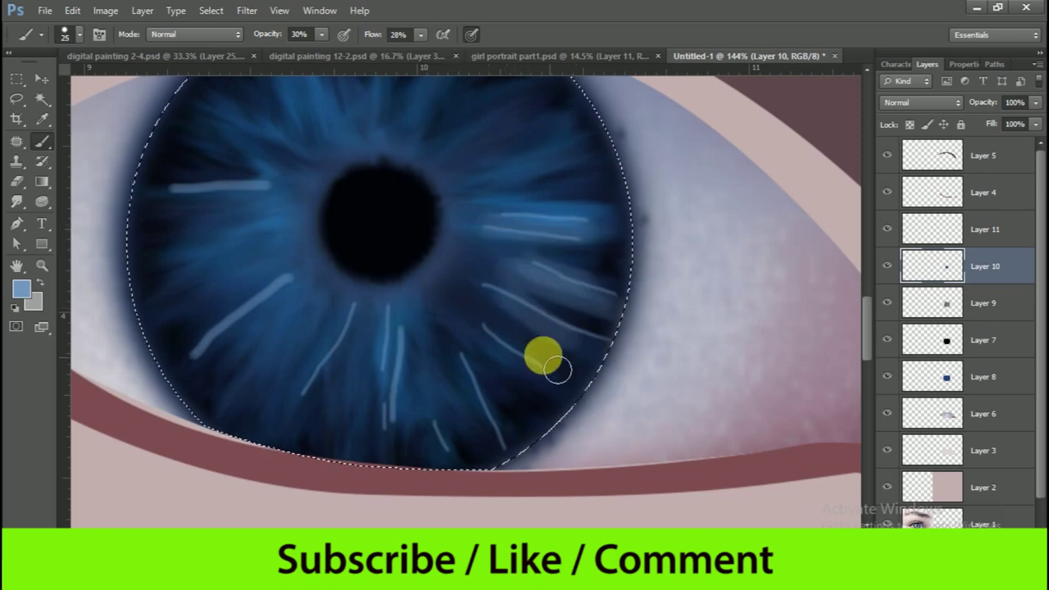
drag(516, 311, 454, 349)
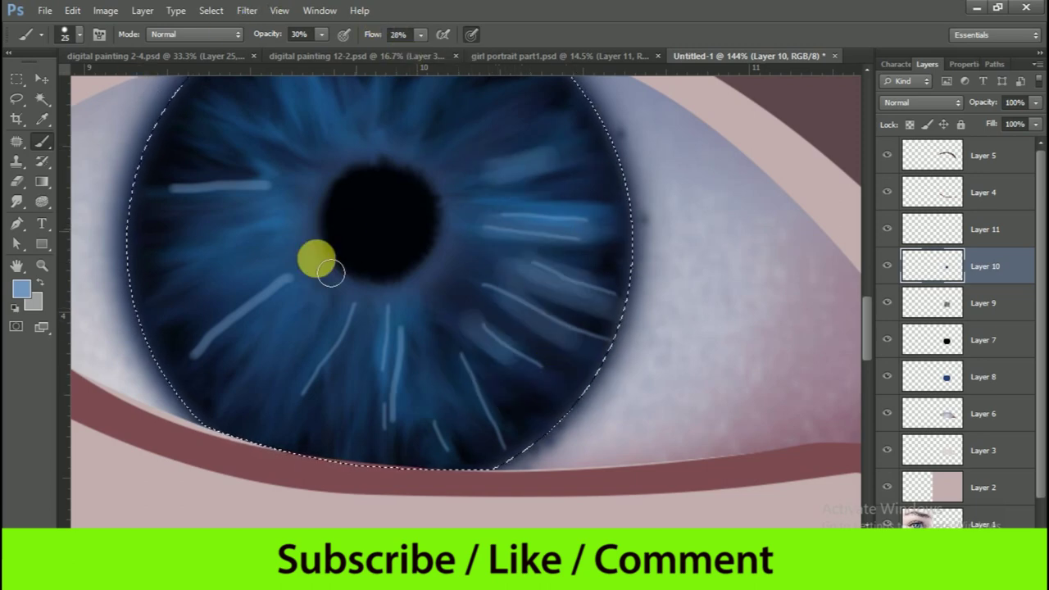
- Shrink the brush to a fine tip and switch to the Smudge tool at 64% strength
scroll(283, 266, down, 1)
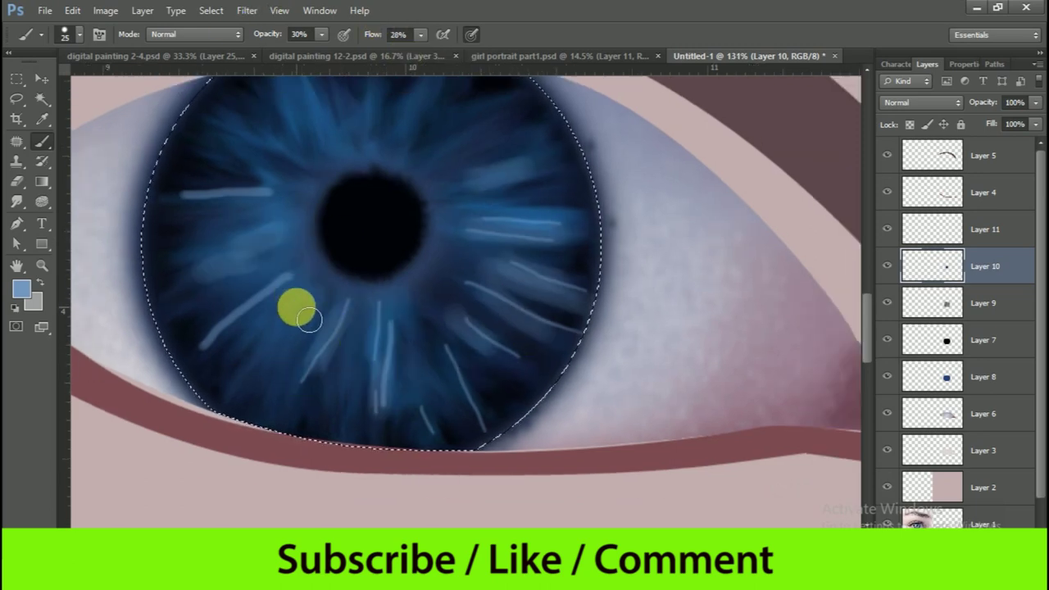
key(bracketleft)
key(bracketleft)
key(bracketleft)
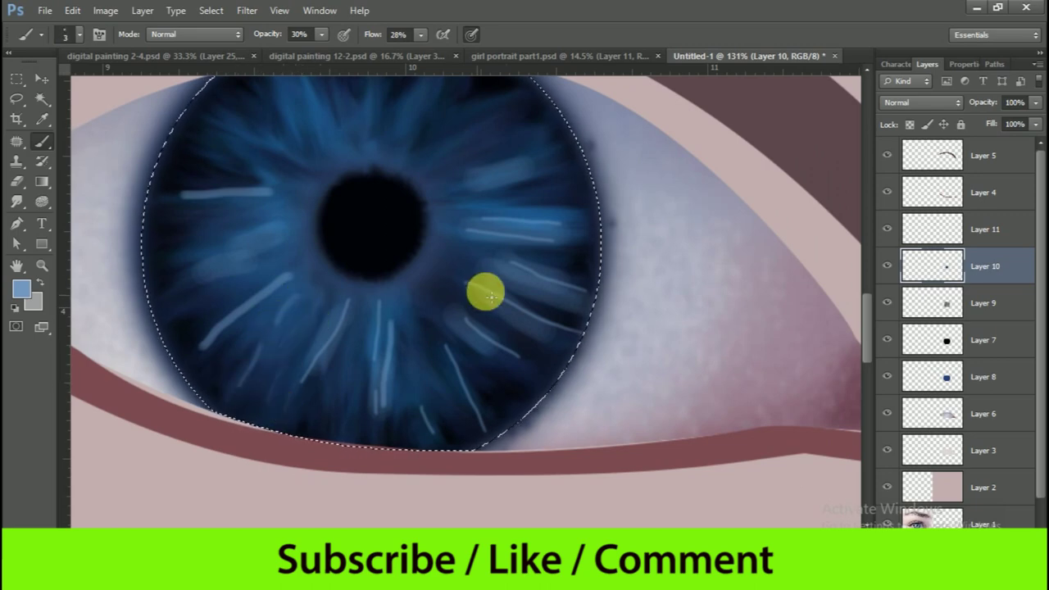
scroll(454, 131, up, 2)
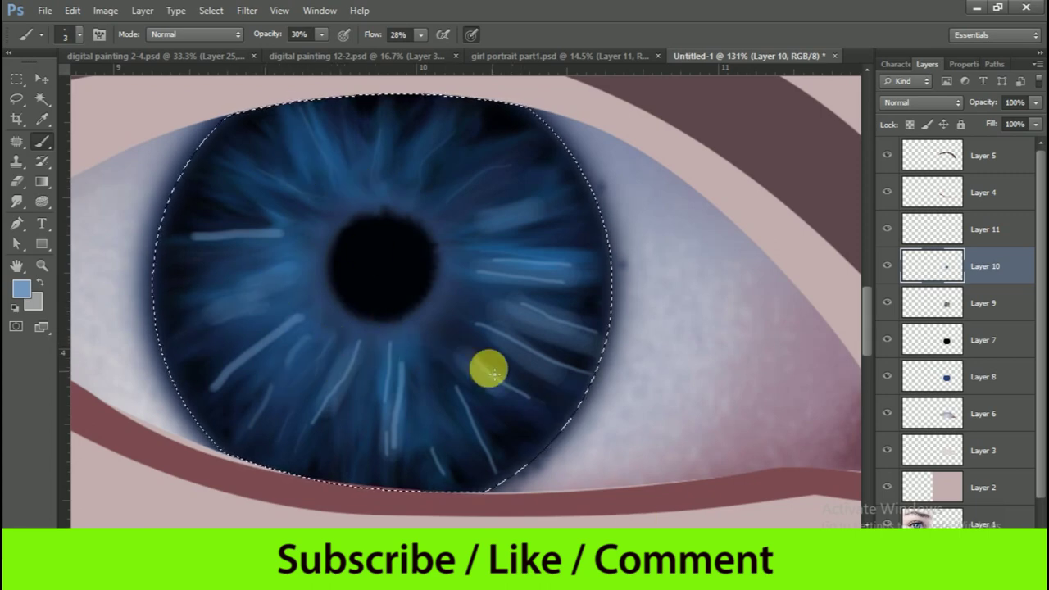
scroll(473, 300, down, 2)
scroll(474, 300, up, 1)
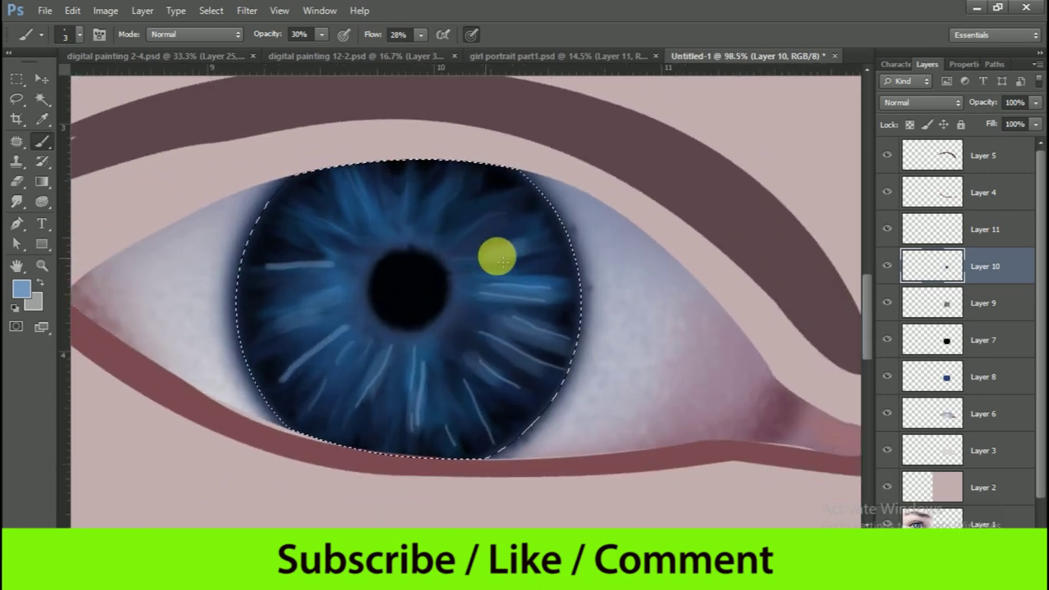
click(24, 205)
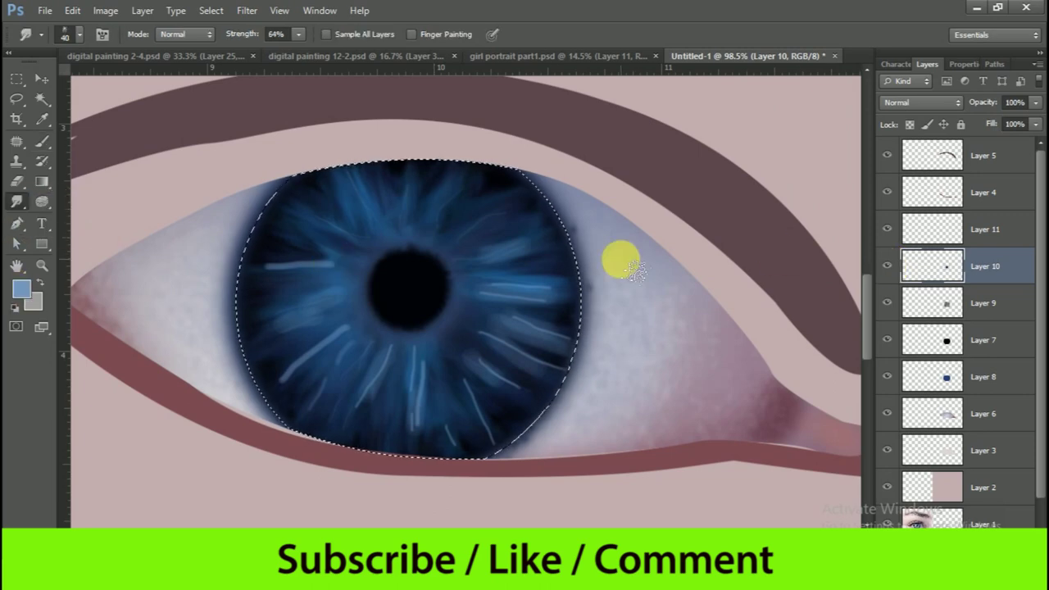
- Smear the light-blue streaks into soft fibres around the iris, then select Layer 11
scroll(639, 365, up, 2)
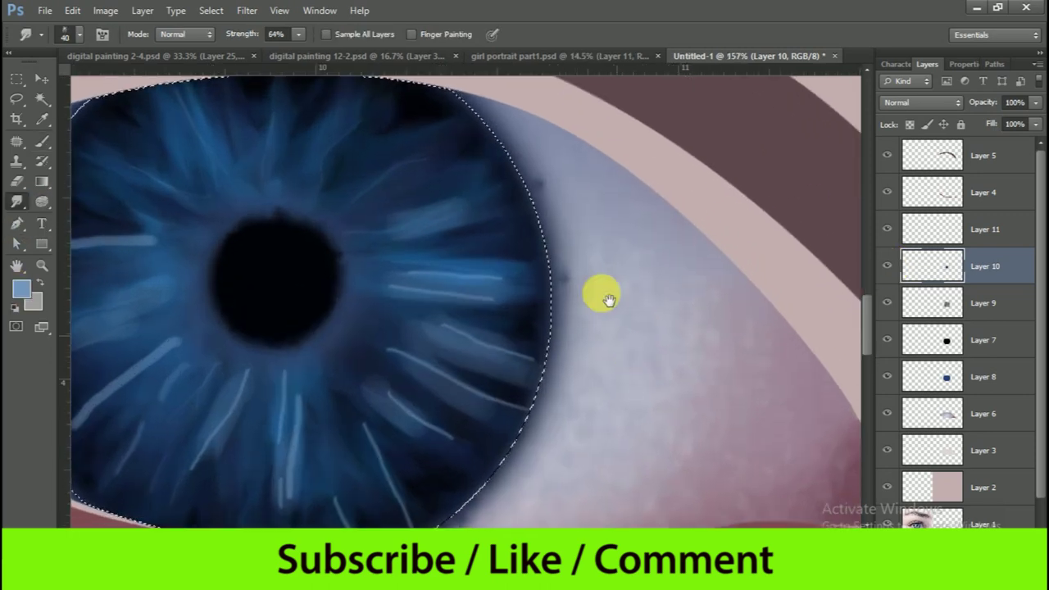
mouse_move(538, 255)
mouse_down()
mouse_move(368, 262)
mouse_move(510, 244)
mouse_move(529, 225)
mouse_move(414, 259)
mouse_move(399, 297)
mouse_move(498, 347)
mouse_up()
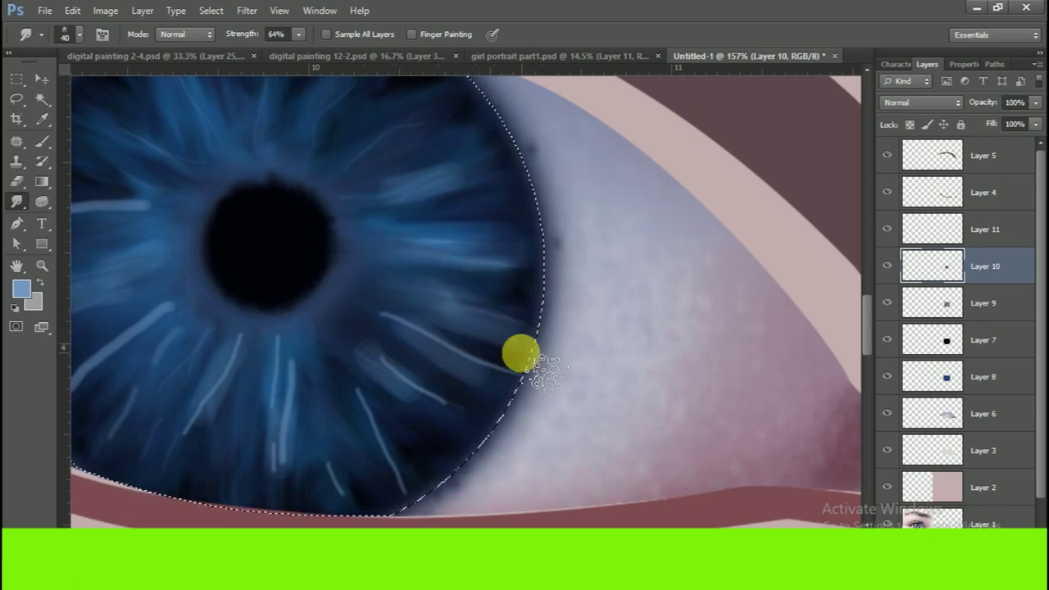
mouse_move(476, 373)
mouse_down()
mouse_move(455, 385)
mouse_move(443, 463)
mouse_move(429, 410)
mouse_move(347, 382)
mouse_move(394, 451)
mouse_move(414, 508)
mouse_move(529, 286)
mouse_move(520, 398)
mouse_move(410, 428)
mouse_move(427, 363)
mouse_move(375, 300)
mouse_move(304, 421)
mouse_move(391, 267)
mouse_move(358, 248)
mouse_move(243, 323)
mouse_move(265, 402)
mouse_move(363, 273)
mouse_move(271, 346)
mouse_move(421, 246)
mouse_move(339, 307)
mouse_up()
mouse_move(446, 301)
mouse_down()
mouse_move(428, 222)
mouse_move(555, 257)
mouse_move(803, 281)
mouse_move(730, 352)
mouse_move(536, 312)
mouse_move(566, 272)
mouse_move(124, 300)
mouse_move(251, 316)
mouse_move(434, 250)
mouse_up()
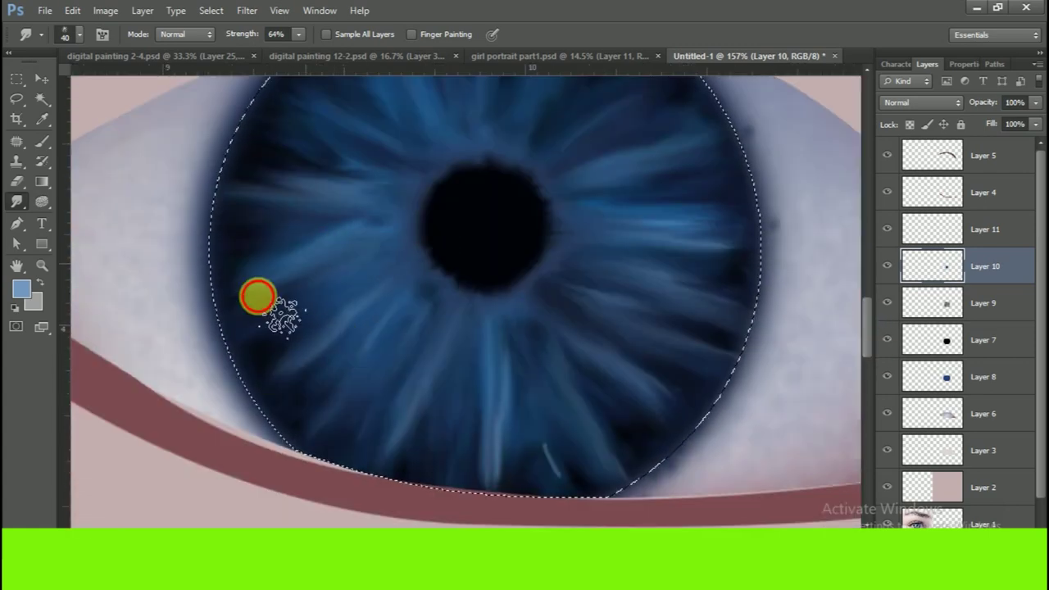
scroll(581, 356, down, 3)
scroll(579, 402, down, 2)
drag(578, 392, 677, 196)
scroll(665, 211, down, 2)
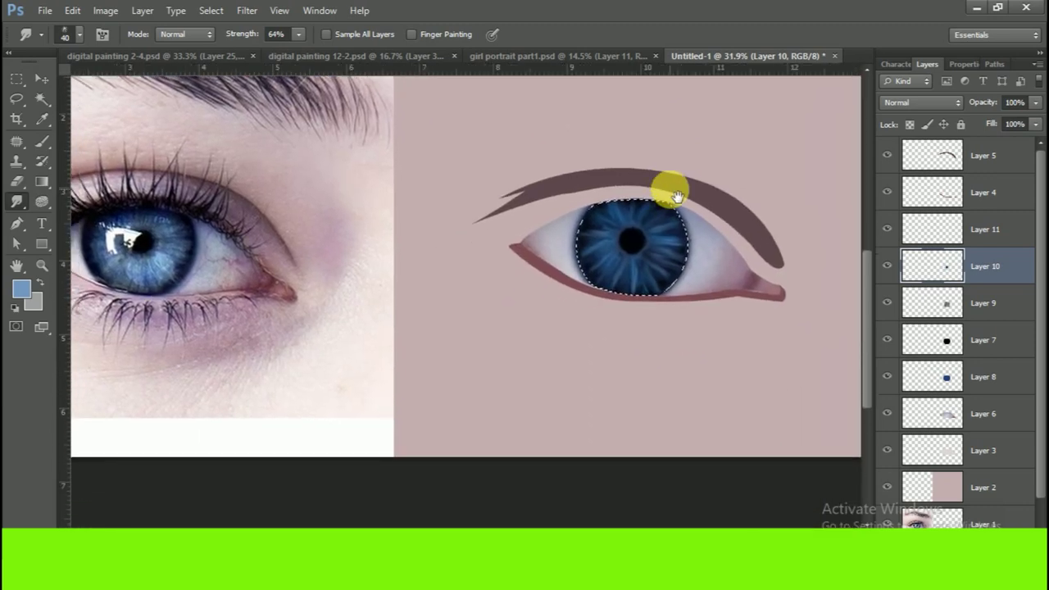
click(979, 231)
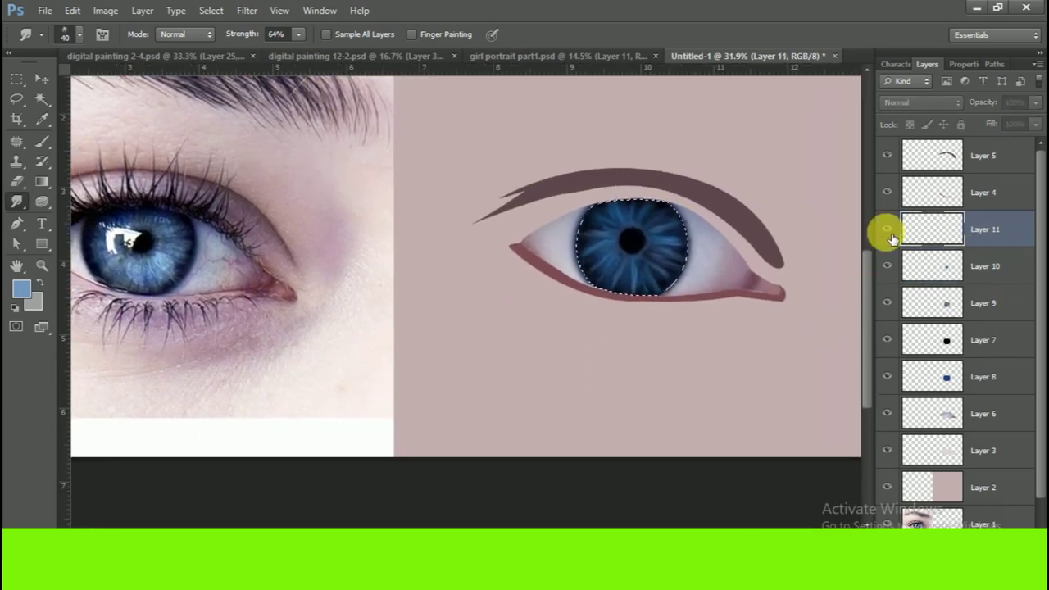
- Load a 250 px Brush with navy #3b5874 sampled from the reference iris, Color Picker open
click(43, 144)
click(41, 34)
click(713, 381)
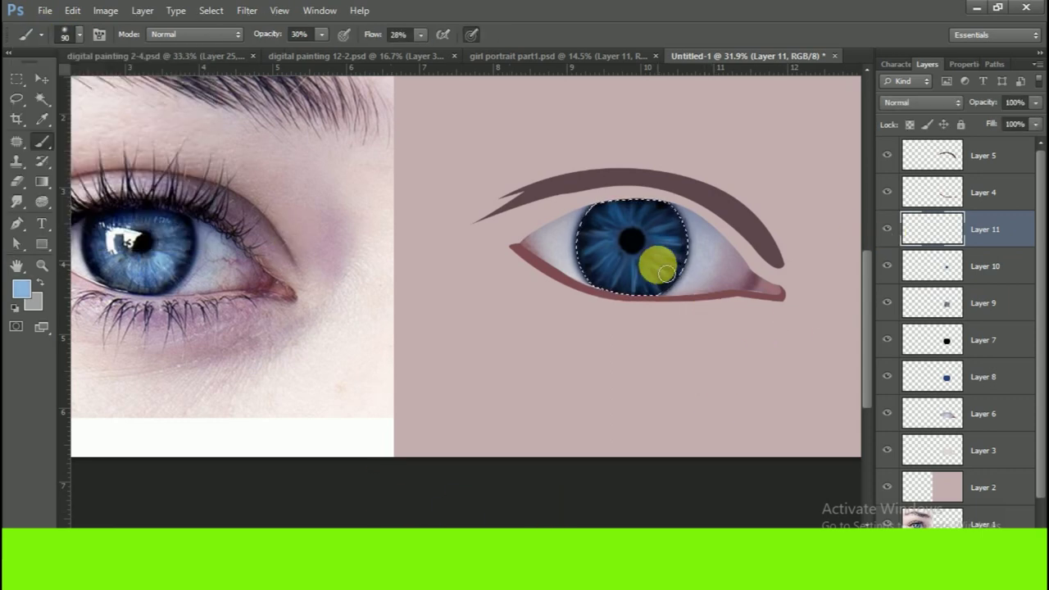
alt+click(187, 262)
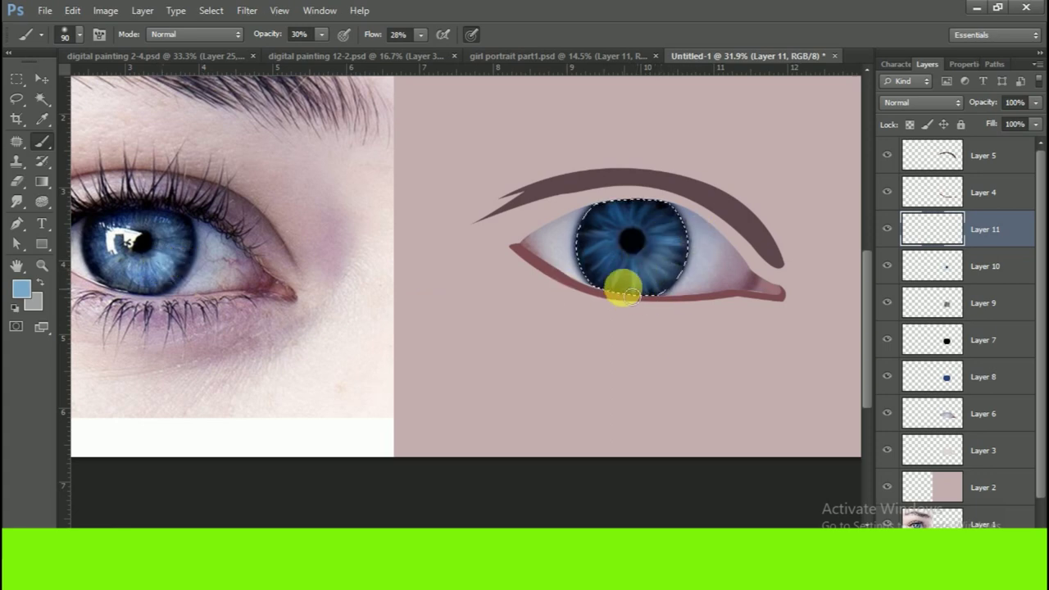
alt+click(117, 215)
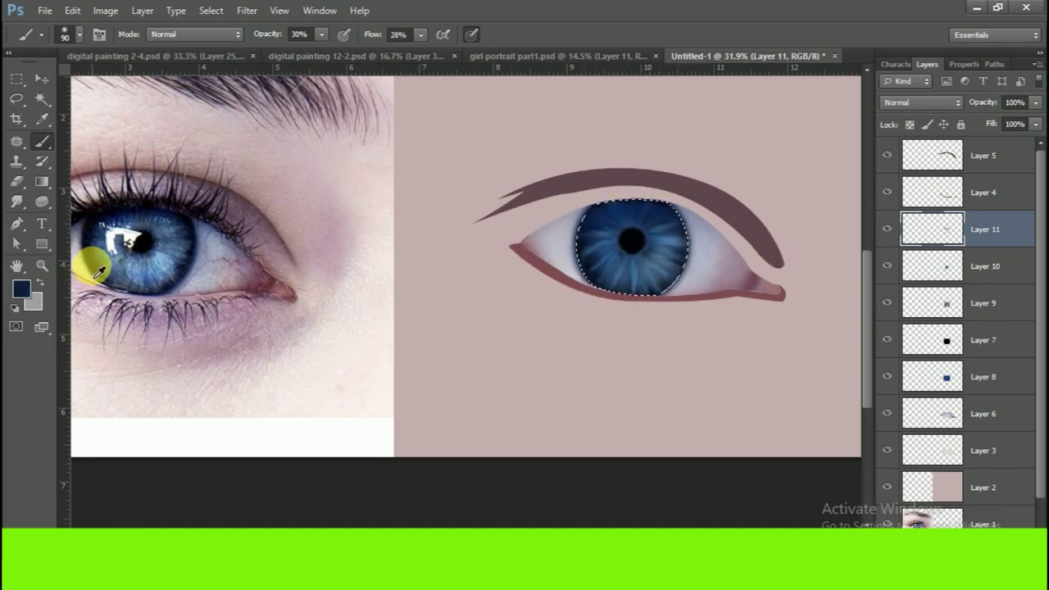
key(bracketright)
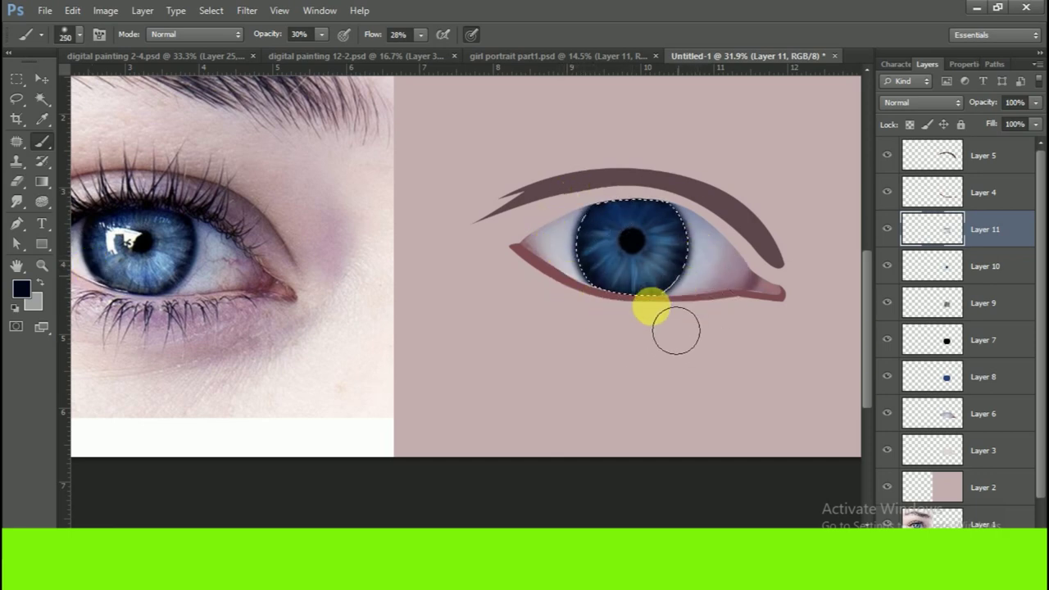
click(21, 289)
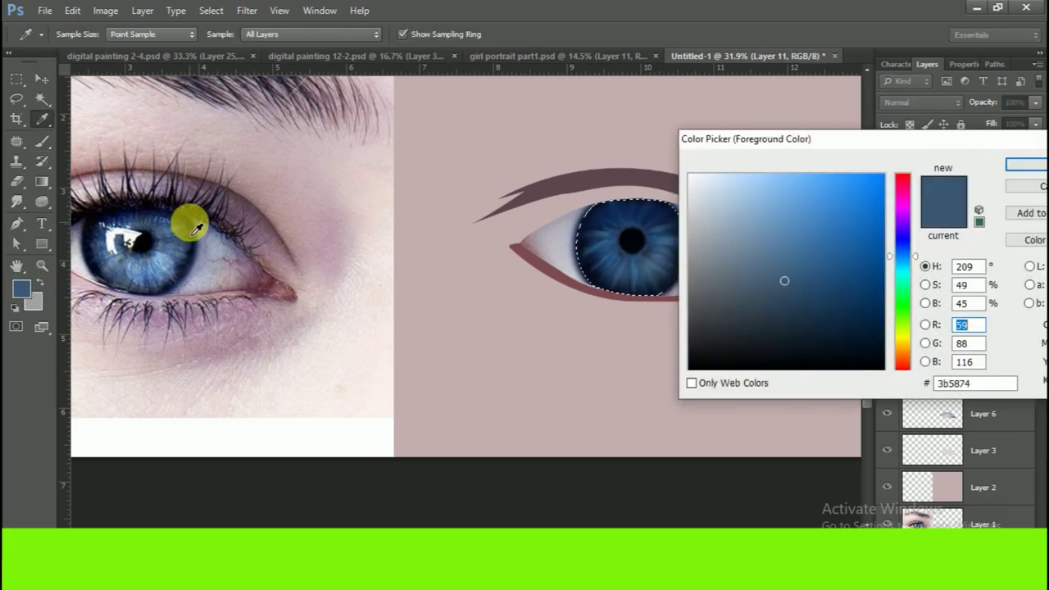
- Paint black strokes along the upper and lower lid rims at full brush opacity and flow
click(141, 240)
click(1026, 166)
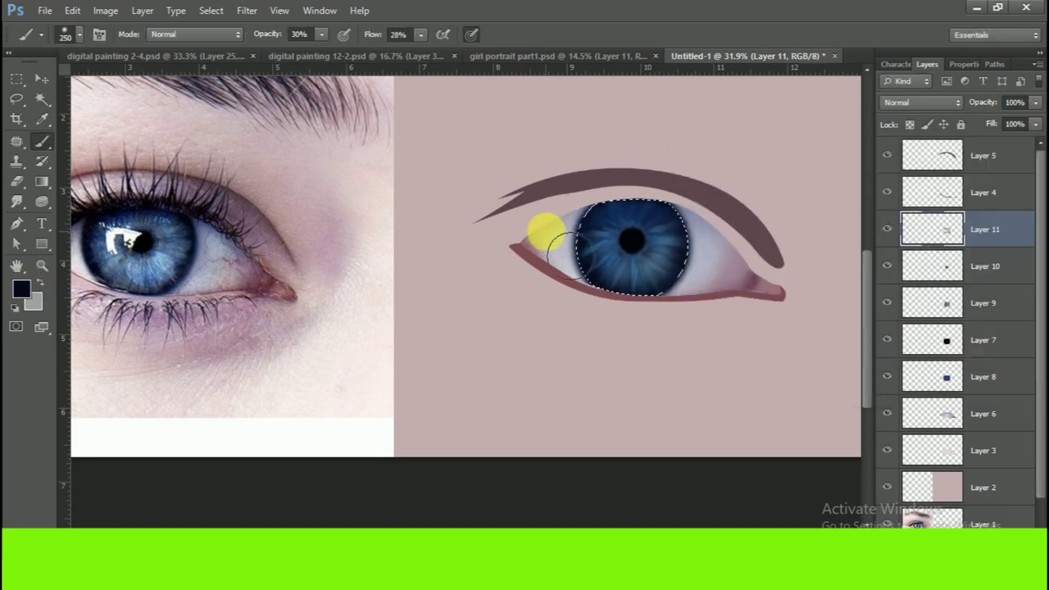
drag(322, 33, 483, 34)
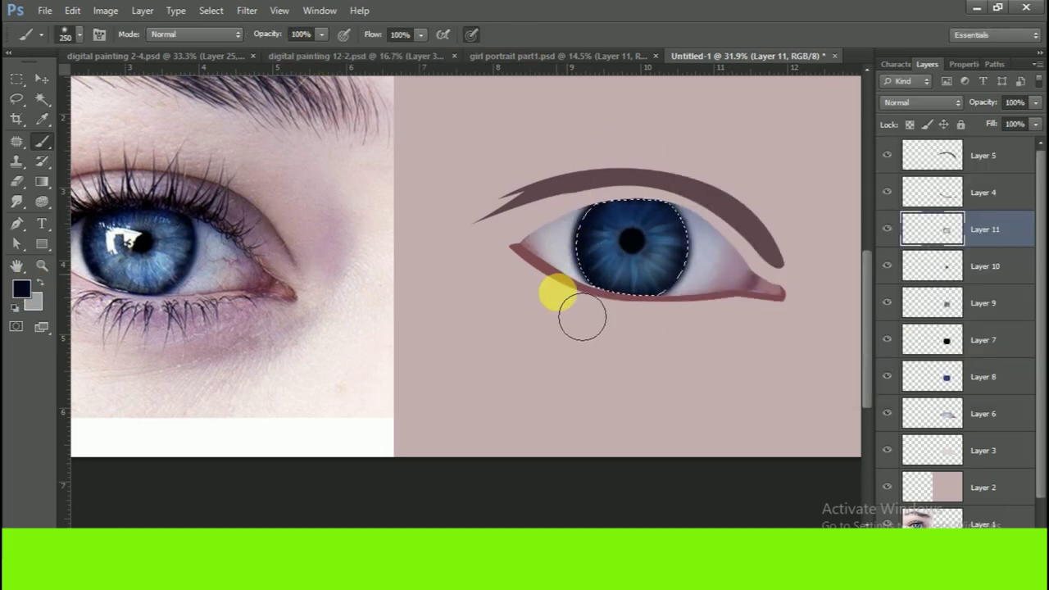
click(22, 289)
click(1026, 165)
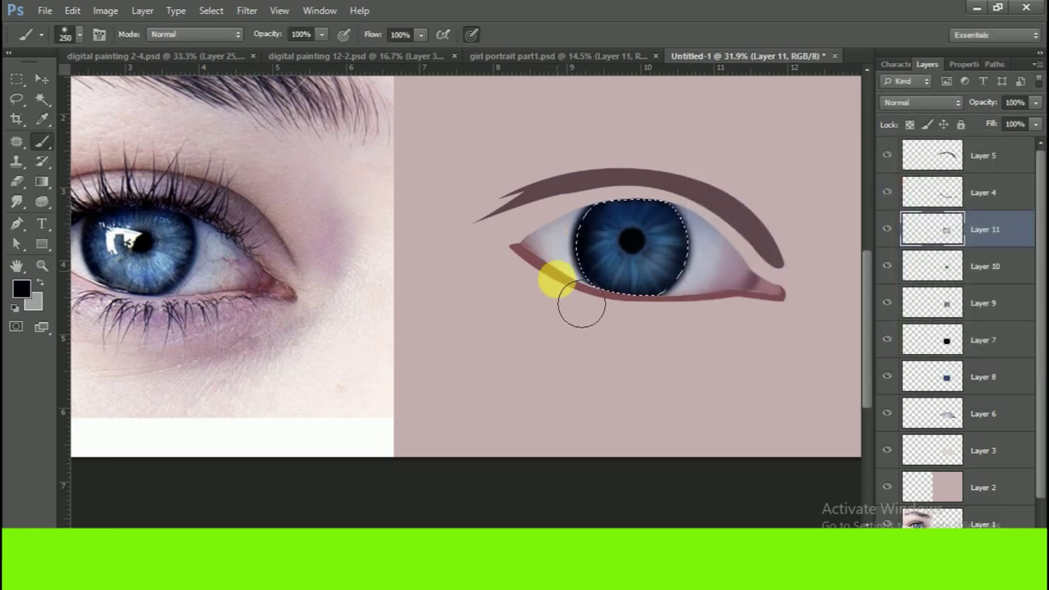
drag(579, 300, 733, 311)
drag(728, 216, 449, 261)
- Paint reference-sampled lighter blue over the iris, then set the brush to 45% opacity, 24% flow
alt+click(175, 234)
drag(598, 251, 628, 264)
drag(311, 56, 278, 51)
drag(420, 35, 357, 51)
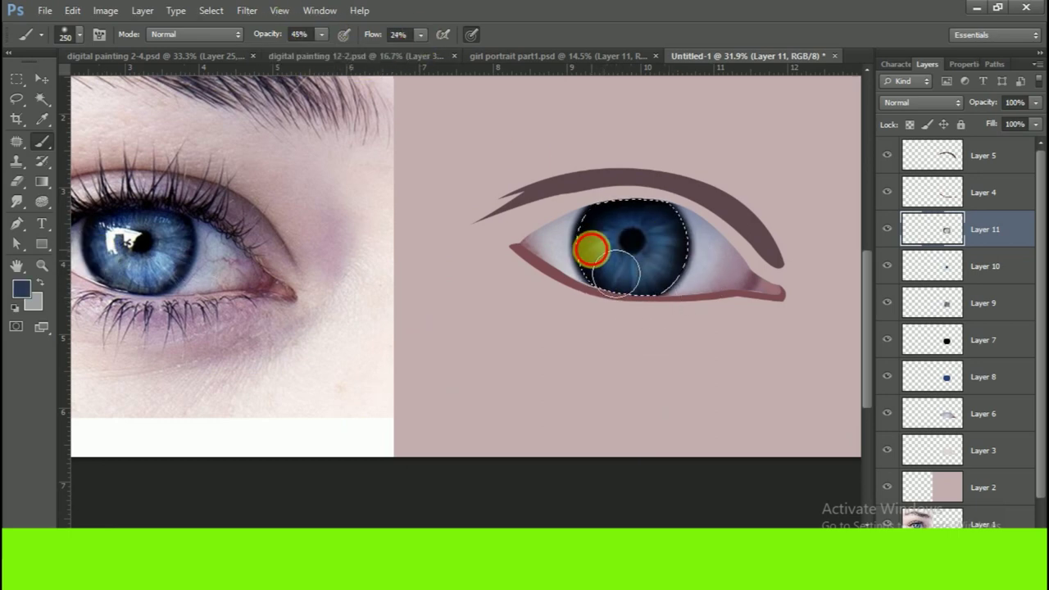
- Set the foreground colour to white and shrink the brush to 150
click(22, 291)
drag(740, 329, 695, 156)
click(1026, 165)
key(ctrl+shift+alt+n)
key(bracketleft)
key(bracketleft)
key(bracketleft)
- Add a new empty layer, try smudging, then resample blue from the photo's iris
click(662, 221)
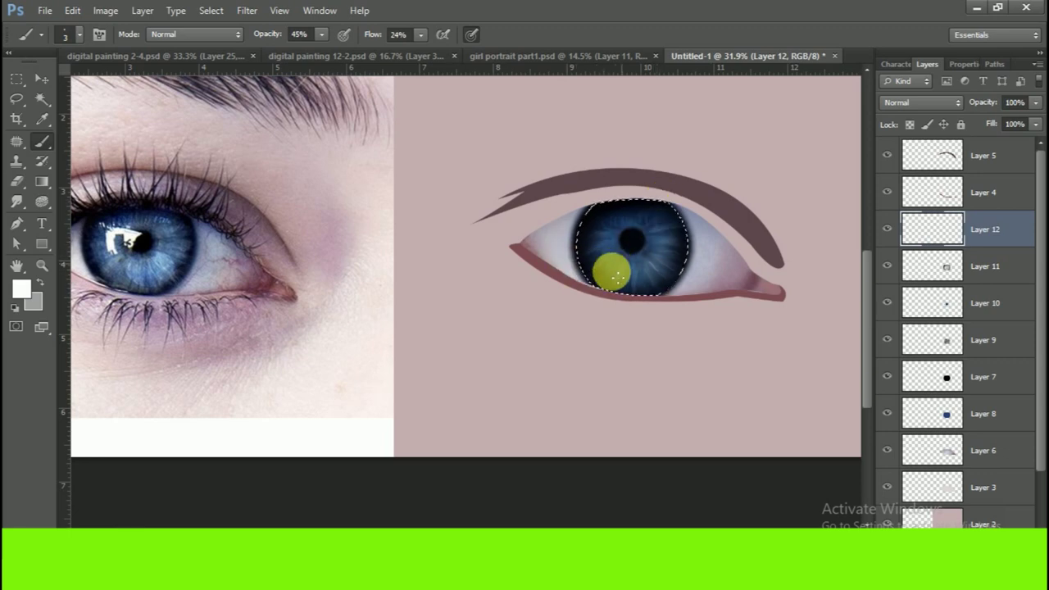
click(17, 200)
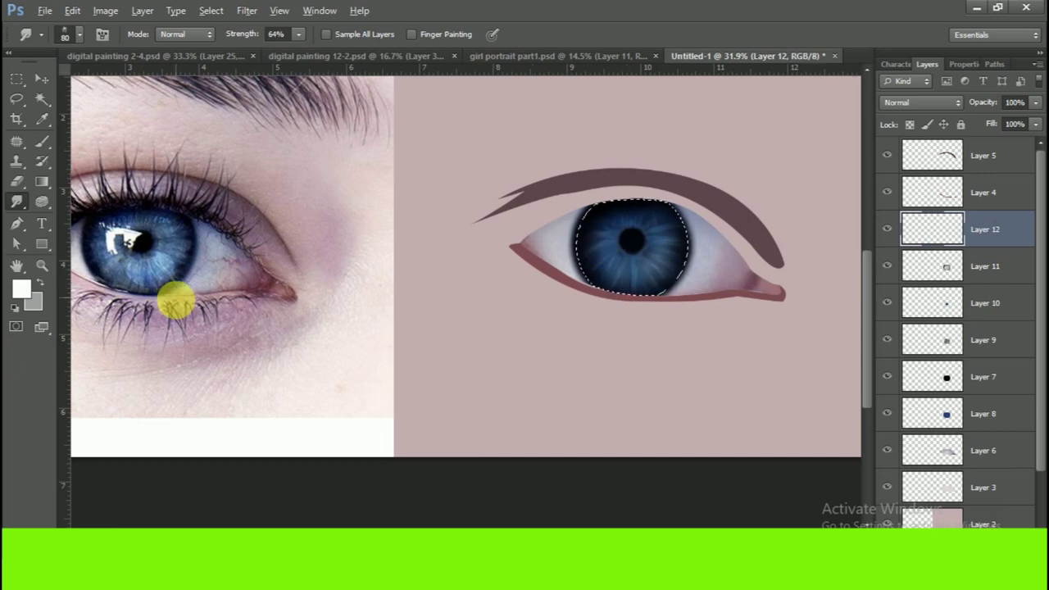
click(42, 141)
alt+click(146, 279)
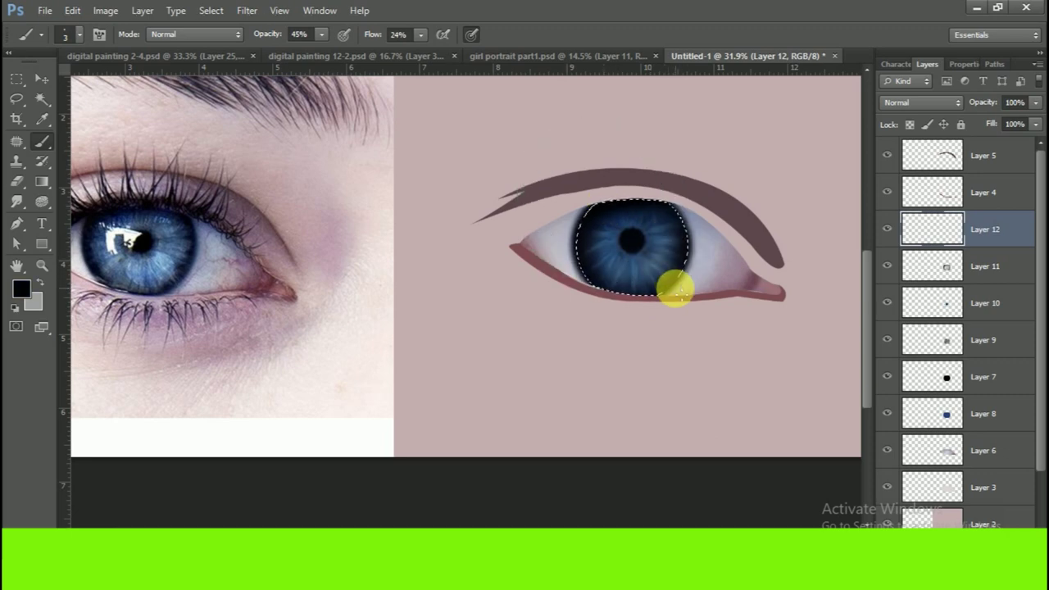
- Zoom in and paint thin dark fibre strokes around the right and lower-left iris edge
scroll(681, 281, up, 5)
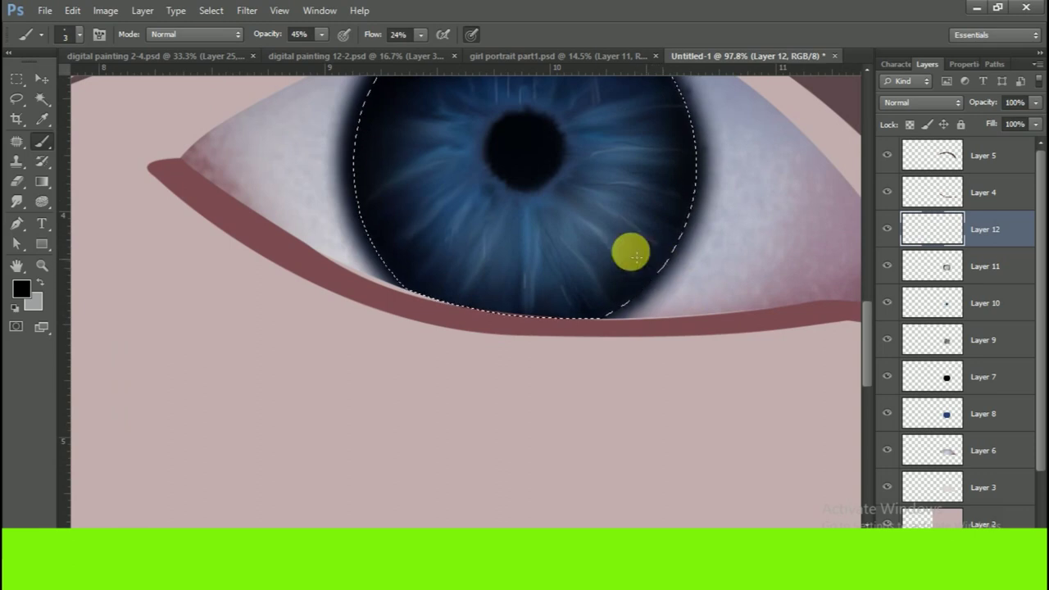
drag(330, 57, 364, 58)
drag(419, 35, 445, 52)
mouse_move(616, 227)
mouse_down()
mouse_move(648, 245)
mouse_move(680, 176)
mouse_up()
drag(406, 255, 415, 246)
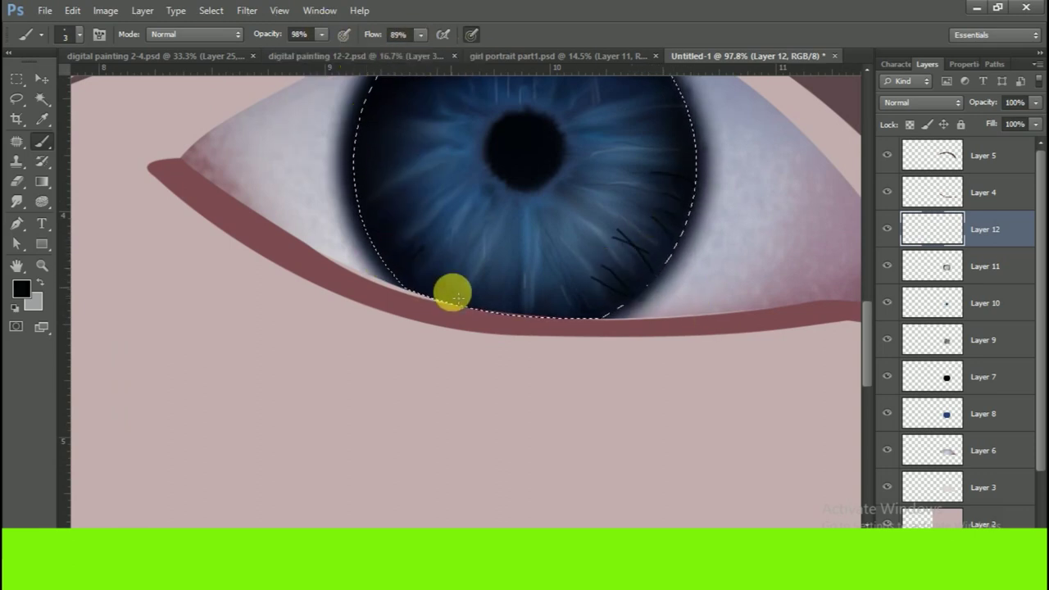
drag(452, 276, 459, 258)
- Smudge the fibre strokes with a smaller tip to blend the lower iris edges into the blue
key(r)
key(bracketleft)
key(bracketleft)
key(bracketleft)
mouse_move(631, 293)
mouse_down()
mouse_move(606, 227)
mouse_move(655, 275)
mouse_up()
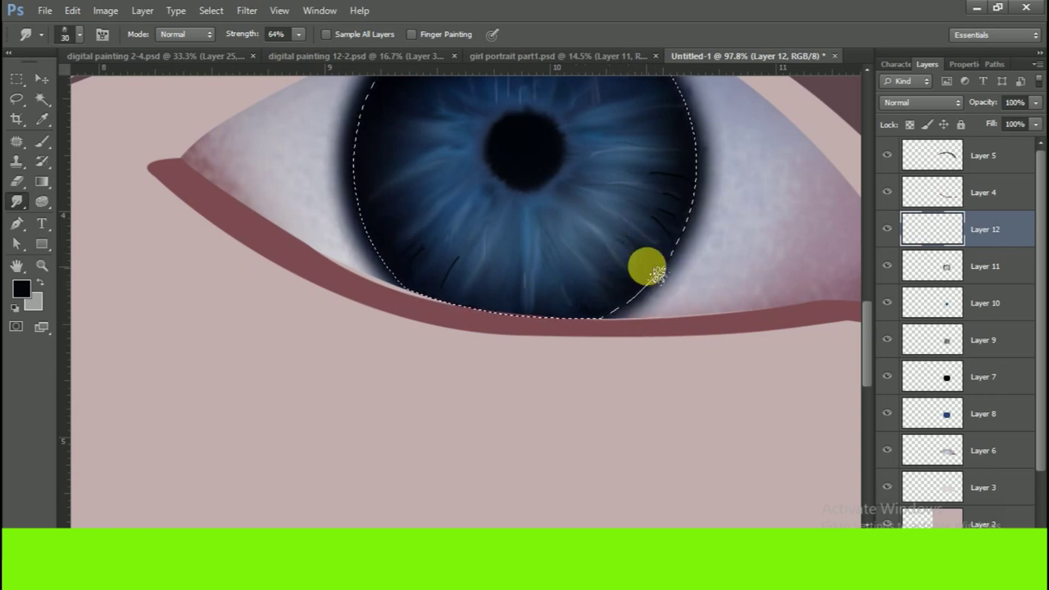
drag(719, 232, 703, 297)
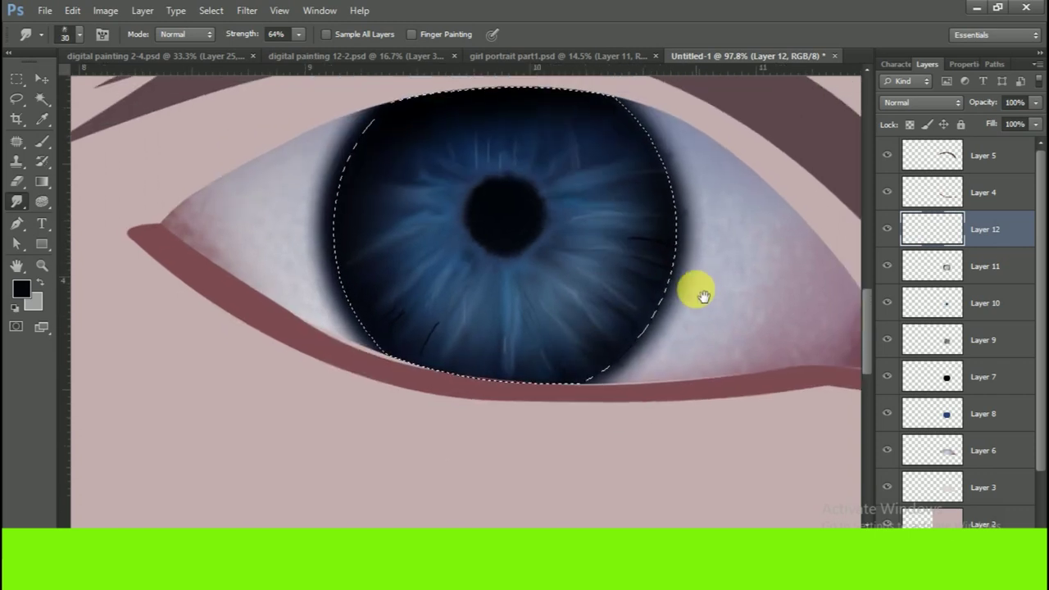
mouse_move(374, 379)
mouse_down()
mouse_move(416, 377)
mouse_move(403, 317)
mouse_move(346, 311)
mouse_move(403, 325)
mouse_move(427, 368)
mouse_move(576, 366)
mouse_move(628, 391)
mouse_move(632, 323)
mouse_move(576, 292)
mouse_move(660, 311)
mouse_move(599, 252)
mouse_move(578, 246)
mouse_move(527, 307)
mouse_move(630, 306)
mouse_move(491, 302)
mouse_move(679, 235)
mouse_move(625, 229)
mouse_up()
scroll(532, 159, down, 2)
scroll(593, 282, down, 4)
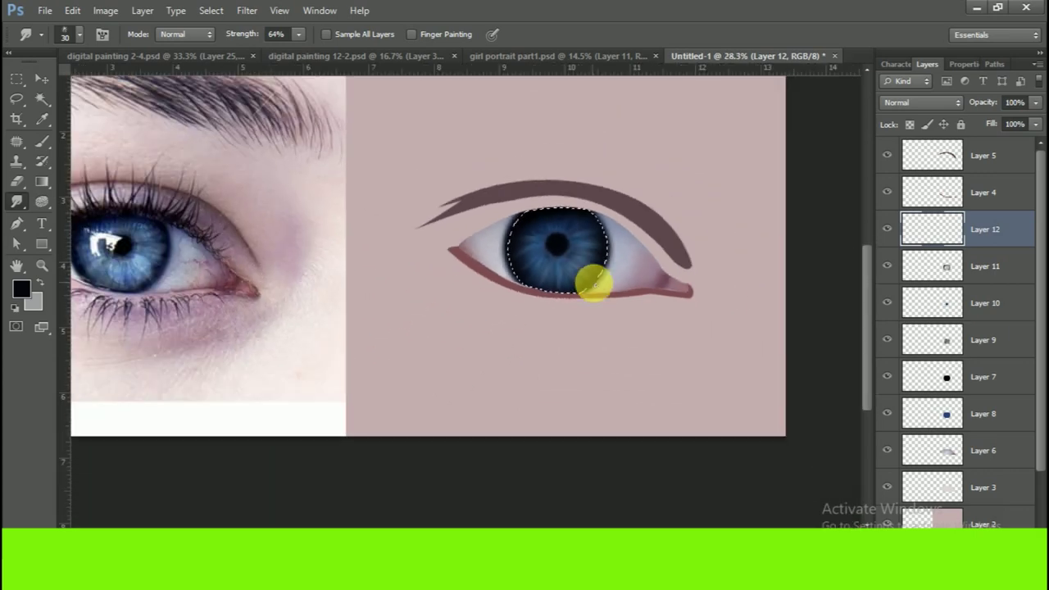
scroll(593, 283, up, 1)
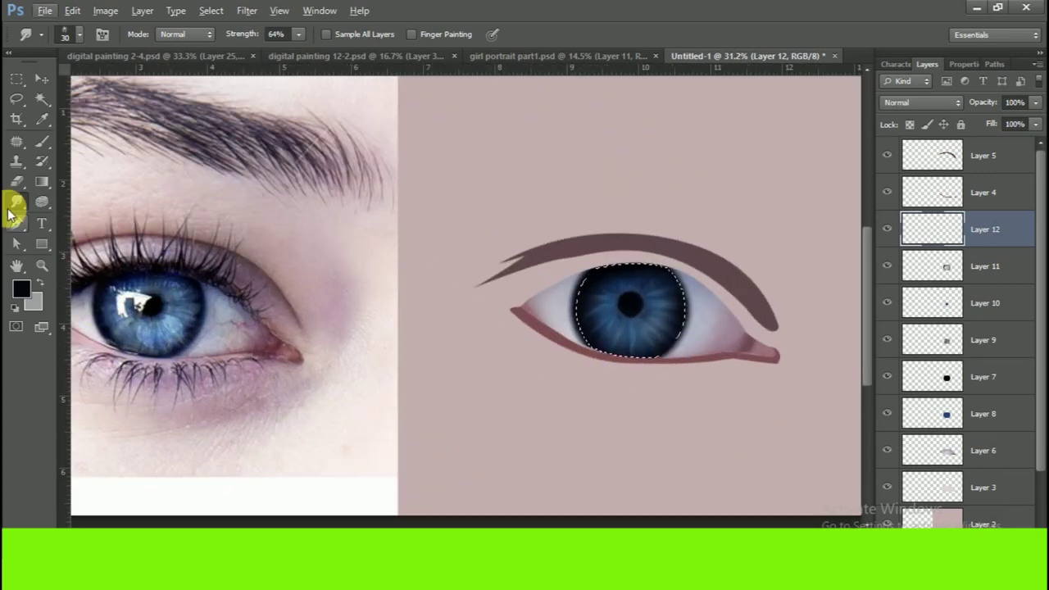
- Sample dark navy from the reference iris and lower Layer 11's opacity to 90%
click(42, 141)
alt+click(187, 281)
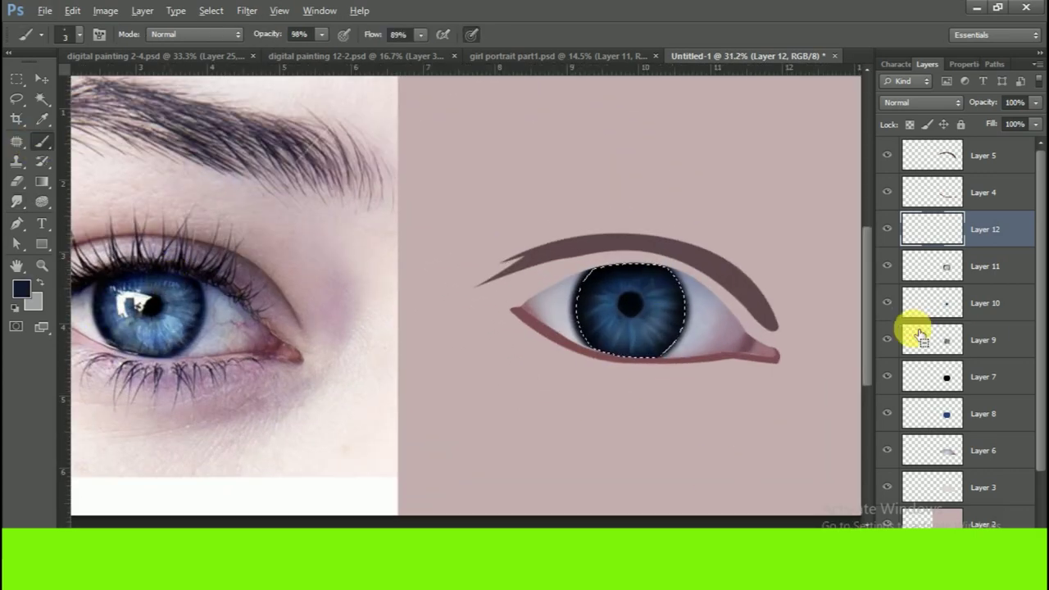
click(984, 266)
drag(1036, 103, 1017, 123)
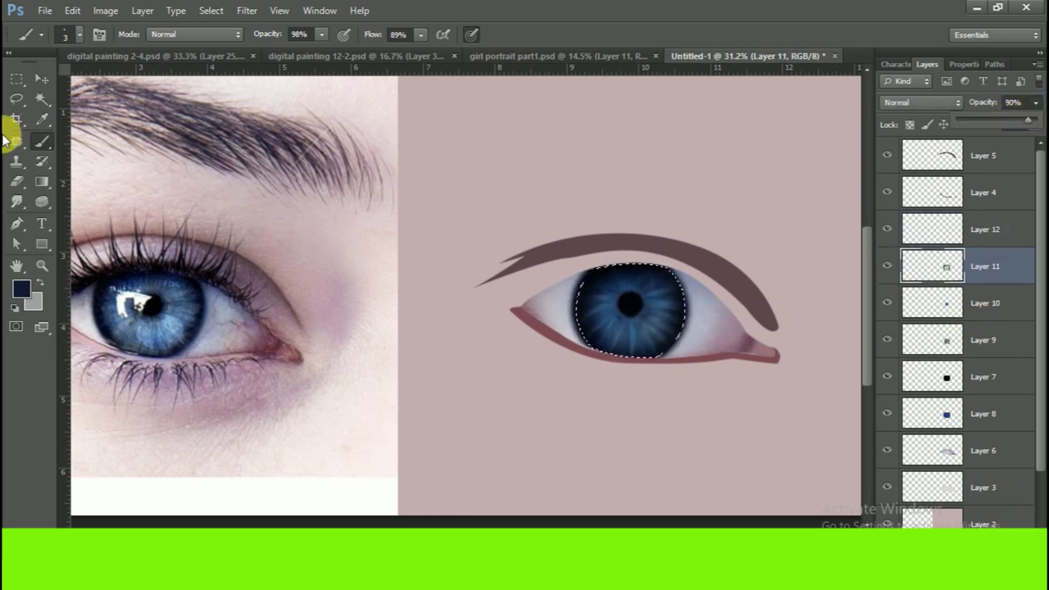
click(42, 78)
- Add a new layer above Layer 12 and draw the catchlight outline as a selection
click(1015, 236)
key(ctrl+shift+alt+n)
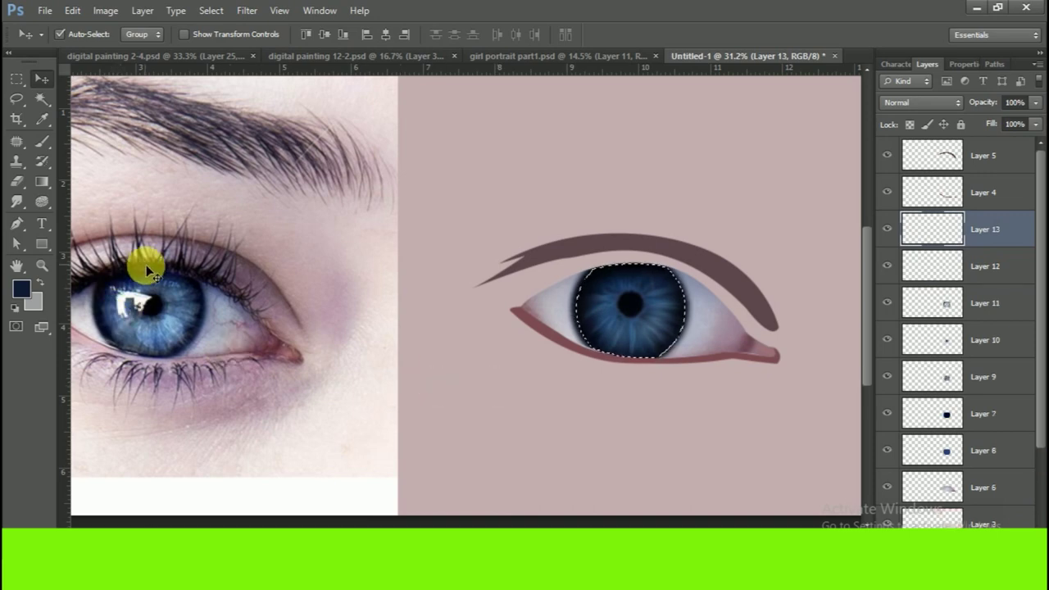
key(p)
drag(607, 343, 606, 302)
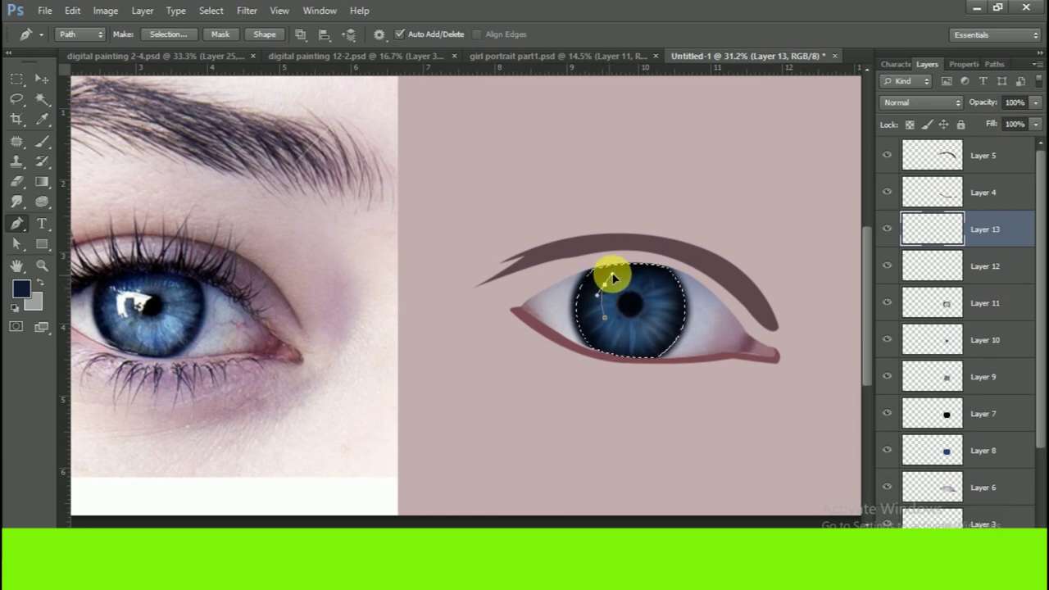
drag(604, 285, 623, 305)
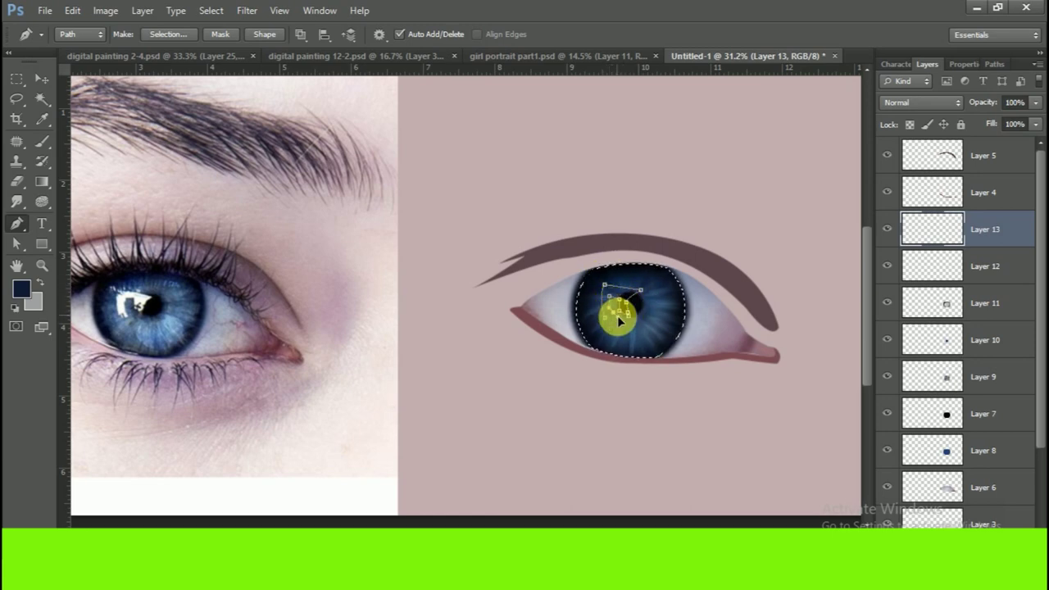
key(ctrl+Return)
- Fill the catchlight selection with near-white sampled from the reference eye's highlight
click(19, 287)
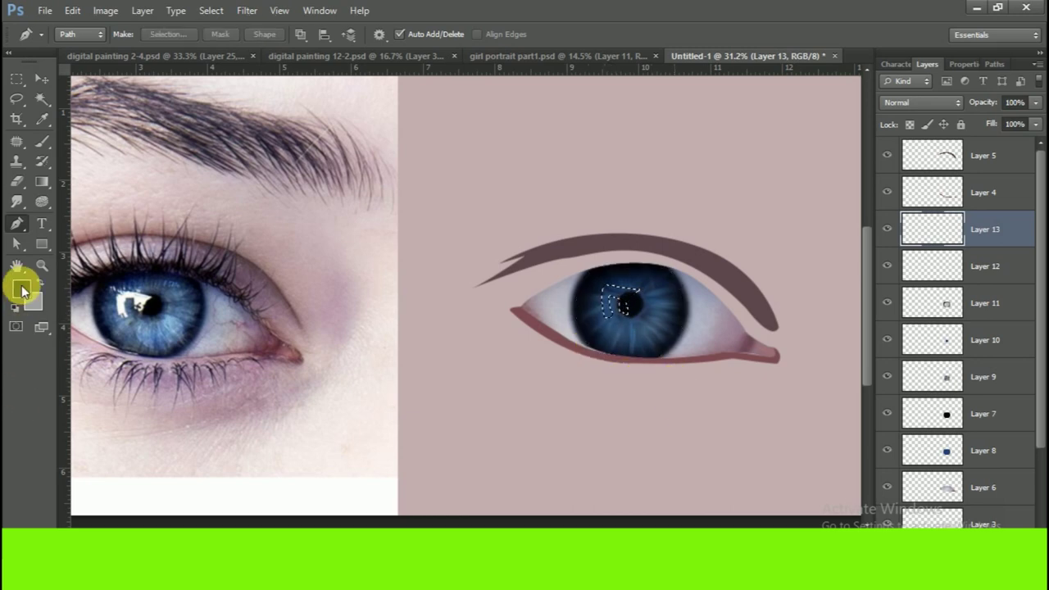
click(118, 293)
click(1024, 159)
key(alt+BackSpace)
key(ctrl+d)
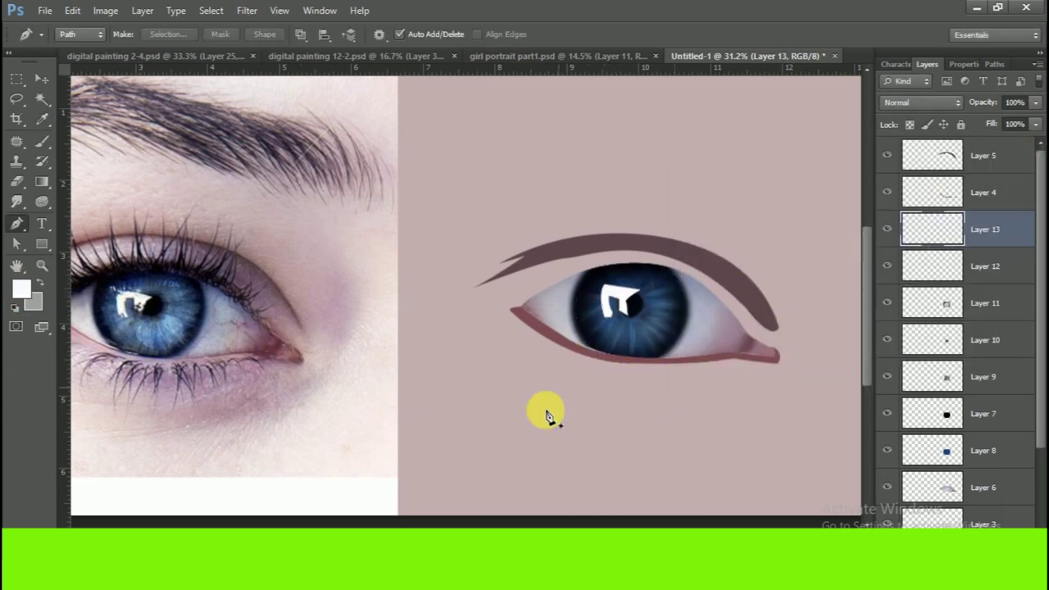
key(b)
scroll(590, 293, up, 3)
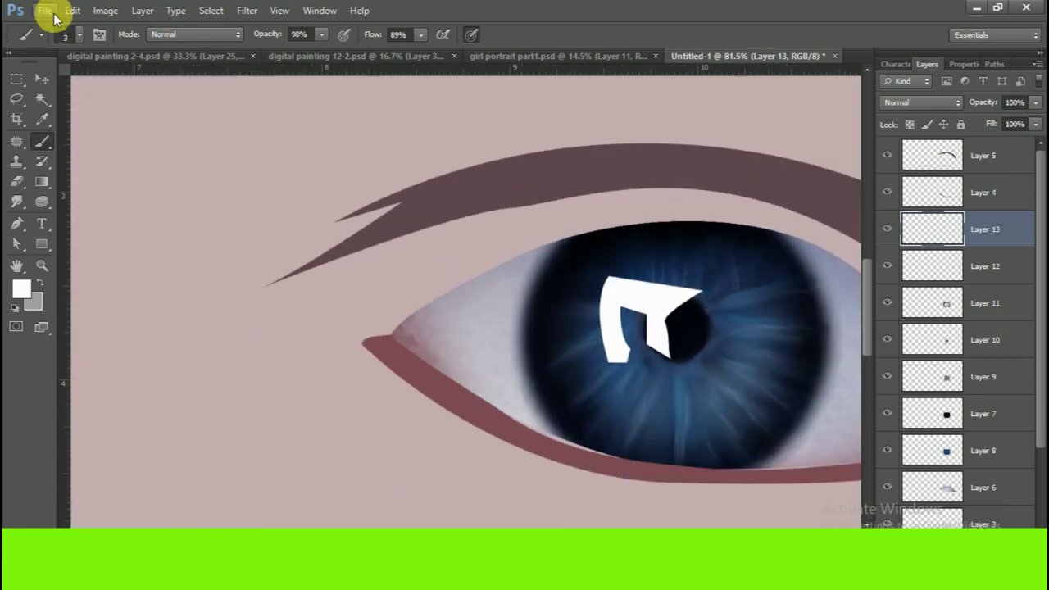
- Pick a different brush preset and zoom in and out over the catchlight
click(64, 35)
click(65, 157)
click(609, 274)
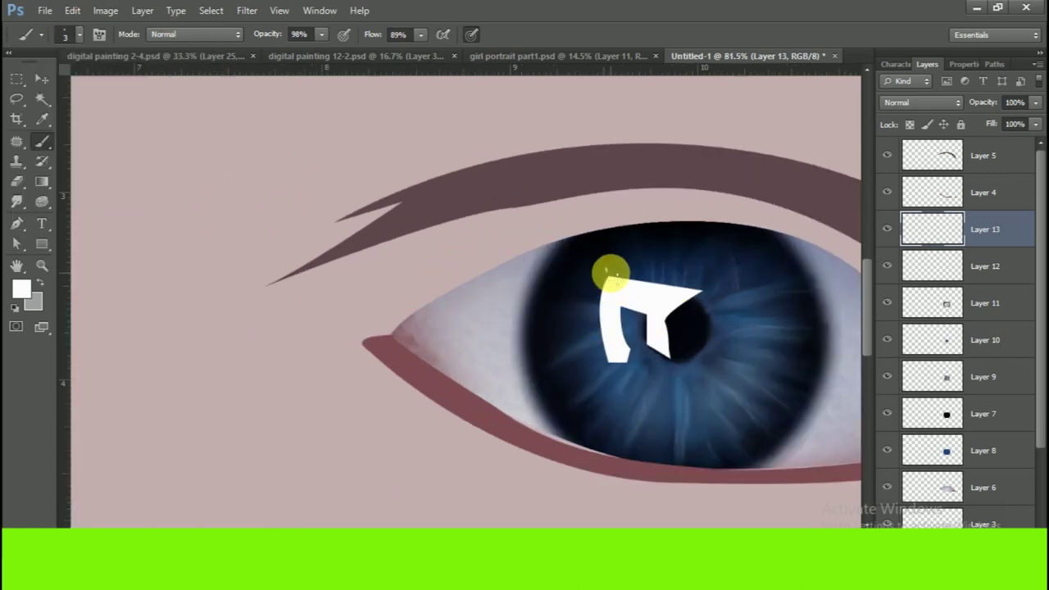
scroll(604, 286, down, 3)
scroll(606, 283, up, 3)
scroll(599, 270, down, 3)
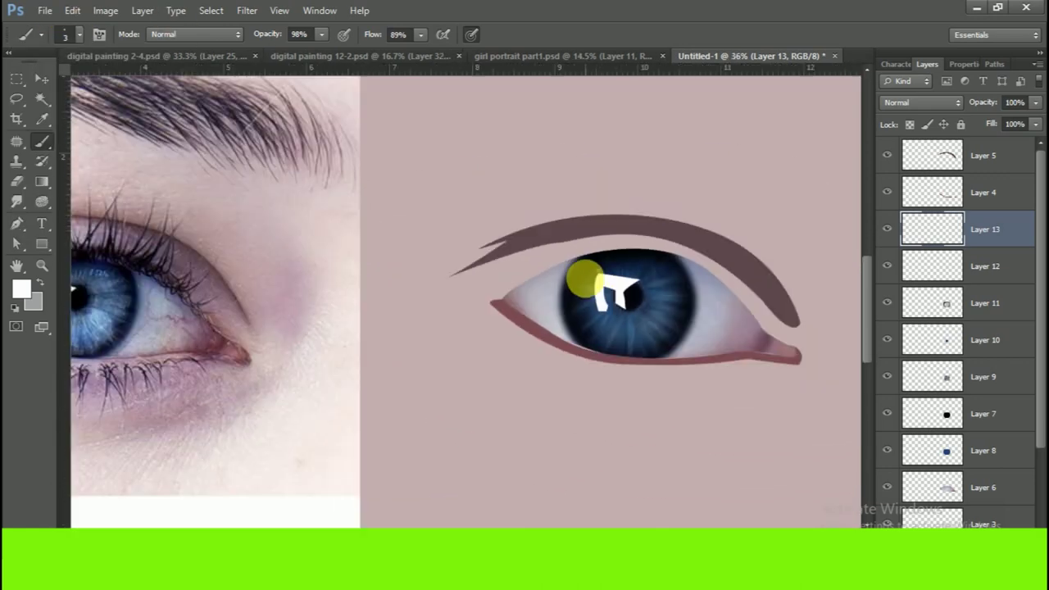
scroll(584, 276, down, 1)
scroll(599, 273, up, 3)
scroll(613, 270, down, 2)
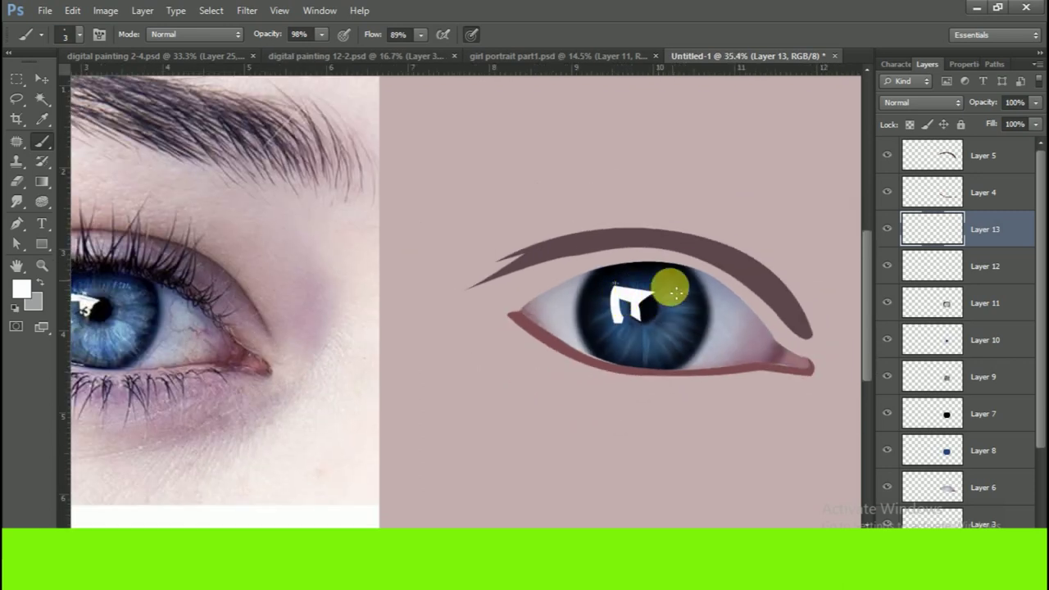
scroll(627, 335, down, 2)
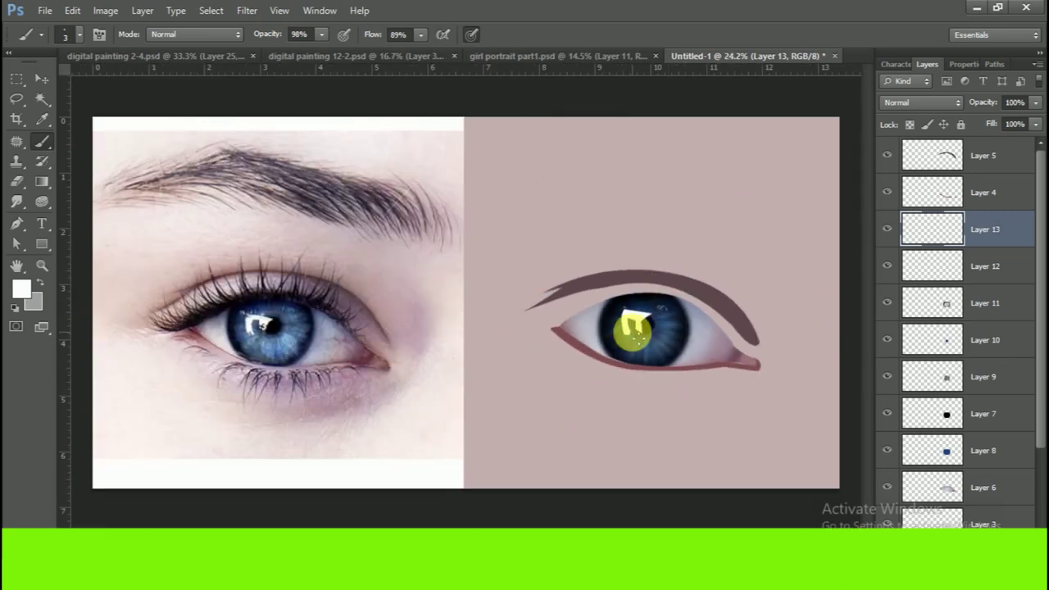
scroll(651, 322, up, 3)
scroll(653, 287, down, 2)
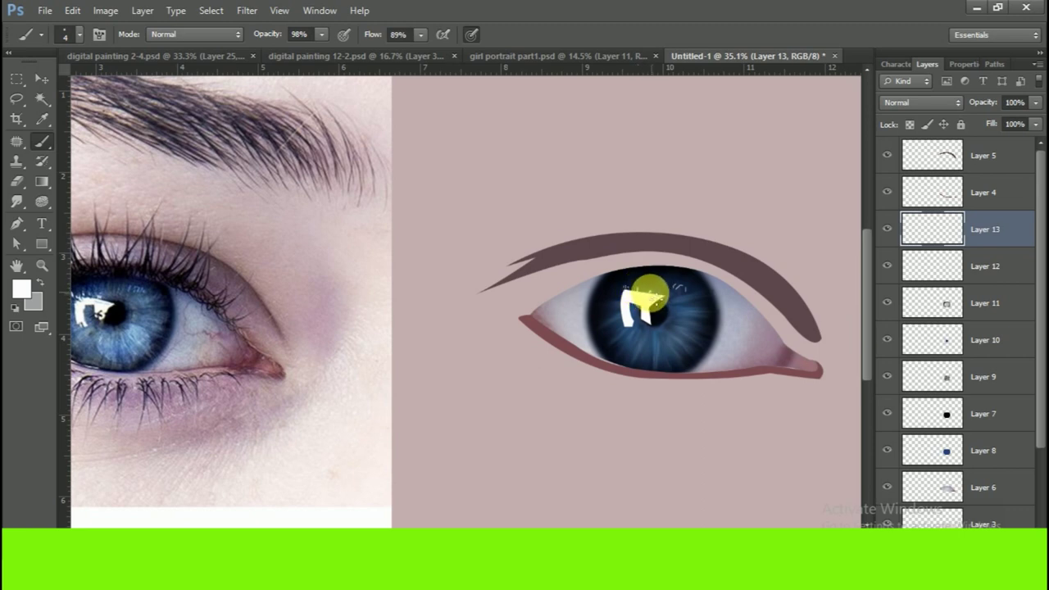
- Set up a larger Eraser at 47% flow, keeping Layer 13 at full opacity after testing 41%
click(17, 181)
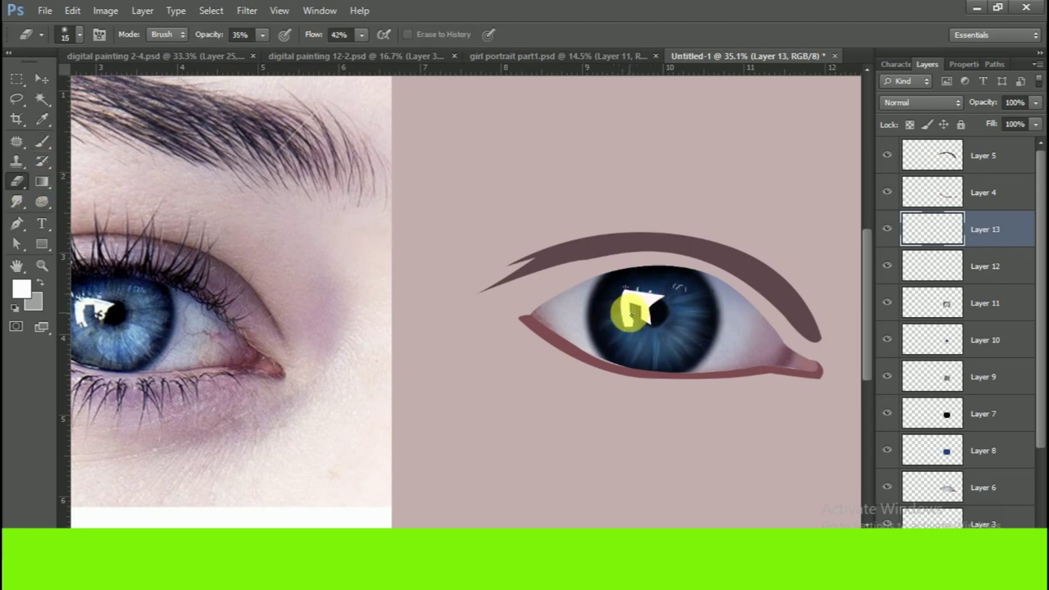
drag(360, 35, 414, 52)
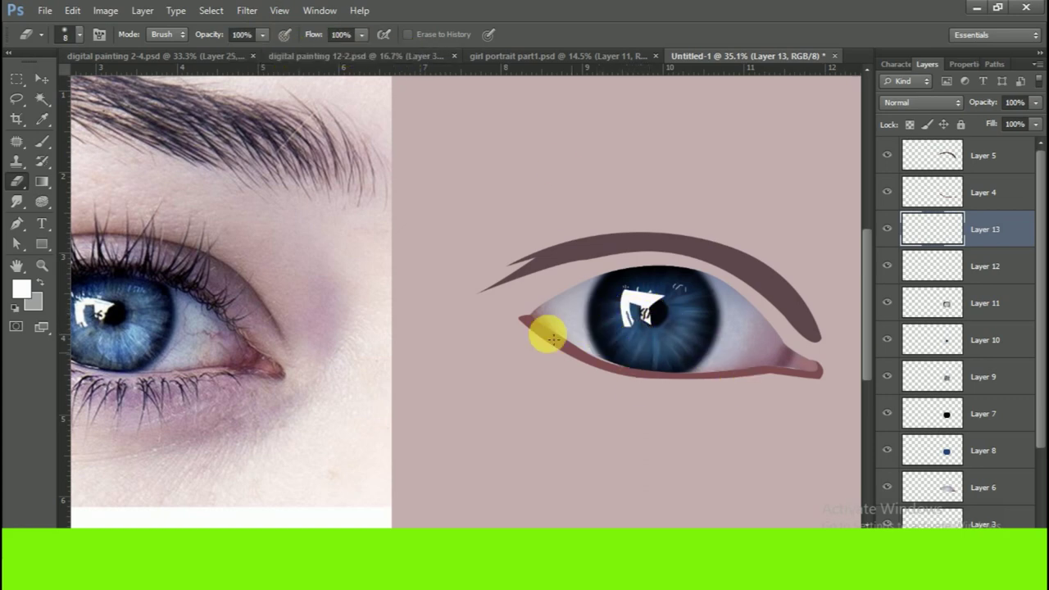
click(41, 79)
click(1036, 102)
drag(1010, 121, 992, 120)
click(16, 181)
key(bracketright)
key(bracketright)
key(bracketright)
click(1035, 103)
drag(1030, 122, 1045, 122)
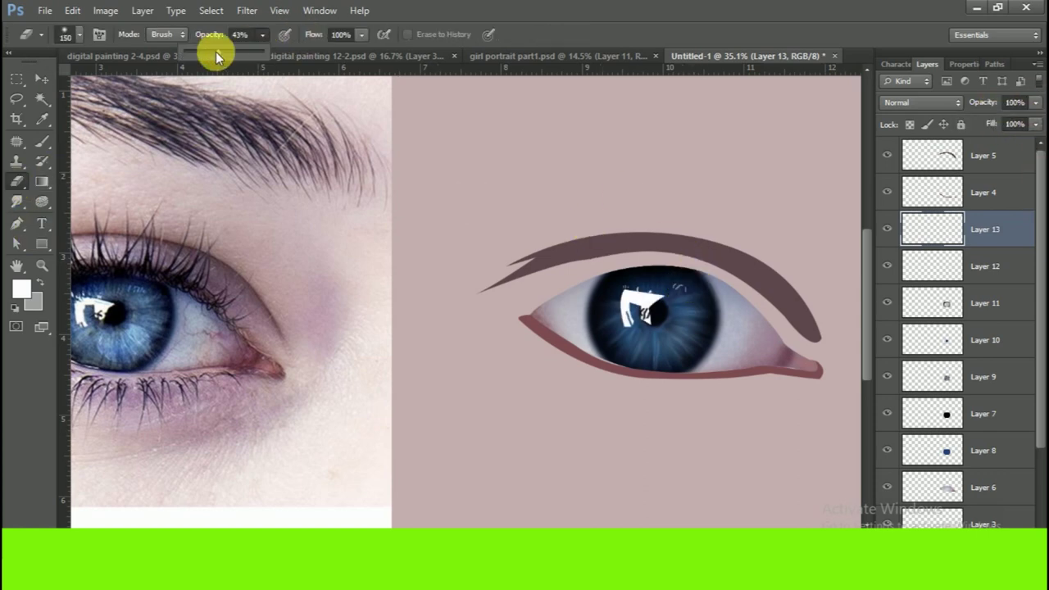
drag(322, 52, 320, 52)
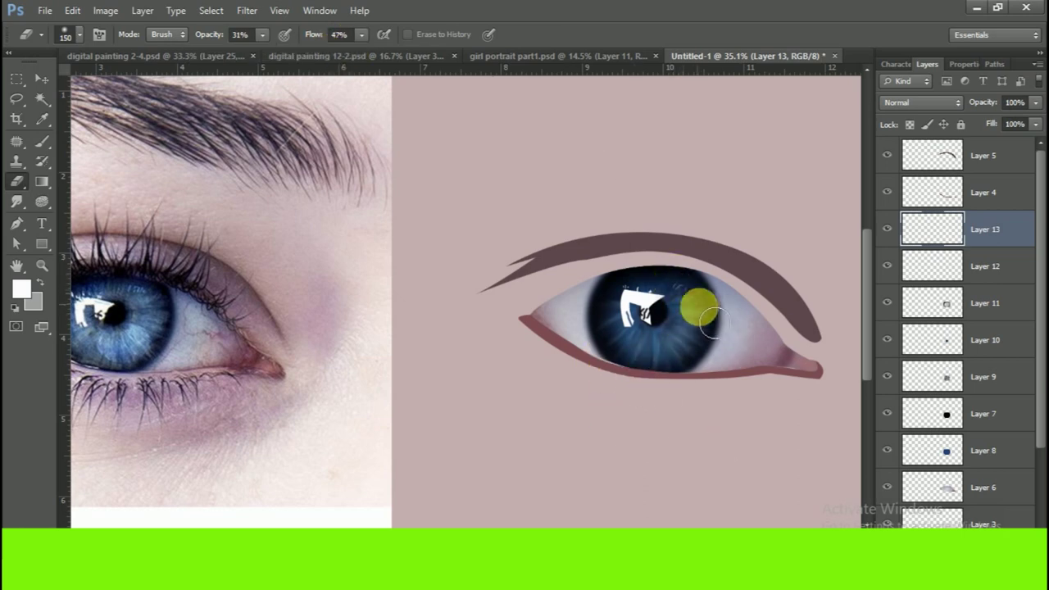
- Blur the edges of the white catchlight to soften it
drag(654, 282, 719, 287)
click(17, 201)
click(74, 201)
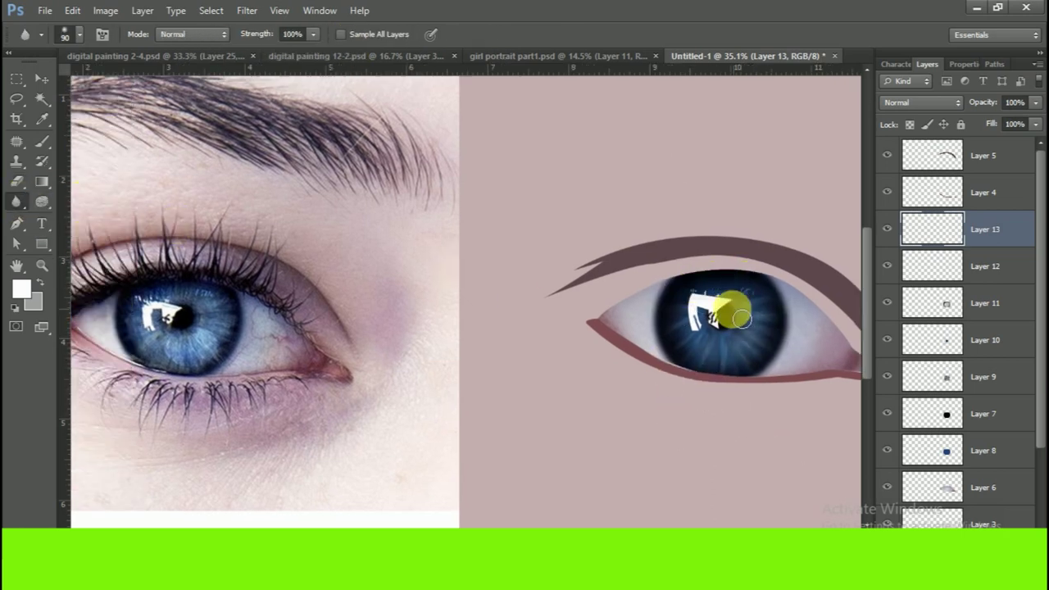
drag(712, 317, 686, 334)
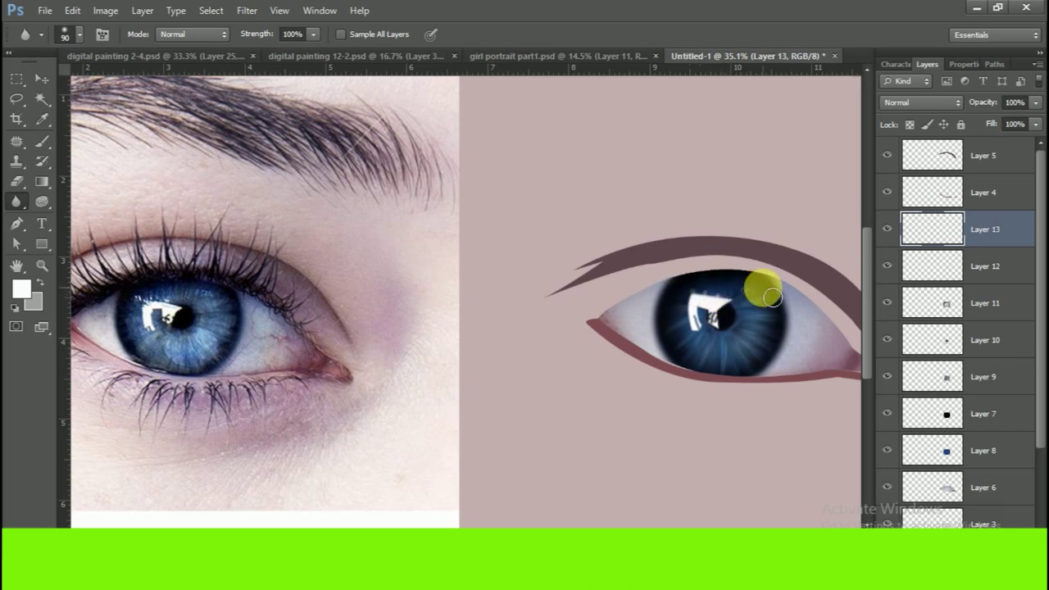
- Set Layer 13's opacity to 93% and make Layer 12 the active layer
key(v)
scroll(470, 320, down, 2)
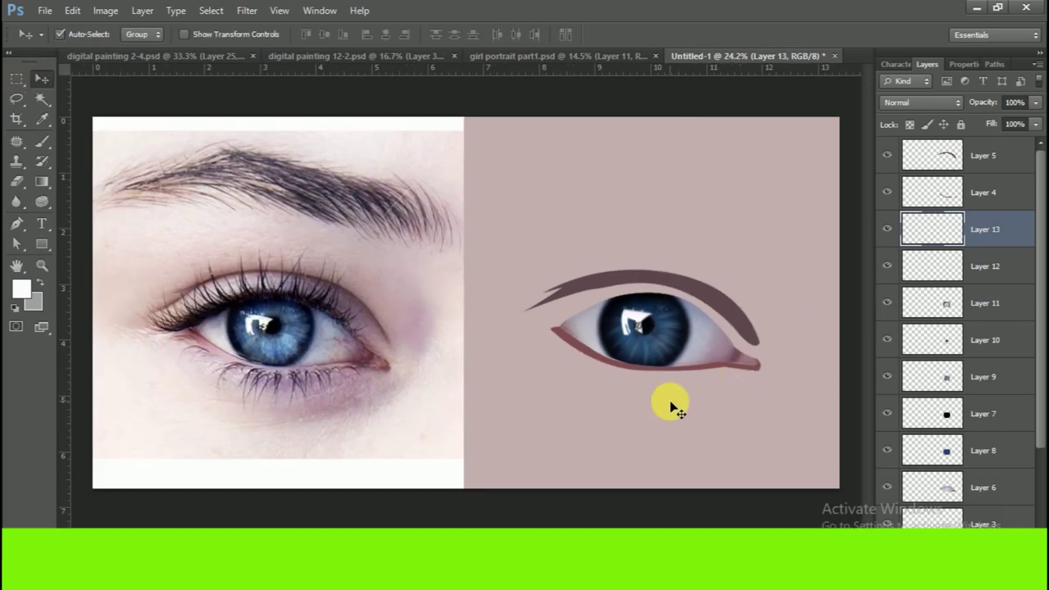
scroll(678, 419, up, 1)
drag(1035, 101, 1031, 122)
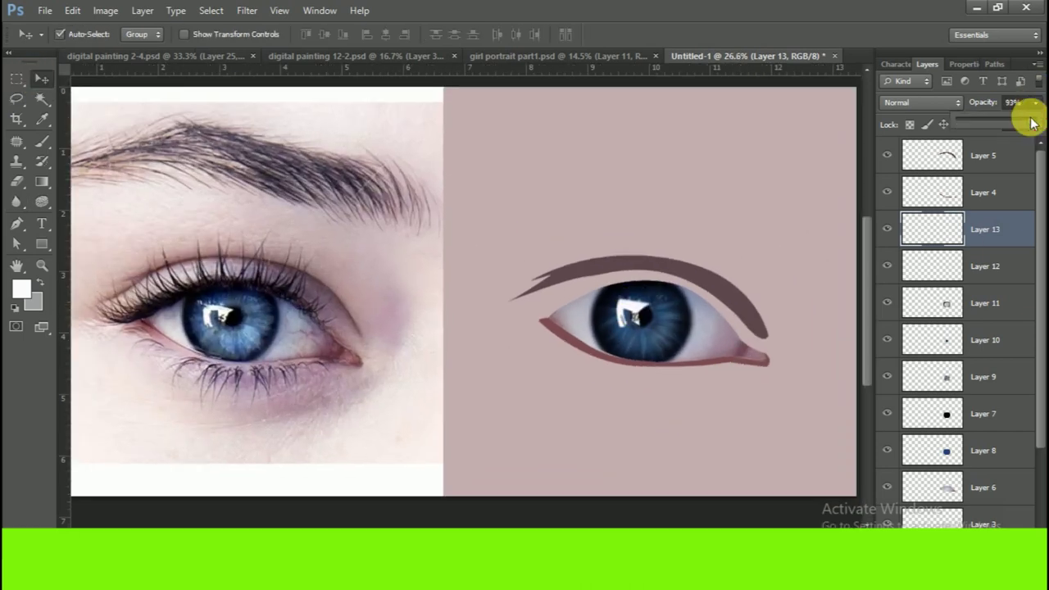
click(489, 480)
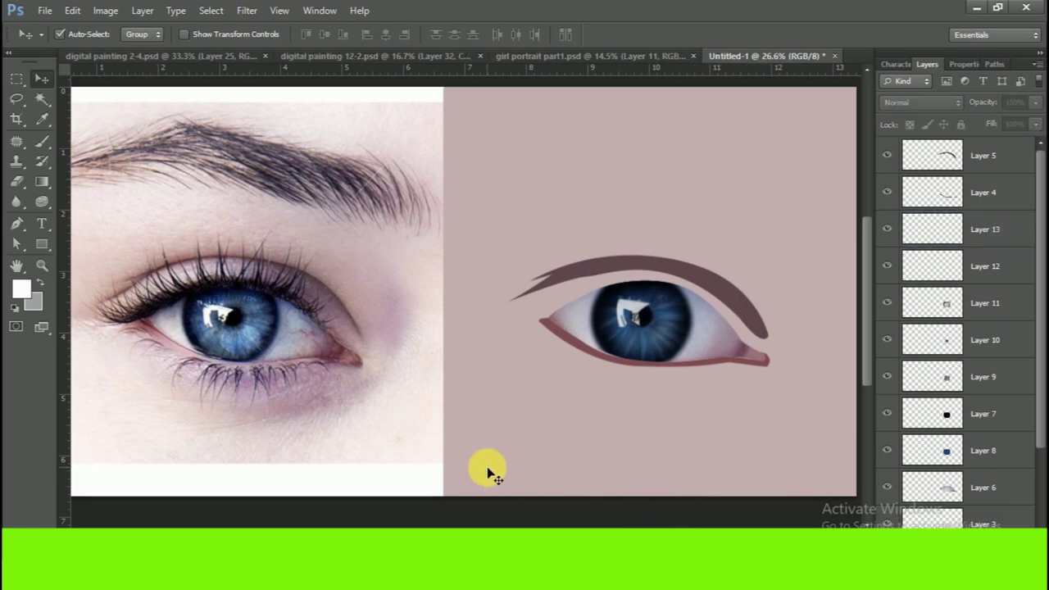
scroll(526, 340, down, 1)
scroll(520, 345, up, 1)
scroll(623, 348, up, 2)
drag(682, 326, 671, 326)
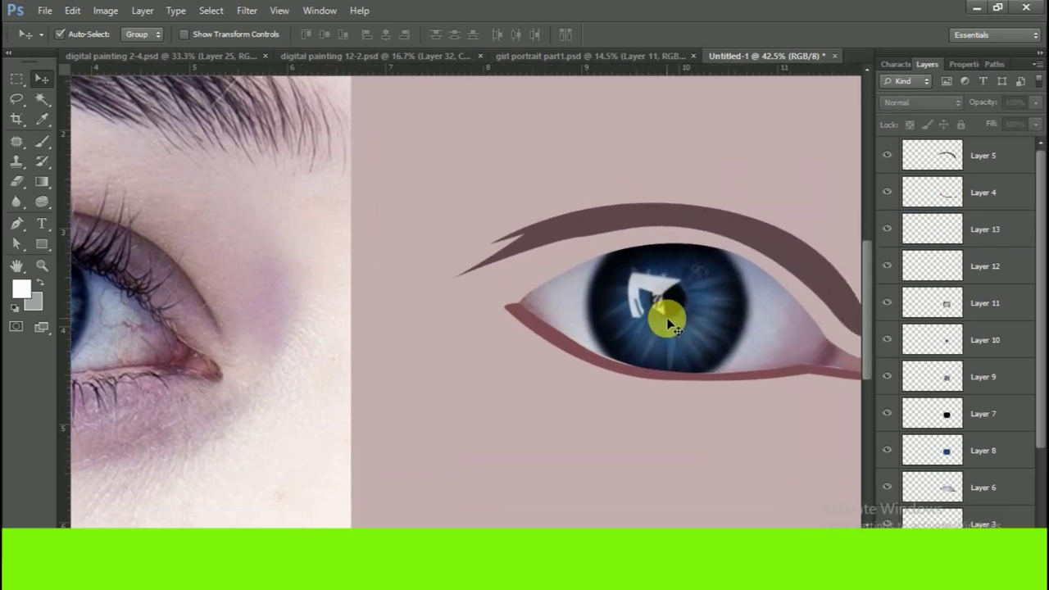
click(1000, 266)
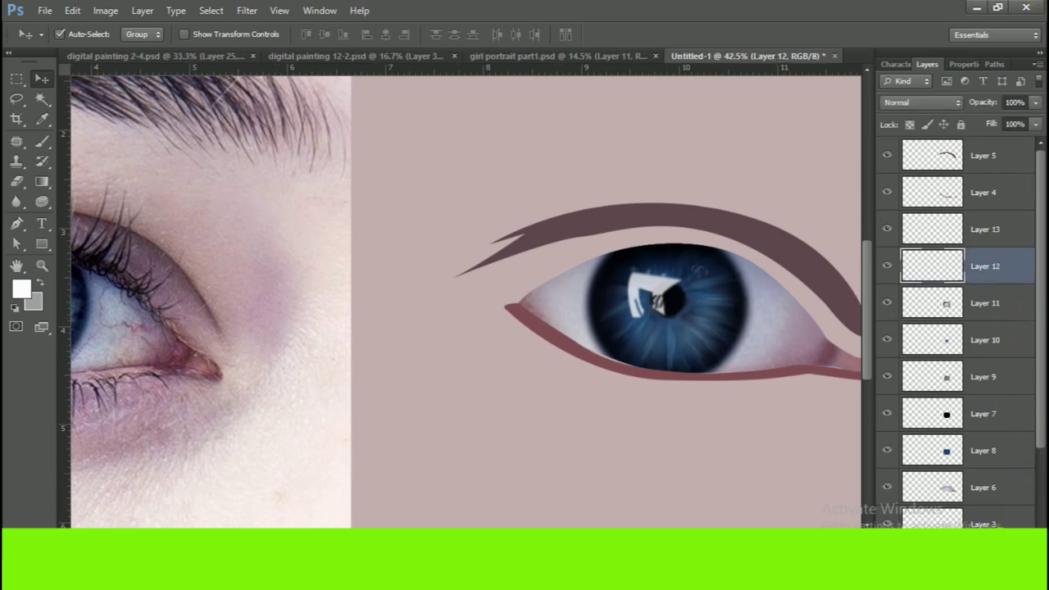
- Shrink the brush and paint a thin maroon vein across the right side of the eye white
click(41, 142)
click(76, 34)
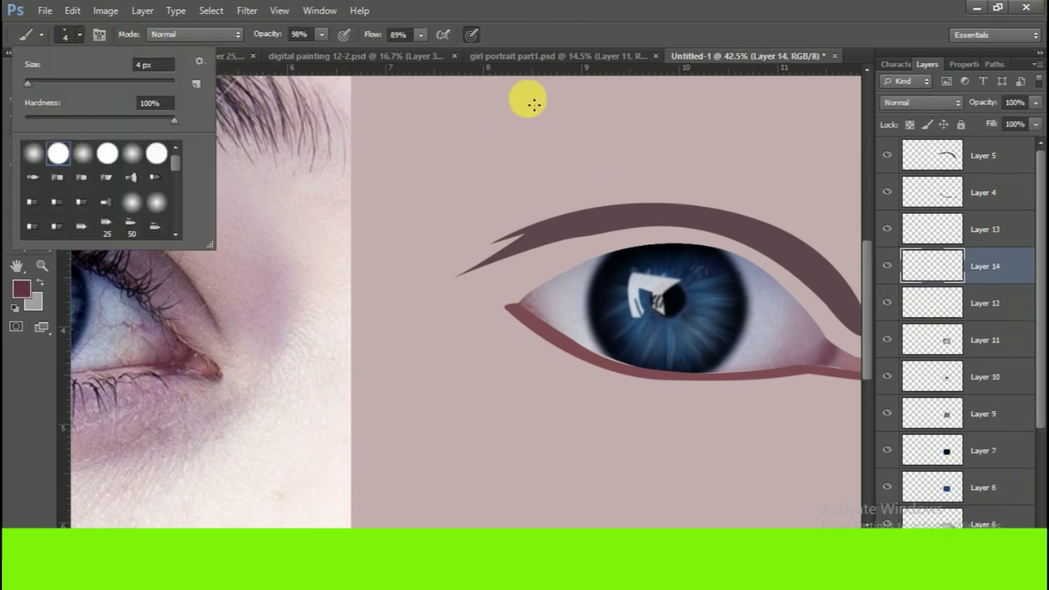
click(856, 384)
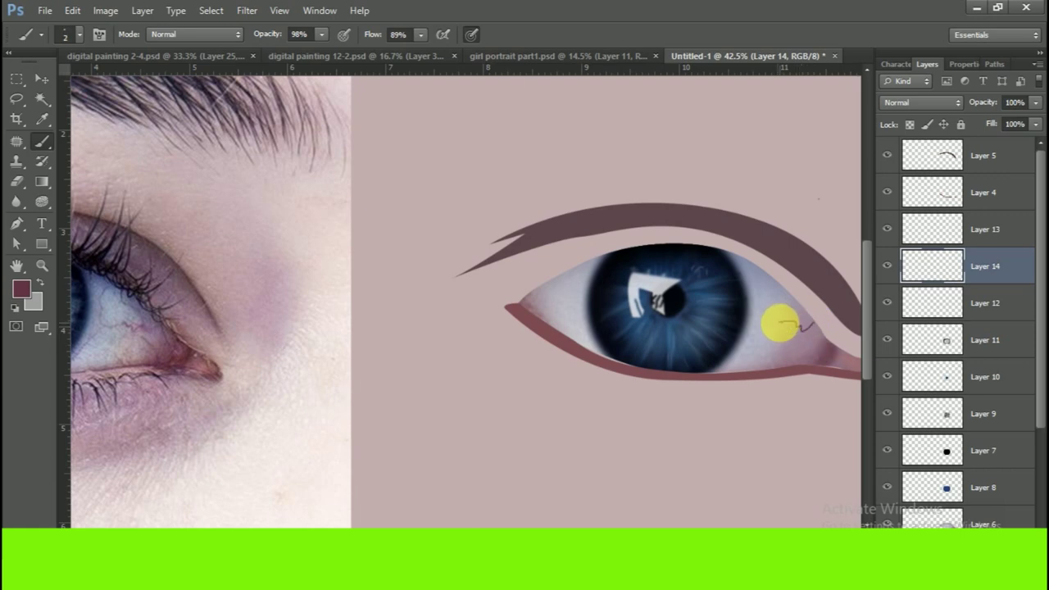
key(bracketleft)
drag(772, 342, 800, 325)
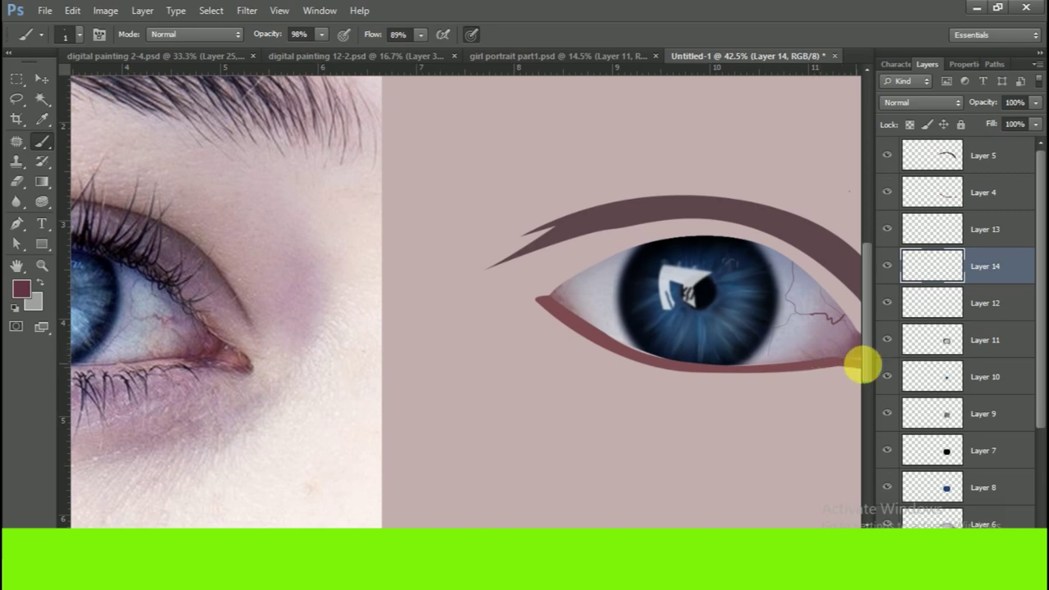
scroll(783, 360, down, 2)
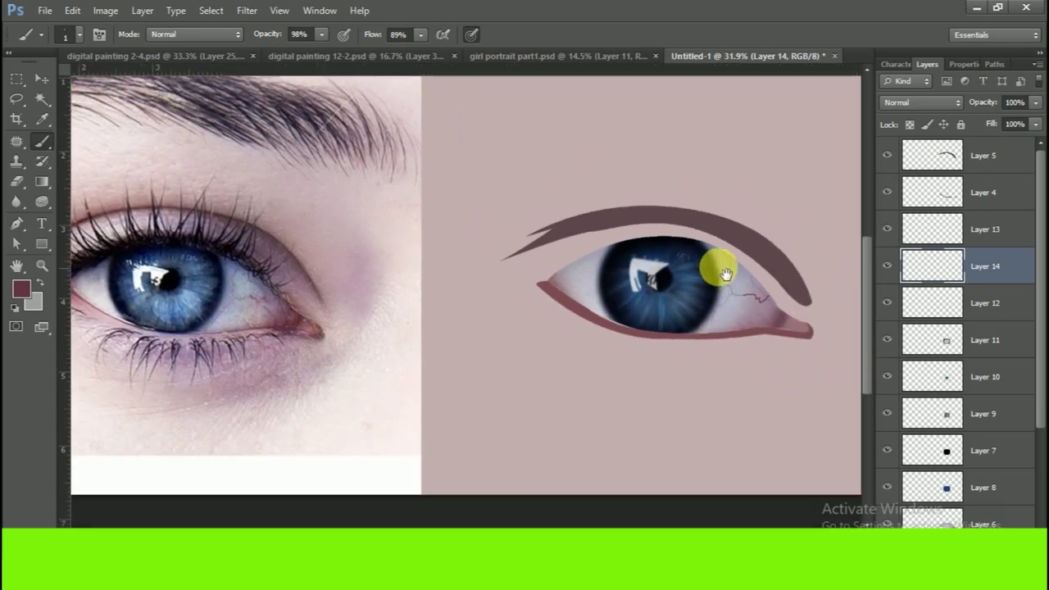
scroll(714, 270, up, 3)
drag(779, 338, 767, 338)
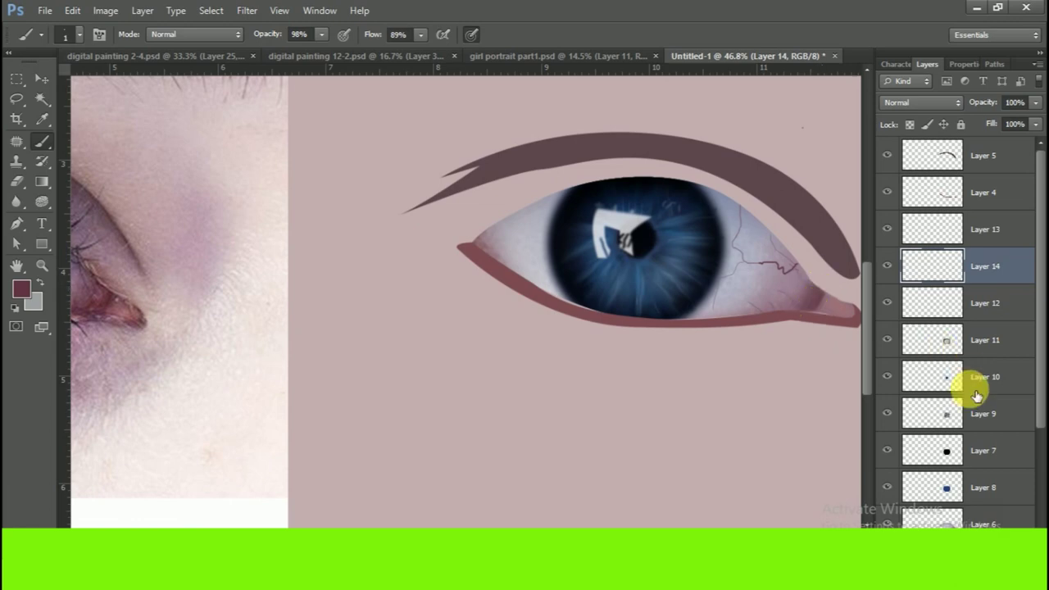
scroll(961, 422, down, 3)
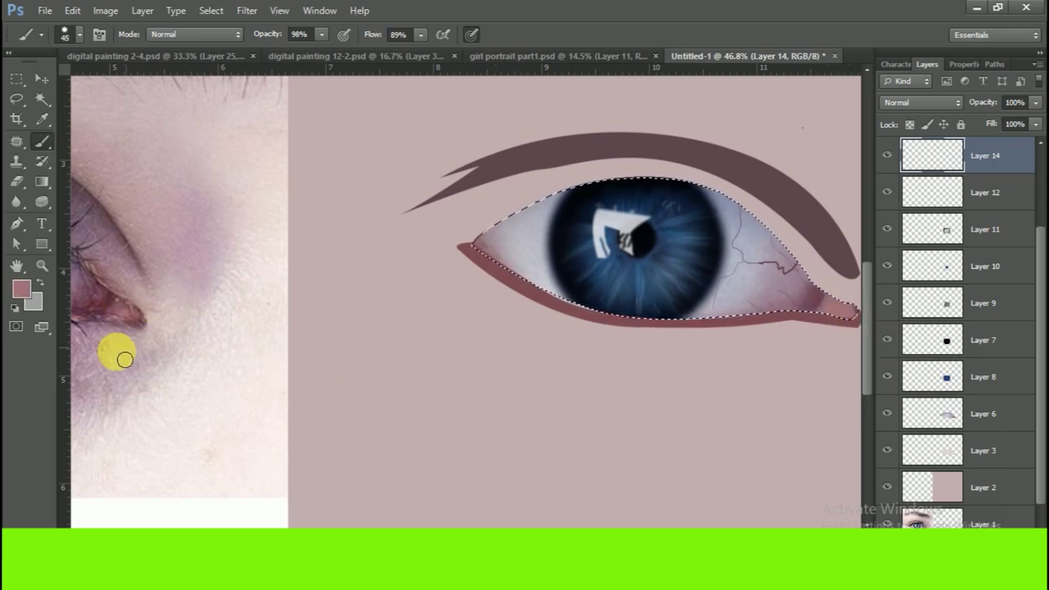
- Sample the eyelid corner's pink and darken it to a maroon foreground colour
click(79, 34)
click(852, 320)
alt+click(852, 318)
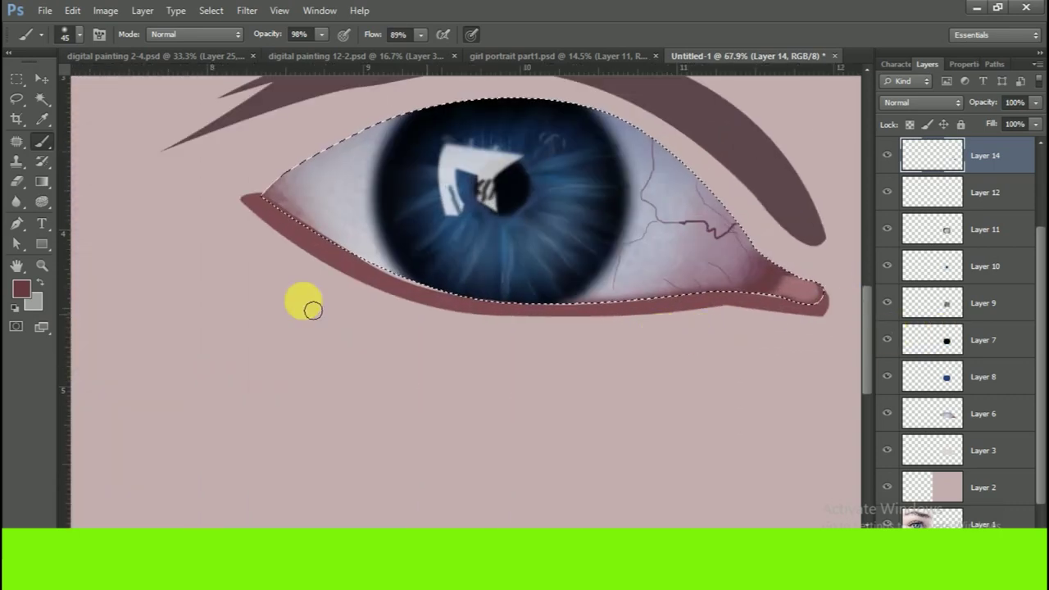
click(21, 289)
click(785, 320)
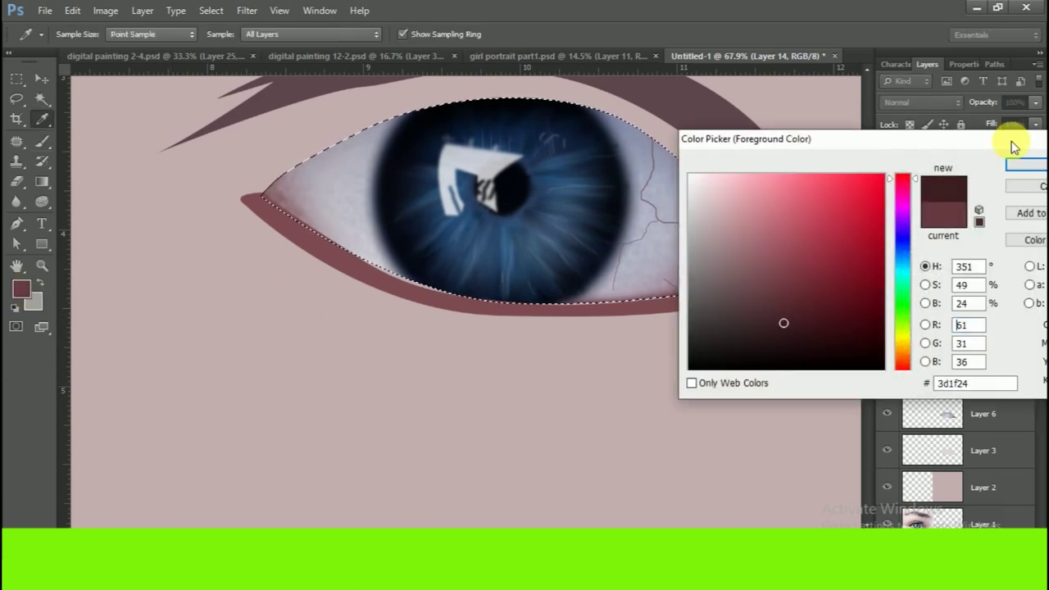
key(Return)
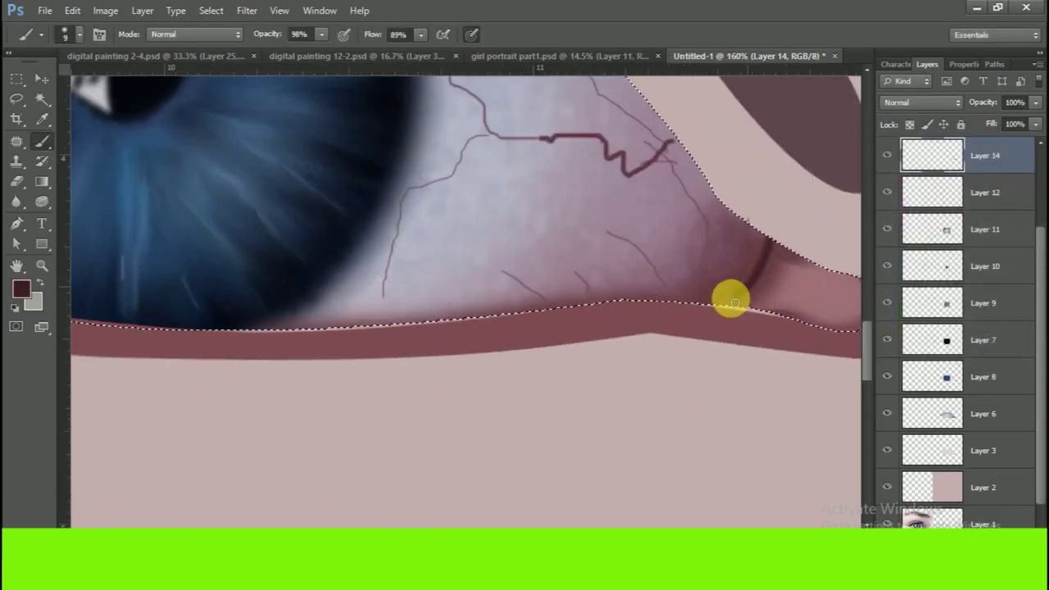
- Paint soft maroon shadow into the outer eye corner at 33% flow with a larger brush
scroll(745, 295, down, 5)
scroll(773, 281, up, 5)
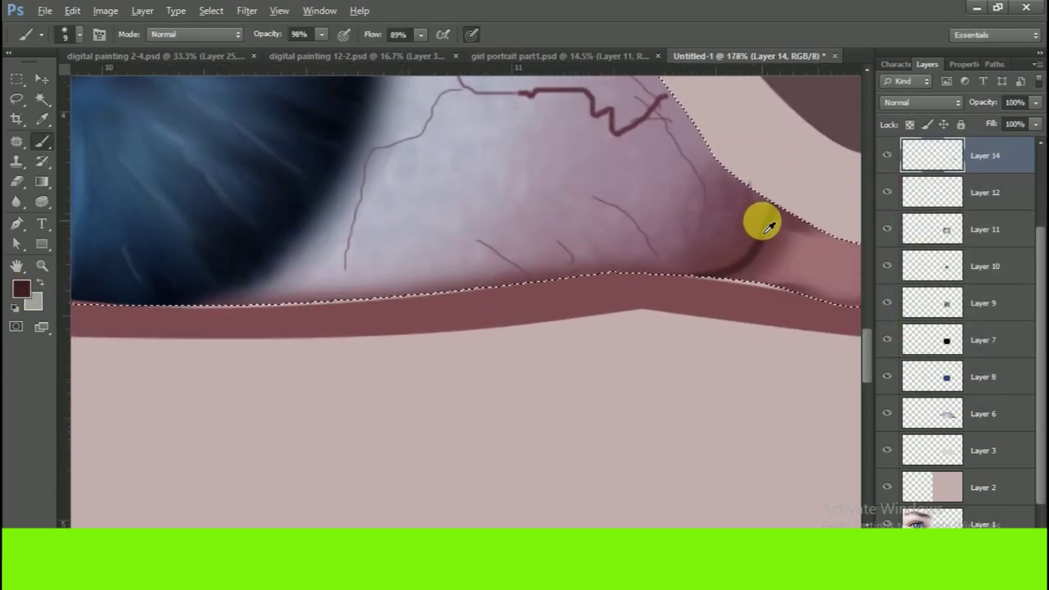
key(bracketright)
key(bracketright)
key(shift+3)
key(shift+3)
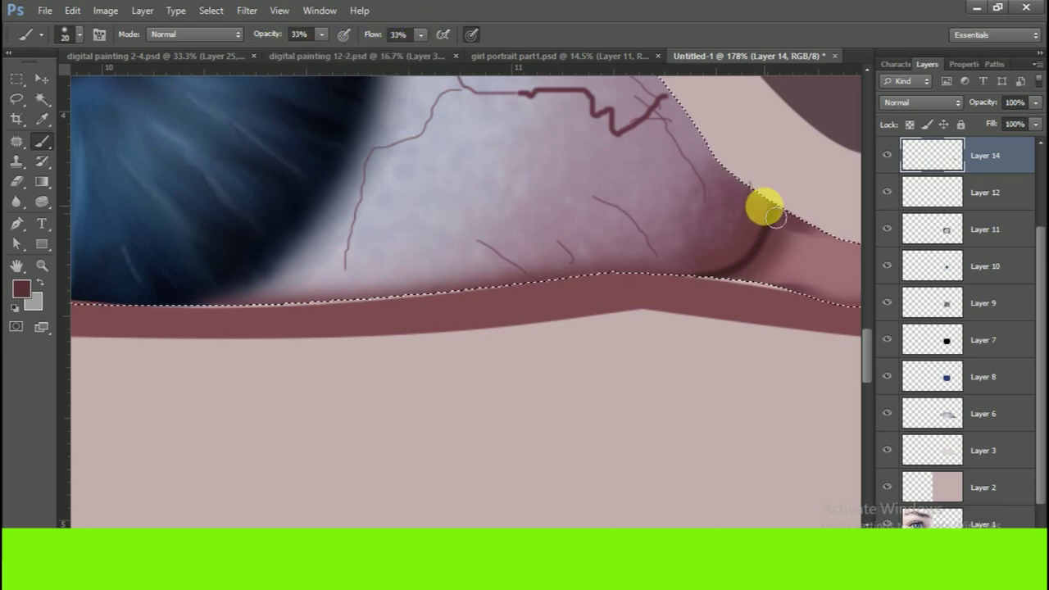
drag(773, 220, 732, 274)
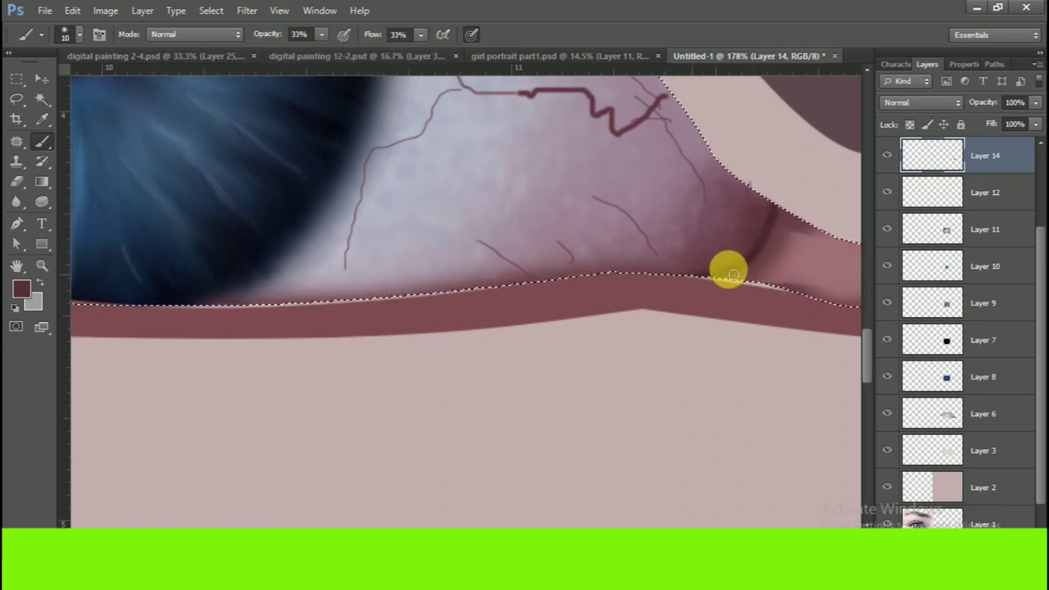
drag(782, 218, 728, 281)
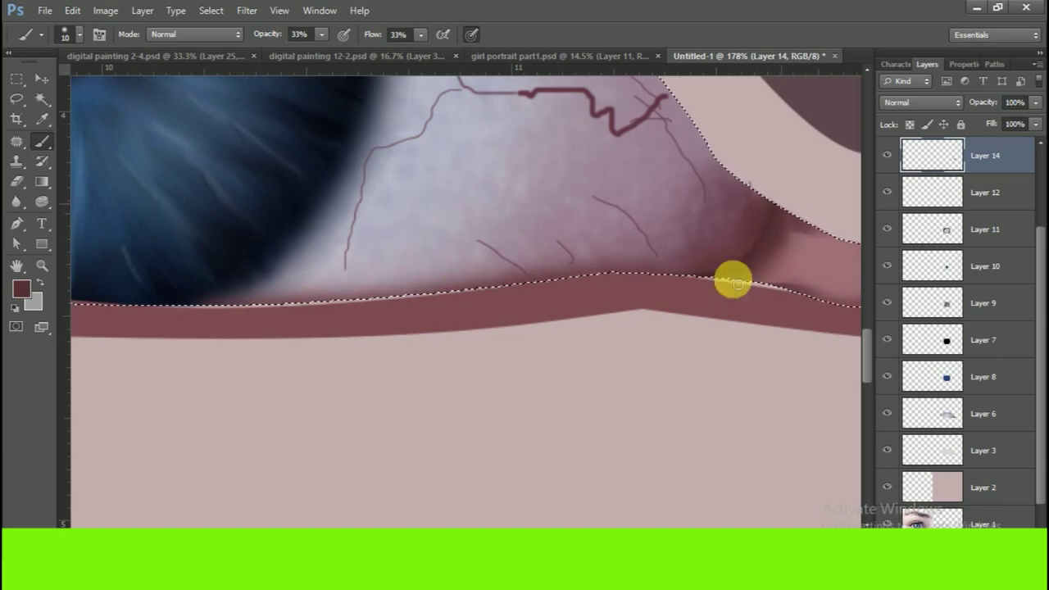
- Lighten the tip of the pink corner flesh with a size-30 brush
scroll(730, 281, down, 3)
scroll(702, 237, down, 3)
scroll(705, 225, down, 2)
scroll(704, 245, up, 1)
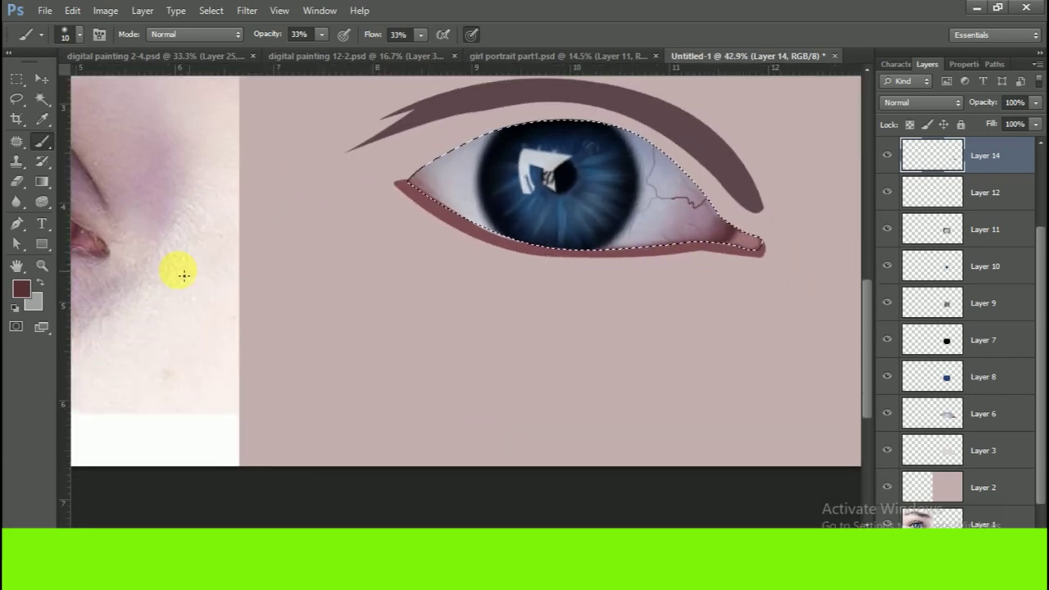
scroll(798, 282, up, 2)
scroll(555, 338, up, 1)
scroll(555, 338, up, 1)
key(bracketright)
key(bracketright)
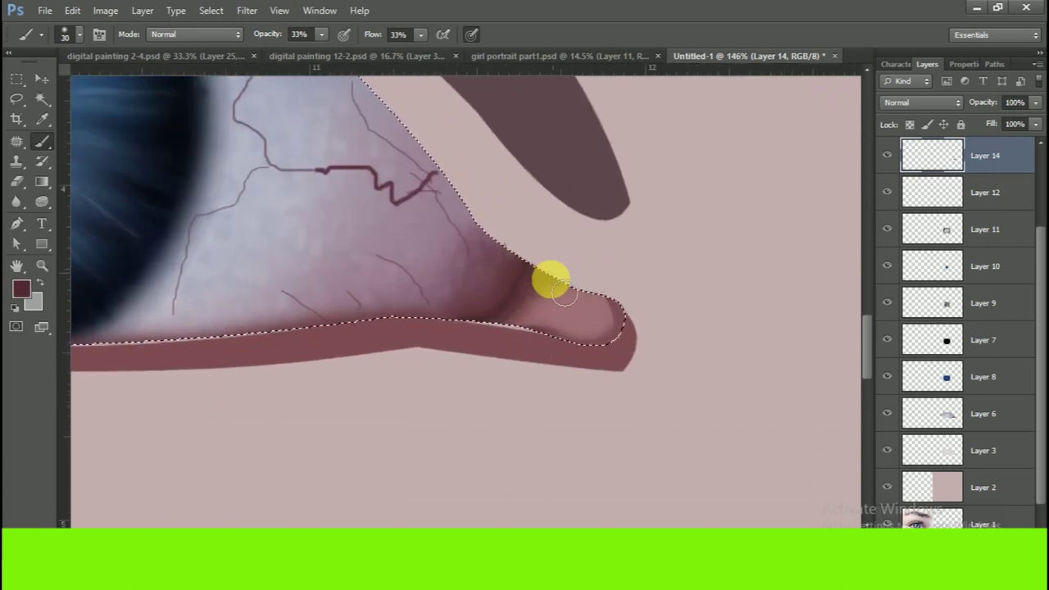
mouse_move(630, 324)
mouse_down()
mouse_move(525, 313)
mouse_move(543, 360)
mouse_move(617, 365)
mouse_up()
- Sample the corner tip's light pink and choose a speckled textured brush tip
click(886, 155)
click(887, 155)
scroll(890, 286, up, 2)
alt+click(563, 312)
scroll(596, 326, down, 3)
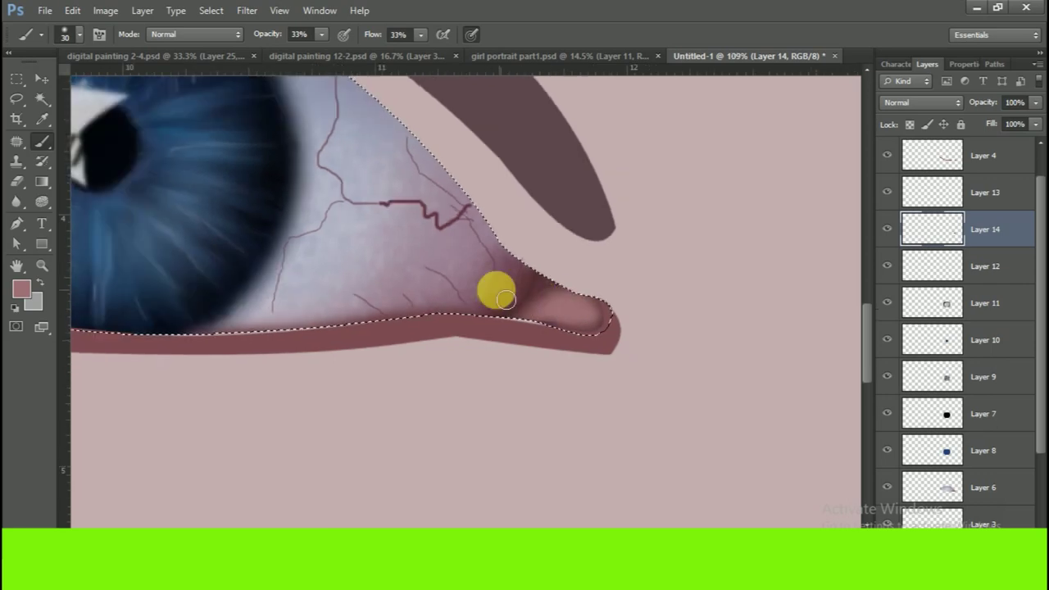
scroll(615, 328, down, 2)
scroll(656, 331, down, 2)
scroll(728, 344, up, 3)
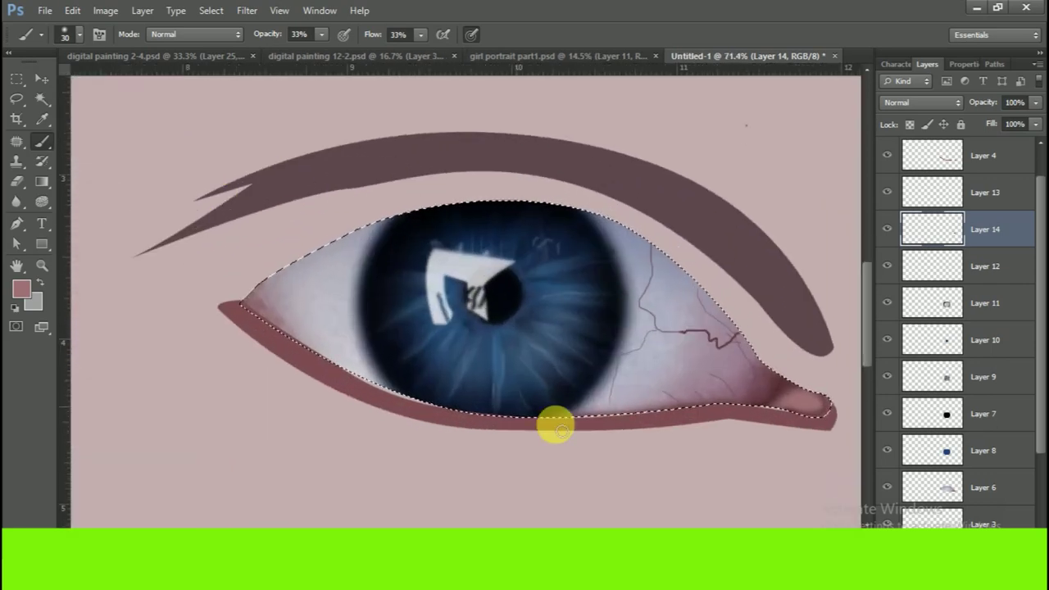
scroll(363, 298, up, 2)
click(69, 34)
click(131, 198)
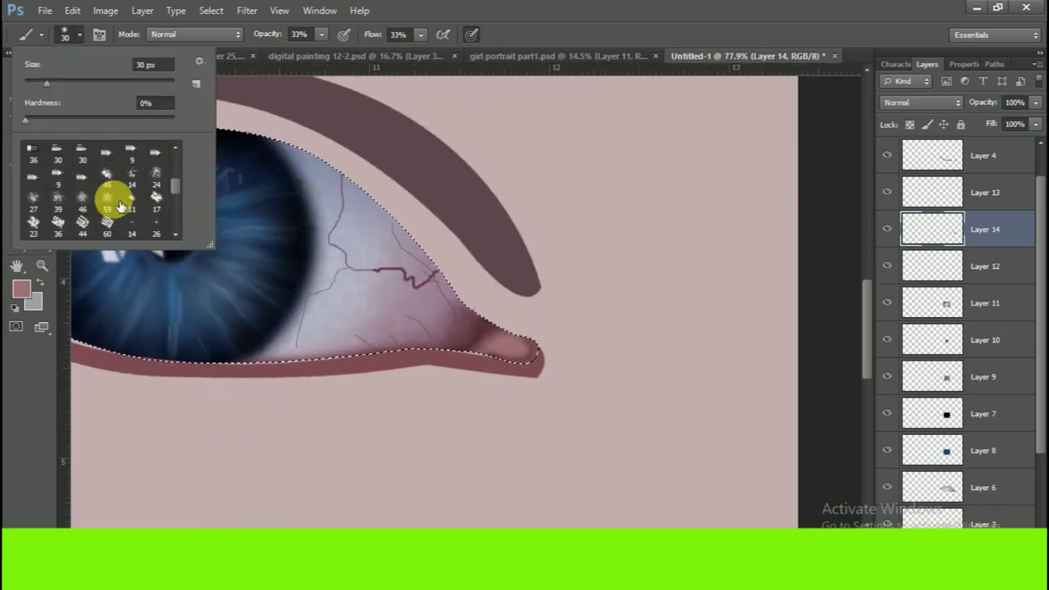
- Dab speckled dark maroon texture into the eye's outer corner
click(492, 346)
drag(490, 346, 487, 351)
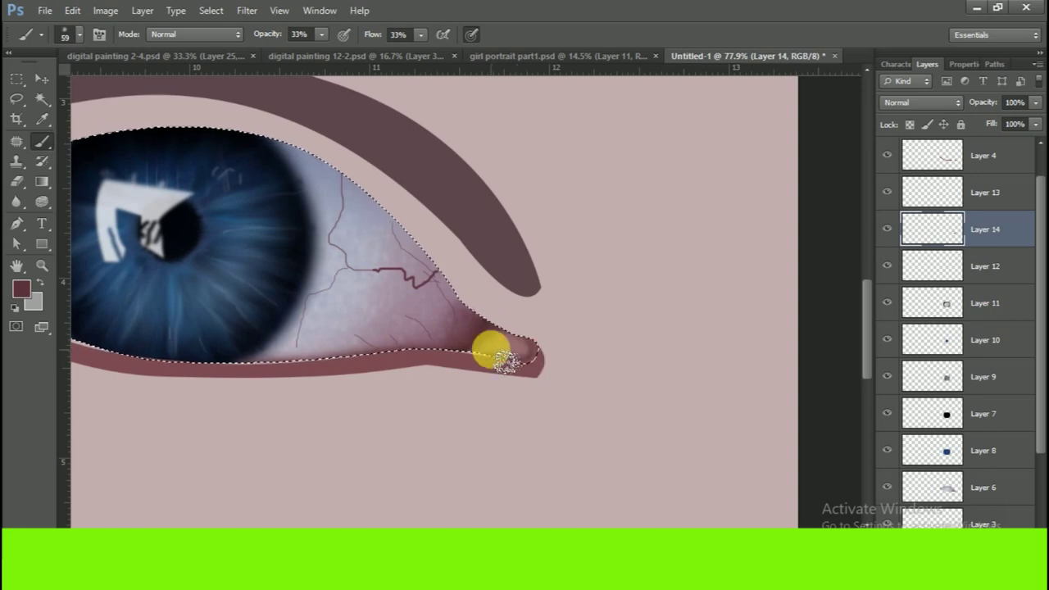
scroll(503, 356, down, 3)
scroll(606, 342, up, 1)
scroll(655, 336, down, 1)
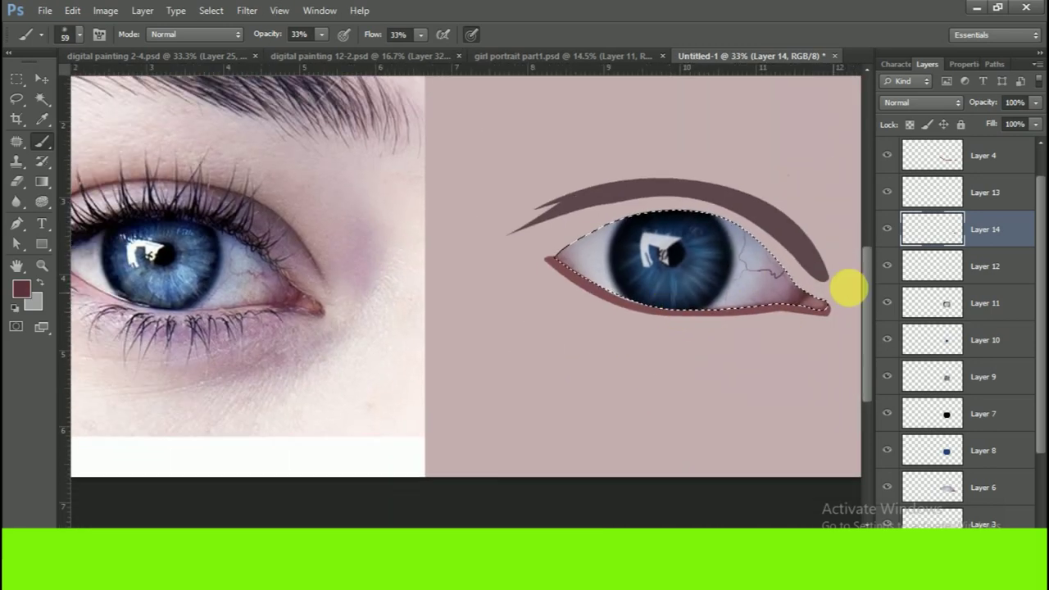
- Blur and smudge the thick vein, smearing its end into a soft blob
click(16, 201)
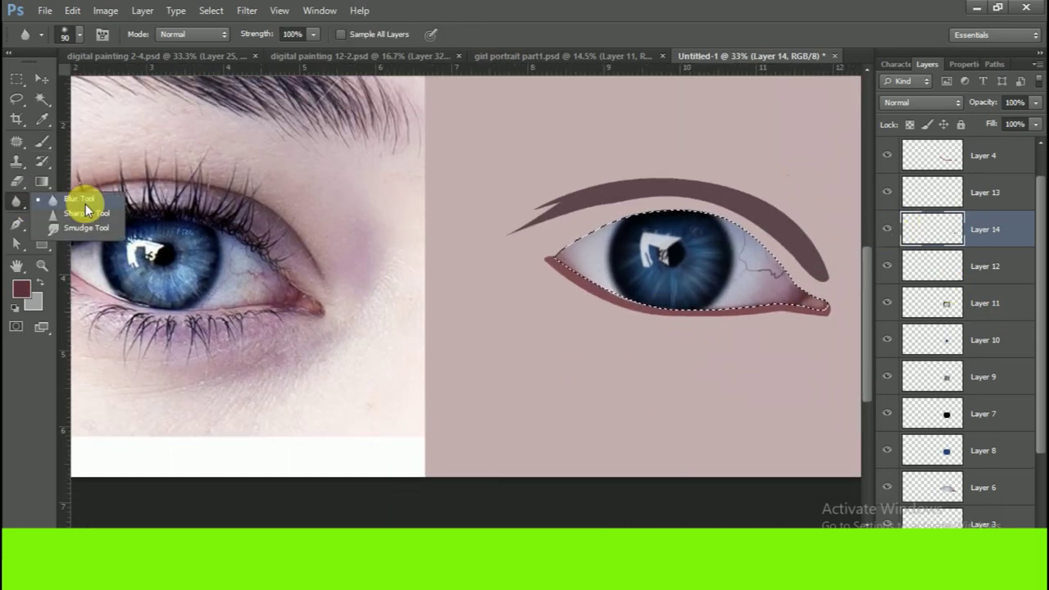
scroll(819, 258, up, 4)
scroll(590, 288, up, 4)
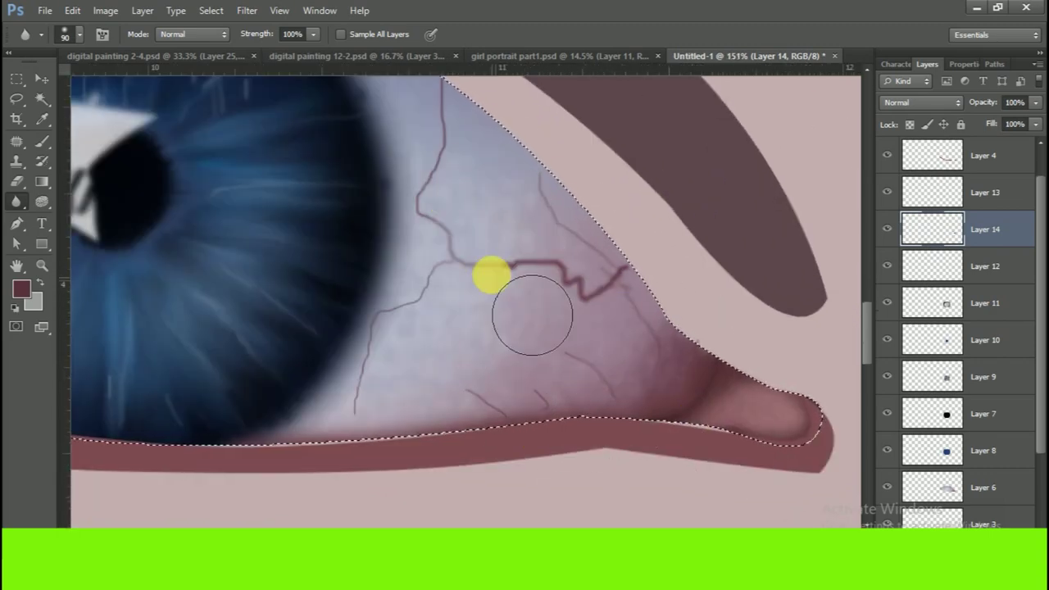
scroll(672, 361, down, 6)
scroll(672, 361, down, 2)
scroll(585, 340, up, 5)
right_click(17, 202)
click(82, 232)
drag(551, 336, 540, 336)
mouse_move(557, 295)
mouse_down()
mouse_move(569, 363)
mouse_move(604, 342)
mouse_up()
- Select the Eraser and lower its opacity to 20%
scroll(425, 365, down, 1)
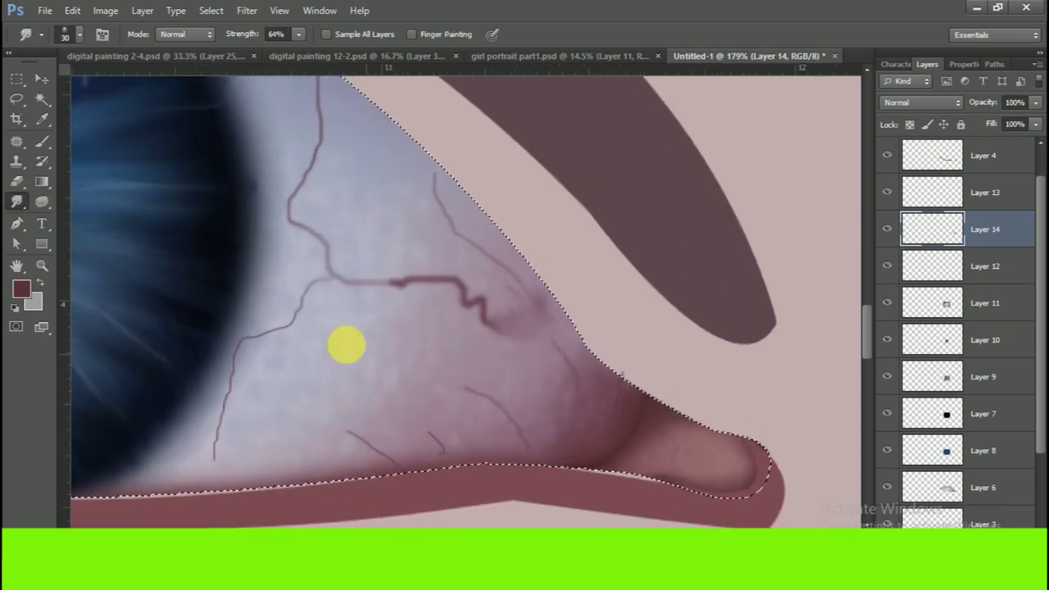
scroll(346, 345, down, 5)
scroll(644, 421, down, 3)
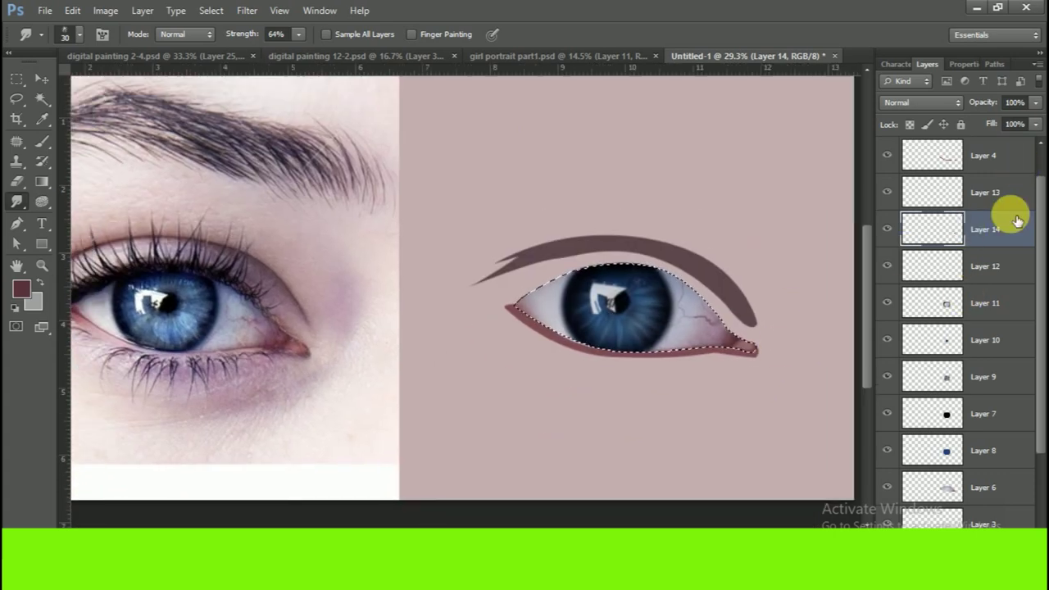
right_click(18, 181)
click(99, 204)
drag(271, 45, 251, 52)
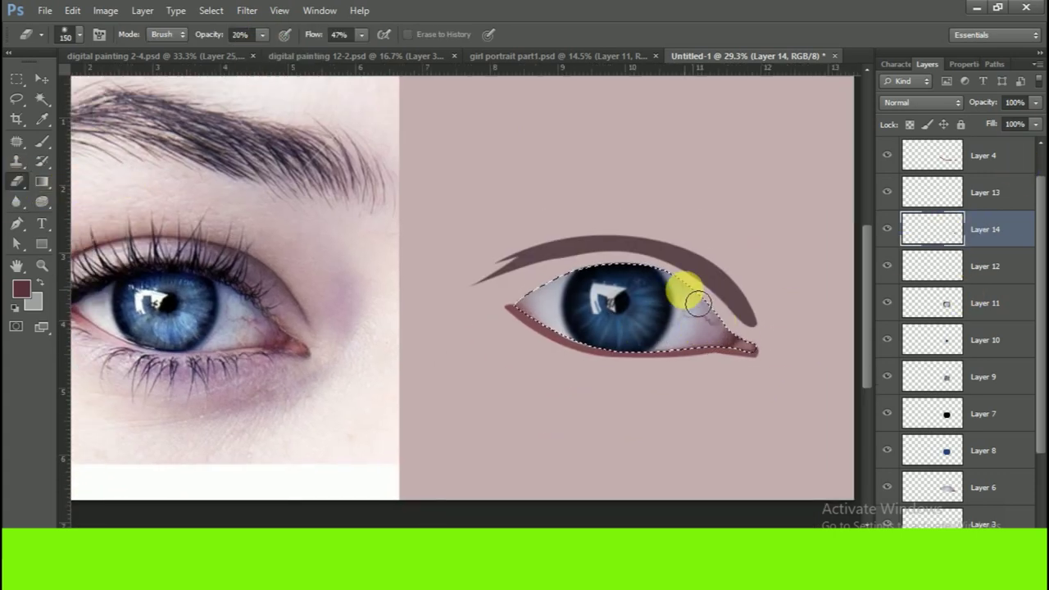
- Make the pink background Layer 2 the active layer
click(42, 78)
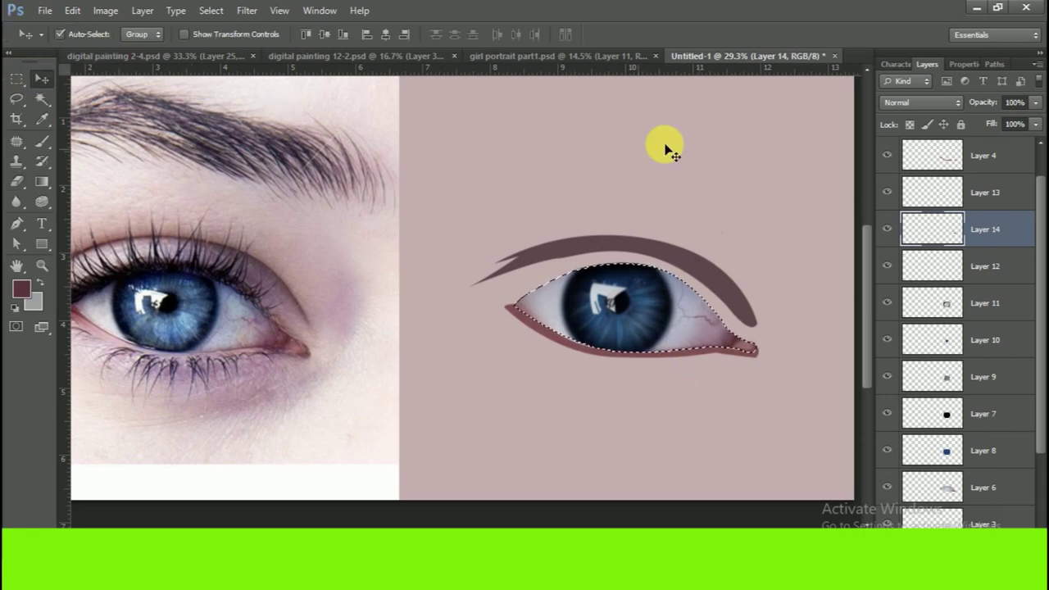
click(664, 146)
scroll(651, 206, down, 2)
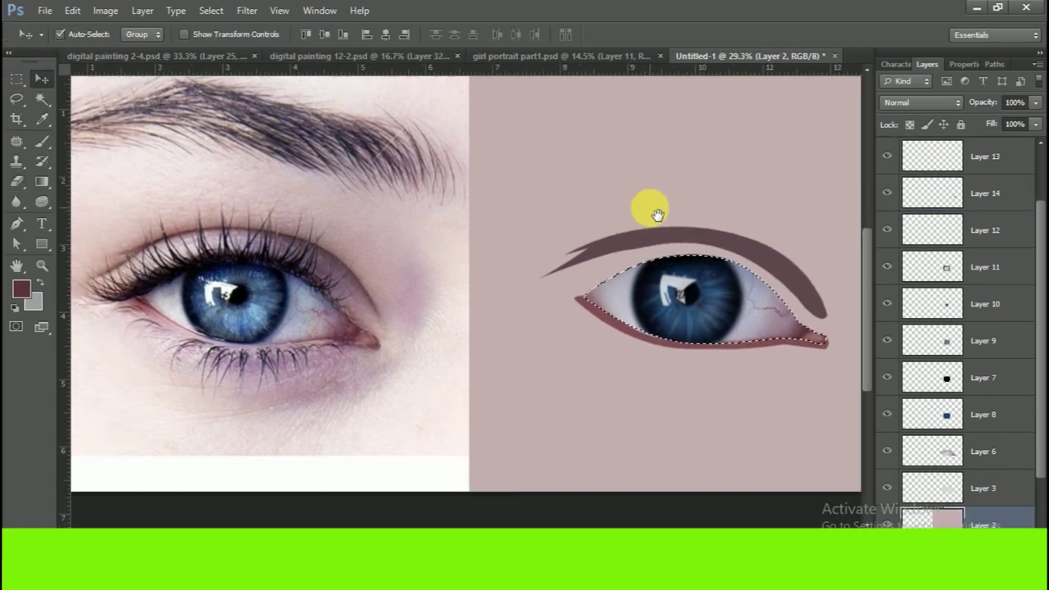
scroll(580, 316, up, 3)
scroll(604, 323, down, 3)
scroll(737, 354, down, 1)
scroll(622, 336, up, 2)
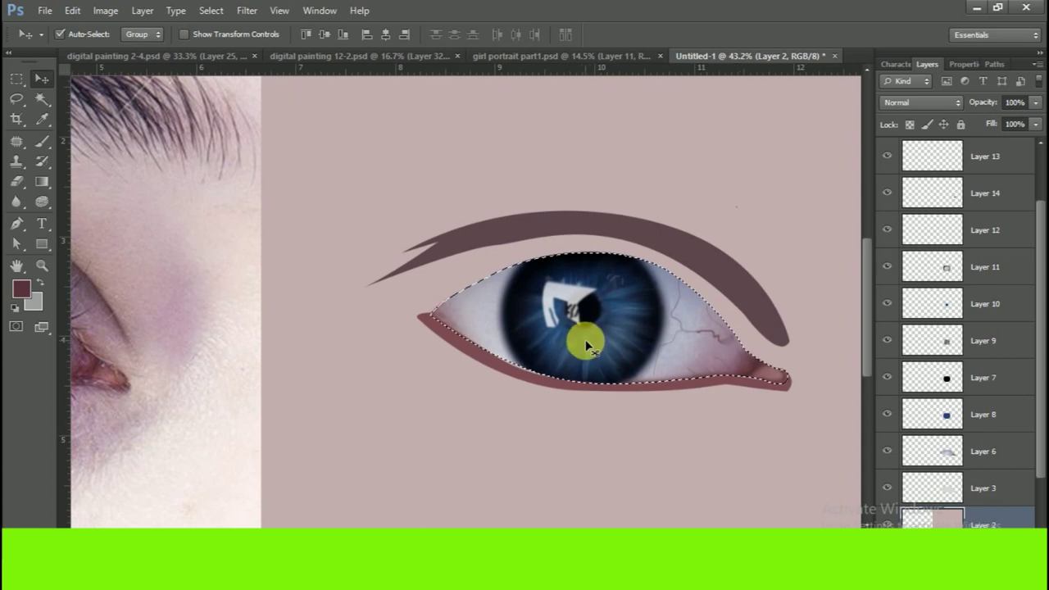
scroll(830, 335, up, 2)
scroll(831, 334, up, 2)
- Paint a pale tear-duct highlight on Layer 14 with a fine brush at 100% opacity
click(42, 141)
alt+click(492, 377)
key(bracketleft)
key(bracketleft)
key(bracketleft)
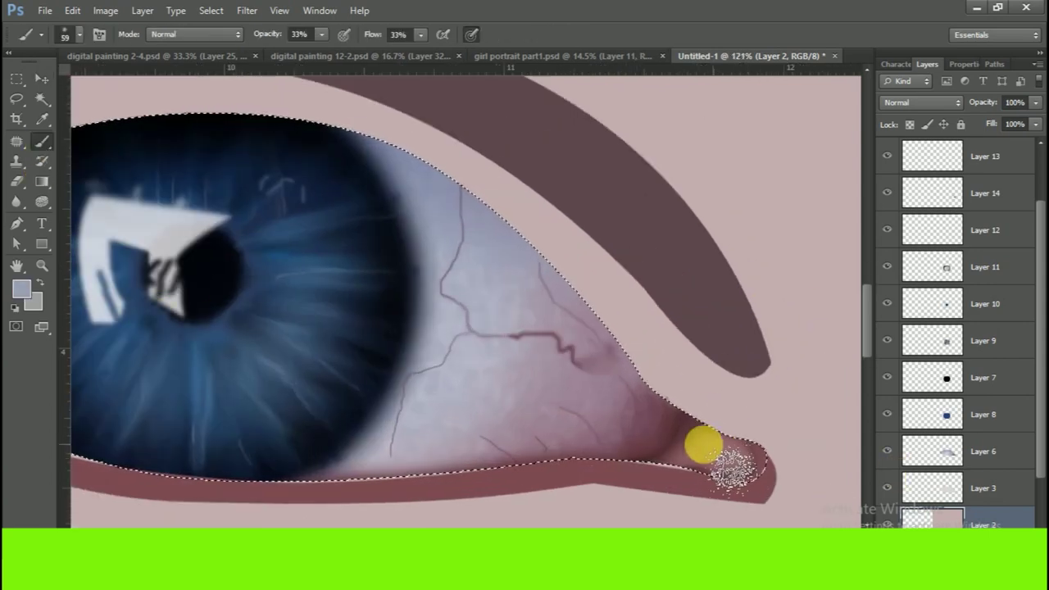
scroll(1003, 218, up, 2)
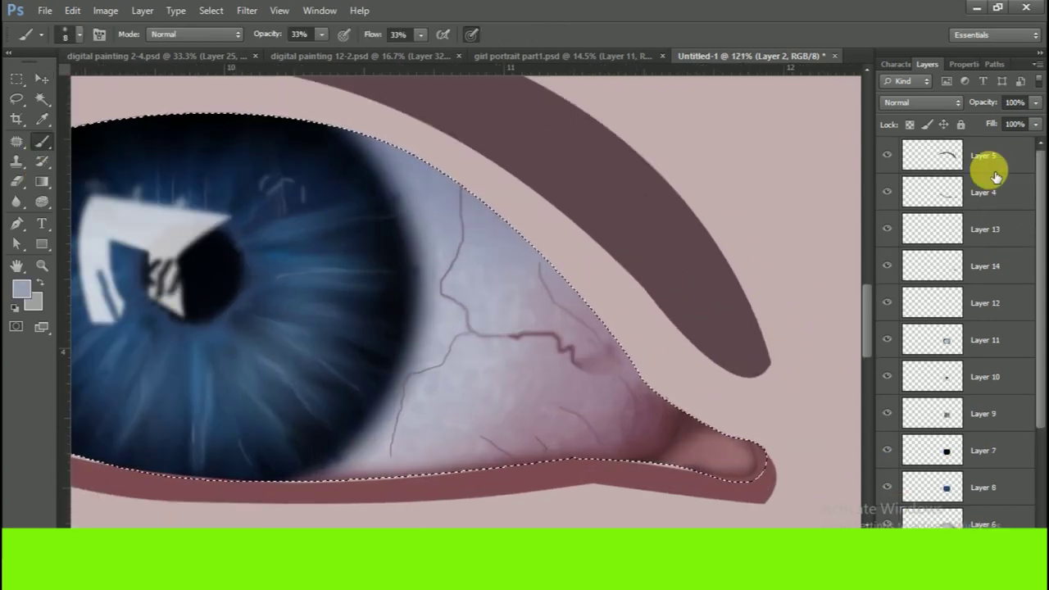
click(1003, 265)
drag(737, 459, 697, 434)
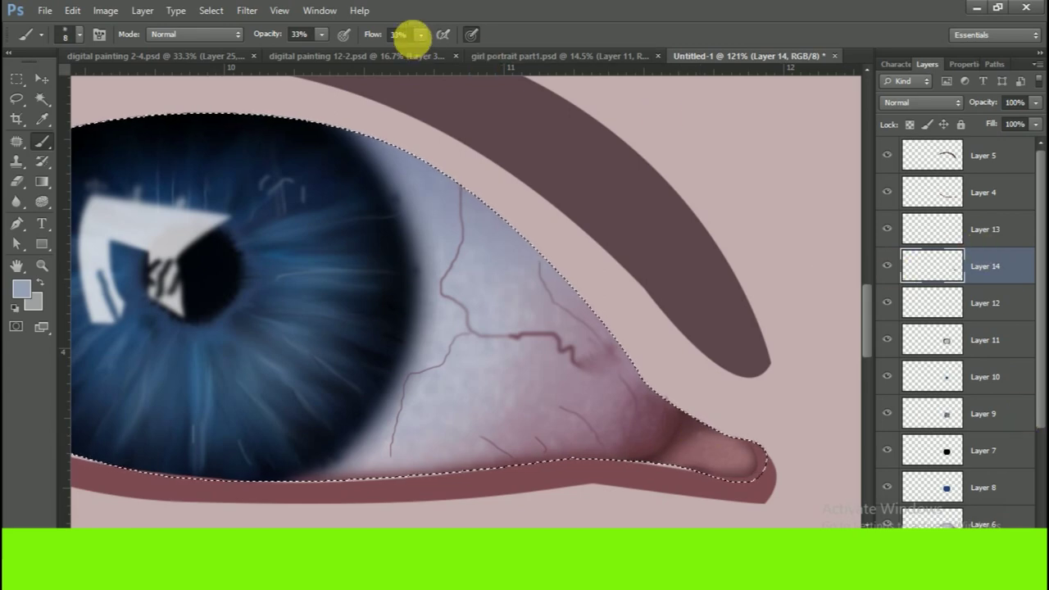
drag(322, 35, 375, 45)
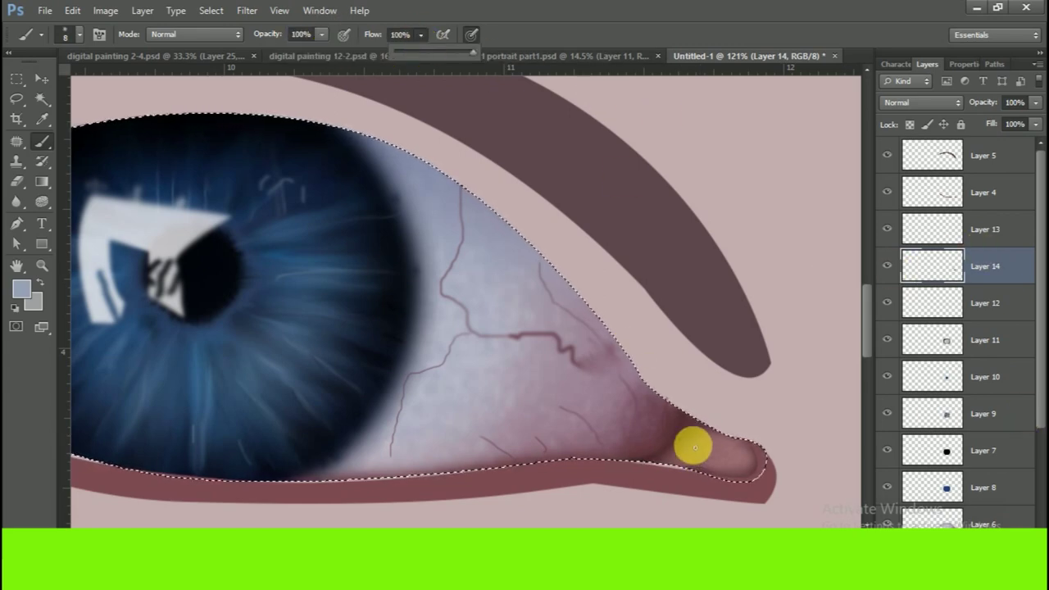
- Load white as the brush colour and pan toward the eye's left corner
key(i)
click(21, 289)
click(1025, 165)
key(b)
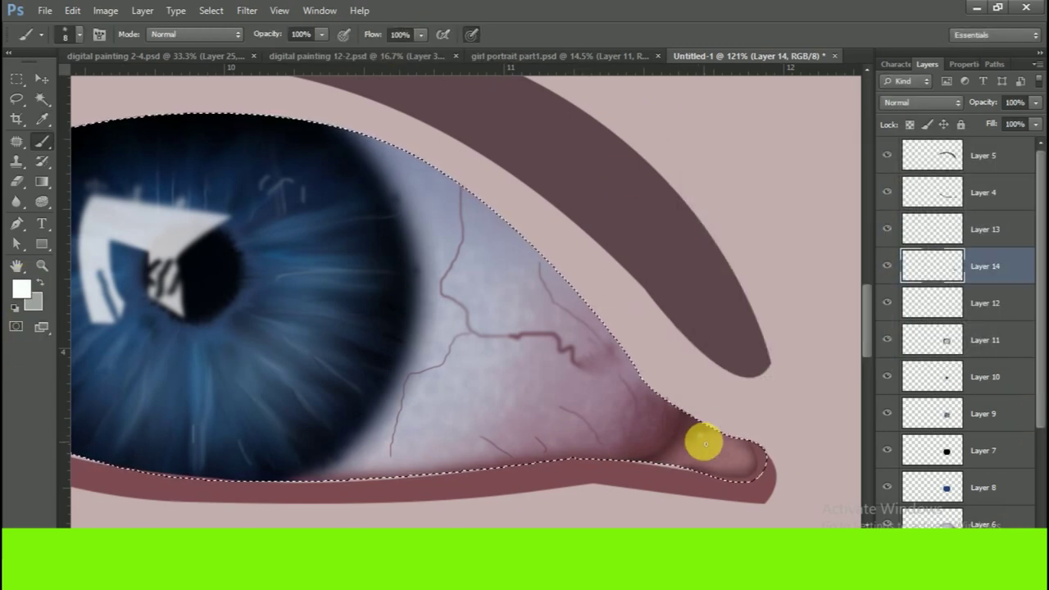
scroll(702, 421, down, 3)
scroll(608, 348, down, 2)
scroll(511, 304, up, 1)
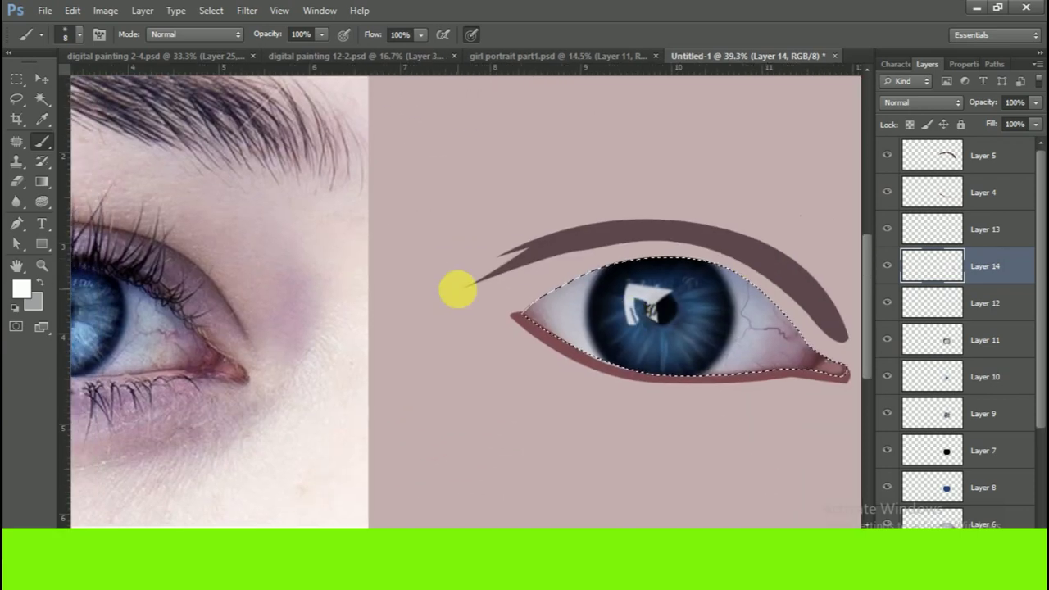
scroll(579, 284, up, 3)
drag(379, 242, 290, 233)
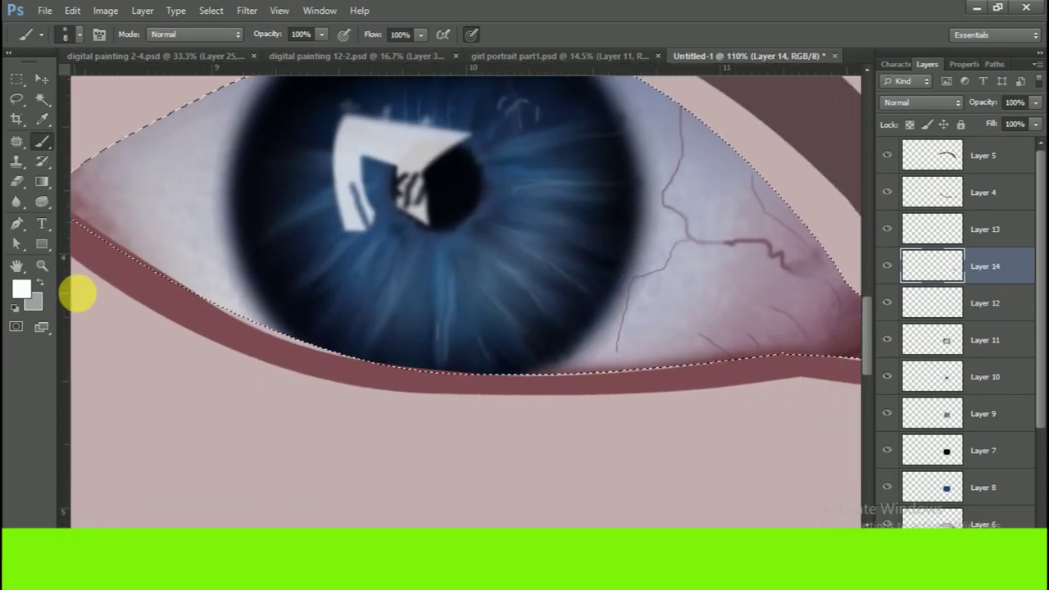
- Set the brush to 56% opacity and 64% flow
click(73, 35)
click(80, 38)
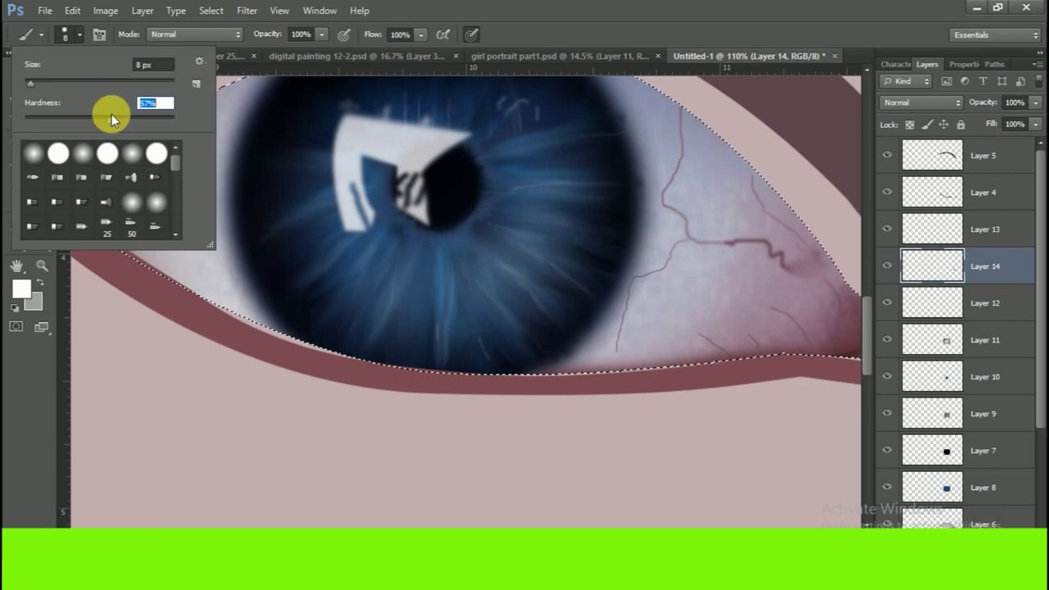
drag(322, 34, 290, 51)
drag(420, 35, 392, 51)
- Sample the lid's dark red and shade the lower lid edge from the left corner
scroll(628, 258, down, 1)
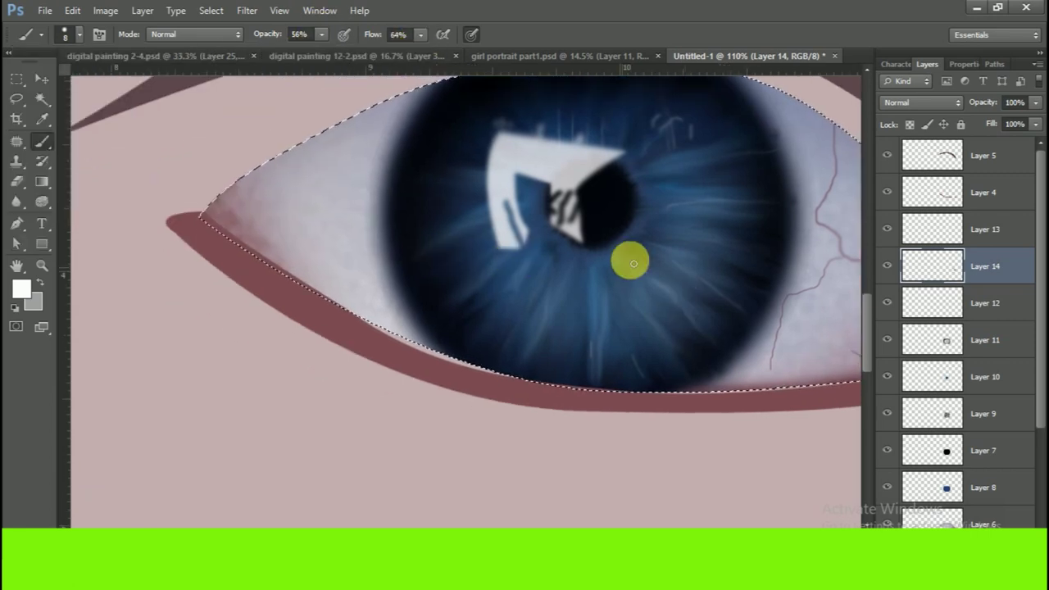
scroll(843, 375, up, 1)
alt+click(842, 374)
scroll(150, 238, up, 2)
drag(148, 237, 334, 347)
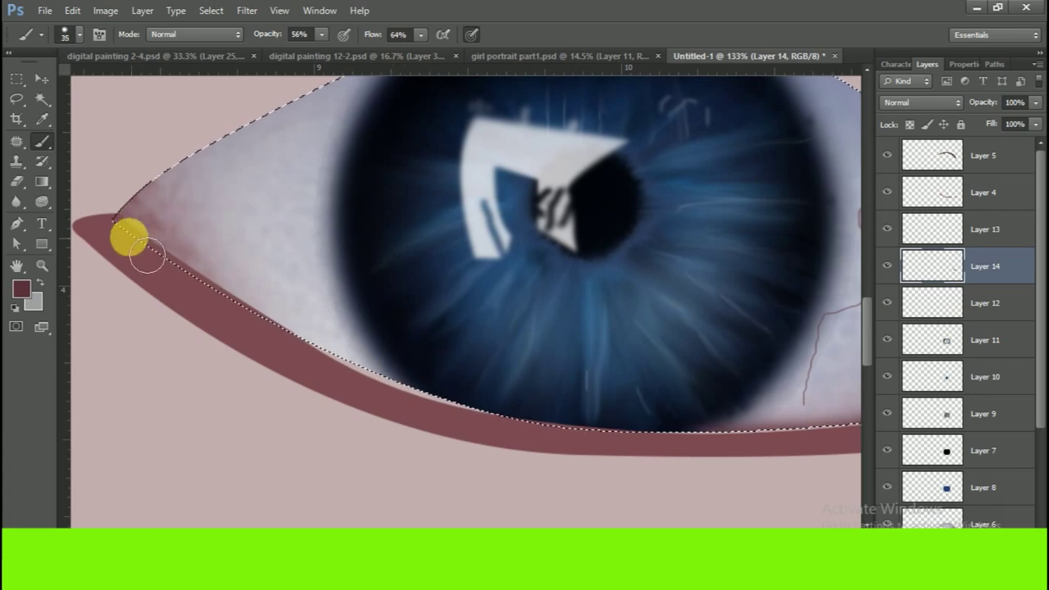
drag(129, 235, 293, 351)
drag(751, 297, 300, 317)
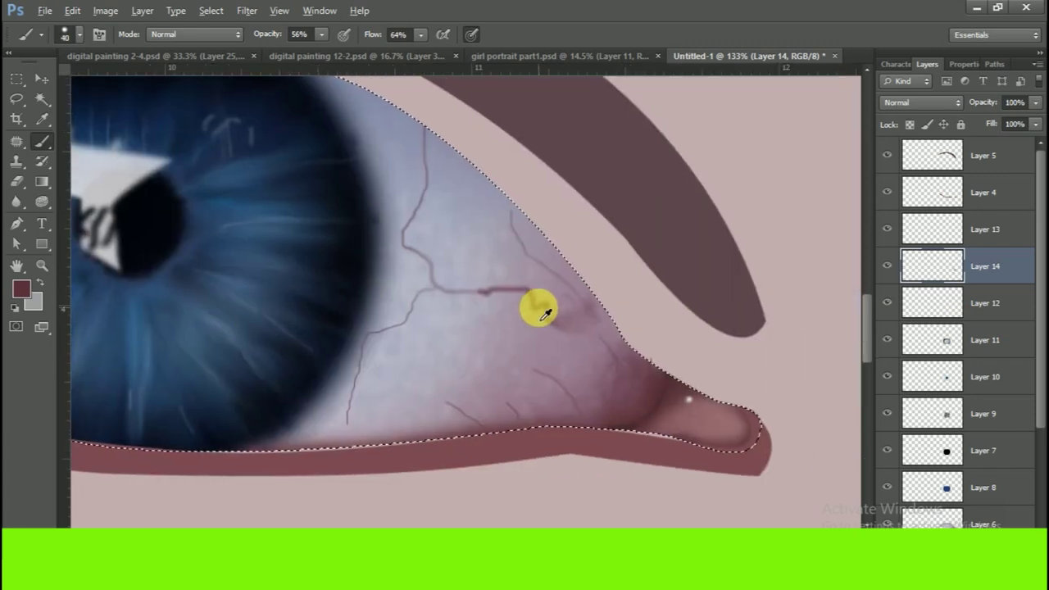
- Pick a darker shading colour and build up shading along the eye white's lower-lid edge
key(i)
click(21, 289)
click(764, 304)
click(763, 281)
click(1024, 164)
key(b)
drag(336, 328, 358, 348)
drag(200, 253, 363, 344)
mouse_move(298, 288)
mouse_down()
mouse_move(222, 274)
mouse_move(191, 246)
mouse_move(394, 351)
mouse_move(166, 204)
mouse_move(410, 363)
mouse_move(323, 323)
mouse_move(619, 426)
mouse_move(388, 391)
mouse_move(609, 386)
mouse_move(677, 369)
mouse_move(405, 398)
mouse_move(625, 243)
mouse_up()
click(16, 182)
key(bracketleft)
key(bracketleft)
key(bracketleft)
- Lightly erase the dusky-rose lower-lid shading, shrinking the eraser to 40, so it fades
drag(192, 175, 187, 187)
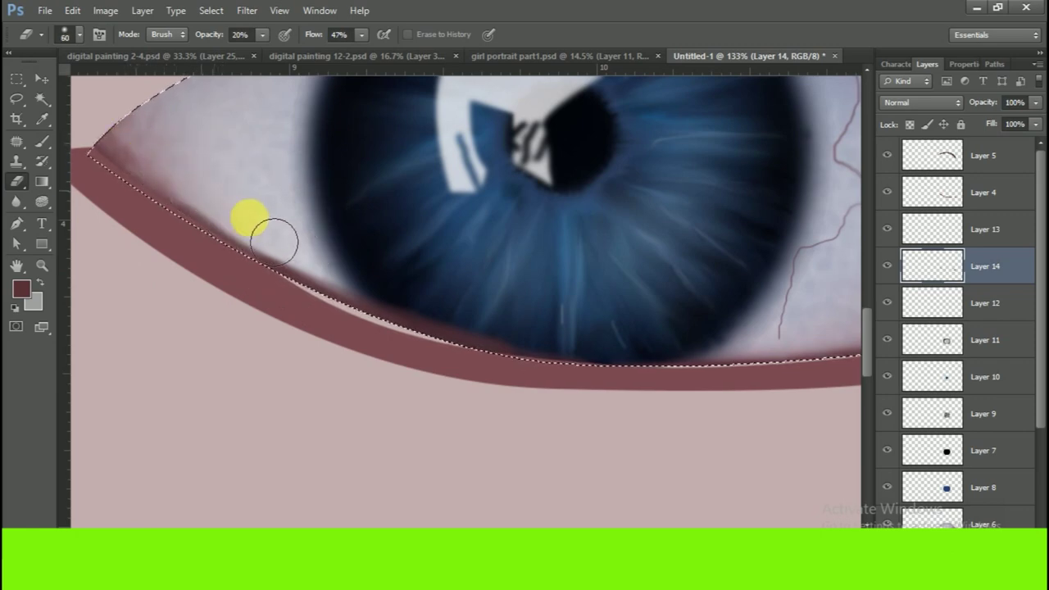
mouse_move(213, 211)
mouse_down()
mouse_move(486, 336)
mouse_move(317, 274)
mouse_up()
key(bracketleft)
key(bracketleft)
mouse_move(375, 290)
mouse_down()
mouse_move(449, 331)
mouse_move(681, 370)
mouse_move(546, 358)
mouse_move(403, 316)
mouse_up()
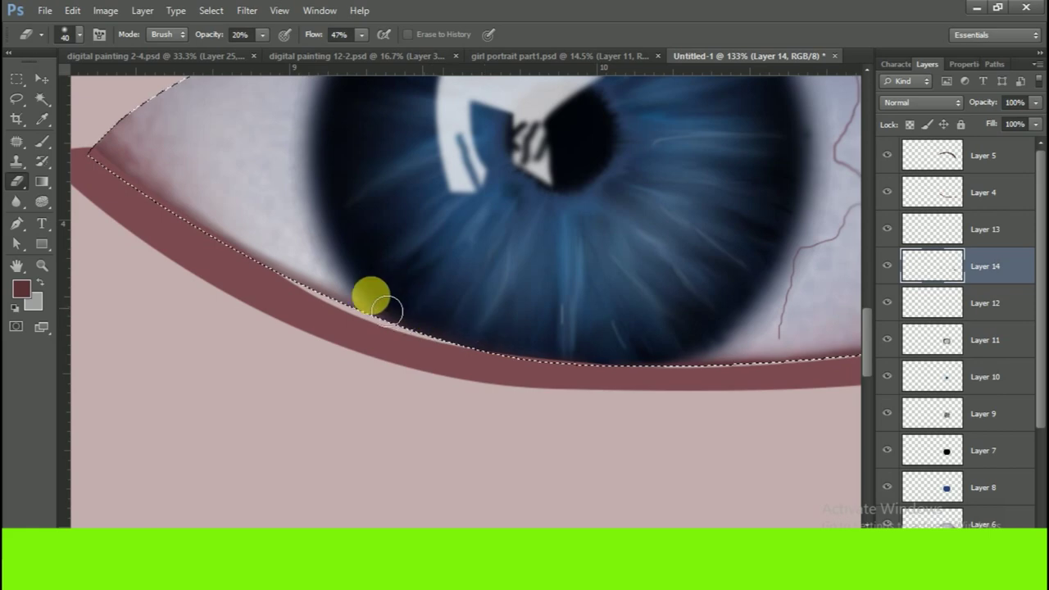
scroll(393, 308, right, 5)
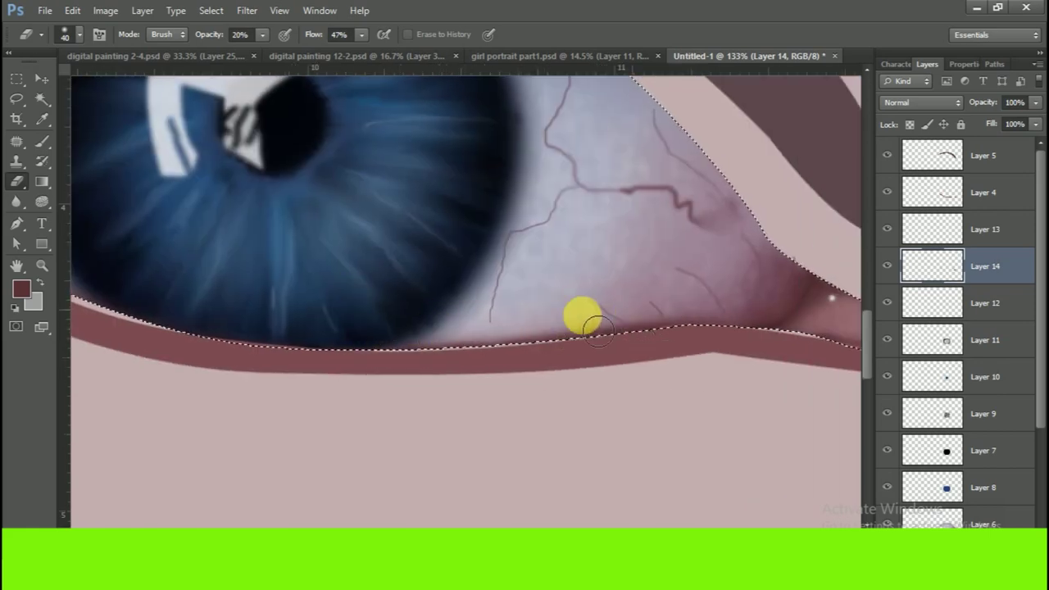
scroll(533, 331, down, 5)
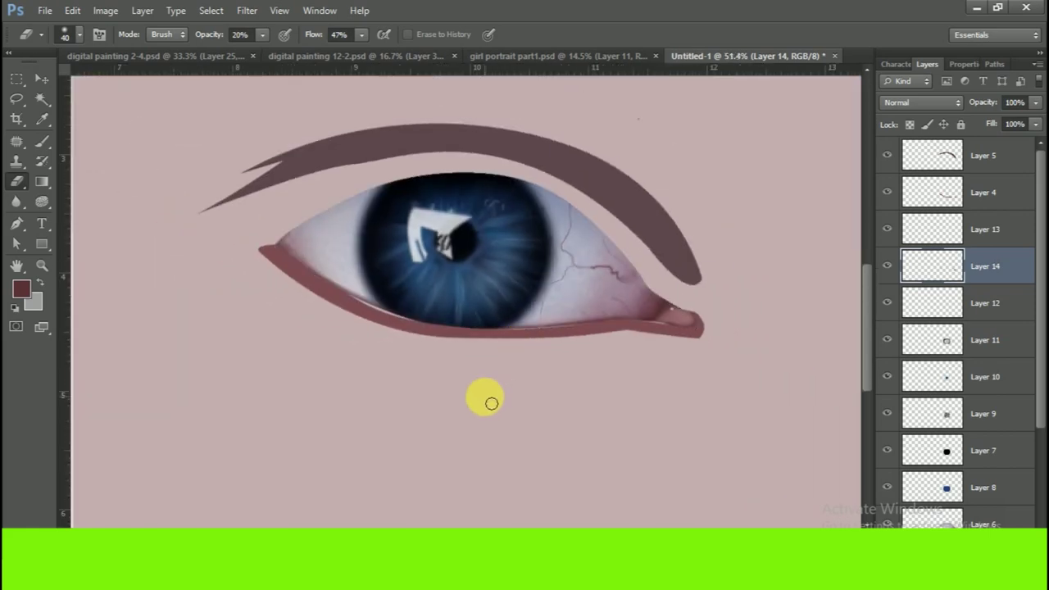
- Deselect, sample the lid's maroon, and paint it along the inner-corner lid edge on Layer 13
scroll(486, 402, down, 3)
scroll(480, 399, down, 2)
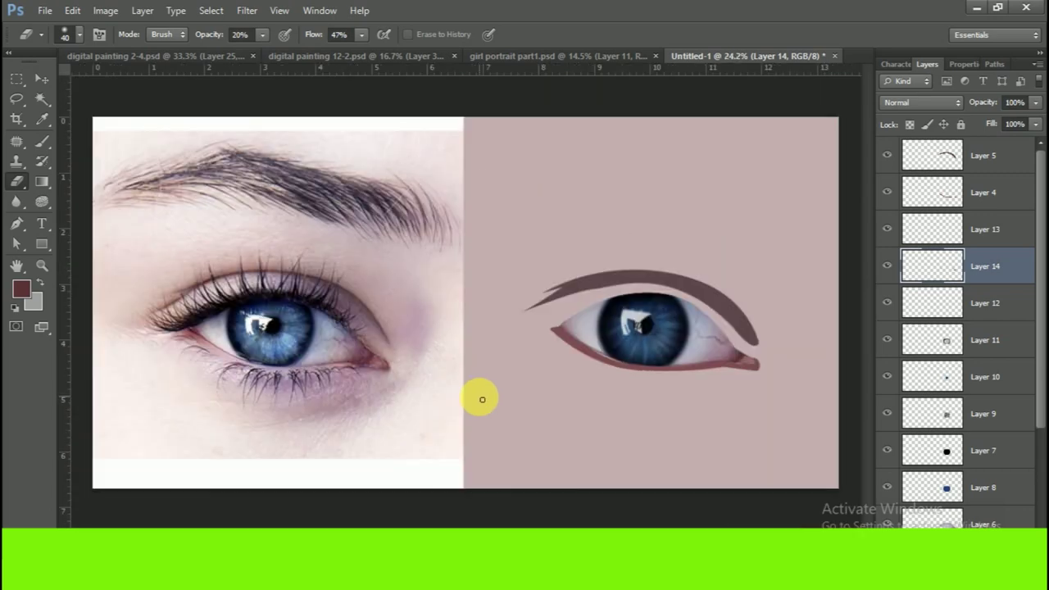
scroll(597, 386, up, 5)
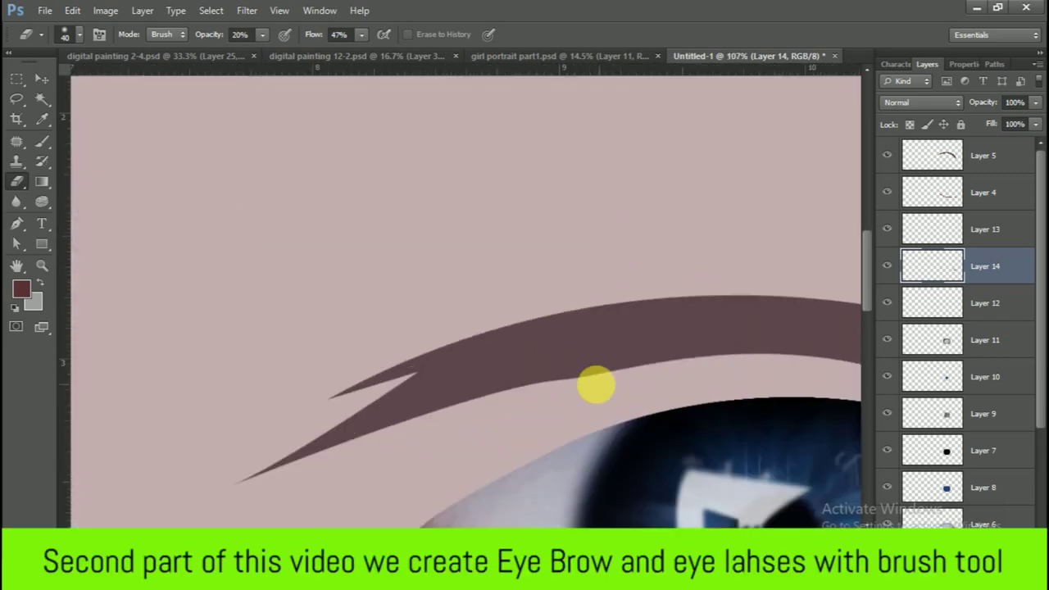
scroll(398, 286, up, 4)
key(ctrl+d)
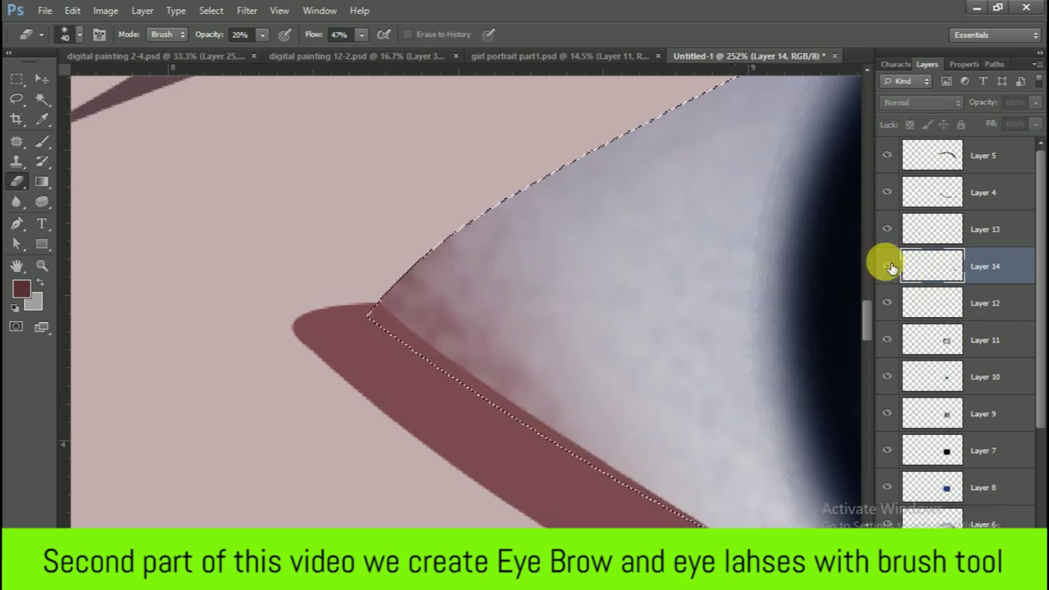
click(30, 288)
click(418, 375)
key(Return)
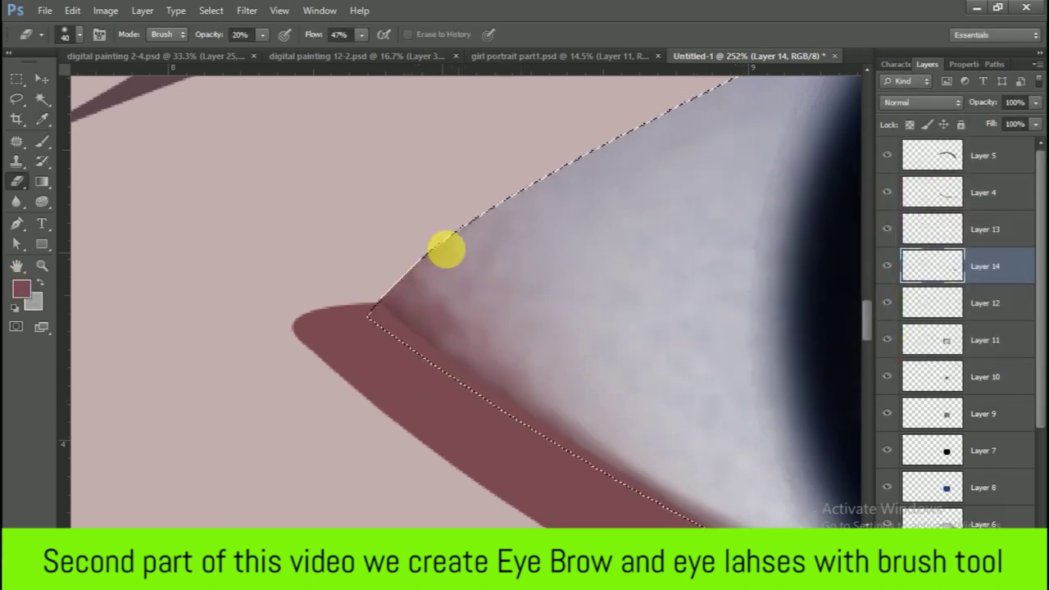
click(897, 234)
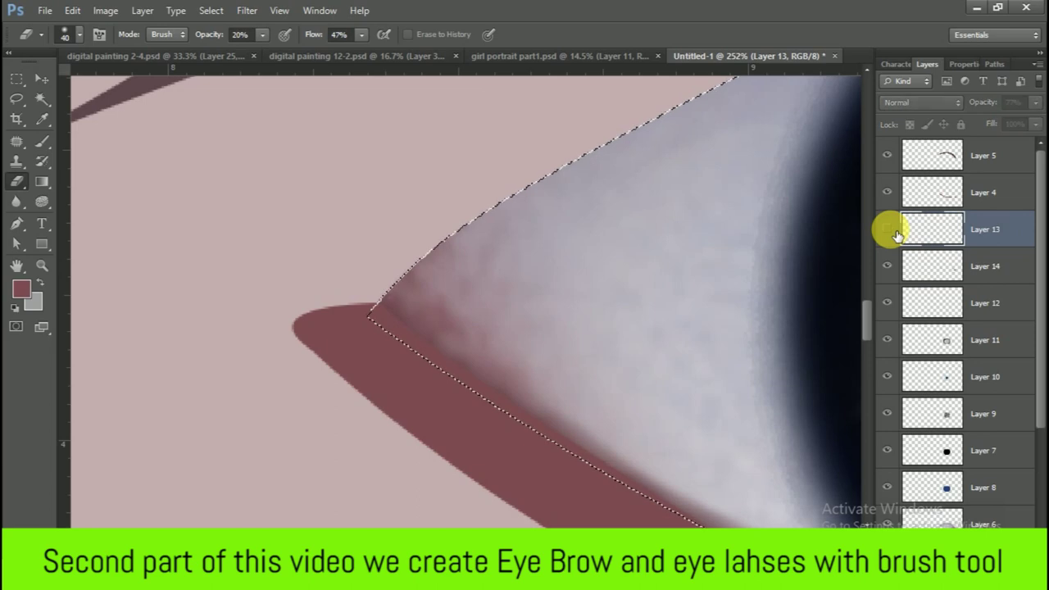
click(42, 141)
mouse_move(496, 323)
mouse_down()
mouse_move(445, 384)
mouse_move(496, 426)
mouse_up()
- Adjust the maroon in the Color Picker, settling on a darker shade
click(21, 289)
click(776, 308)
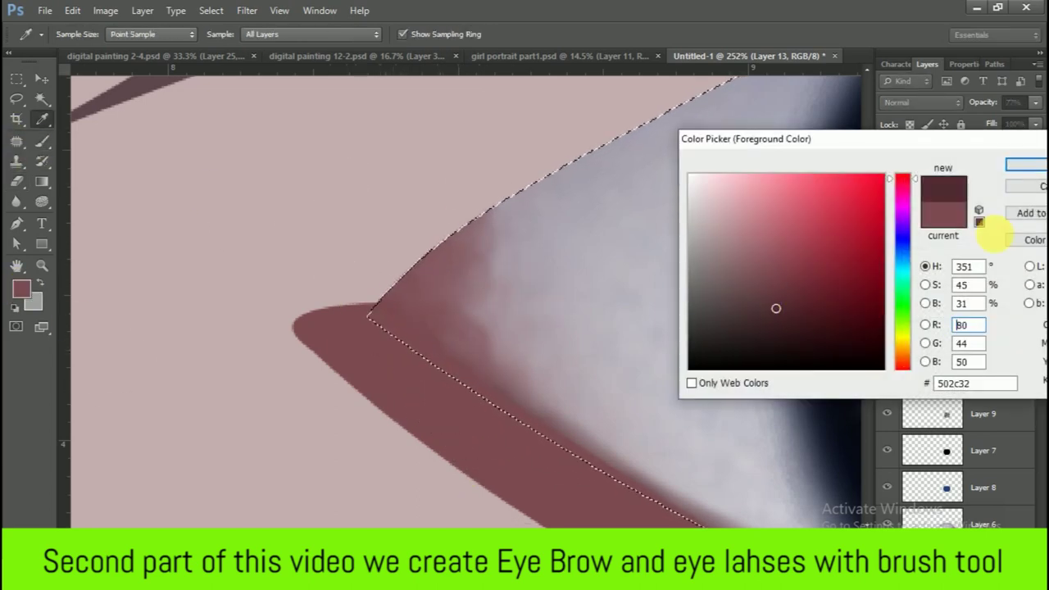
click(779, 274)
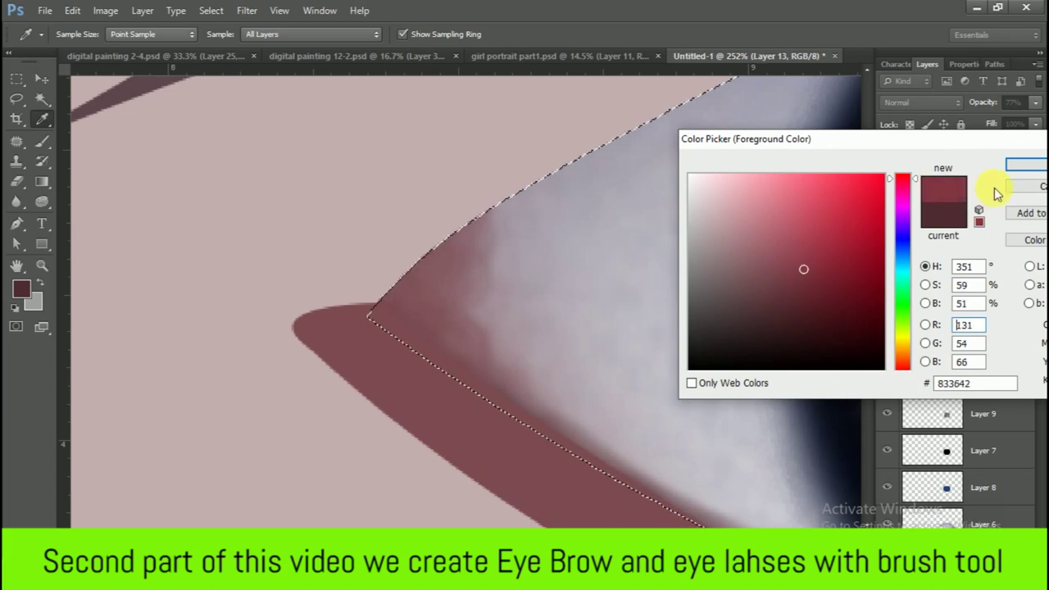
click(1026, 164)
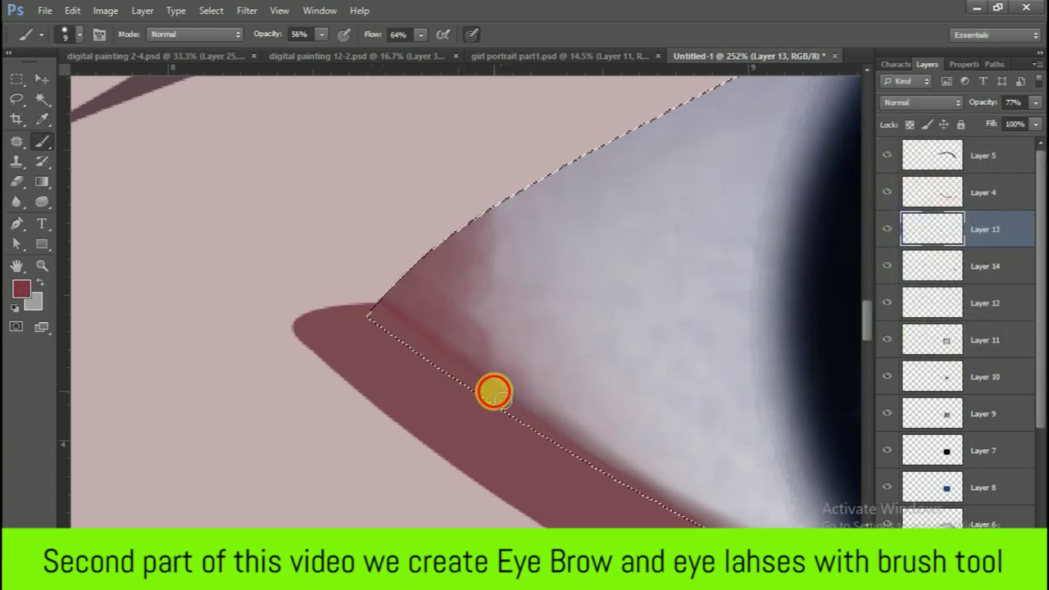
click(21, 289)
click(817, 304)
key(Return)
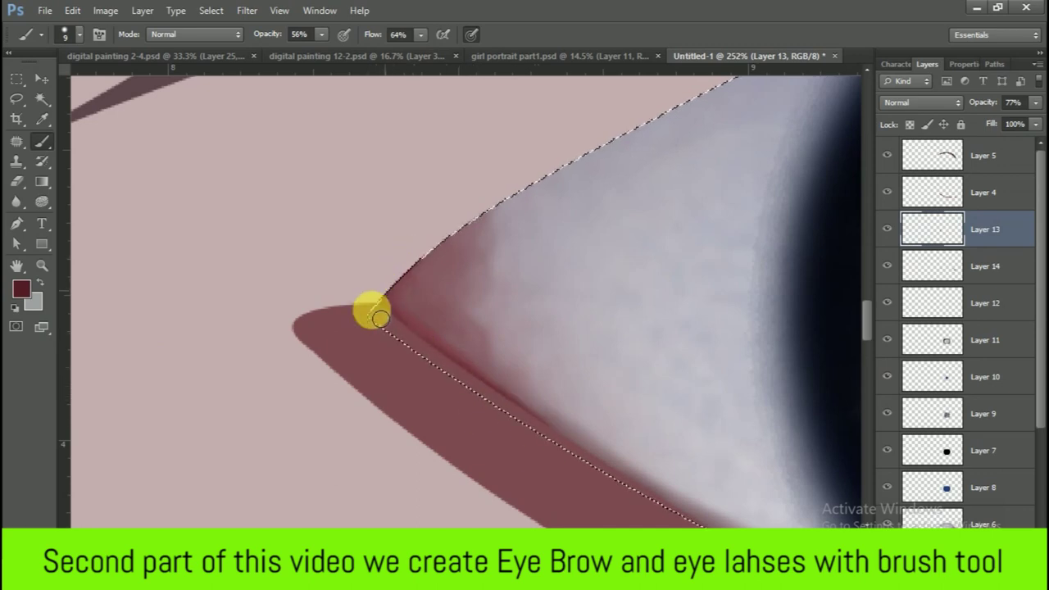
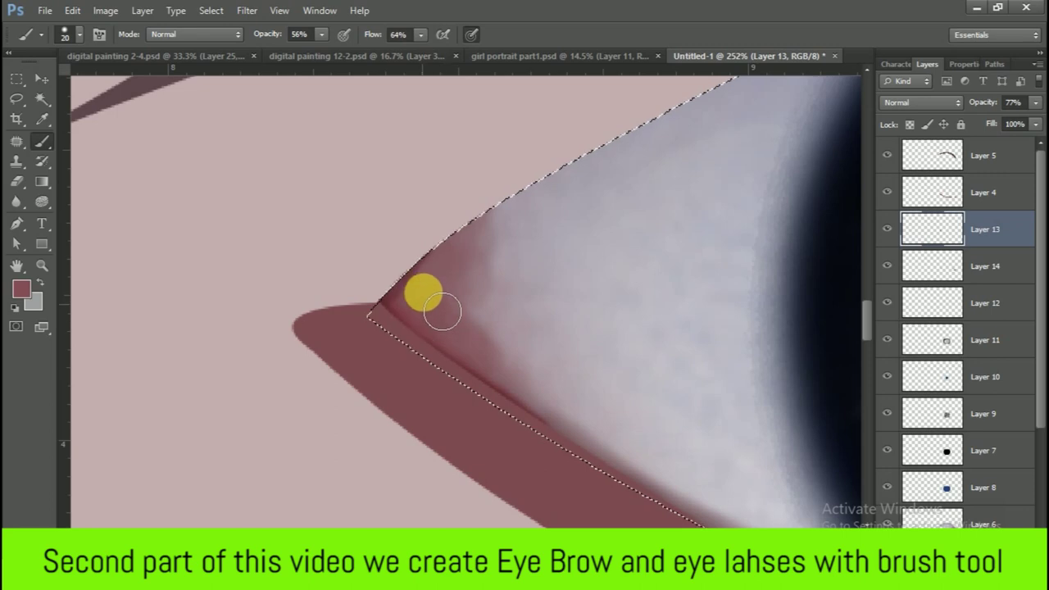
- Paint low-opacity shading along the lower eyelid edge using a chosen brush preset
drag(432, 314, 527, 382)
click(322, 35)
click(64, 34)
double_click(28, 152)
mouse_move(492, 278)
mouse_down()
mouse_move(615, 447)
mouse_move(571, 420)
mouse_up()
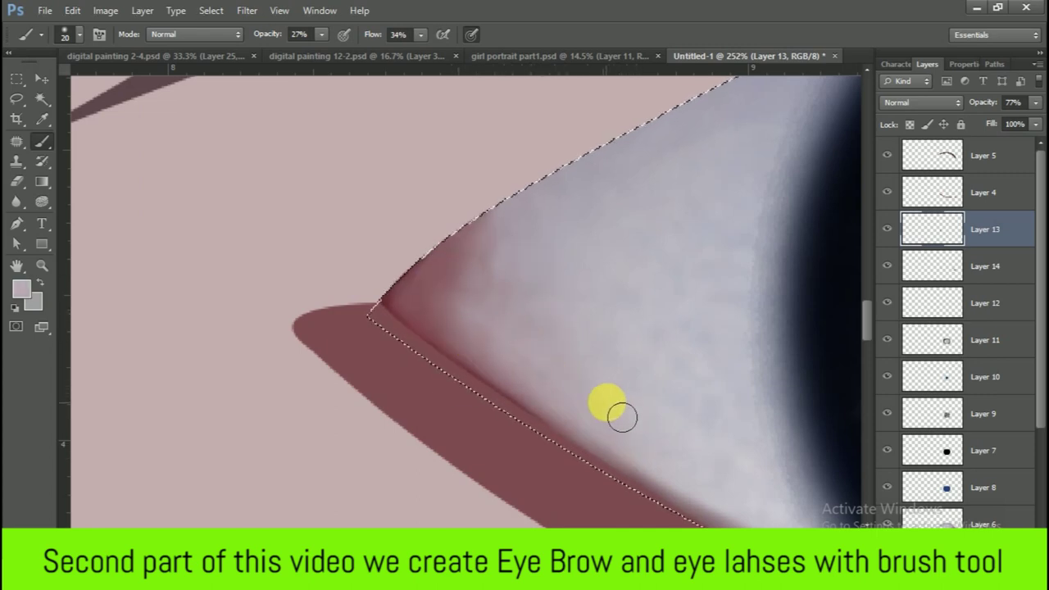
drag(502, 301, 525, 262)
mouse_move(680, 386)
mouse_down()
mouse_move(548, 348)
mouse_move(415, 213)
mouse_move(539, 346)
mouse_up()
- Deepen the lid edge toward the inner corner with sampled dark red, then set foreground to light grey e3e1e3
key(bracketleft)
key(bracketleft)
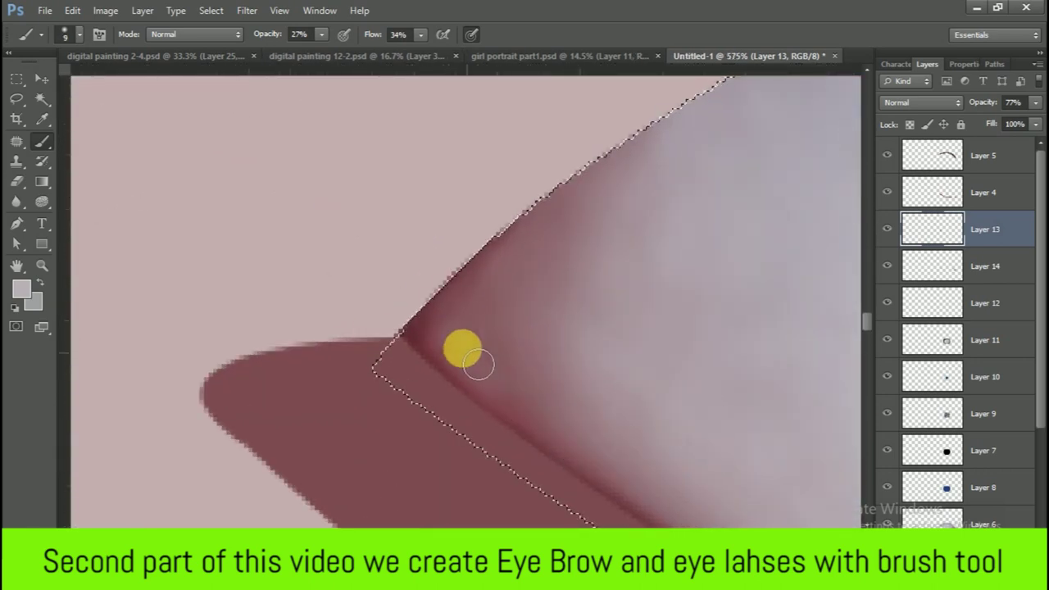
alt+click(440, 335)
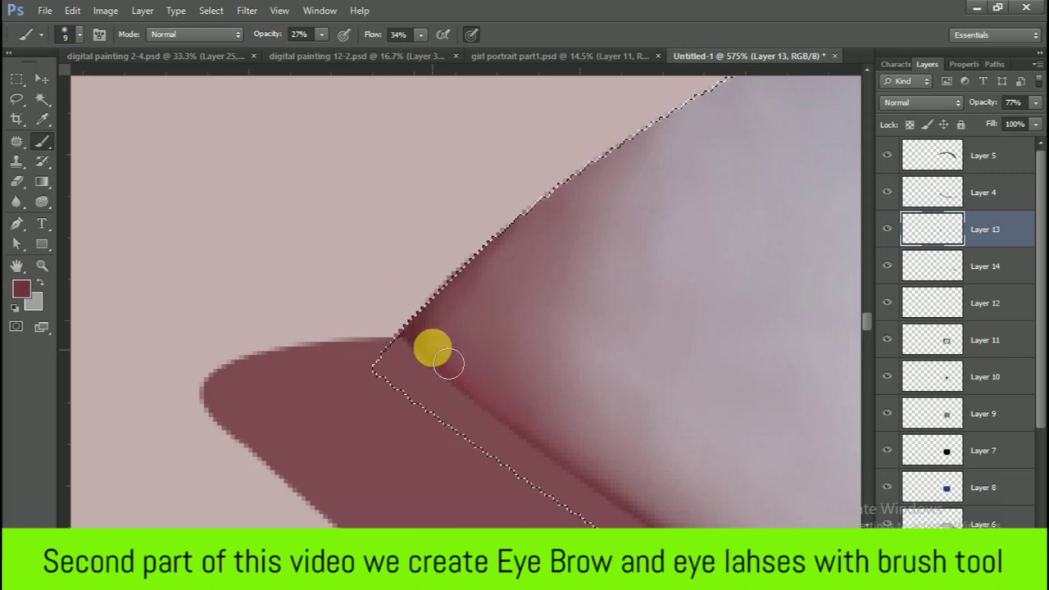
drag(533, 420, 467, 354)
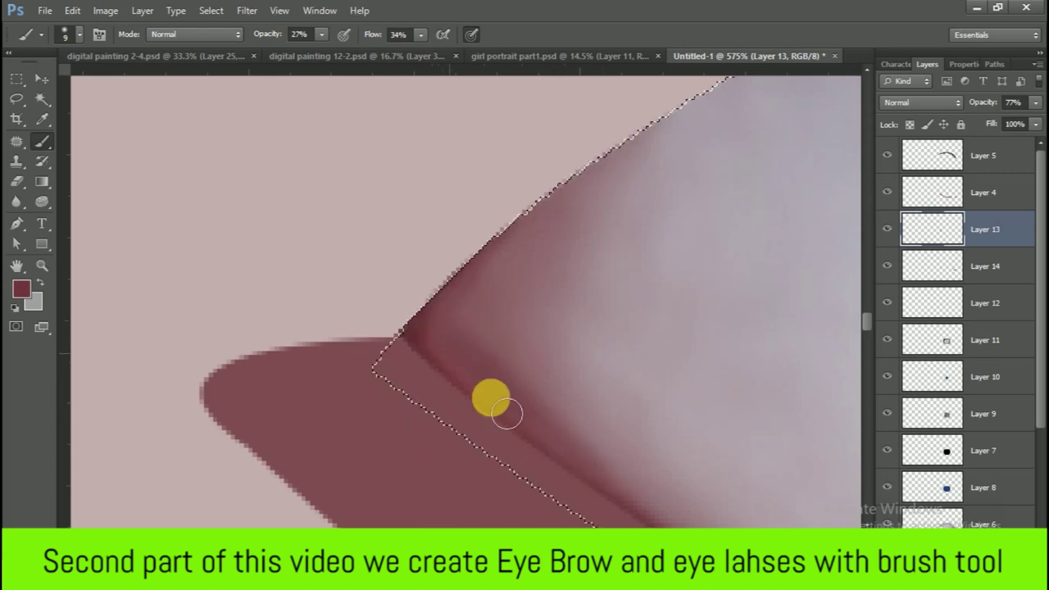
click(21, 289)
click(807, 425)
click(695, 200)
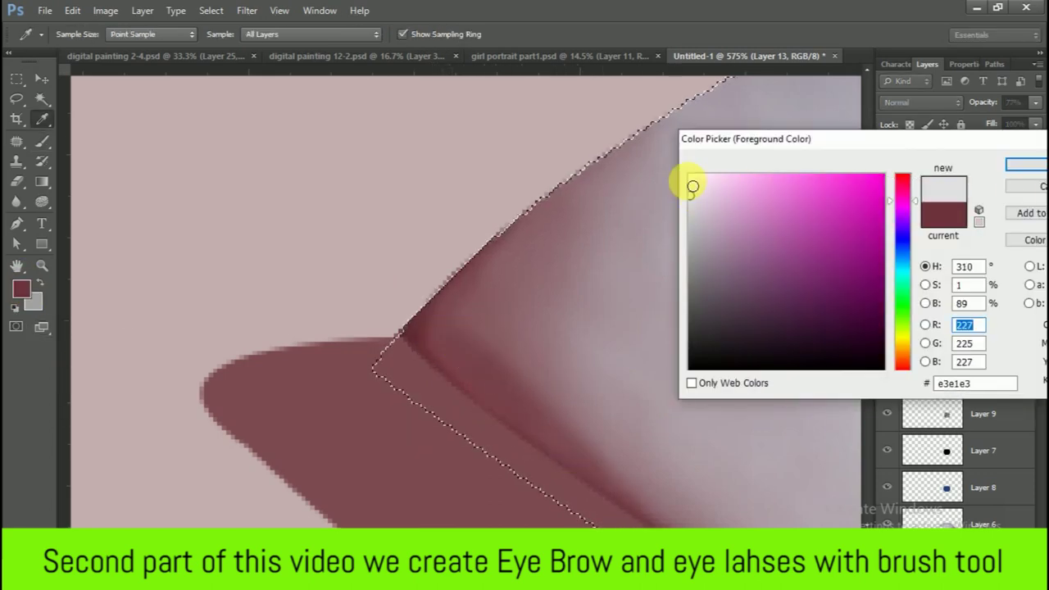
- Paint a thin light-pink line near the eye's inner corner with the Brush
click(1026, 165)
key(b)
click(65, 33)
click(395, 140)
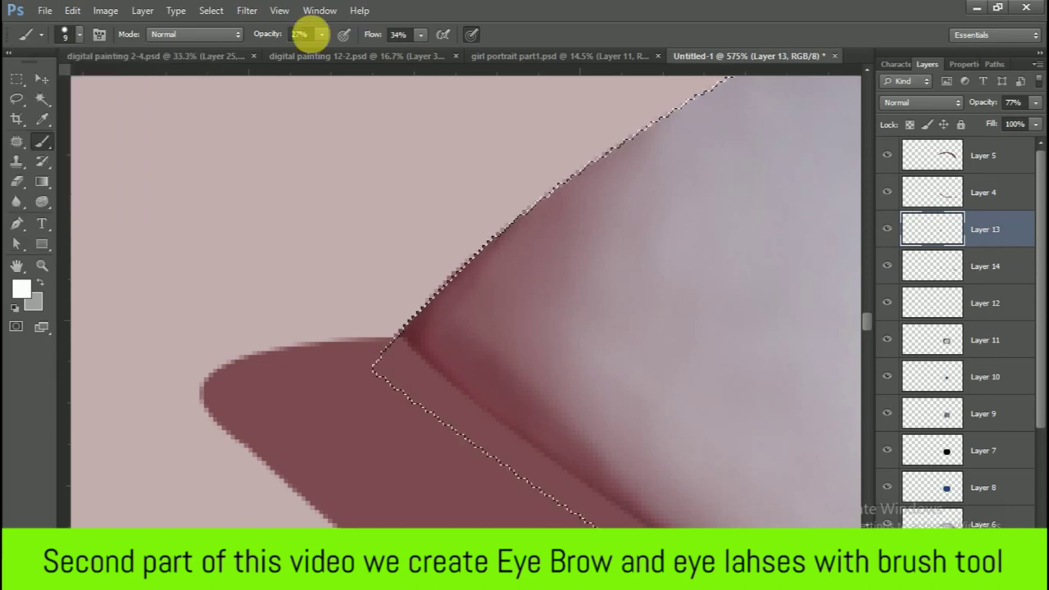
drag(428, 338, 479, 386)
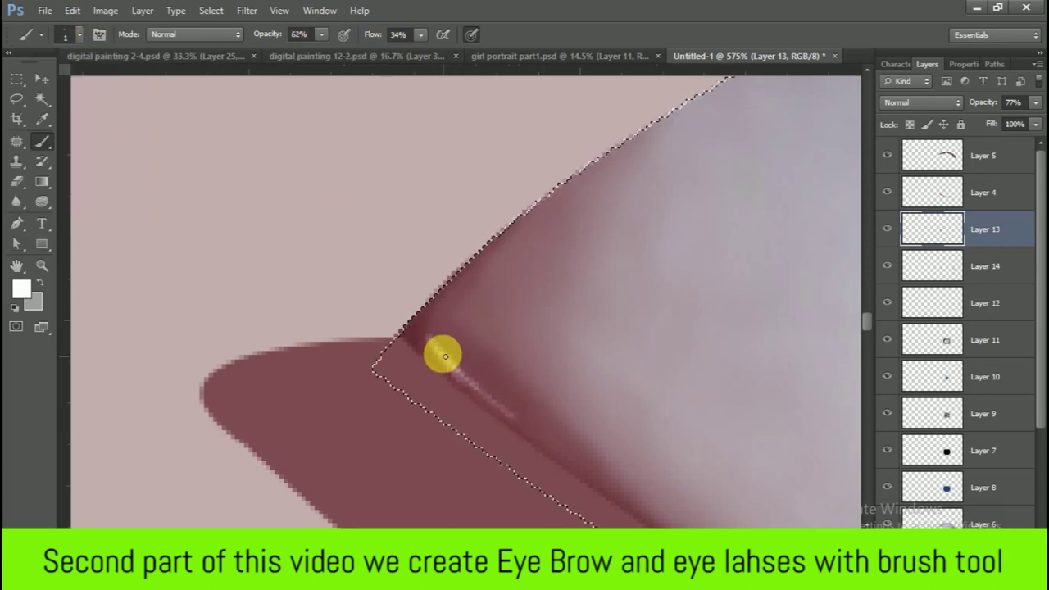
key(ctrl+0)
scroll(576, 374, down, 5)
scroll(628, 417, up, 2)
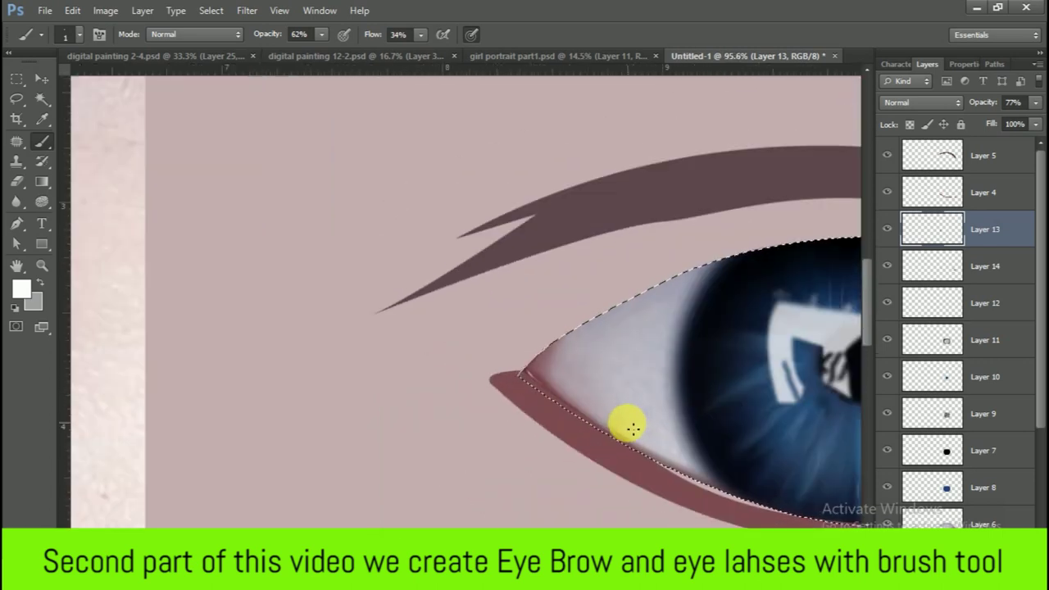
scroll(632, 423, down, 3)
scroll(590, 375, down, 1)
scroll(599, 386, up, 6)
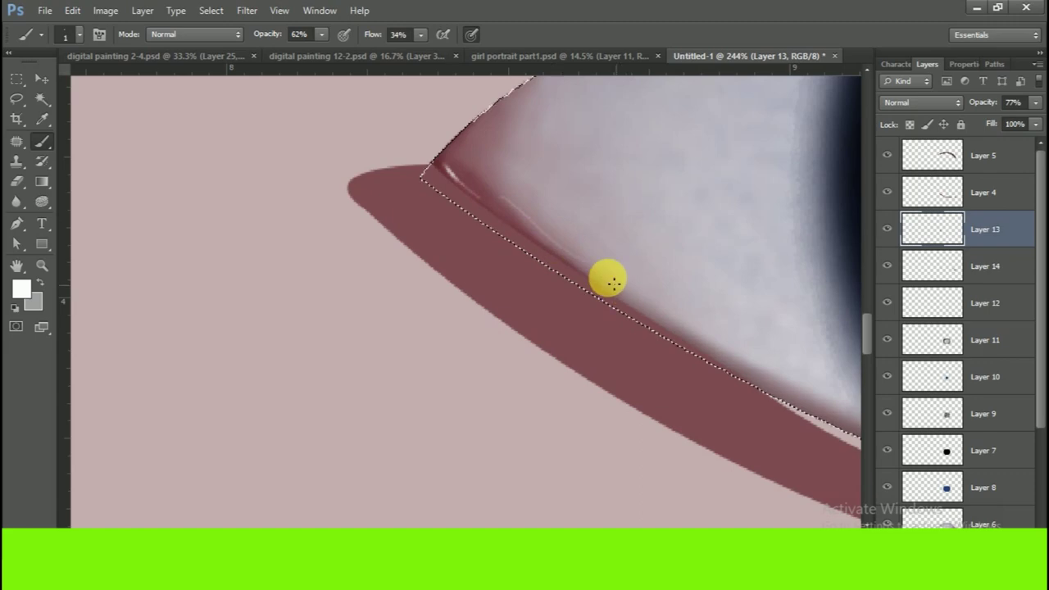
- Add soft reddish shading along the lower lid and a thin grey line under the iris
drag(500, 199, 545, 241)
scroll(545, 240, down, 2)
scroll(585, 269, down, 3)
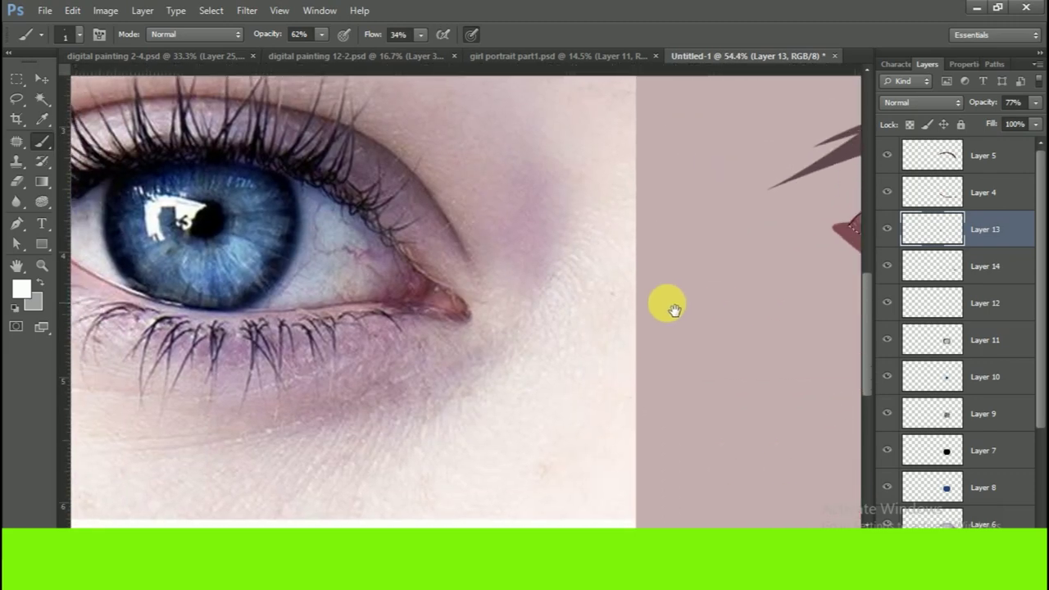
scroll(566, 263, up, 3)
scroll(449, 228, up, 2)
key(bracketright)
key(bracketright)
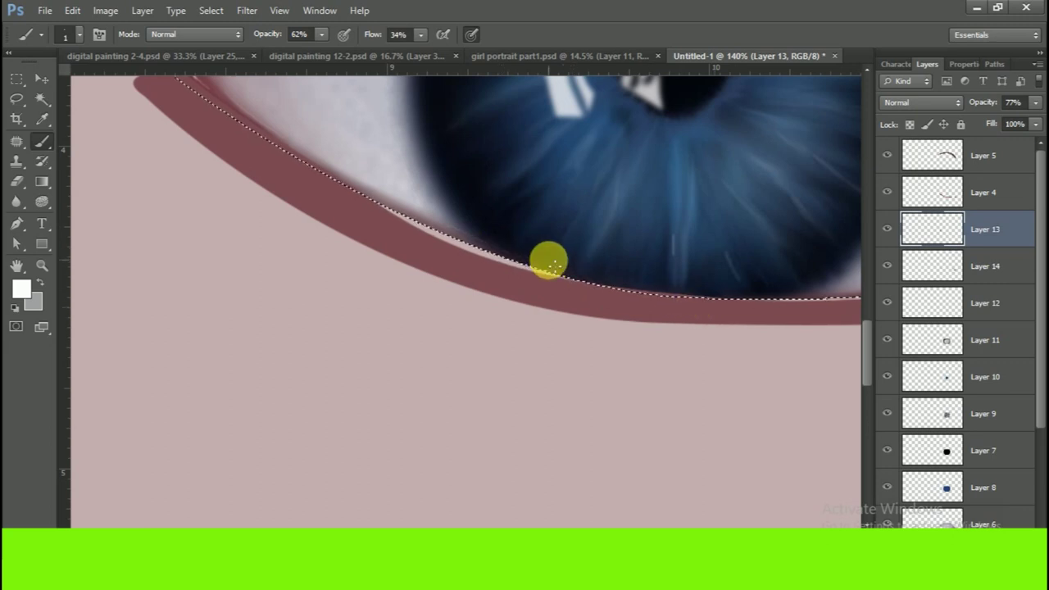
drag(456, 227, 572, 277)
- Draw a thin white line along the eyelid edge with a smallest brush at full opacity and flow
key(0)
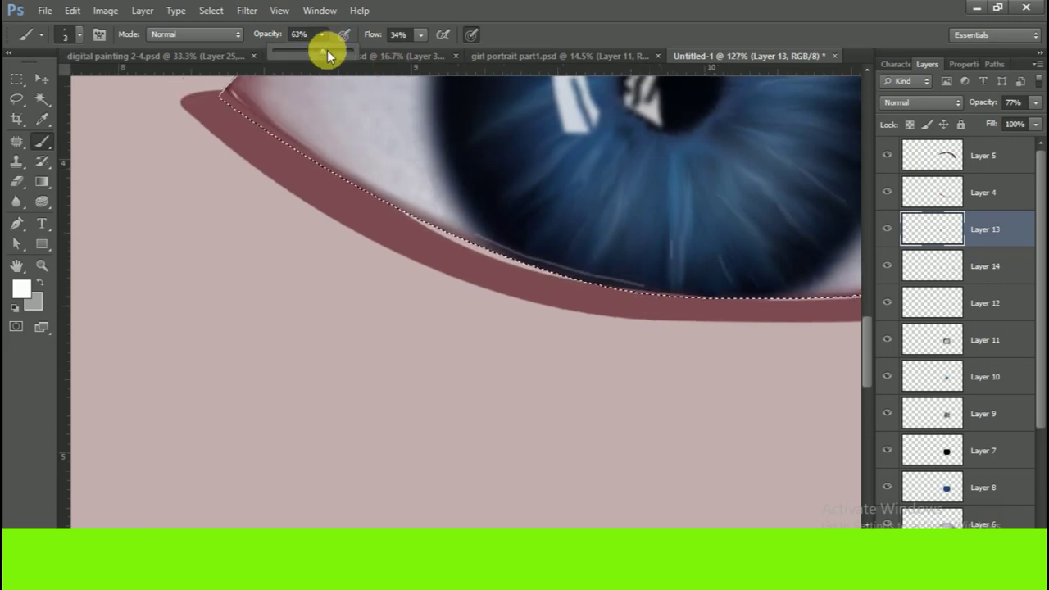
key(shift+0)
scroll(550, 246, up, 5)
drag(403, 247, 606, 304)
key(ctrl+z)
key(bracketleft)
key(bracketleft)
mouse_move(398, 241)
mouse_down()
mouse_move(603, 311)
mouse_move(698, 302)
mouse_up()
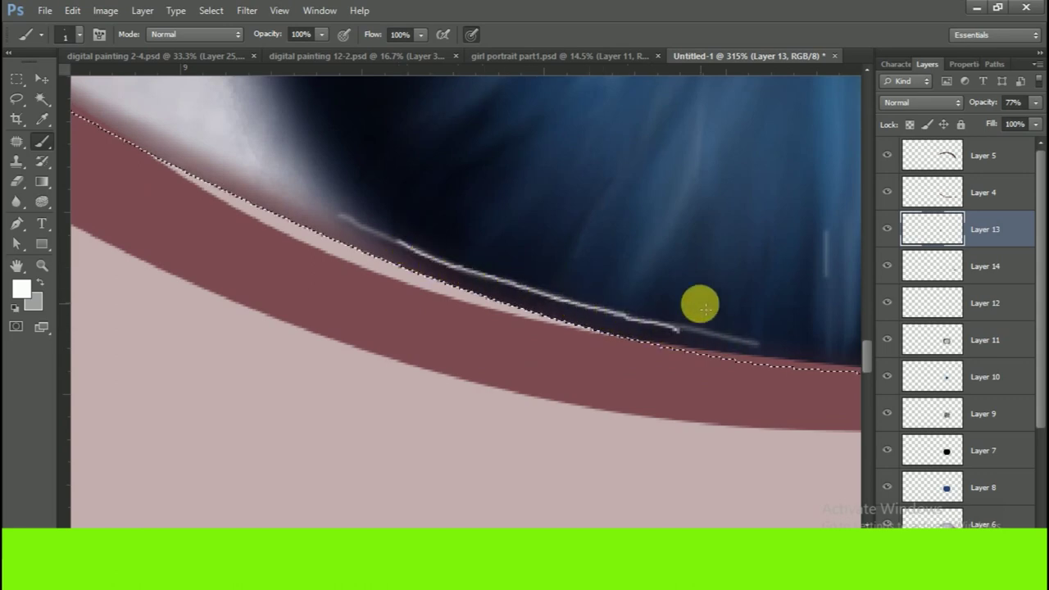
- Brush faint light lines along the lower lid with a size-8 brush at 18% opacity and 39% flow
scroll(639, 334, down, 5)
scroll(775, 300, up, 2)
scroll(616, 284, up, 2)
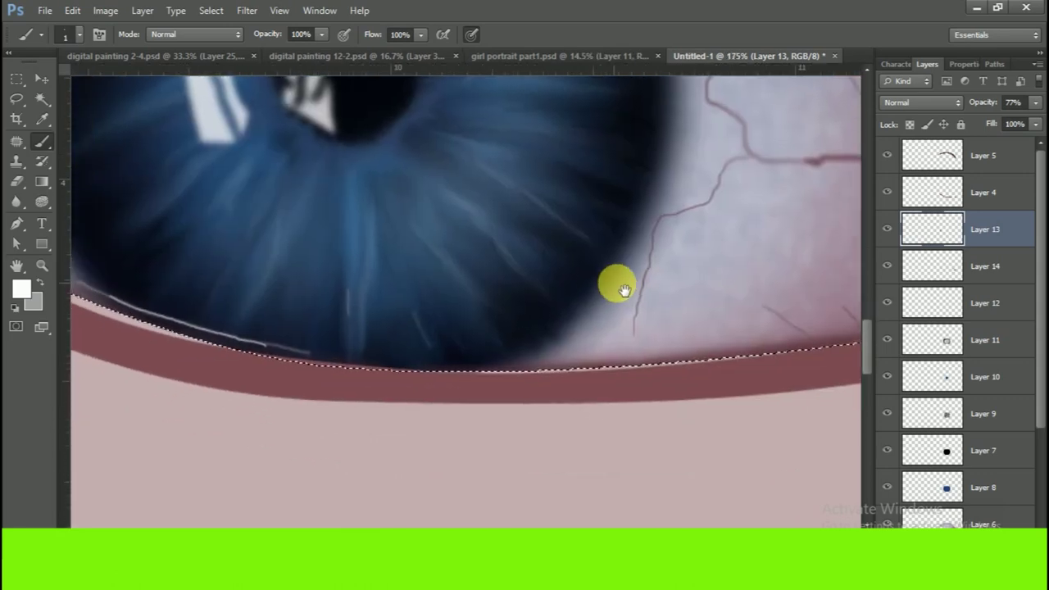
scroll(491, 328, up, 2)
key(bracketright)
key(bracketright)
key(bracketright)
drag(322, 35, 270, 50)
drag(420, 34, 385, 50)
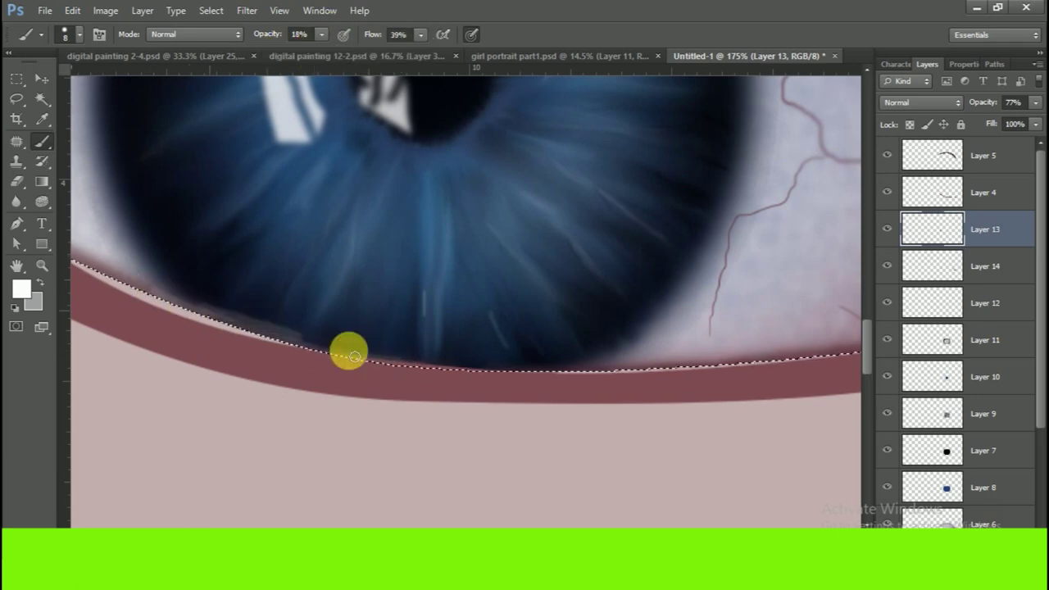
drag(354, 355, 672, 365)
drag(559, 361, 237, 325)
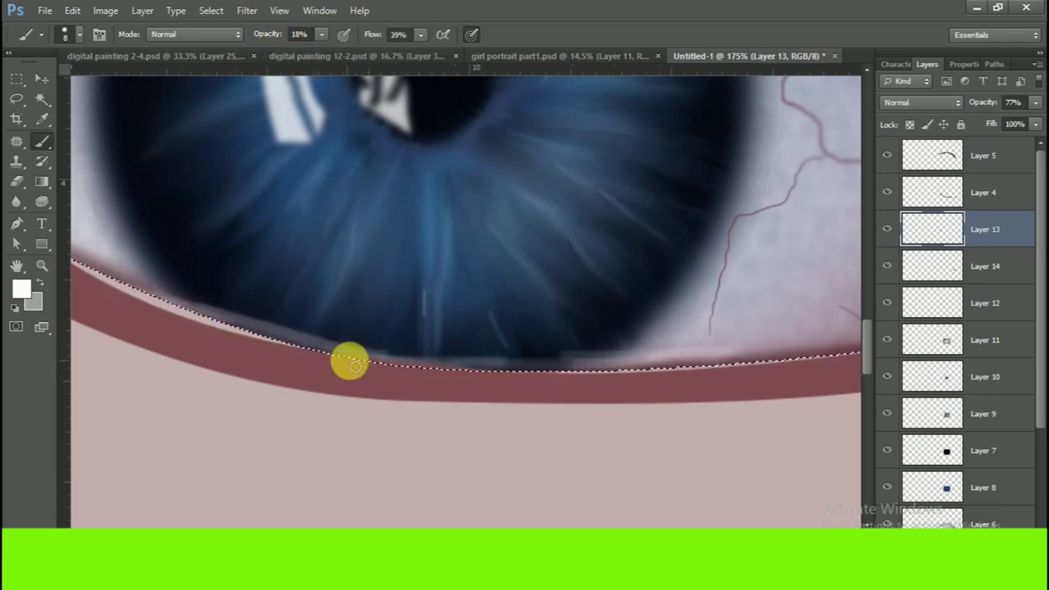
mouse_move(320, 344)
mouse_down()
mouse_move(767, 350)
mouse_move(372, 370)
mouse_up()
- Raise the brush opacity to 82% and shrink the brush to size 2
click(21, 289)
key(Return)
drag(321, 34, 429, 48)
key(bracketleft)
key(bracketleft)
key(bracketleft)
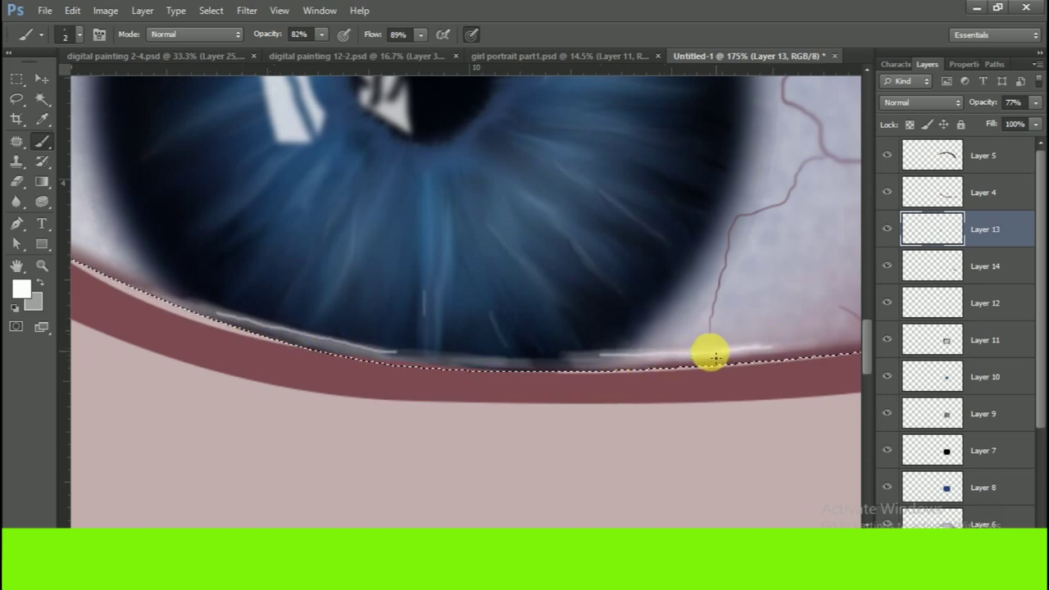
right_click(14, 203)
- Smudge the pale lower-lid highlight so it blends into the waterline, then zoom out
click(74, 224)
mouse_move(348, 344)
mouse_down()
mouse_move(386, 348)
mouse_move(288, 313)
mouse_move(569, 360)
mouse_move(446, 361)
mouse_up()
mouse_move(301, 342)
mouse_down()
mouse_move(339, 323)
mouse_move(246, 311)
mouse_move(543, 363)
mouse_move(748, 369)
mouse_move(562, 365)
mouse_up()
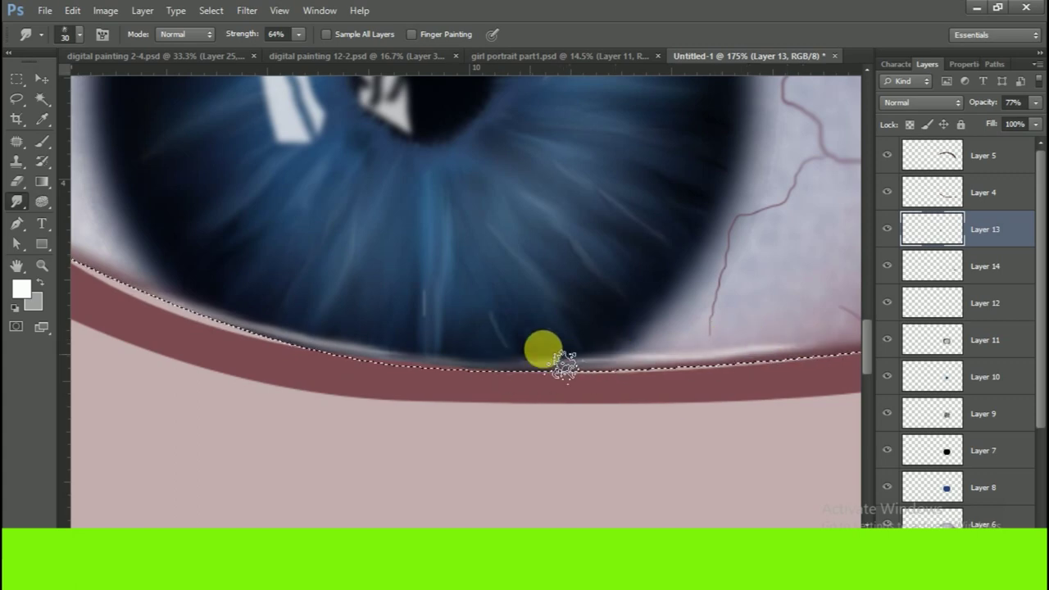
scroll(540, 352, down, 5)
scroll(525, 332, up, 5)
scroll(459, 323, down, 3)
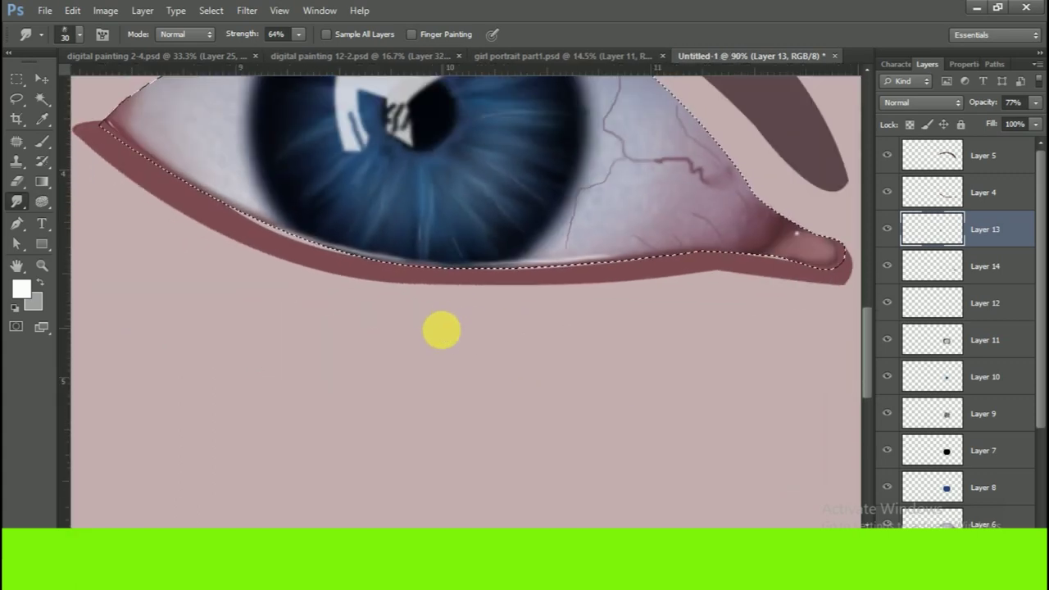
scroll(442, 330, down, 1)
scroll(435, 343, down, 1)
scroll(435, 343, down, 1)
scroll(435, 343, down, 2)
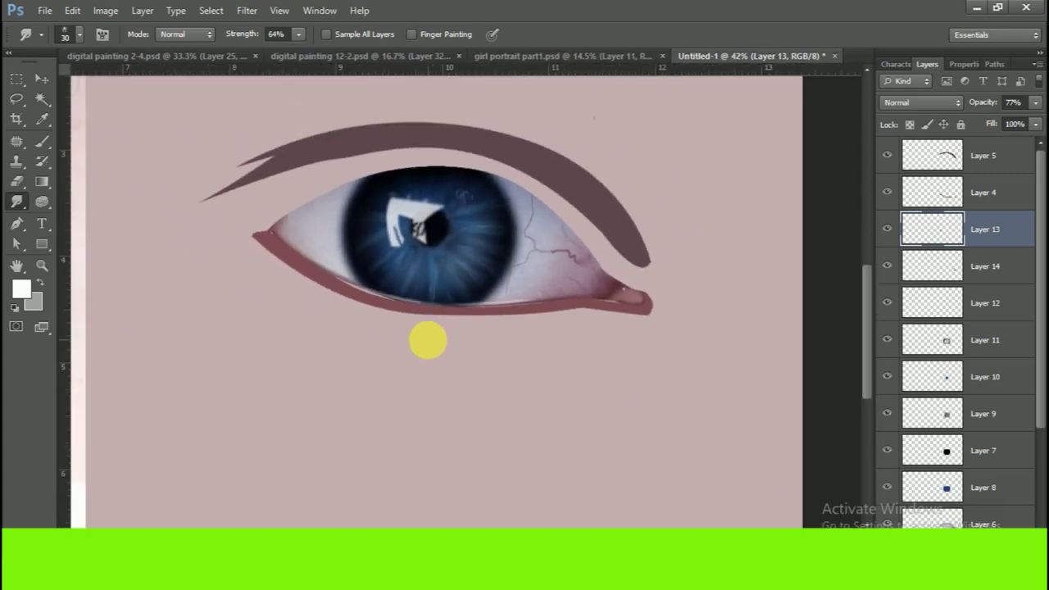
scroll(597, 241, down, 2)
- Bring the reference photo and painted eye into view and select the lower lid's layer
mouse_move(598, 241)
mouse_down()
mouse_move(647, 221)
mouse_move(628, 218)
mouse_up()
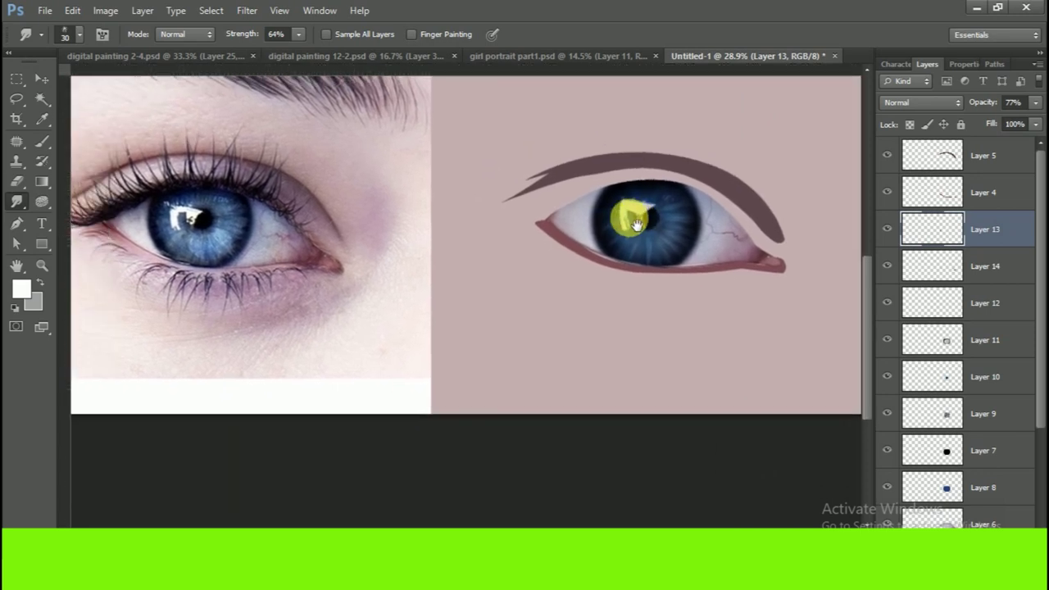
click(41, 76)
click(568, 239)
- Load the lower lid selection on a new layer and set a pink brush to 48% opacity, 44% flow
ctrl+click(933, 193)
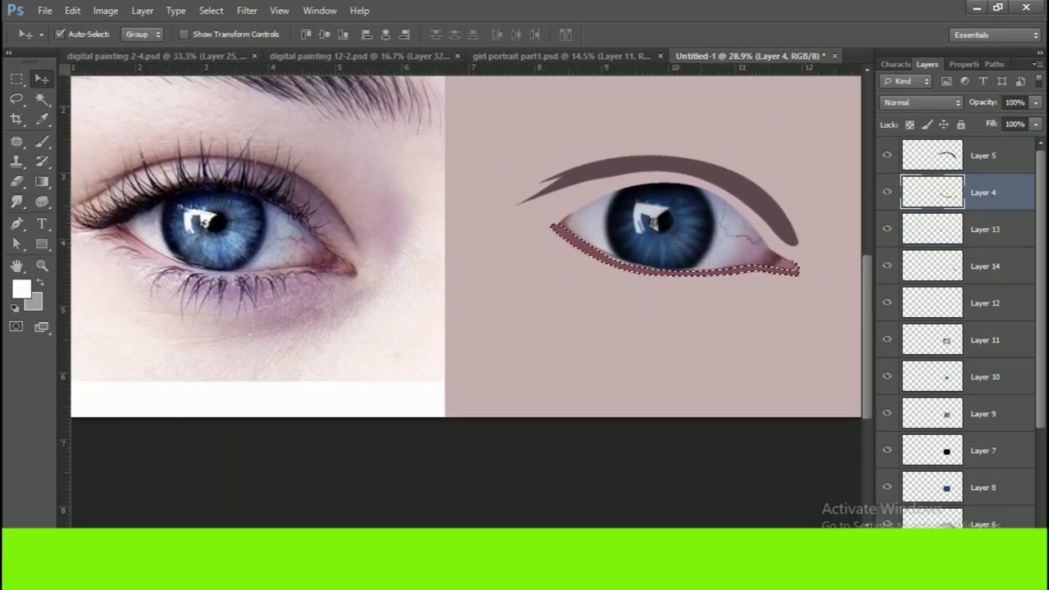
key(ctrl+shift+alt+n)
click(41, 141)
alt+click(159, 261)
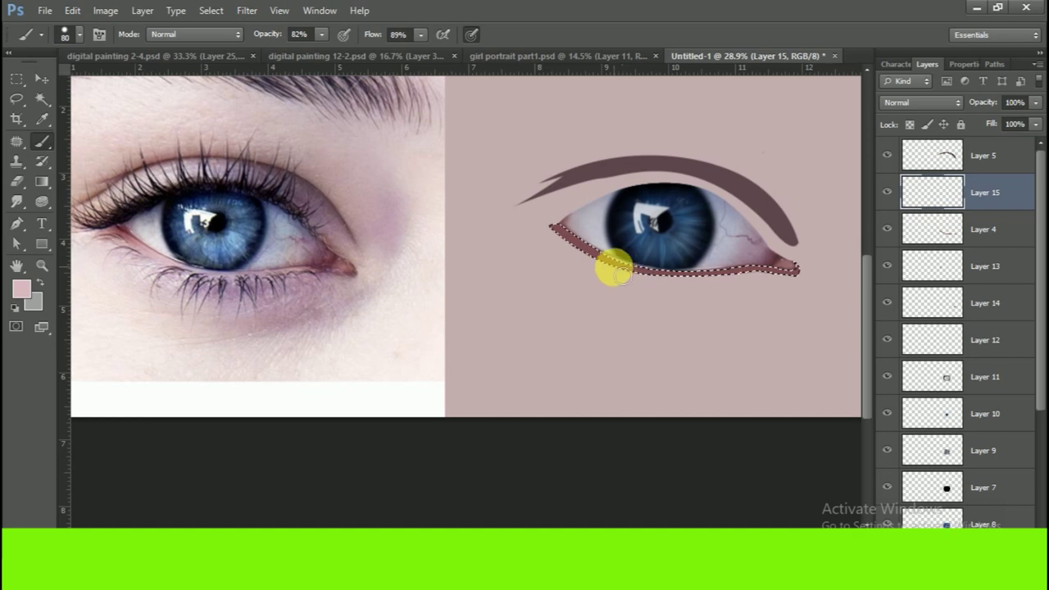
click(72, 35)
click(620, 277)
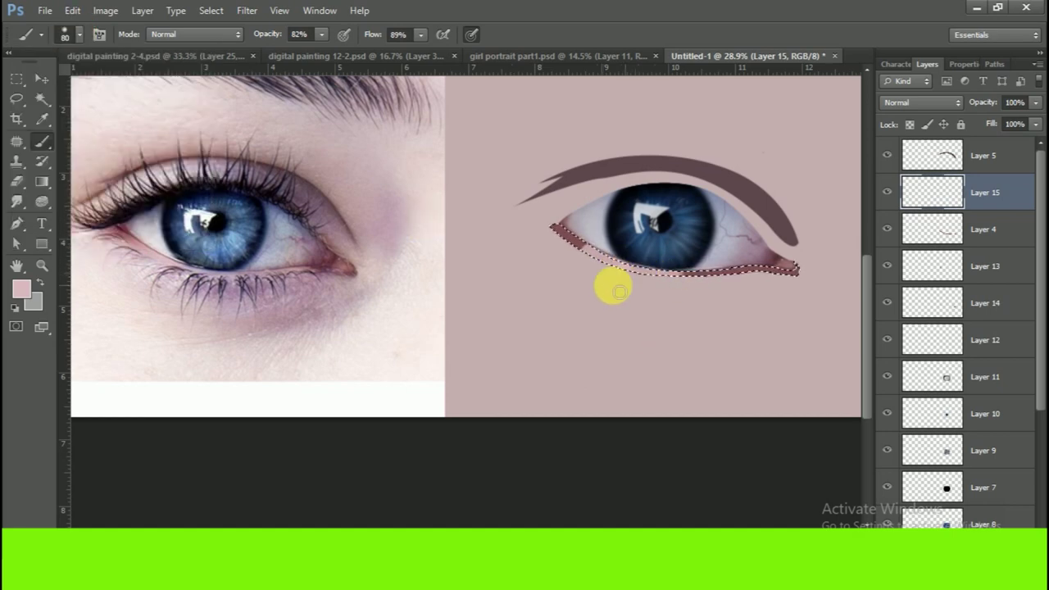
click(299, 34)
text(48)
click(398, 34)
text(44)
- Sample a dark maroon from the reference lid and paint it along the lower lid
alt+click(211, 277)
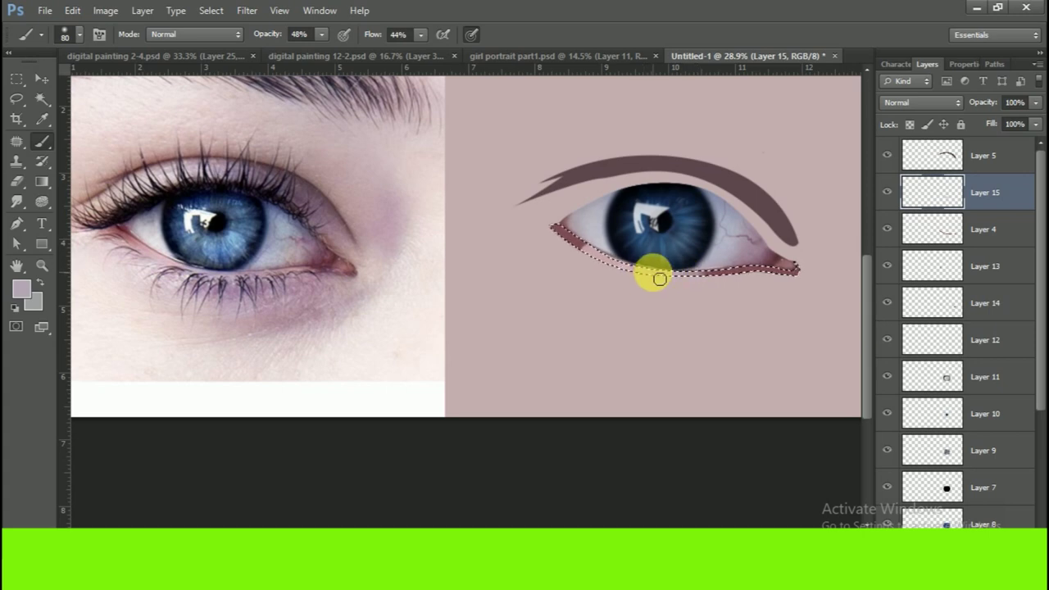
alt+click(123, 239)
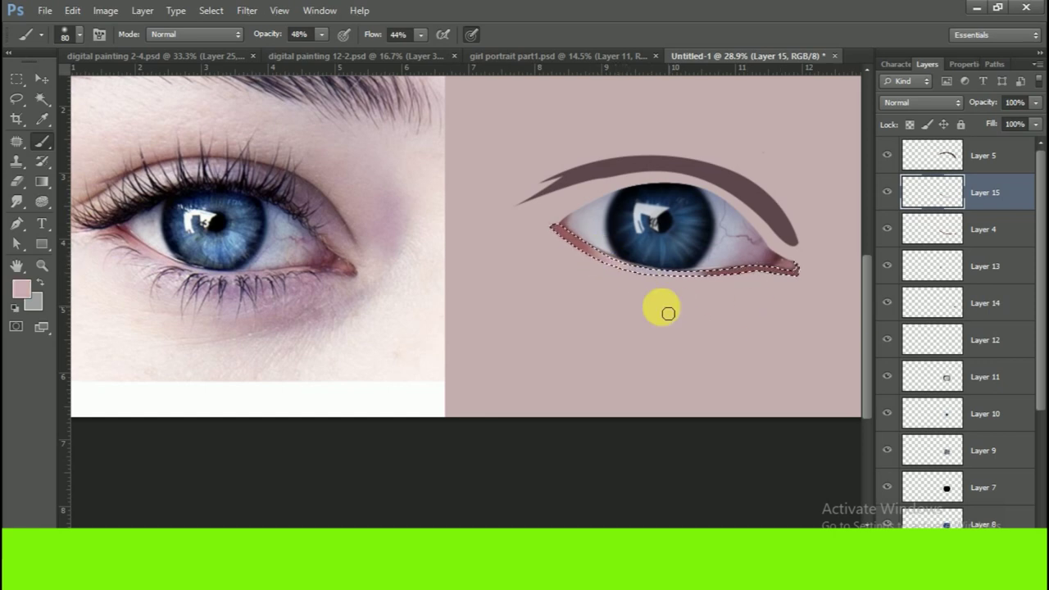
alt+click(291, 282)
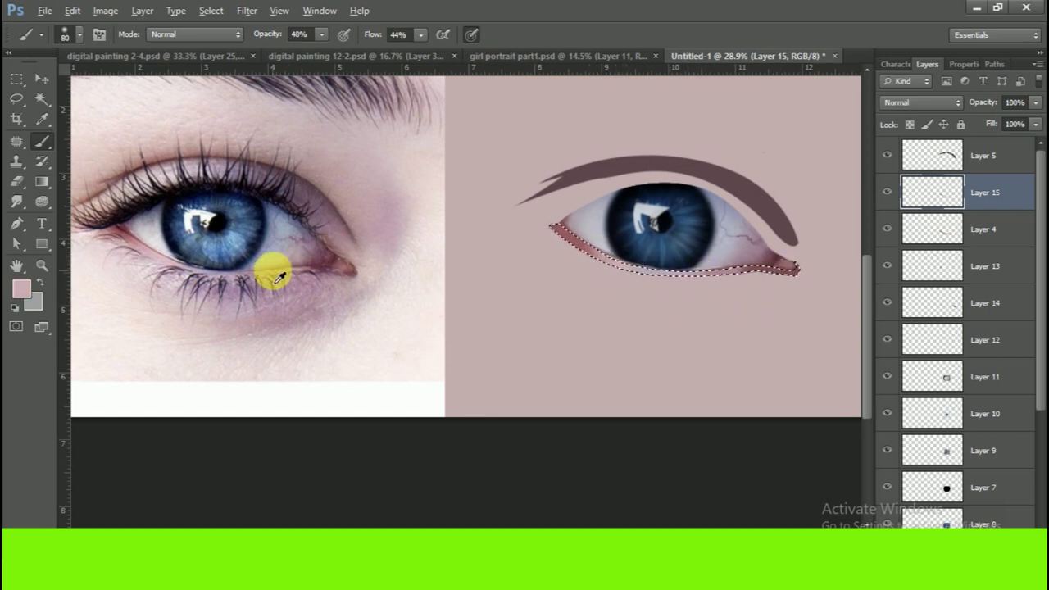
alt+click(314, 267)
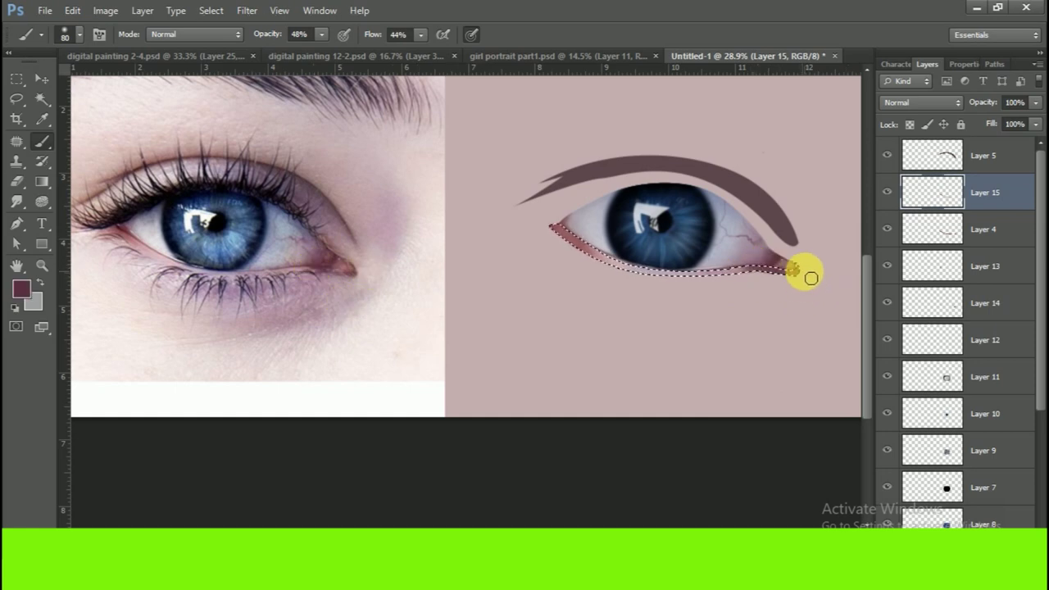
click(822, 261)
scroll(770, 301, up, 5)
key(bracketleft)
key(bracketleft)
key(bracketleft)
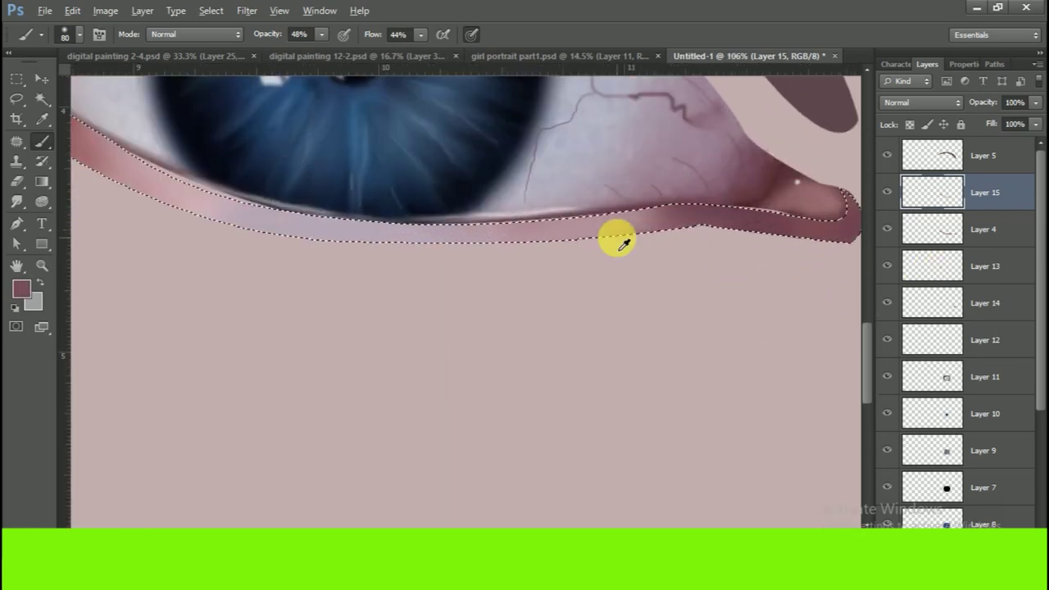
mouse_move(649, 271)
mouse_down()
mouse_move(716, 234)
mouse_move(806, 252)
mouse_up()
- Brush a lighter pink along the lower lid band with a size-9 brush
click(22, 288)
click(728, 188)
click(1024, 167)
key(bracketleft)
key(bracketleft)
key(bracketleft)
drag(550, 237, 719, 218)
scroll(692, 264, down, 5)
scroll(703, 255, up, 5)
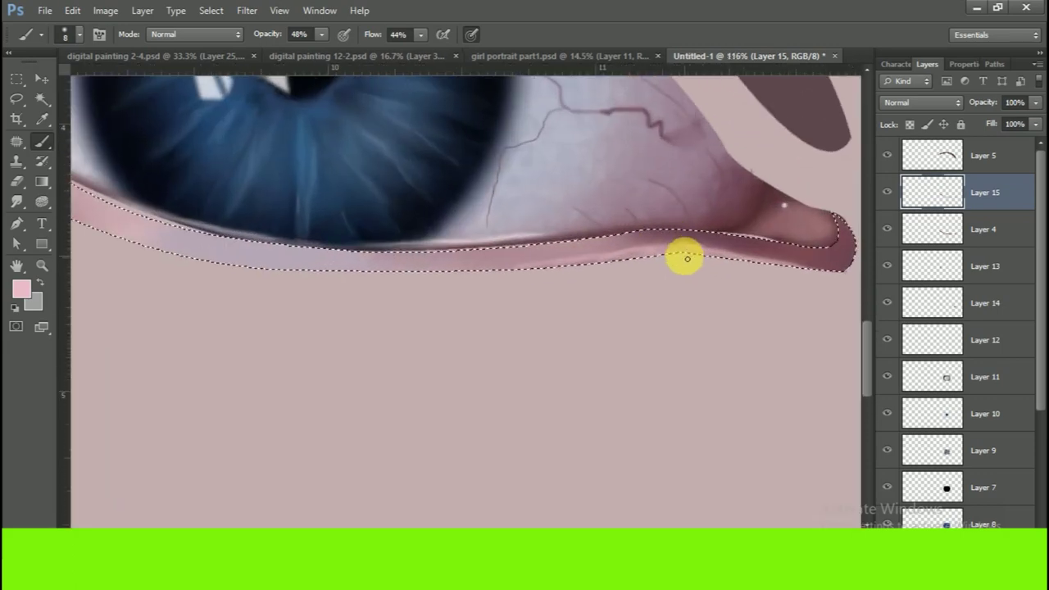
drag(676, 269, 820, 277)
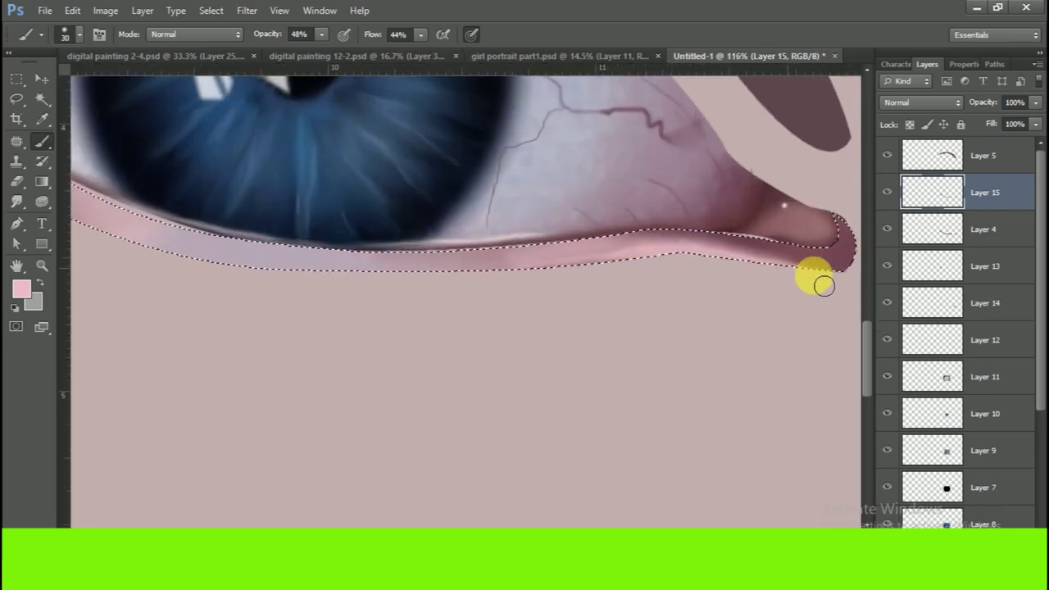
- Darken the lower lid's outer corner with a dark maroon shade
click(21, 288)
click(758, 273)
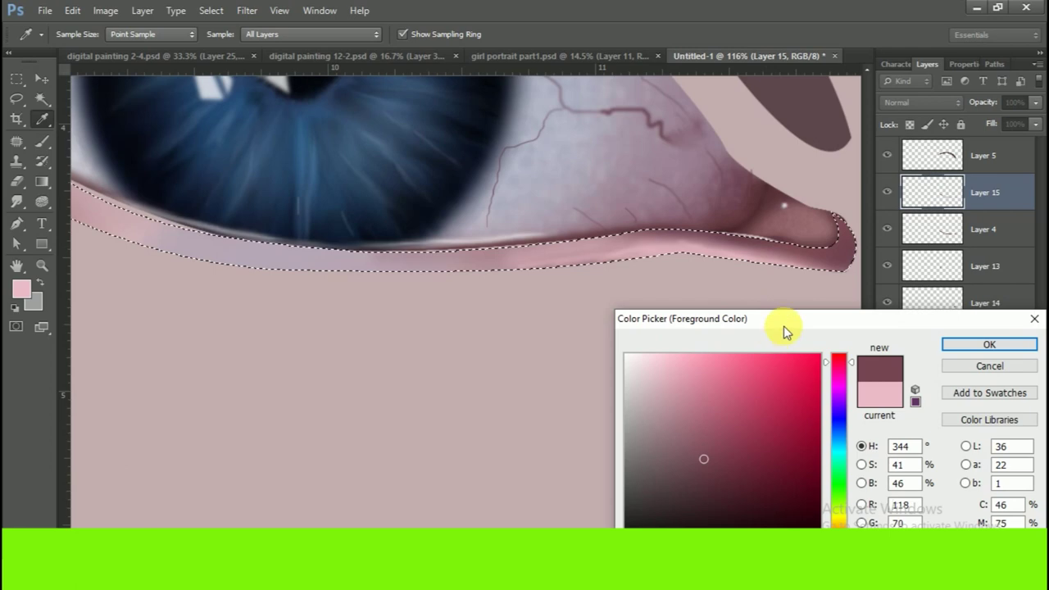
drag(784, 322, 759, 231)
click(709, 382)
key(Return)
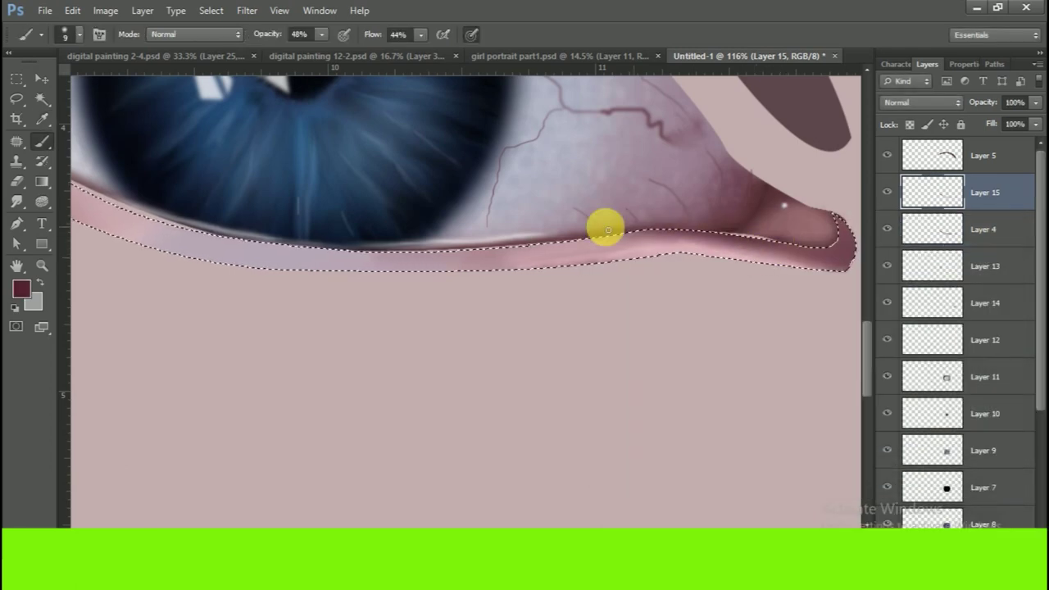
key(bracketright)
mouse_move(836, 218)
mouse_down()
mouse_move(812, 273)
mouse_move(852, 238)
mouse_move(765, 274)
mouse_move(714, 276)
mouse_move(843, 299)
mouse_up()
- Paint the lower lid band a richer muted red with a size-30 brush, then hide Layer 5's crease stroke
key(bracketright)
key(bracketright)
key(bracketright)
scroll(843, 300, down, 3)
scroll(541, 294, down, 2)
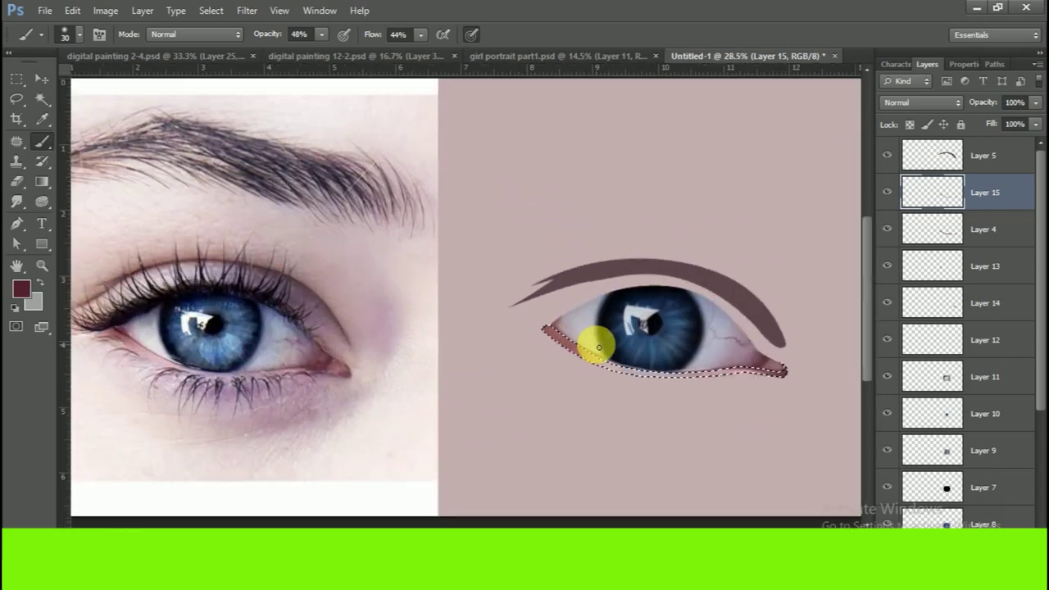
scroll(604, 368, up, 4)
alt+click(655, 440)
mouse_move(693, 435)
mouse_down()
mouse_move(819, 471)
mouse_move(551, 379)
mouse_up()
alt+click(550, 380)
scroll(554, 393, down, 1)
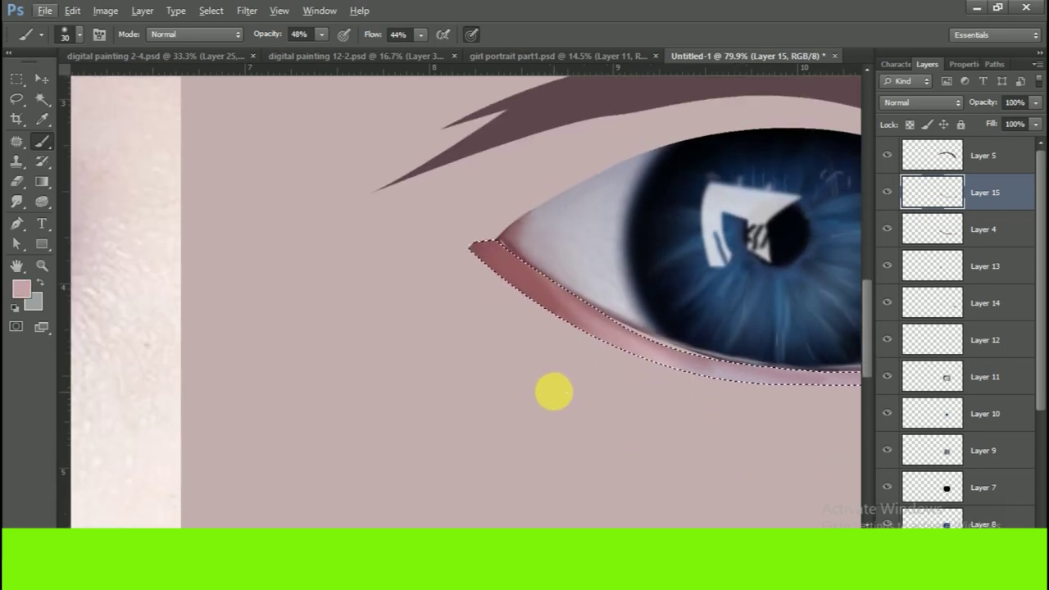
scroll(555, 393, down, 4)
scroll(631, 393, up, 1)
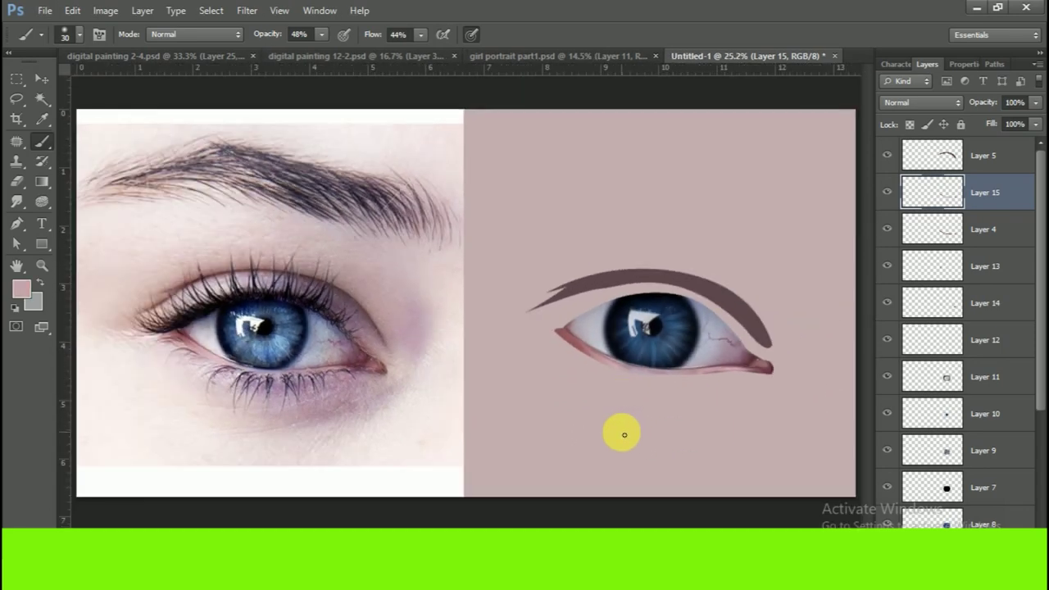
click(1007, 155)
click(887, 155)
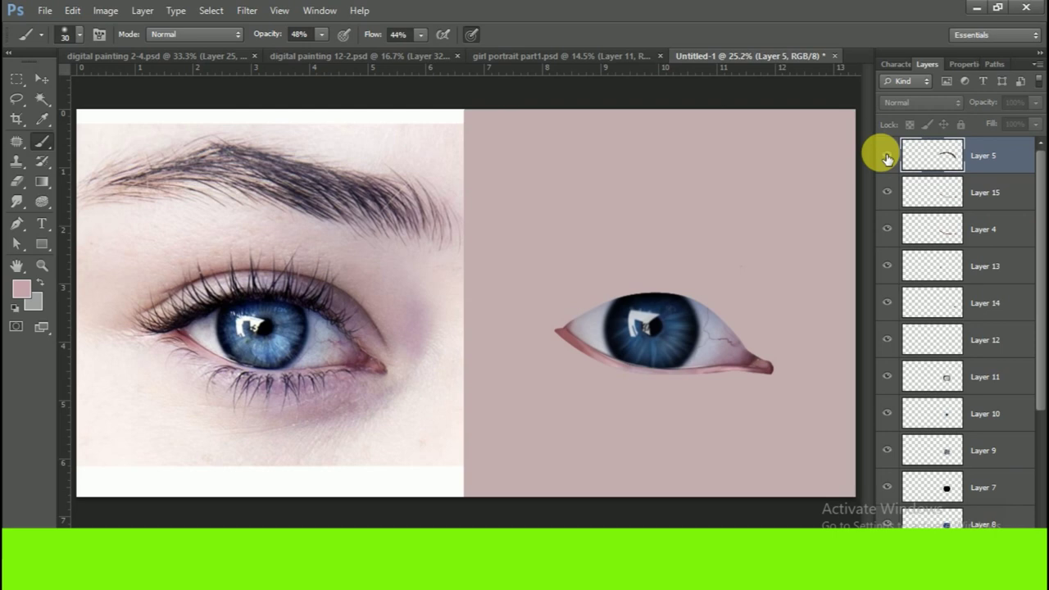
- Show Layer 5 again and softly erase the crease near the inner corner, clearing the selection
click(886, 156)
click(886, 156)
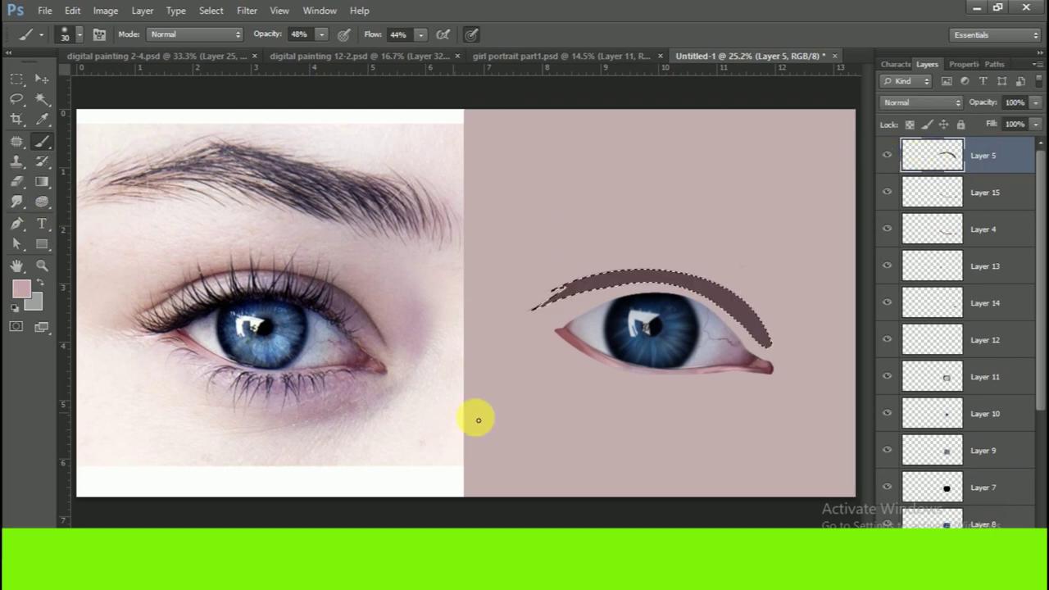
click(16, 181)
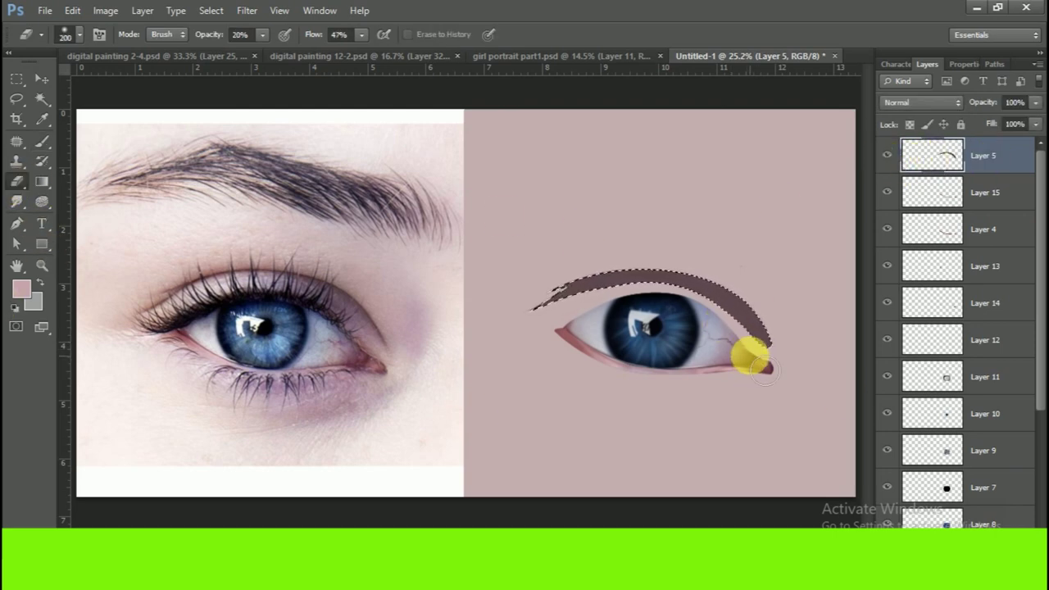
key(bracketright)
key(bracketright)
key(bracketright)
drag(766, 379, 580, 311)
key(ctrl+d)
- Fade the crease toward the outer corner and soften its edges, keeping the left tip
scroll(750, 373, up, 3)
drag(312, 35, 385, 35)
key(bracketleft)
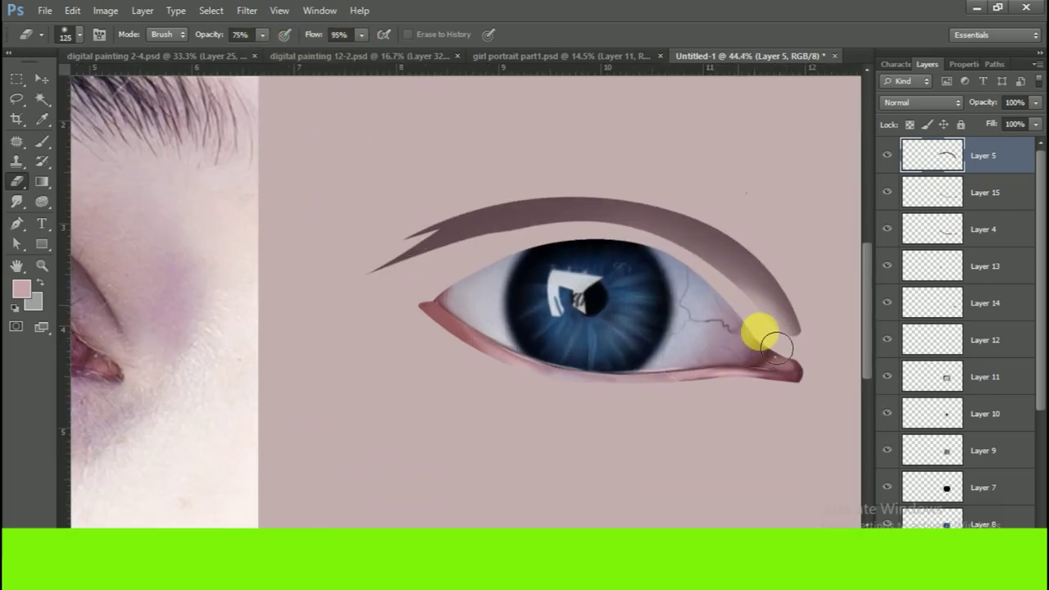
mouse_move(809, 377)
mouse_down()
mouse_move(758, 317)
mouse_move(428, 301)
mouse_move(461, 274)
mouse_move(388, 297)
mouse_up()
key(bracketleft)
key(bracketleft)
key(ctrl+z)
key(bracketleft)
- Paint a soft dark mauve shadow along the crease with a size-150 brush
click(16, 202)
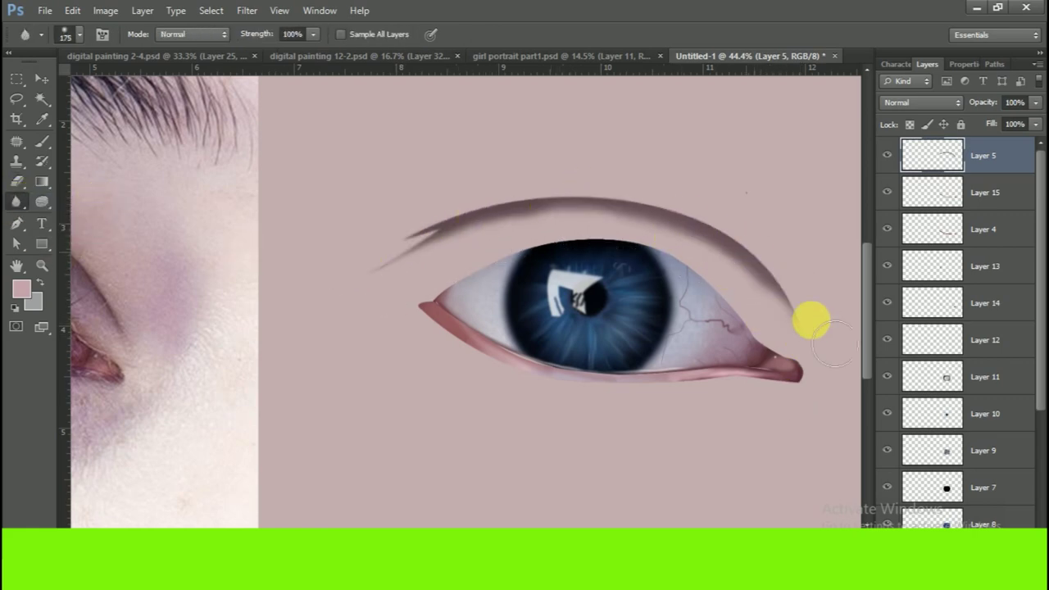
key(ctrl+0)
key(b)
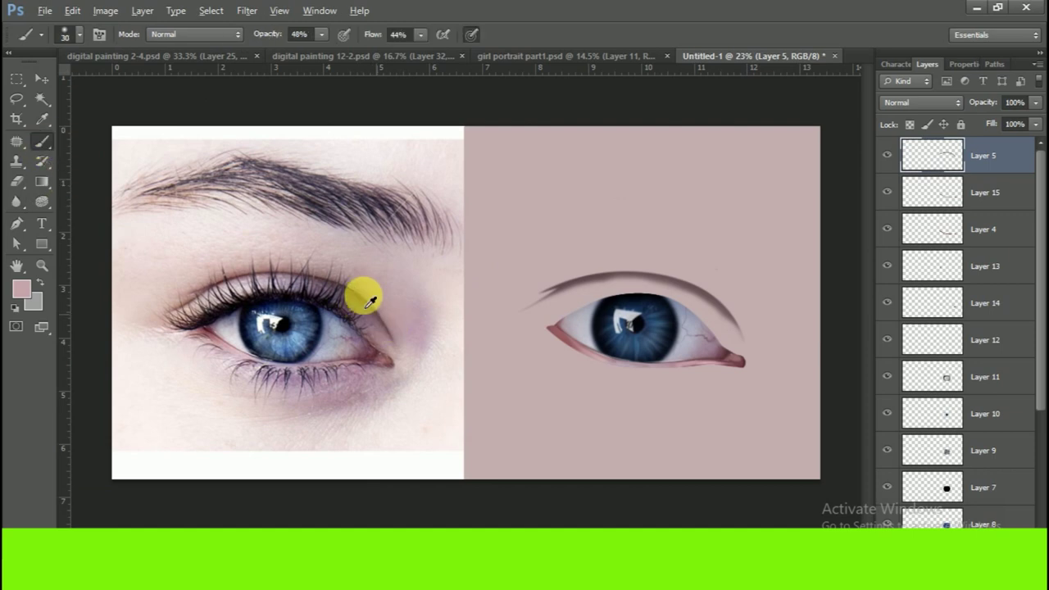
alt+click(347, 297)
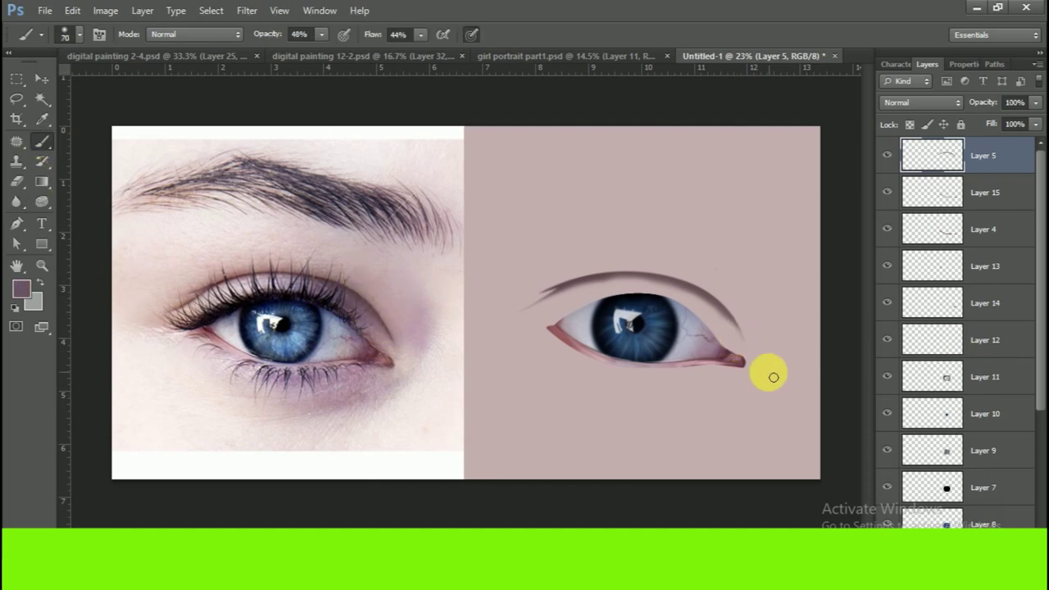
key(bracketright)
key(bracketright)
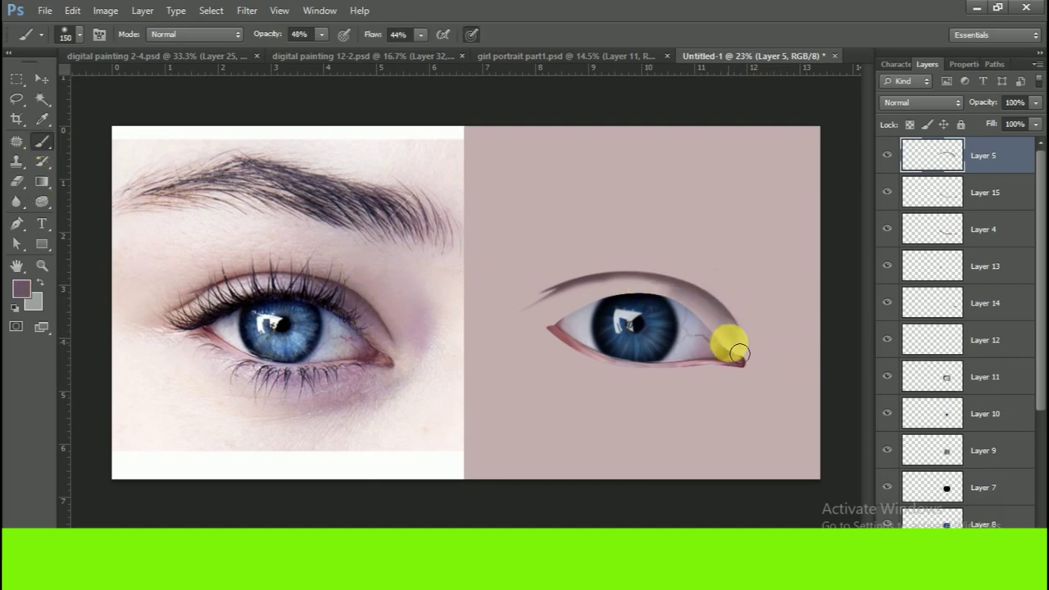
drag(716, 340, 518, 327)
- Brush light pink skin tone from the reference along the upper eyelid, comparing with Layer 5 hidden
alt+click(212, 301)
mouse_move(571, 319)
mouse_down()
mouse_move(646, 297)
mouse_move(497, 344)
mouse_up()
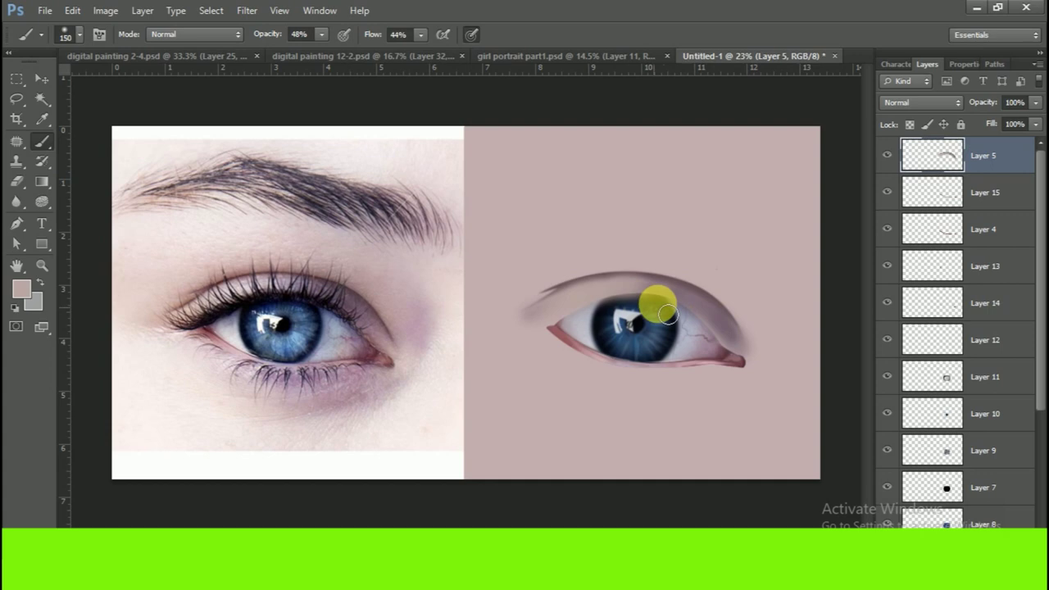
alt+click(323, 282)
alt+click(583, 300)
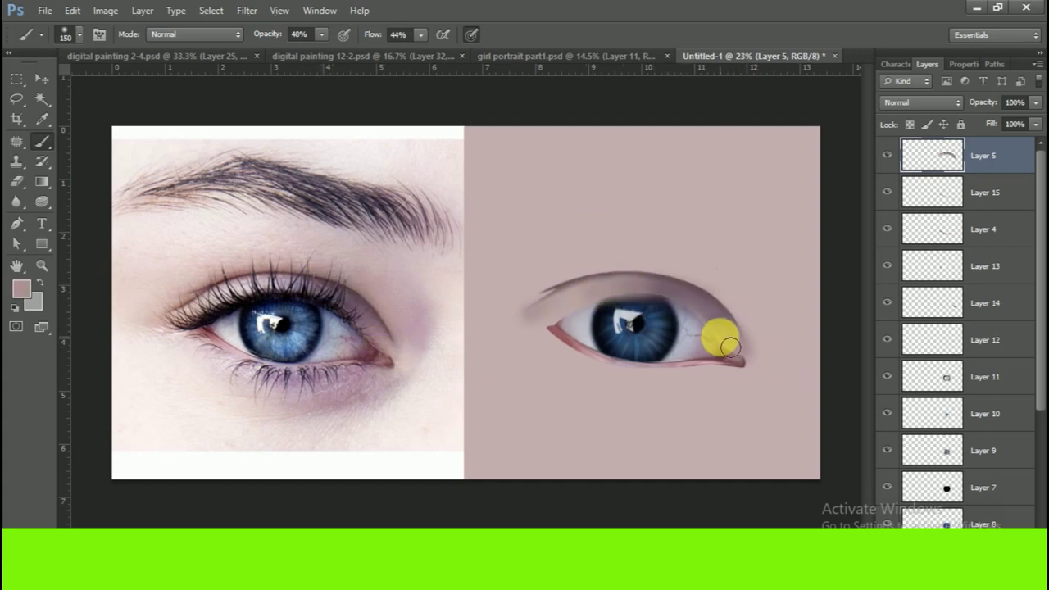
alt+click(356, 297)
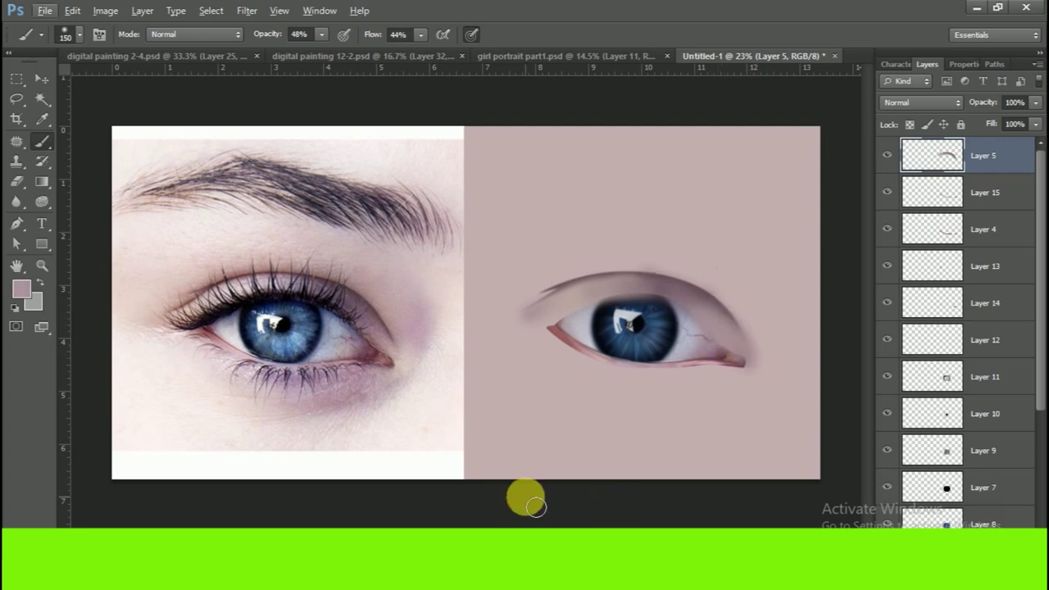
click(888, 155)
click(887, 156)
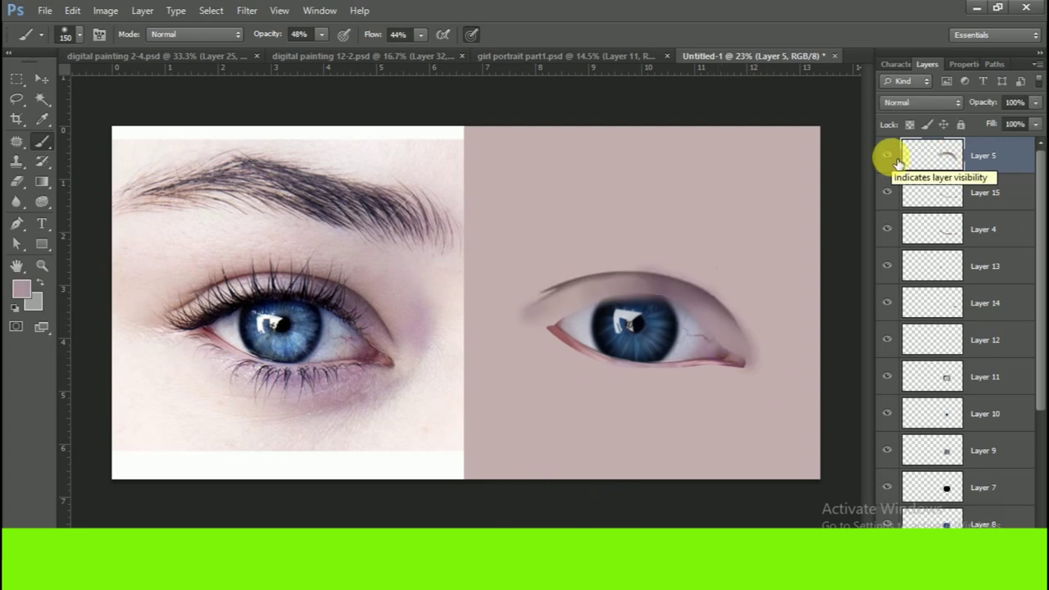
scroll(955, 356, down, 3)
- On a new layer, paint sampled pink skin above the upper lid and below the eye with a 250 brush
scroll(944, 413, up, 3)
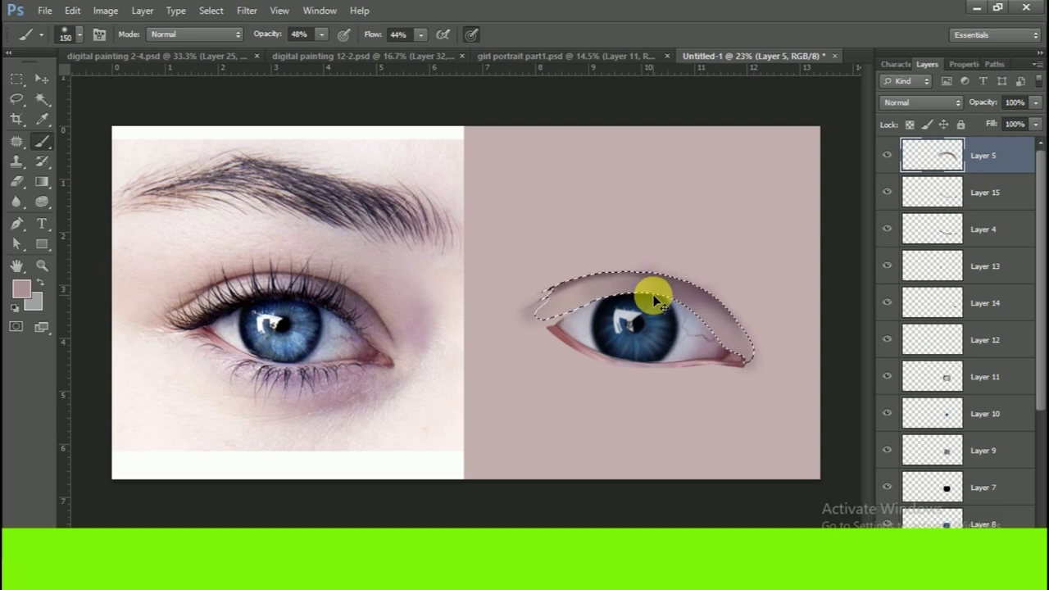
key(ctrl+shift+alt+n)
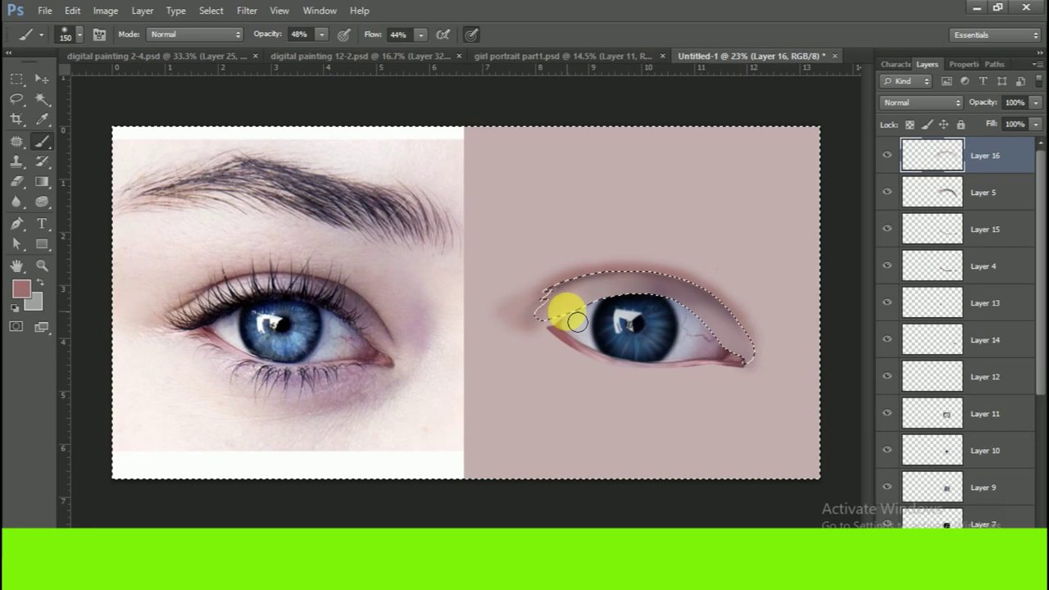
key(bracketright)
key(bracketright)
key(bracketright)
alt+click(366, 279)
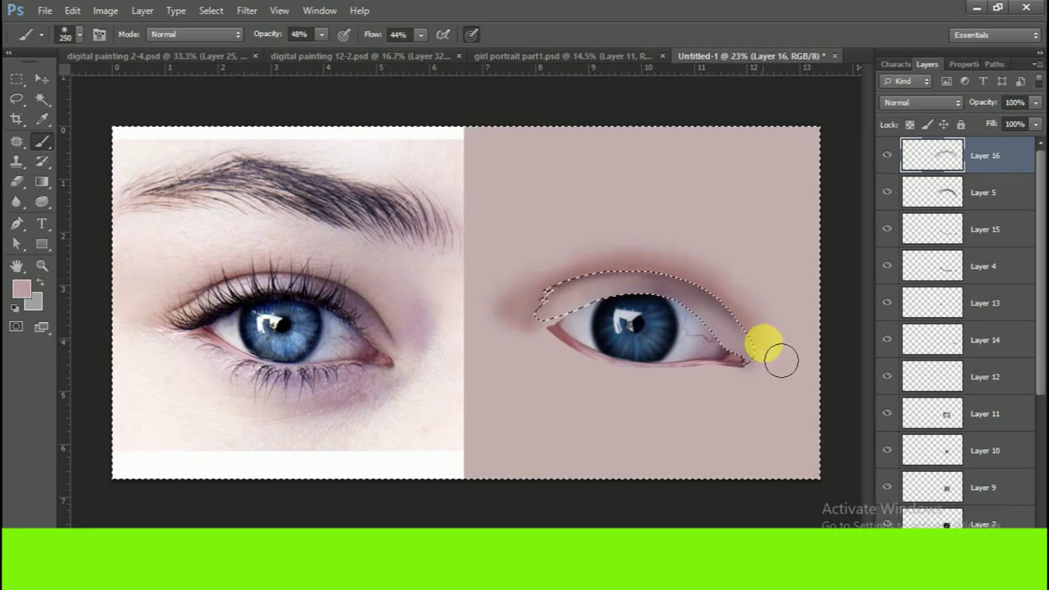
drag(680, 233, 510, 292)
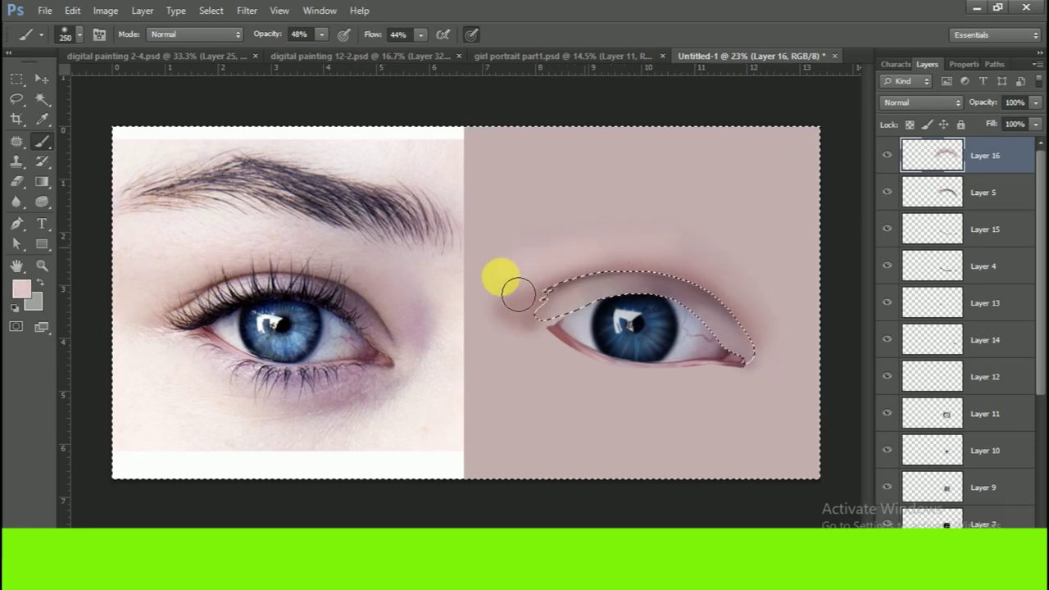
drag(577, 386, 529, 356)
- Paint a sampled mauve shadow under the lower lid, then pick the outer-corner colour and the Blur tool
alt+click(358, 390)
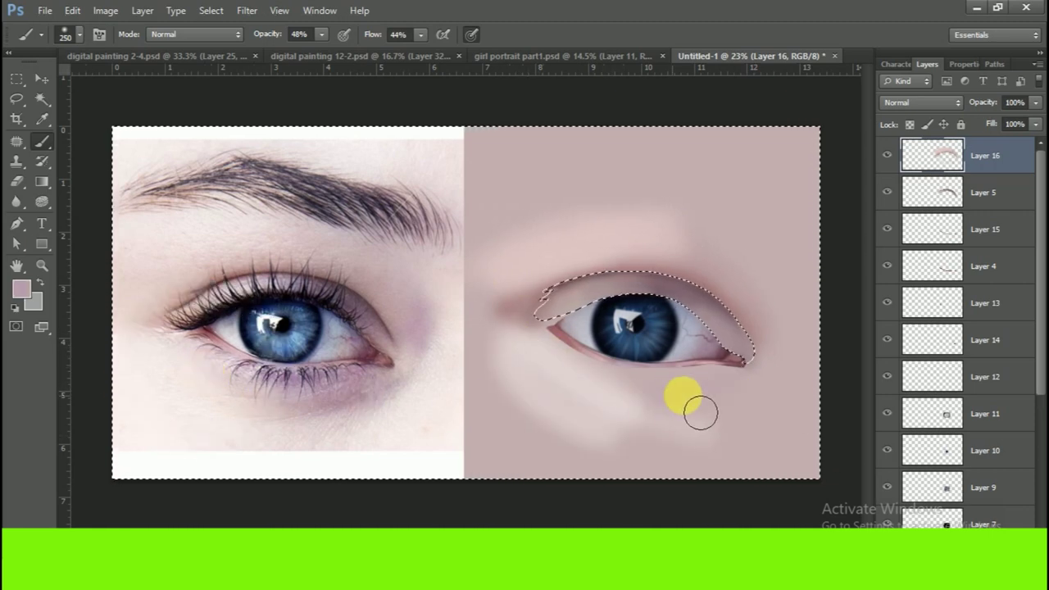
drag(763, 388, 617, 413)
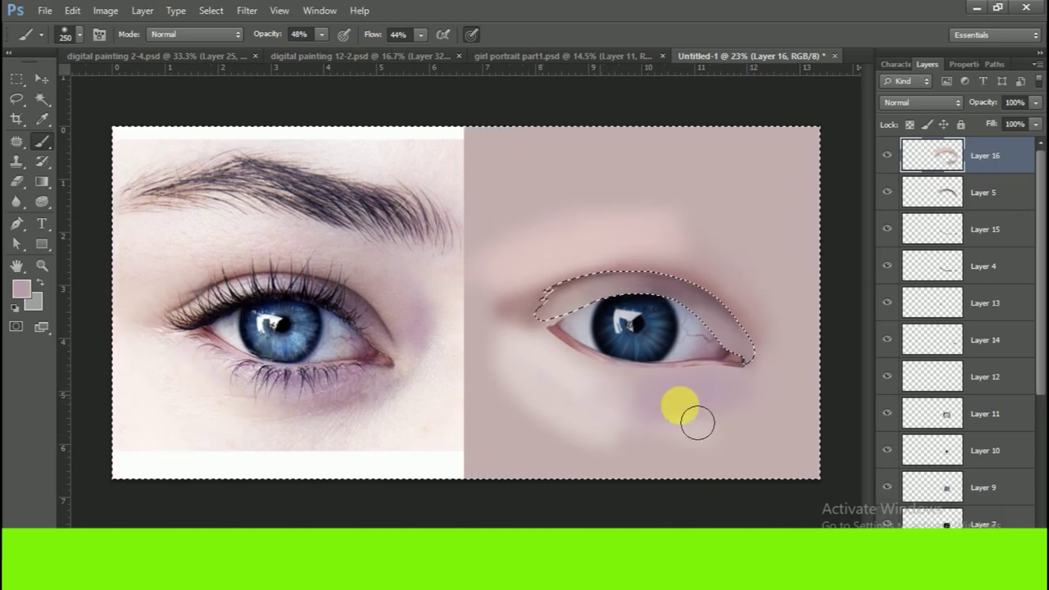
alt+click(416, 328)
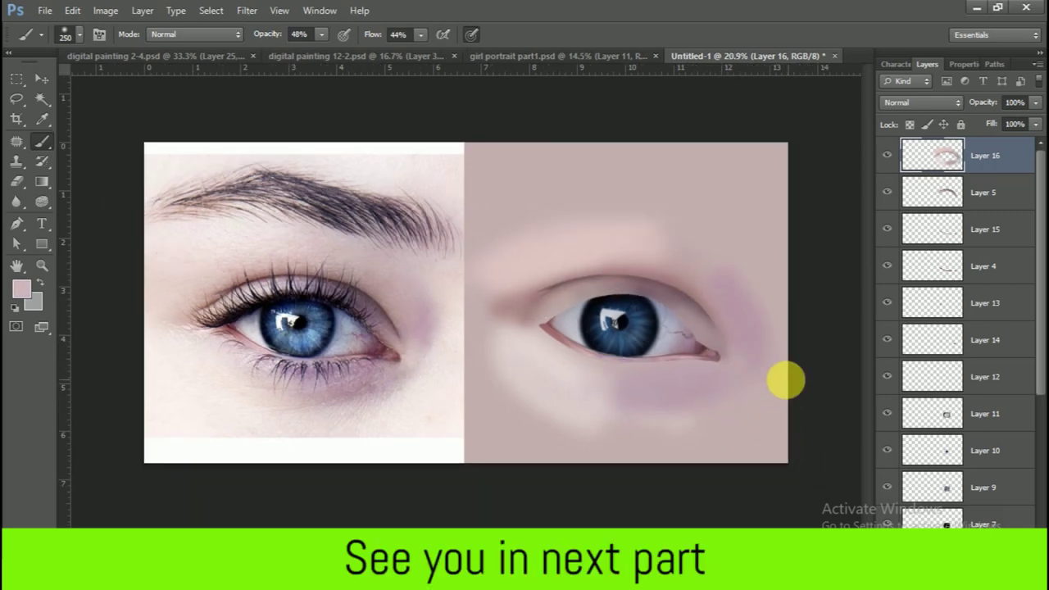
scroll(785, 379, up, 1)
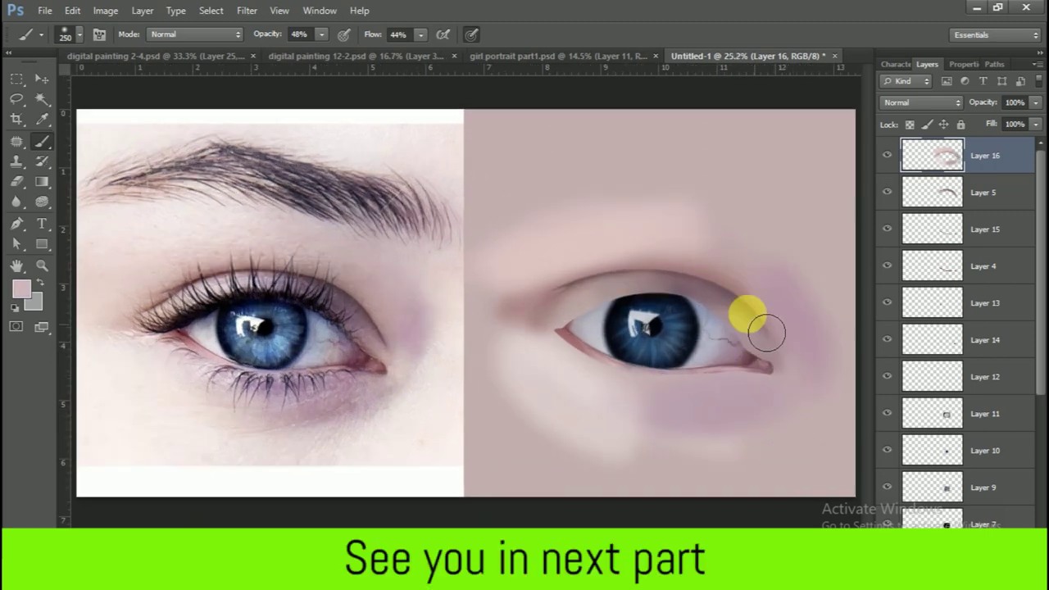
click(17, 201)
scroll(727, 280, up, 4)
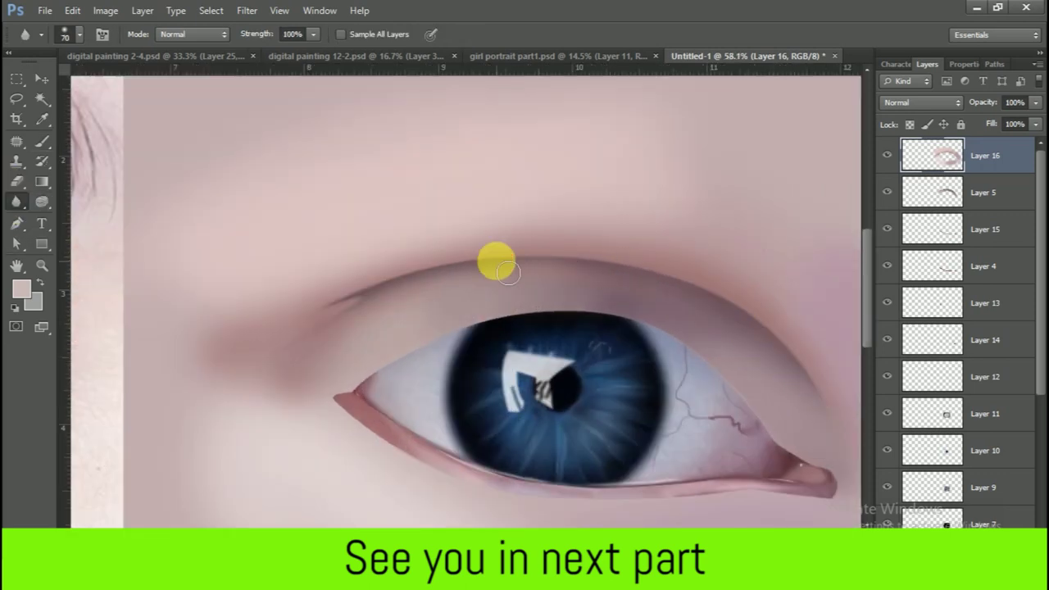
scroll(589, 266, down, 4)
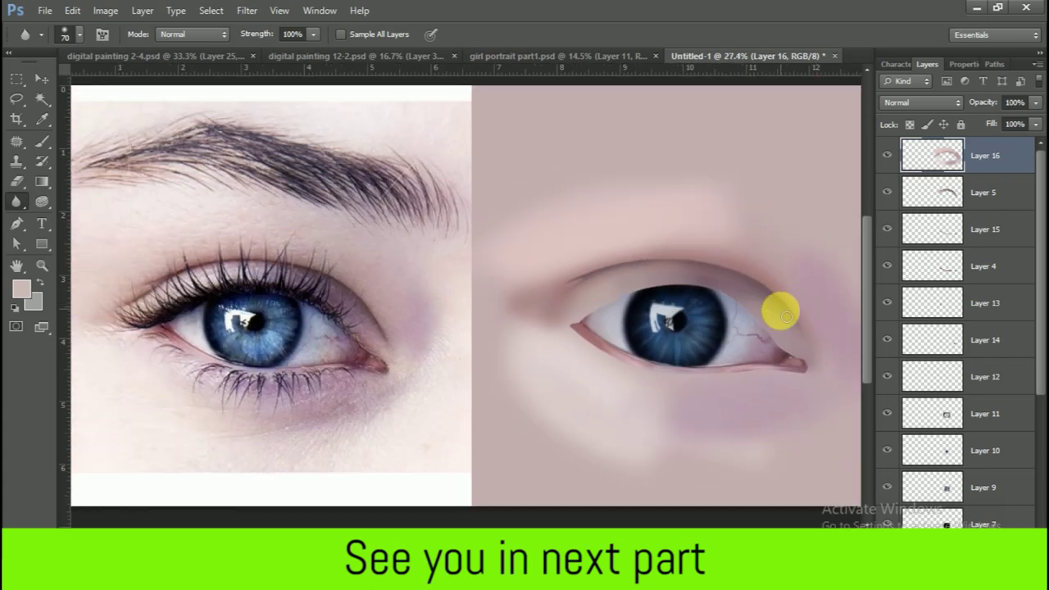